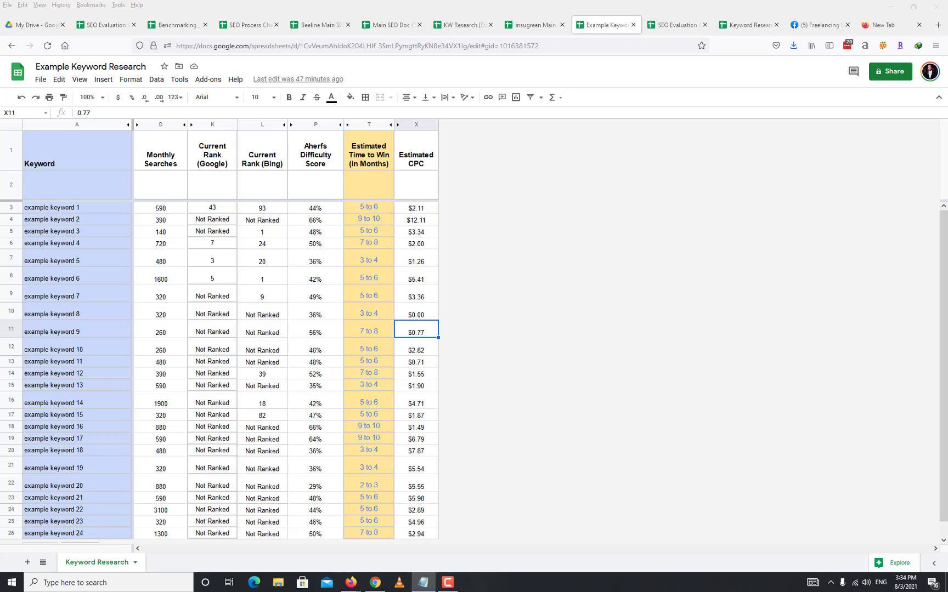
- Open the Keyword Research Template spreadsheet and look over its Seed List sheet
{"action": "key", "text": "alt+Tab"}
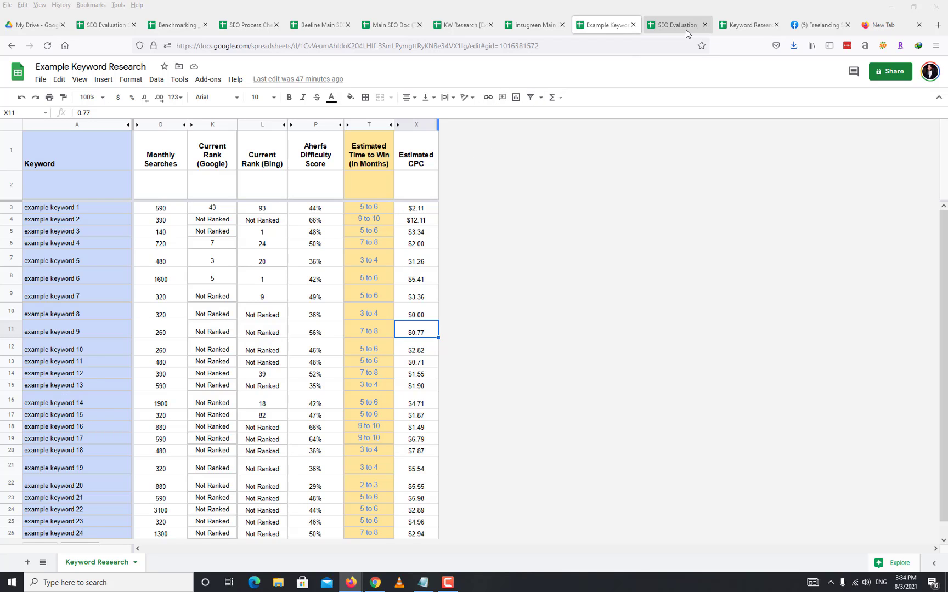
{"action": "left_click", "coordinate": [738, 30]}
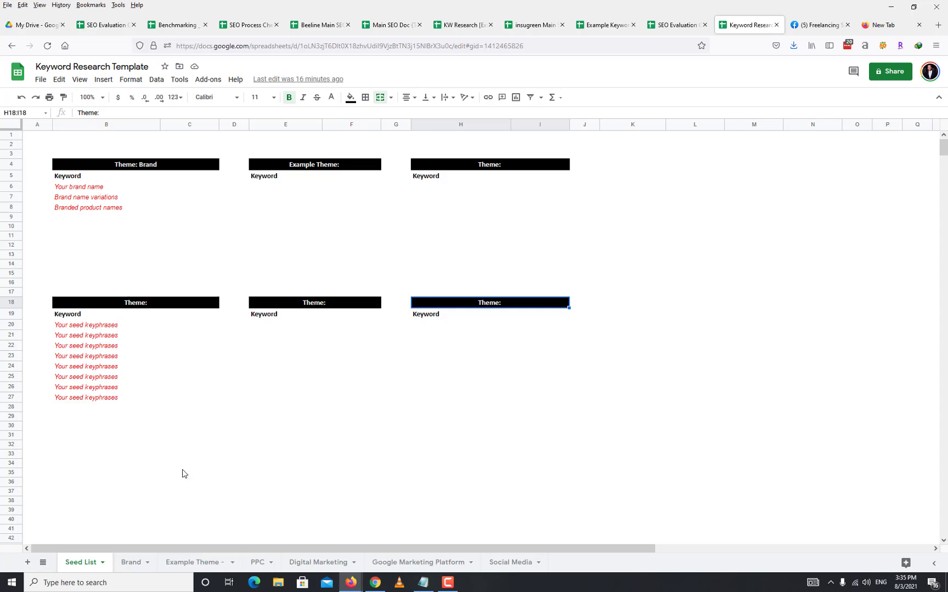
{"action": "scroll", "coordinate": [279, 429], "scroll_direction": "down", "scroll_amount": 4}
{"action": "scroll", "coordinate": [404, 382], "scroll_direction": "up", "scroll_amount": 3}
{"action": "scroll", "coordinate": [403, 382], "scroll_direction": "up", "scroll_amount": 1}
- Search Google for "pest control in lahore" in the empty browser tab
{"action": "left_click", "coordinate": [881, 33]}
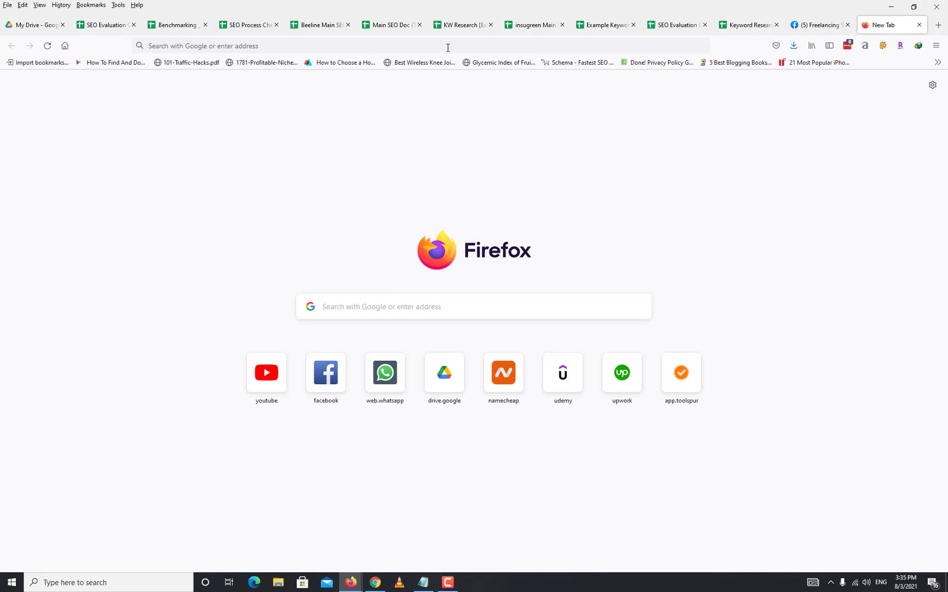
{"action": "left_click", "coordinate": [449, 47]}
{"action": "type", "text": "pest c"}
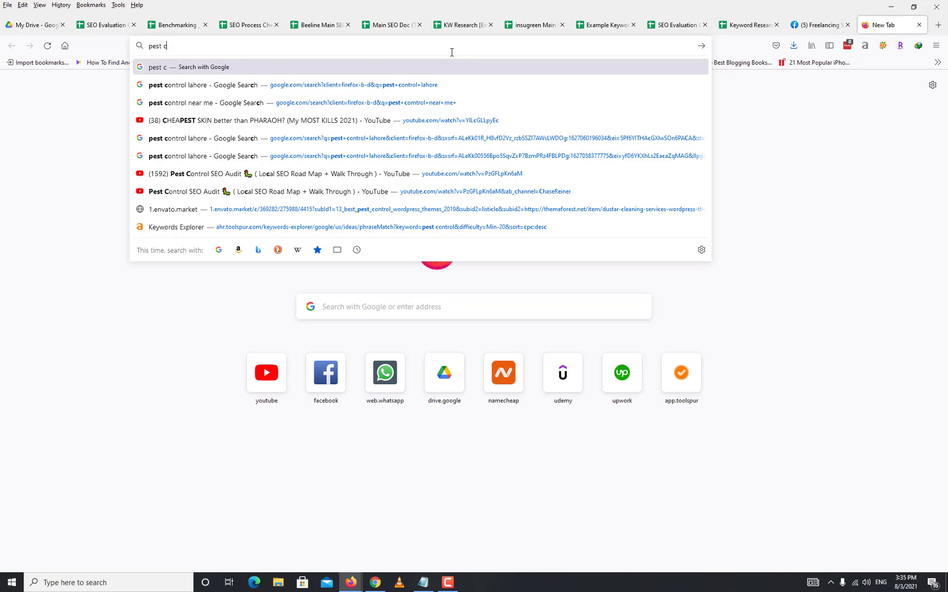
{"action": "type", "text": "ontrol in lahore"}
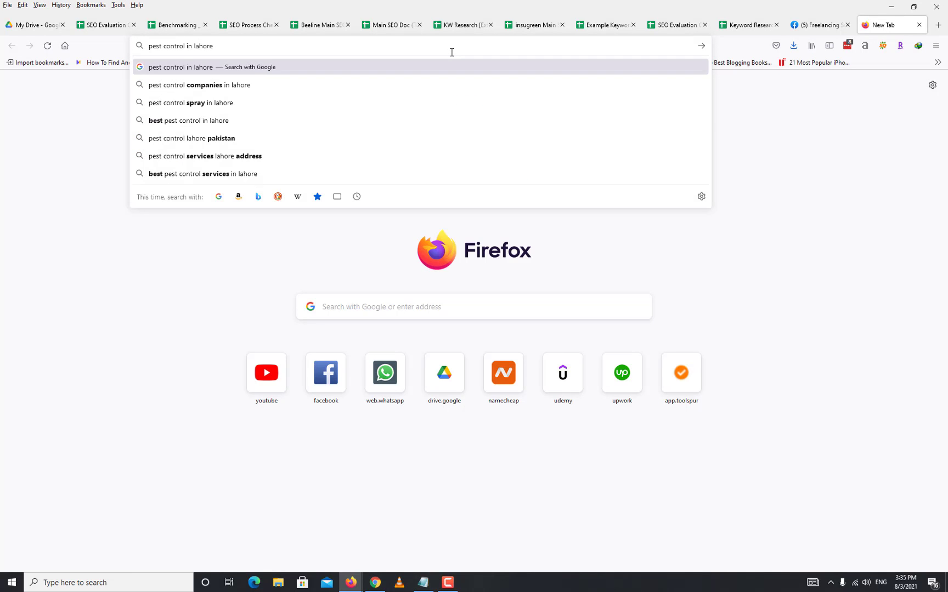
{"action": "key", "text": "Return"}
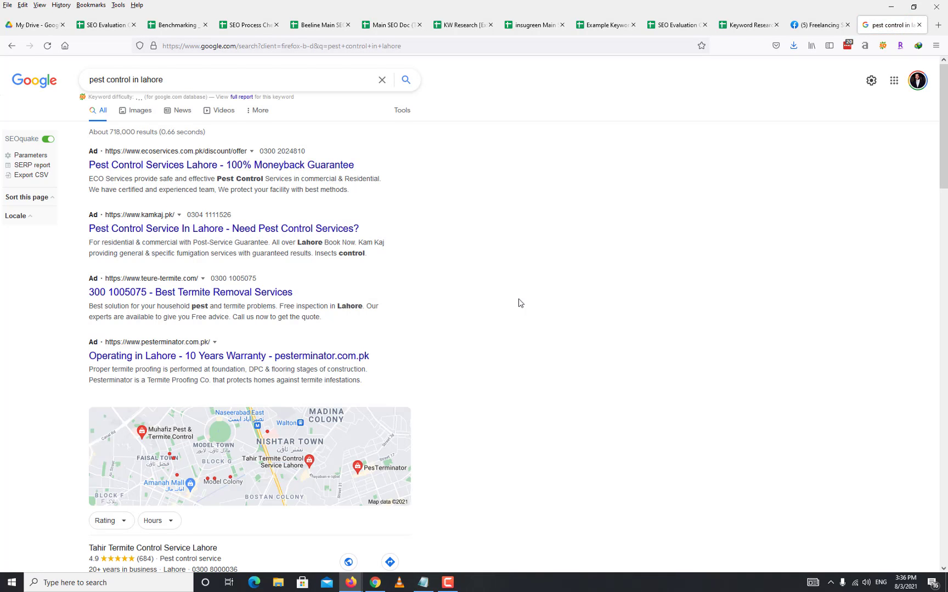
- Examine the ads, map listings and organic results on the first page for pest control companies in Lahore
{"action": "scroll", "coordinate": [526, 328], "scroll_direction": "down", "scroll_amount": 3}
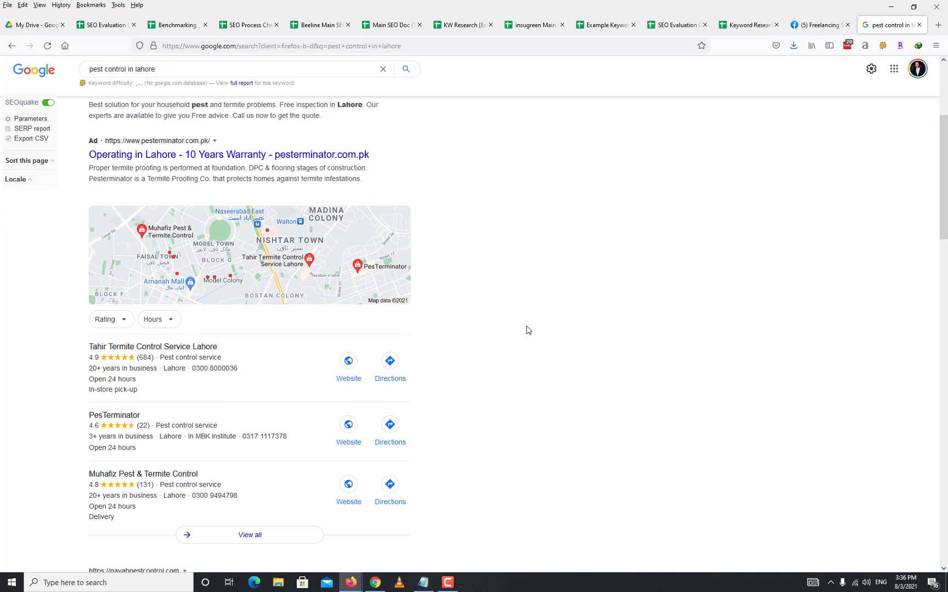
{"action": "scroll", "coordinate": [527, 329], "scroll_direction": "down", "scroll_amount": 3}
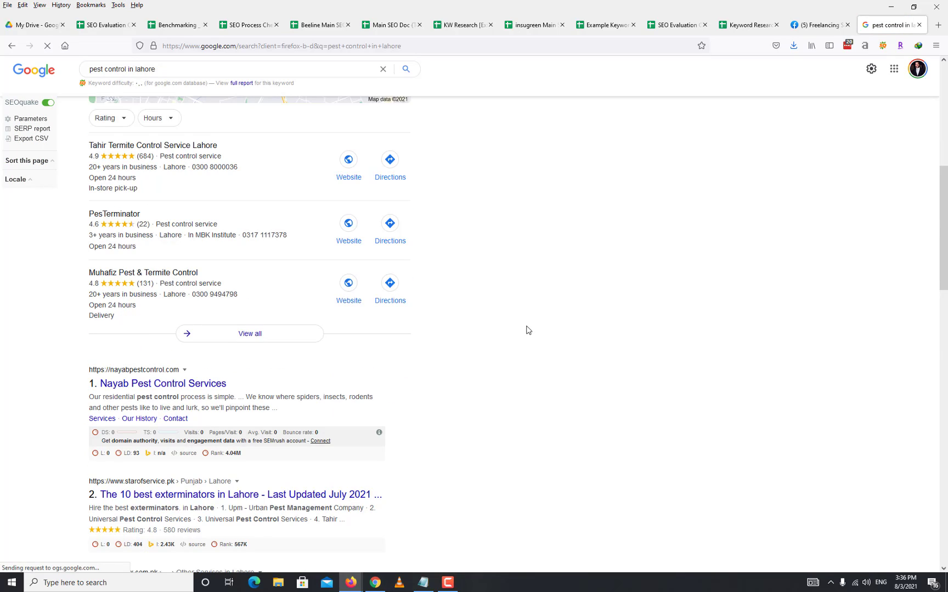
{"action": "scroll", "coordinate": [527, 329], "scroll_direction": "down", "scroll_amount": 4}
{"action": "scroll", "coordinate": [527, 329], "scroll_direction": "down", "scroll_amount": 4}
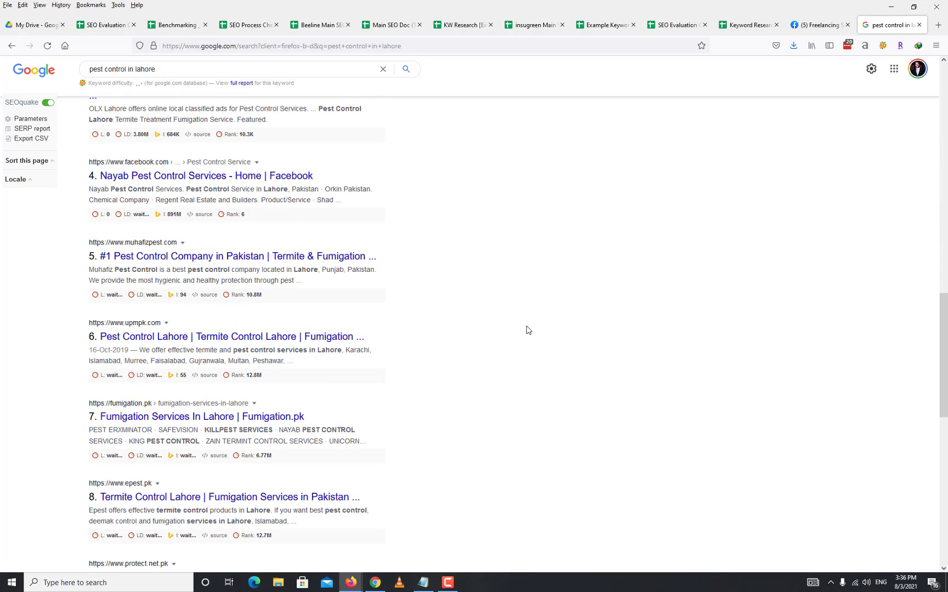
{"action": "scroll", "coordinate": [529, 330], "scroll_direction": "down", "scroll_amount": 3}
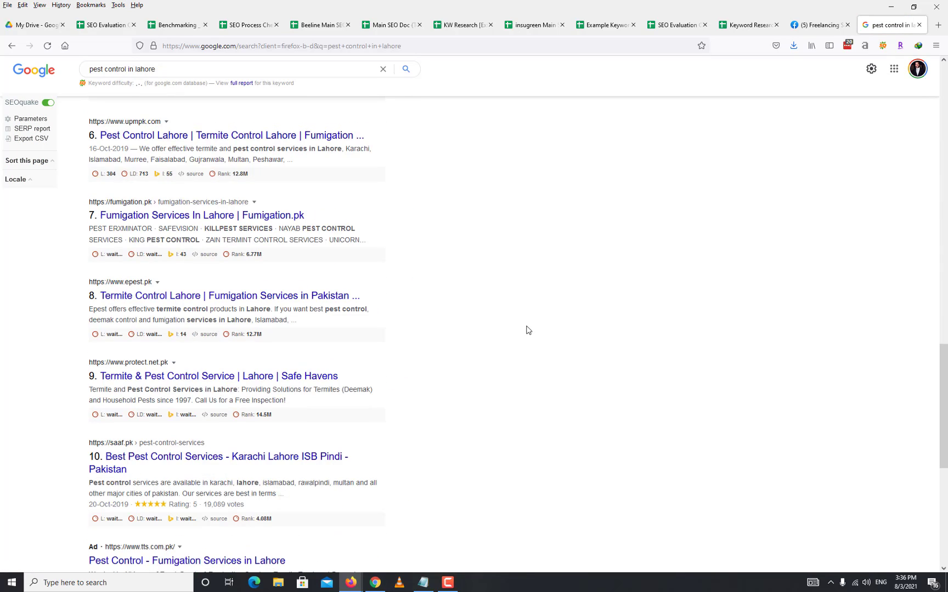
{"action": "scroll", "coordinate": [528, 329], "scroll_direction": "down", "scroll_amount": 4}
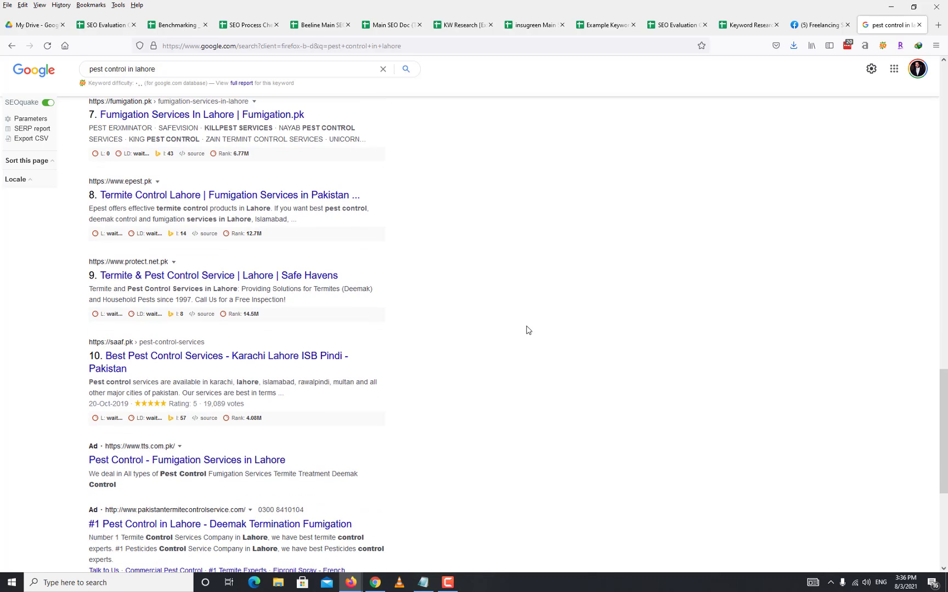
{"action": "scroll", "coordinate": [528, 330], "scroll_direction": "up", "scroll_amount": 3}
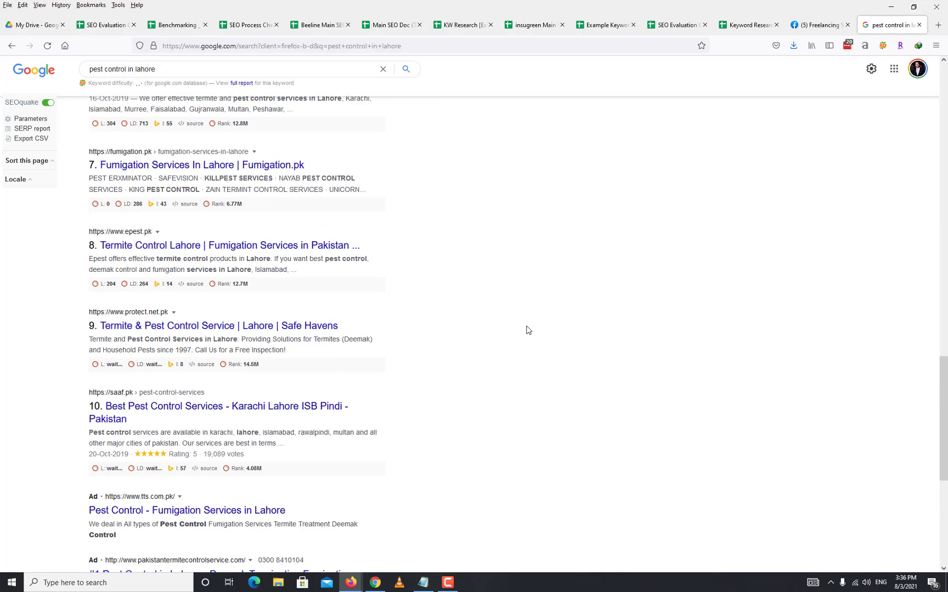
{"action": "scroll", "coordinate": [528, 330], "scroll_direction": "down", "scroll_amount": 5}
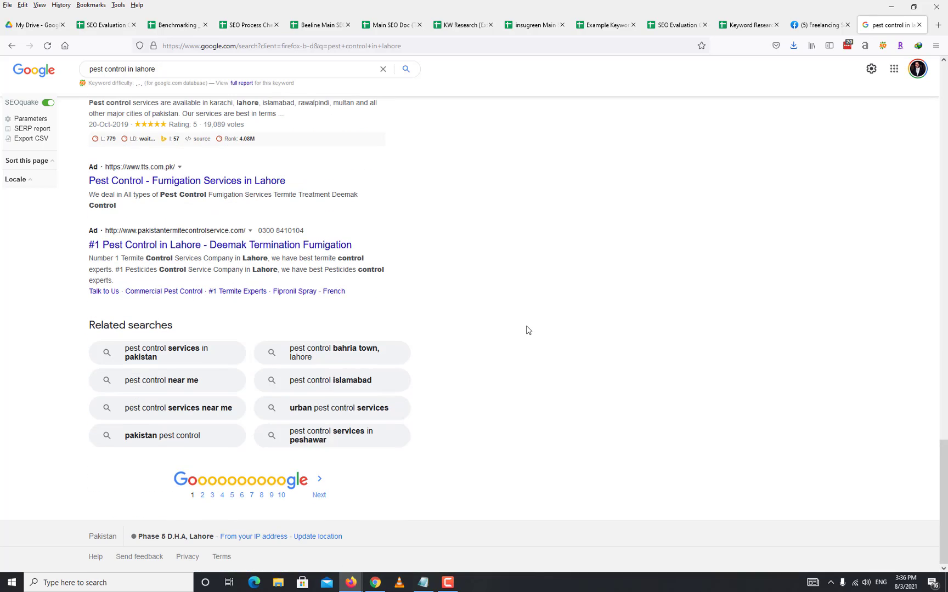
- Open the Friends Environment Solutions website from the second page of results and look over its homepage
{"action": "left_click", "coordinate": [202, 495]}
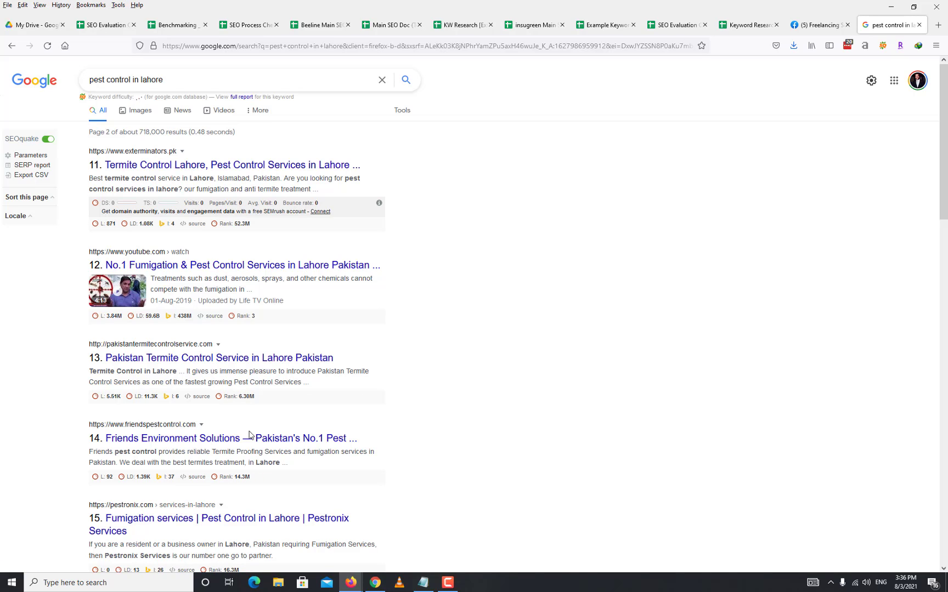
{"action": "left_click", "coordinate": [290, 438]}
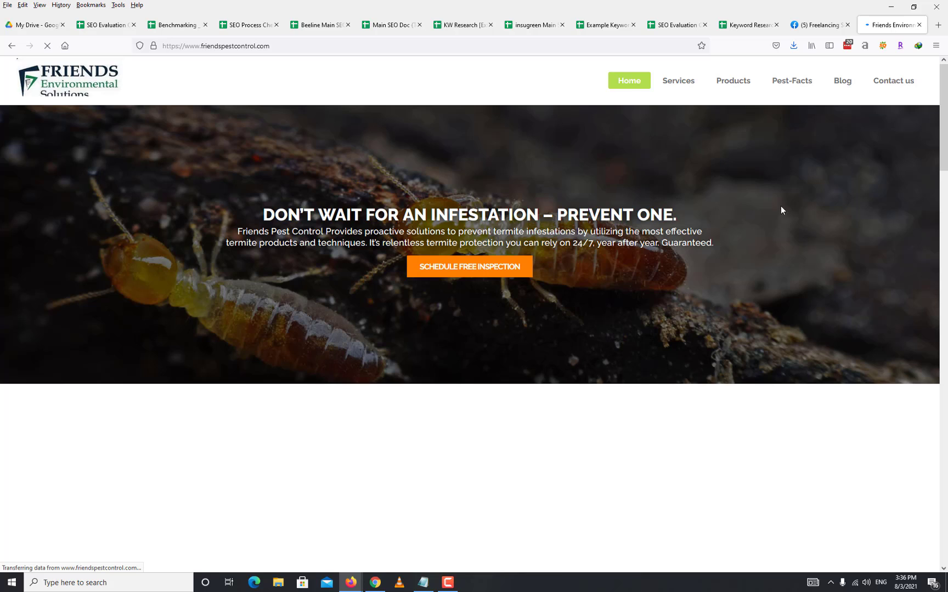
{"action": "scroll", "coordinate": [781, 206], "scroll_direction": "down", "scroll_amount": 5}
{"action": "scroll", "coordinate": [782, 211], "scroll_direction": "down", "scroll_amount": 15}
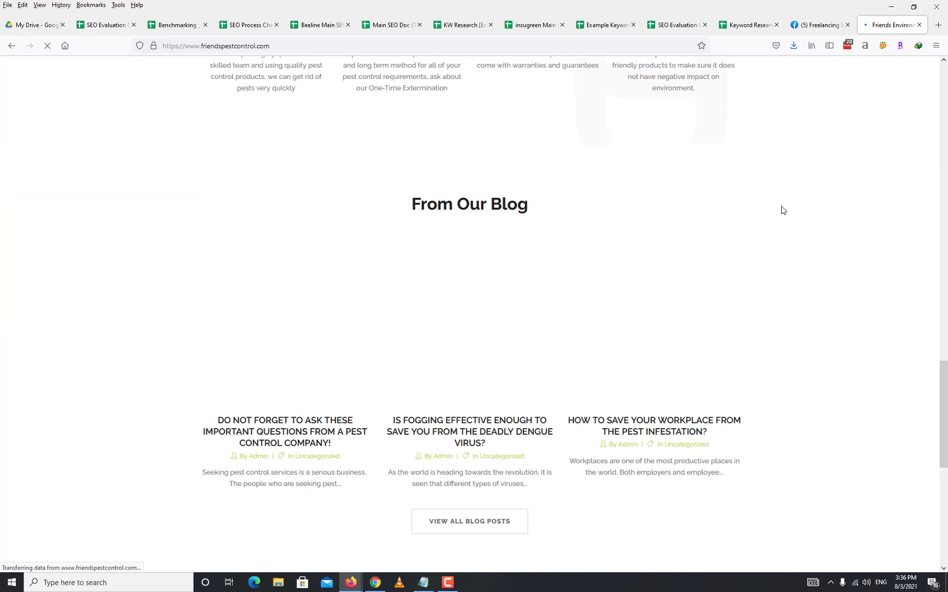
{"action": "scroll", "coordinate": [783, 210], "scroll_direction": "up", "scroll_amount": 15}
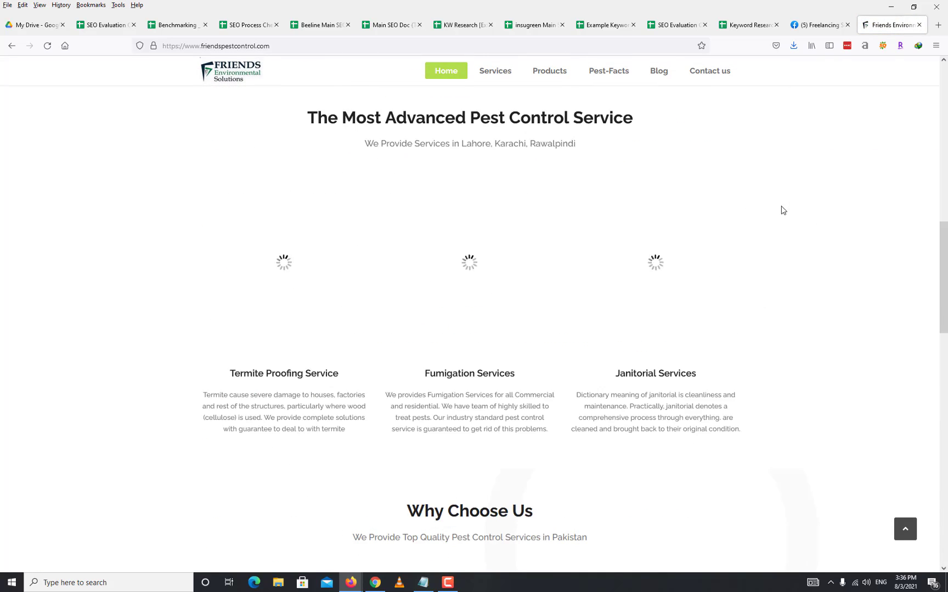
{"action": "scroll", "coordinate": [782, 210], "scroll_direction": "up", "scroll_amount": 5}
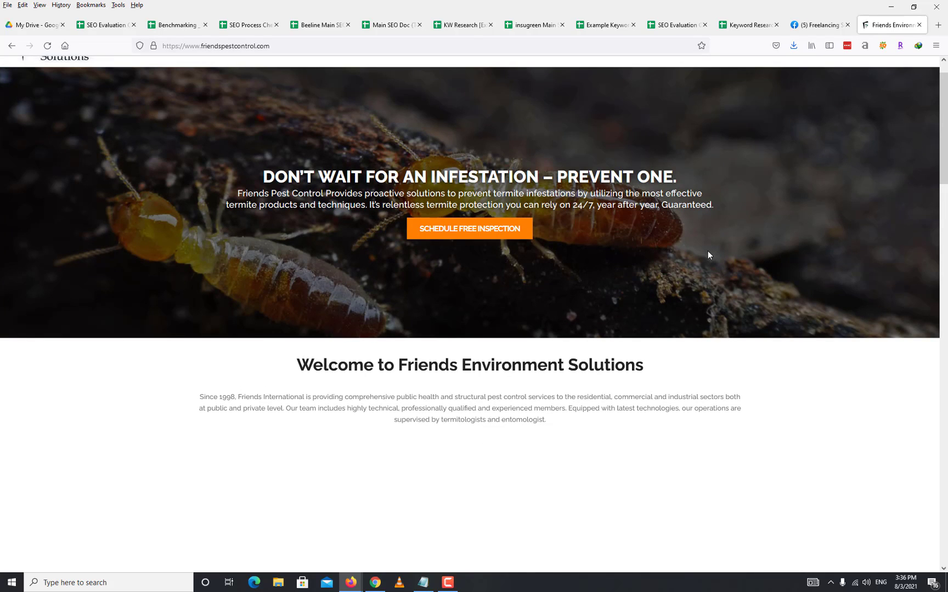
{"action": "scroll", "coordinate": [708, 254], "scroll_direction": "up", "scroll_amount": 1}
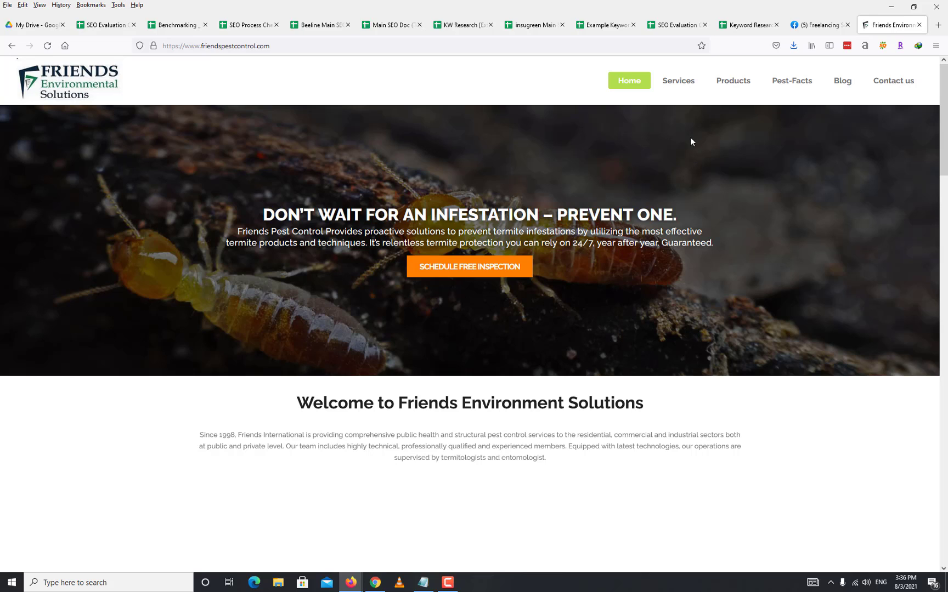
- Open the Services page of the Friends Environmental Solutions website and look it over
{"action": "left_click", "coordinate": [681, 95]}
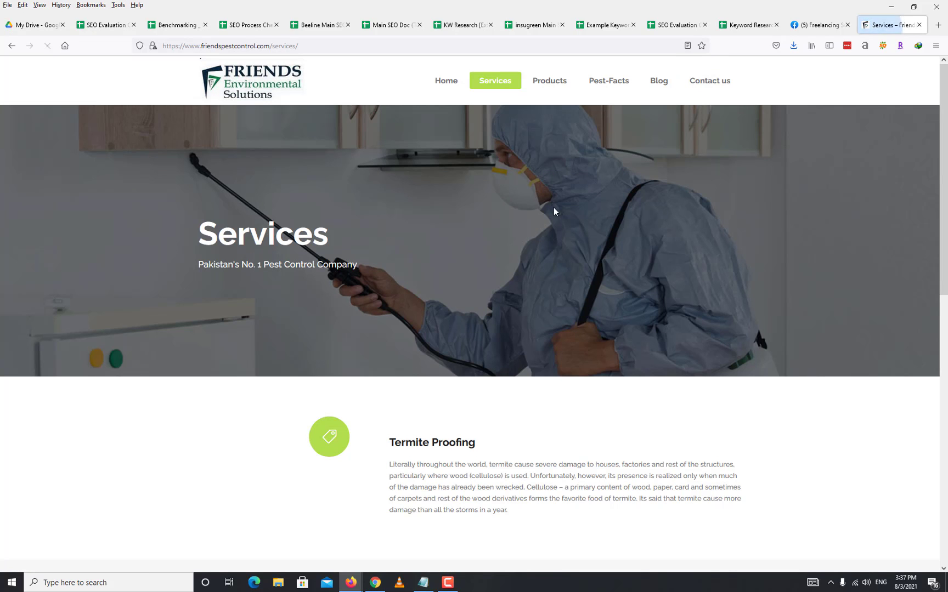
{"action": "scroll", "coordinate": [555, 209], "scroll_direction": "down", "scroll_amount": 3}
{"action": "scroll", "coordinate": [554, 212], "scroll_direction": "up", "scroll_amount": 3}
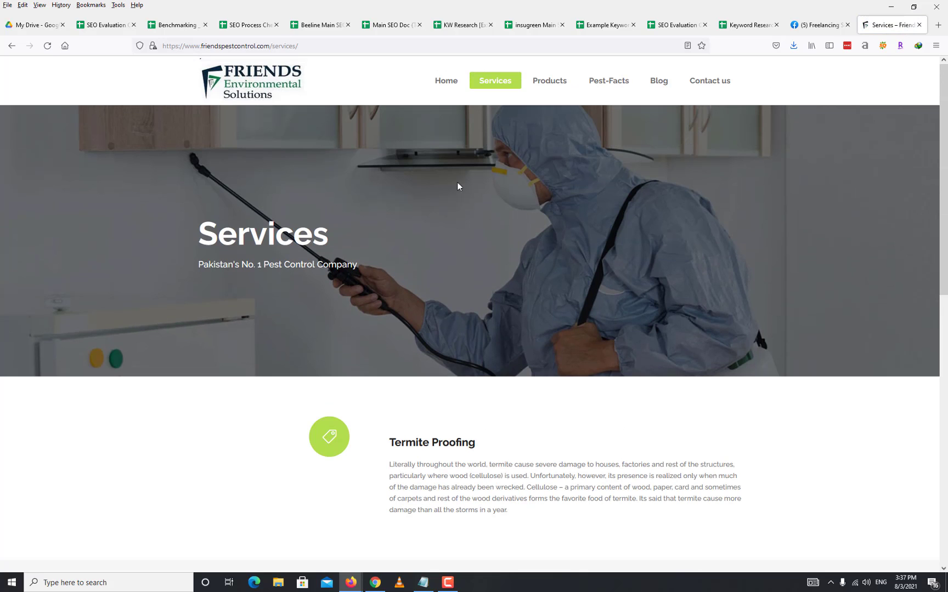
- Look through the open spreadsheets for the Keyword Research Template, and return to the pest control website
{"action": "left_click", "coordinate": [101, 28]}
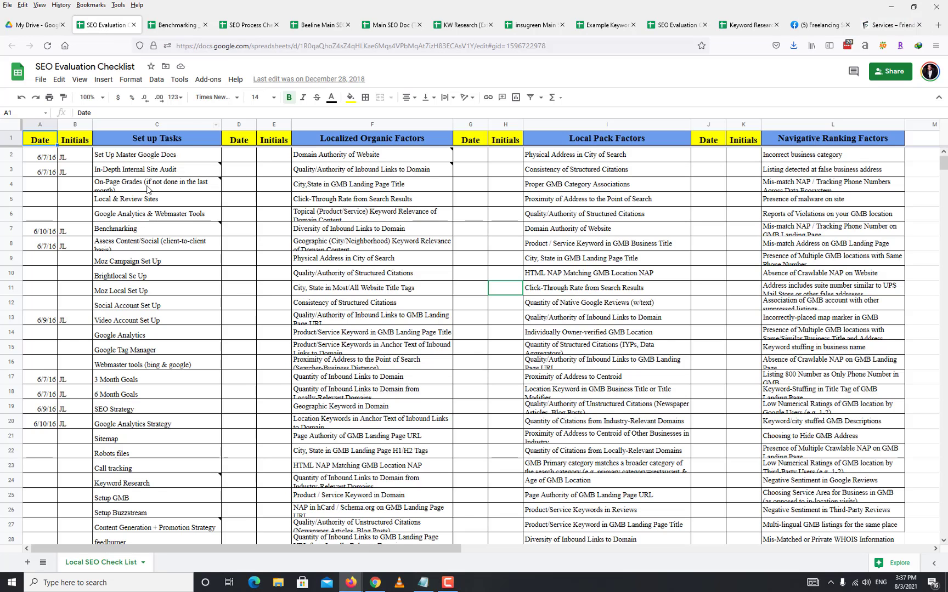
{"action": "left_click", "coordinate": [184, 32]}
{"action": "left_click", "coordinate": [390, 26]}
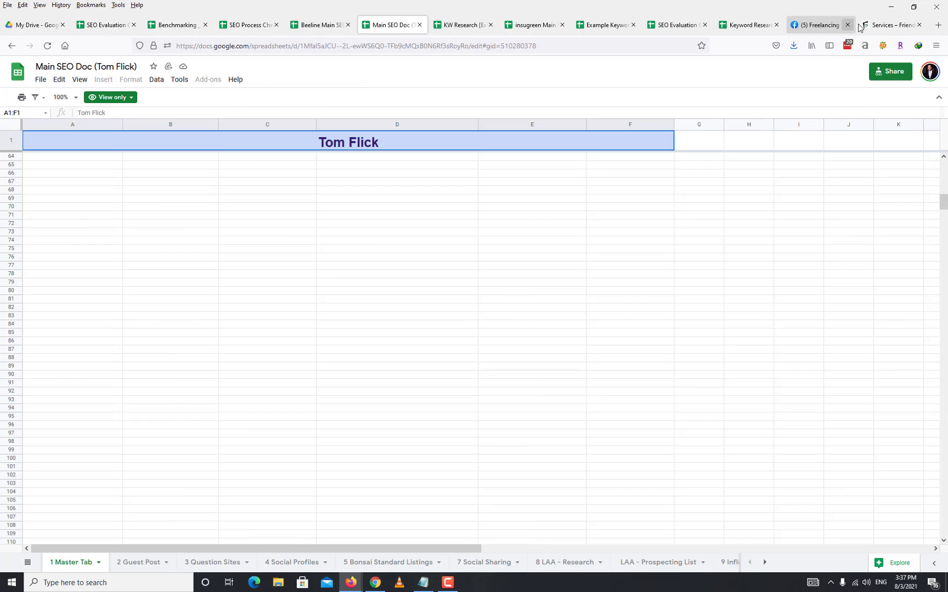
{"action": "left_click", "coordinate": [733, 32]}
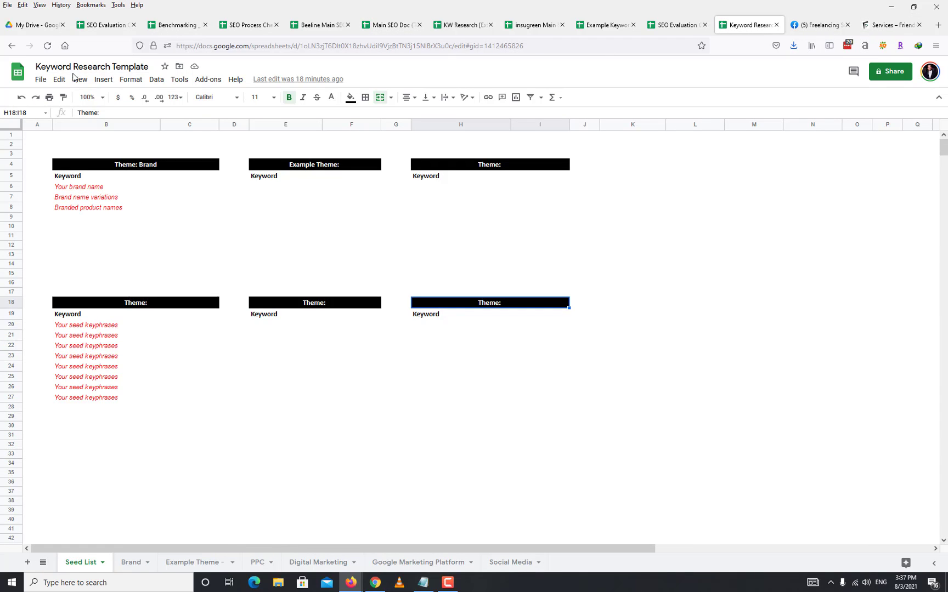
{"action": "left_click", "coordinate": [899, 25]}
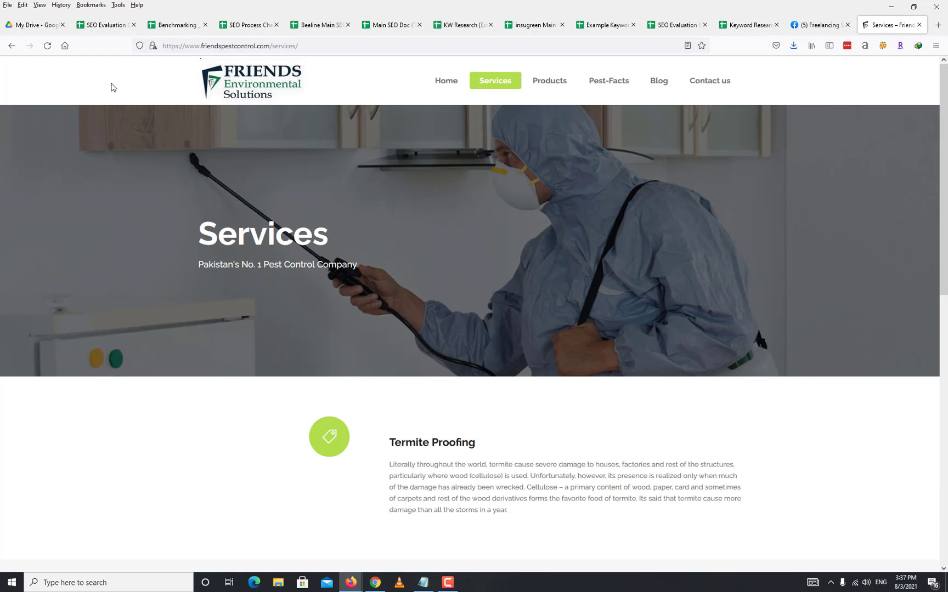
- Copy "friendspestcontrol" from the website's address and replace "Template" with it in the Keyword Research spreadsheet's title
{"action": "left_click", "coordinate": [223, 46]}
{"action": "double_click", "coordinate": [223, 46]}
{"action": "key", "text": "ctrl+c"}
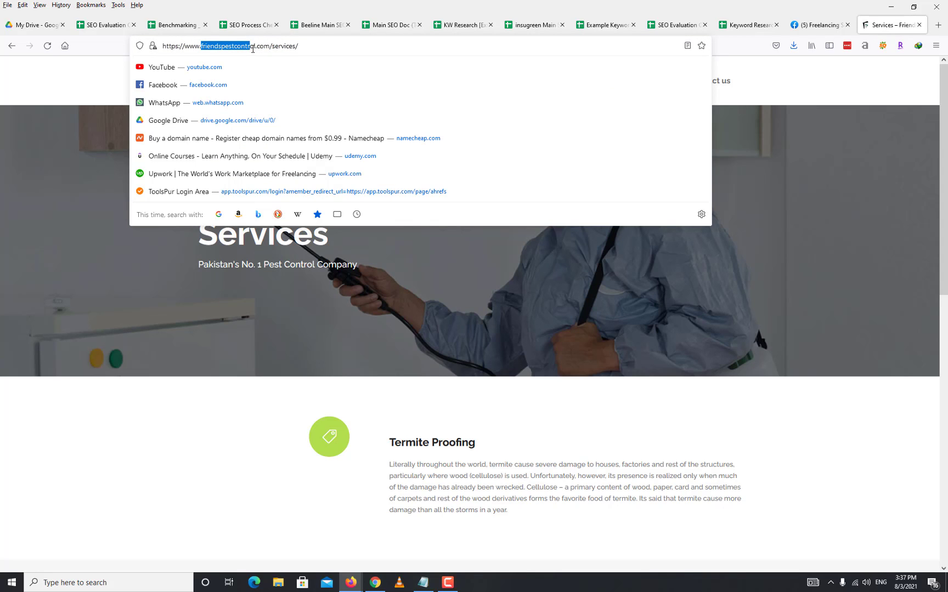
{"action": "left_click", "coordinate": [747, 26]}
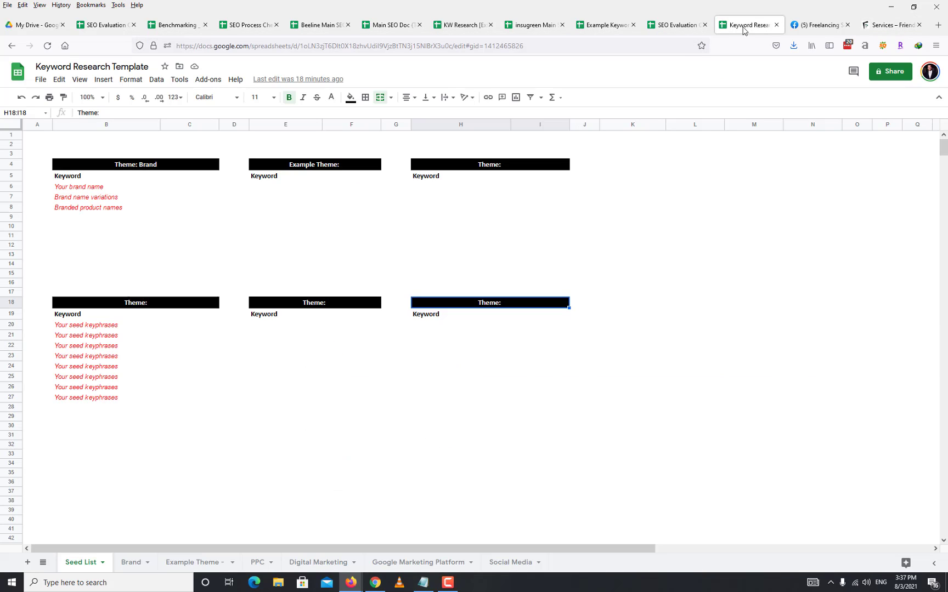
{"action": "double_click", "coordinate": [138, 70]}
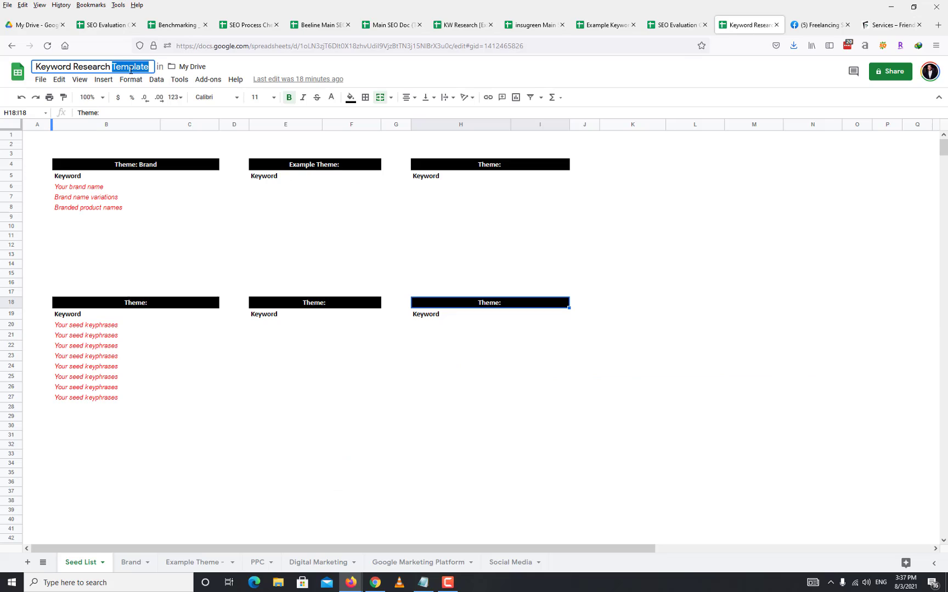
{"action": "key", "text": "ctrl+v"}
- Correct the capitals and spacing so the spreadsheet title reads "Keyword Research Friends Pest Control"
{"action": "key", "text": "Left"}
{"action": "key", "text": "Left"}
{"action": "key", "text": "Left"}
{"action": "key", "text": "Left"}
{"action": "key", "text": "Left"}
{"action": "key", "text": "Left"}
{"action": "key", "text": "Left"}
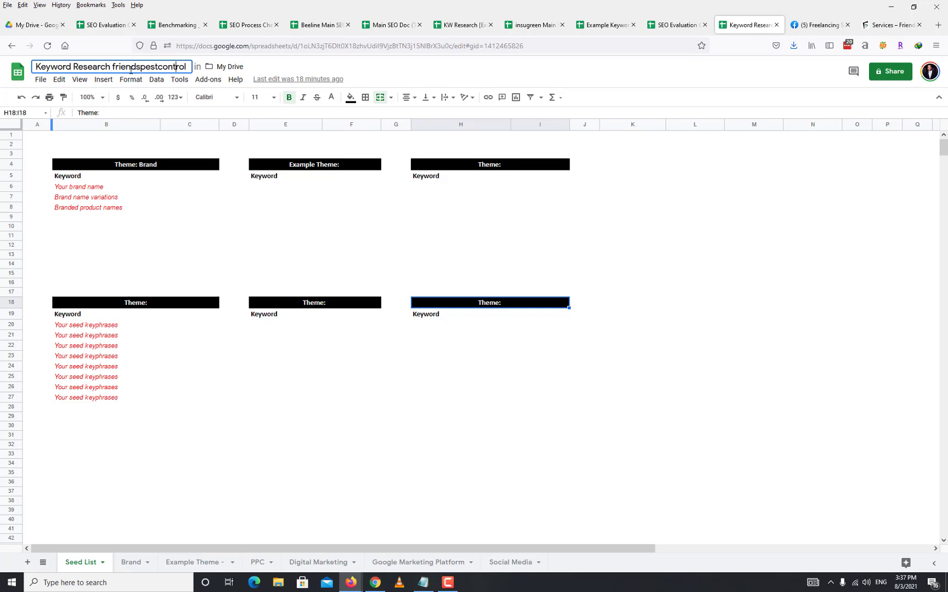
{"action": "key", "text": "Left"}
{"action": "key", "text": "Left"}
{"action": "key", "text": "Left"}
{"action": "key", "text": "Left"}
{"action": "key", "text": "Left"}
{"action": "key", "text": "Left"}
{"action": "key", "text": "Left"}
{"action": "key", "text": "Left"}
{"action": "key", "text": "Left"}
{"action": "key", "text": "Left"}
{"action": "key", "text": "BackSpace"}
{"action": "type", "text": "F"}
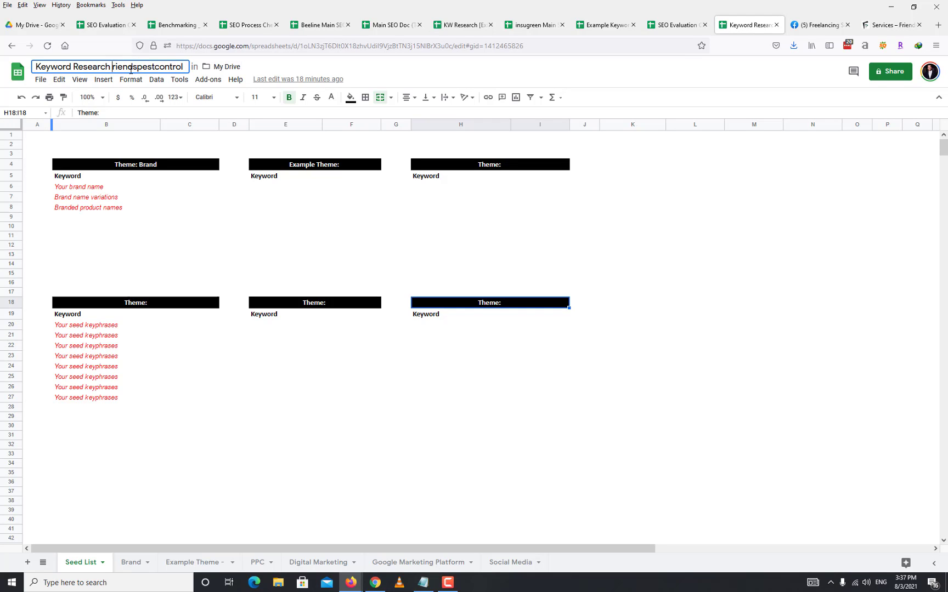
{"action": "key", "text": "Right"}
{"action": "key", "text": "Right"}
{"action": "key", "text": "Right"}
{"action": "key", "text": "Right"}
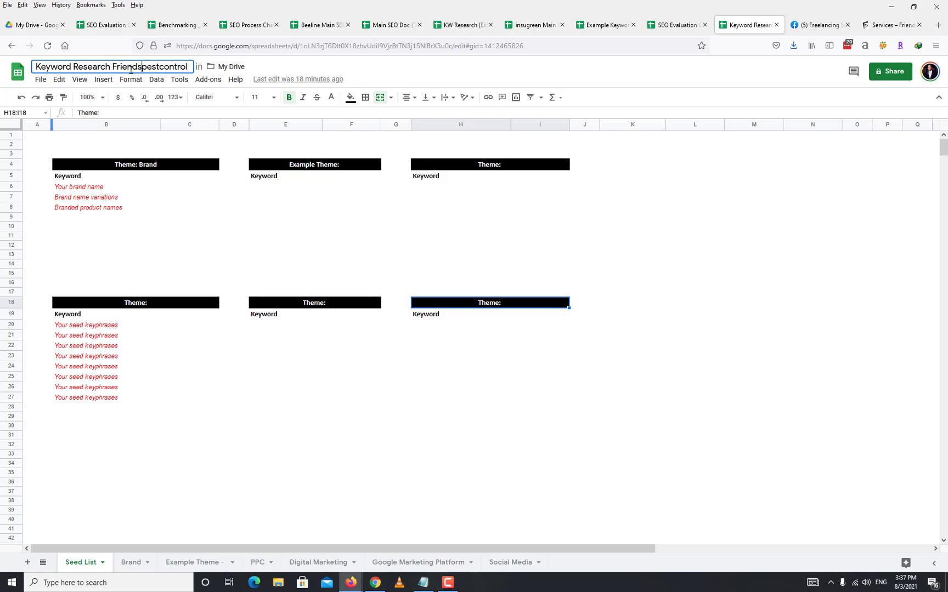
{"action": "key", "text": "Right"}
{"action": "key", "text": "Right"}
{"action": "key", "text": "Delete"}
{"action": "type", "text": "P"}
{"action": "key", "text": "Right"}
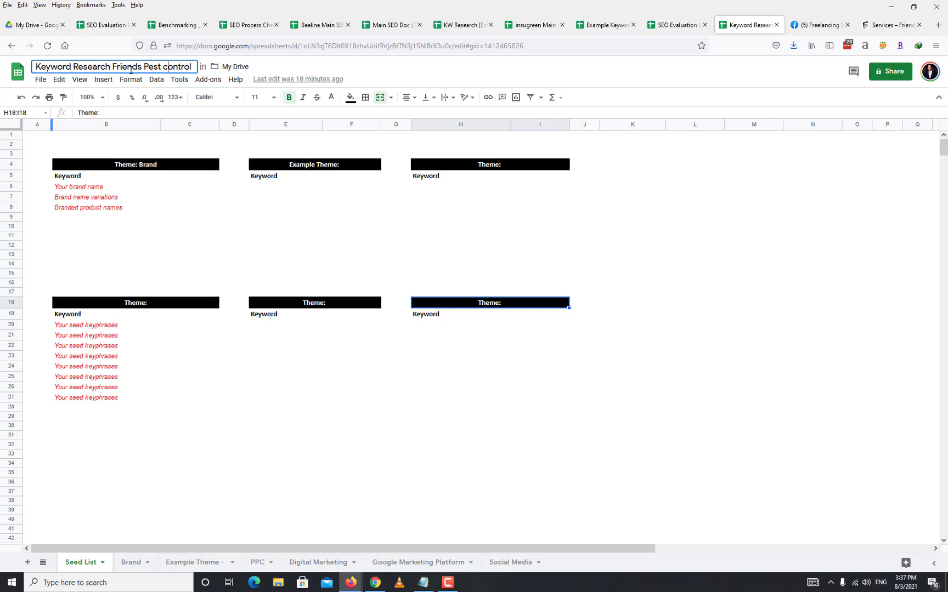
{"action": "key", "text": "Delete"}
{"action": "type", "text": "C"}
{"action": "left_click", "coordinate": [616, 222]}
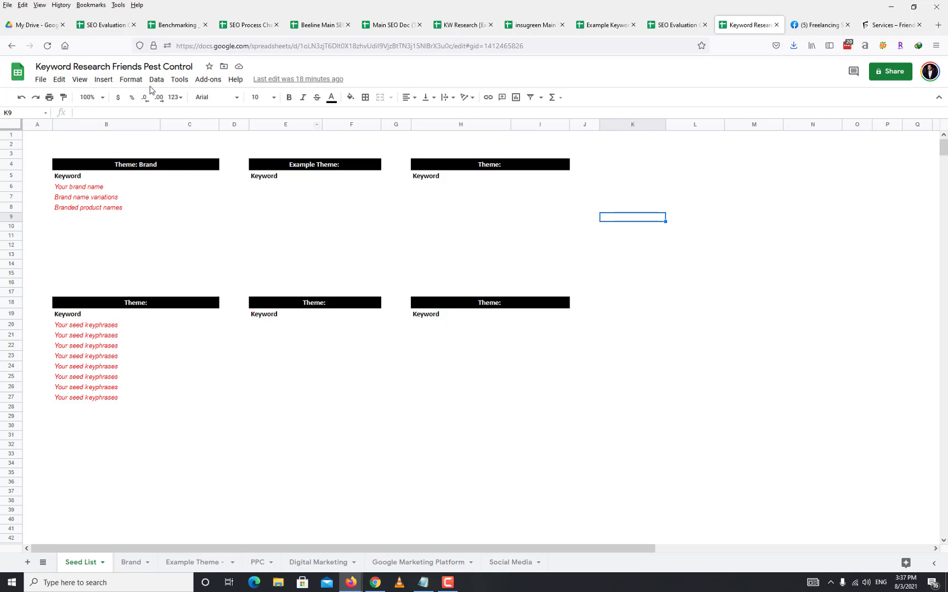
- Insert "For" into the spreadsheet's title so it reads "Keyword Research For Friends Pest Control"
{"action": "left_click", "coordinate": [113, 67]}
{"action": "type", "text": "fOR"}
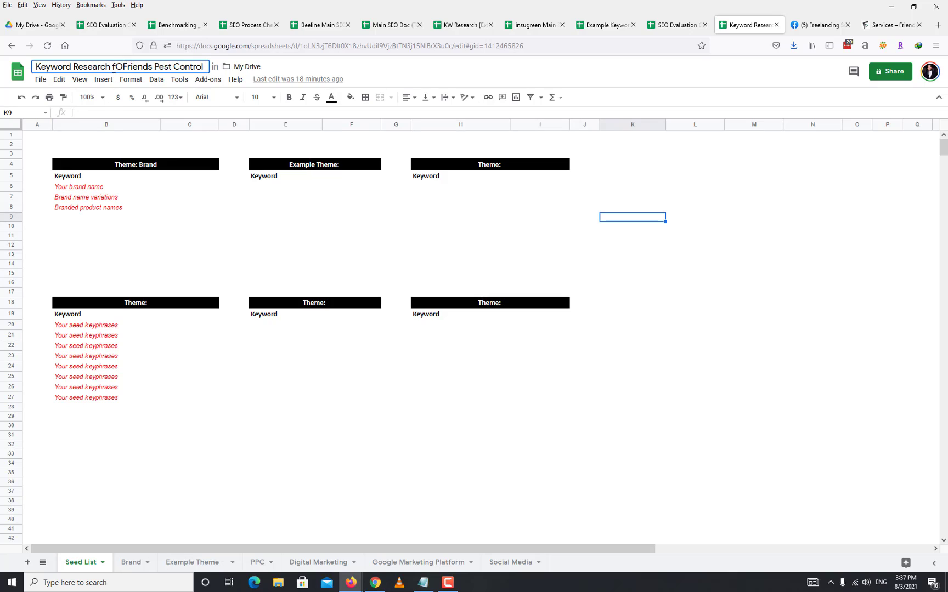
{"action": "key", "text": "BackSpace"}
{"action": "key", "text": "BackSpace"}
{"action": "key", "text": "BackSpace"}
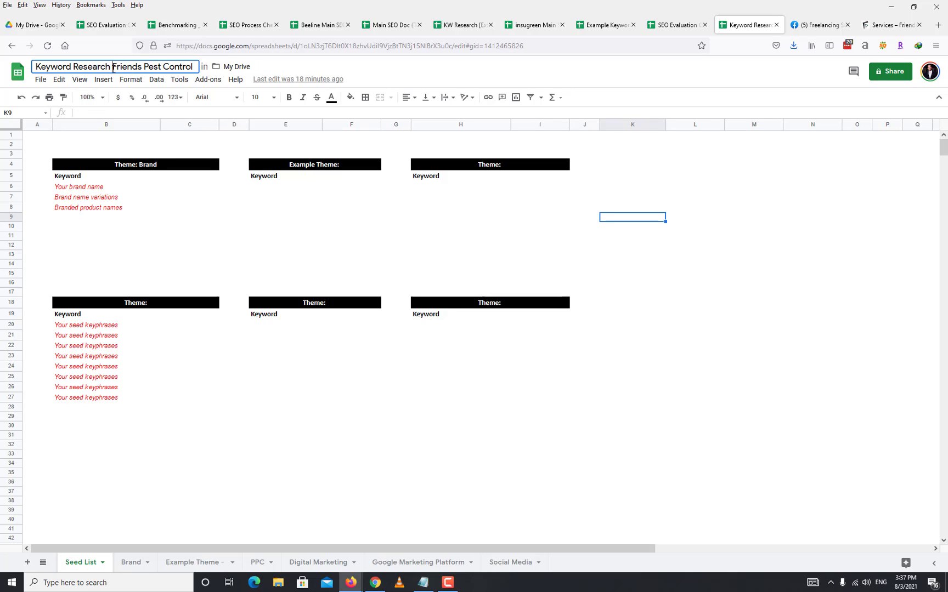
{"action": "key", "text": "BackSpace"}
{"action": "type", "text": "For"}
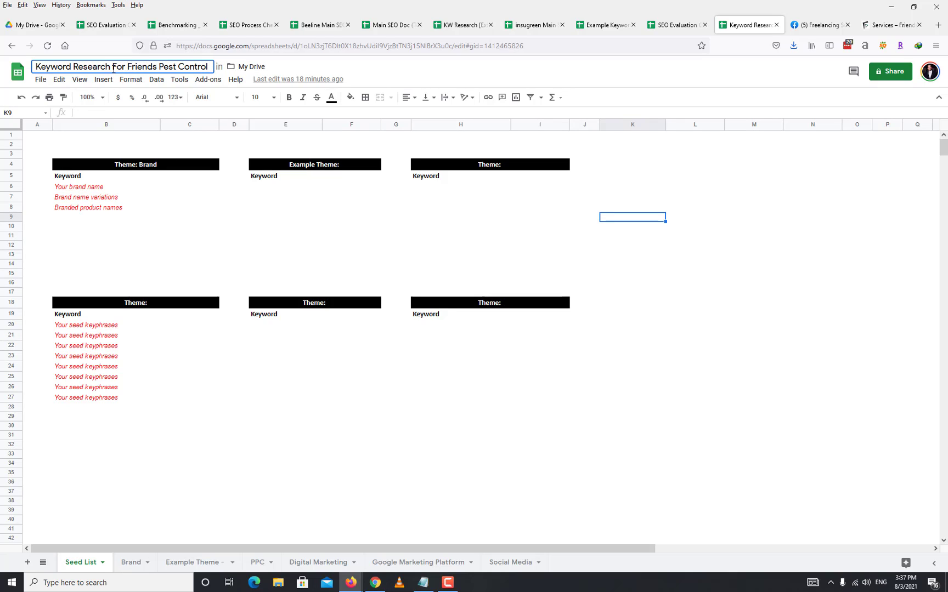
{"action": "left_click", "coordinate": [680, 309]}
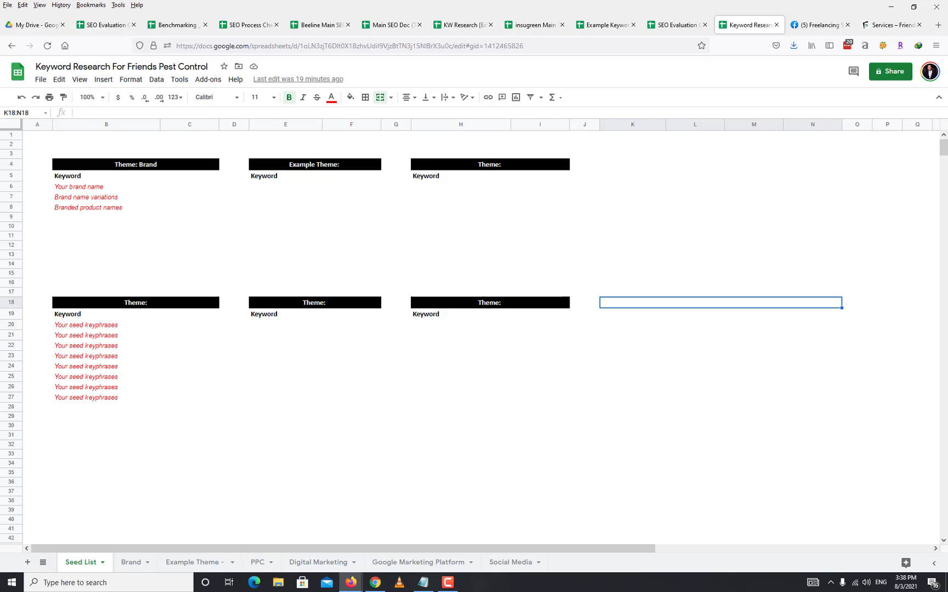
{"action": "key", "text": "alt+Tab"}
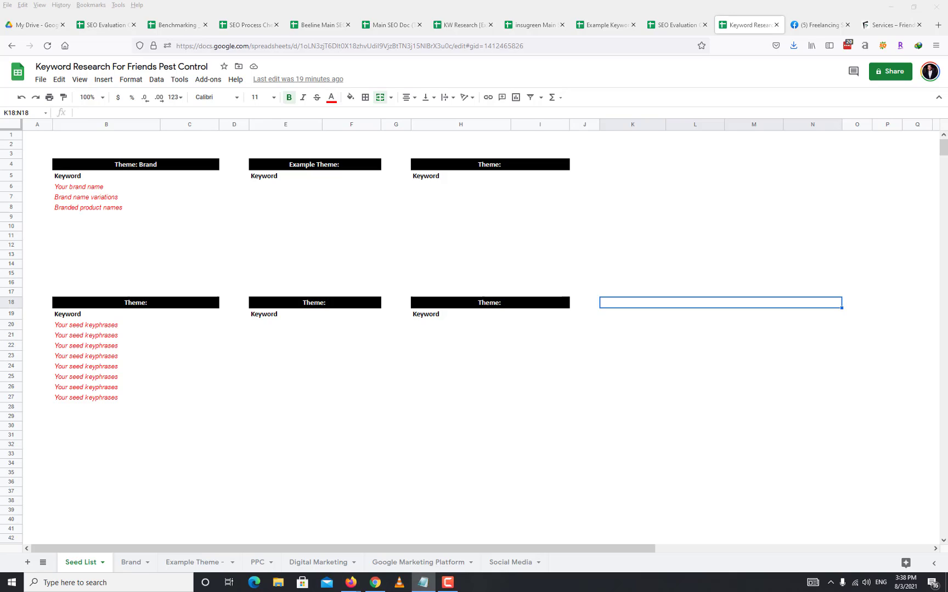
{"action": "key", "text": "alt+Tab"}
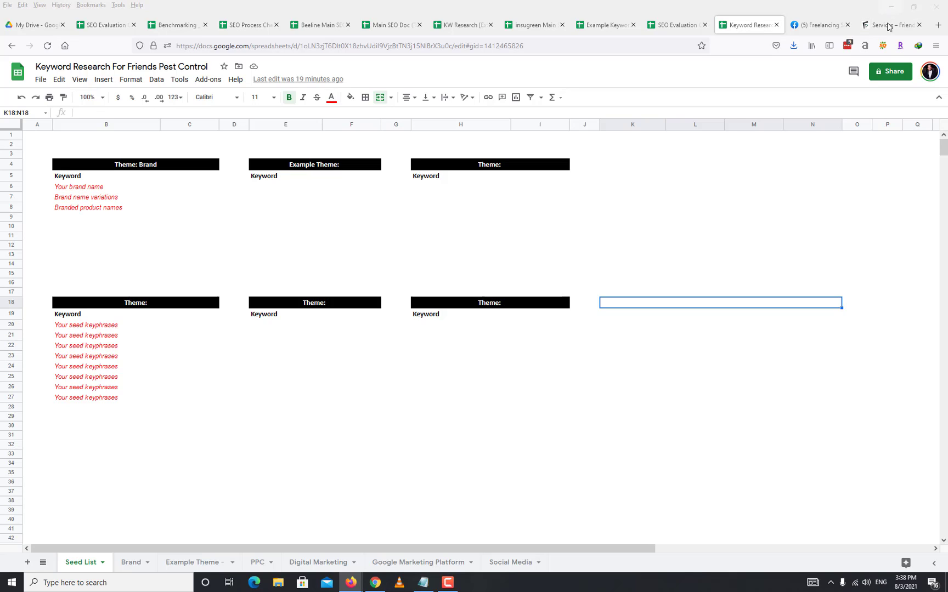
- Search Google for "pest control" in a new browser tab and look over the suggested phrases
{"action": "left_click", "coordinate": [938, 27]}
{"action": "left_click", "coordinate": [630, 48]}
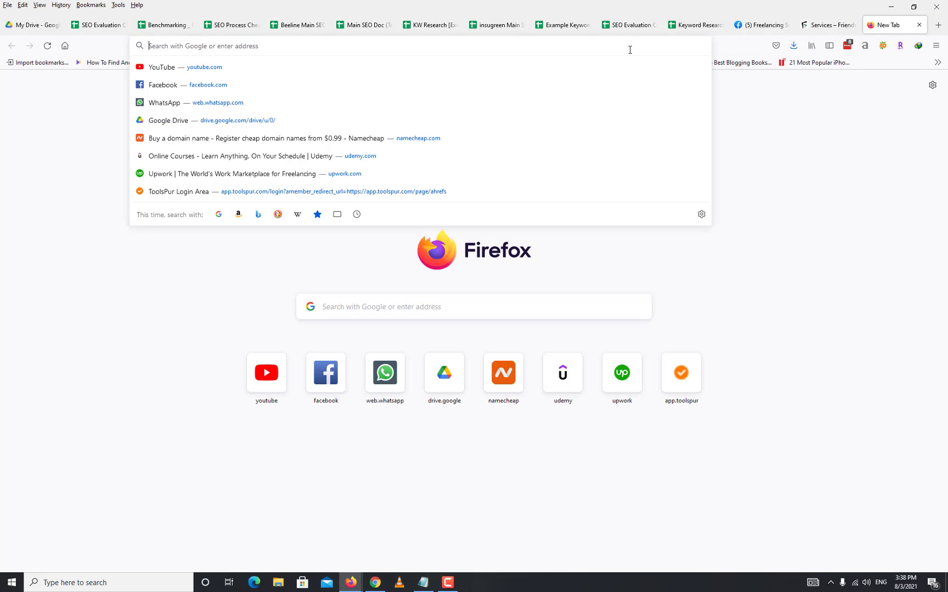
{"action": "type", "text": "pest c"}
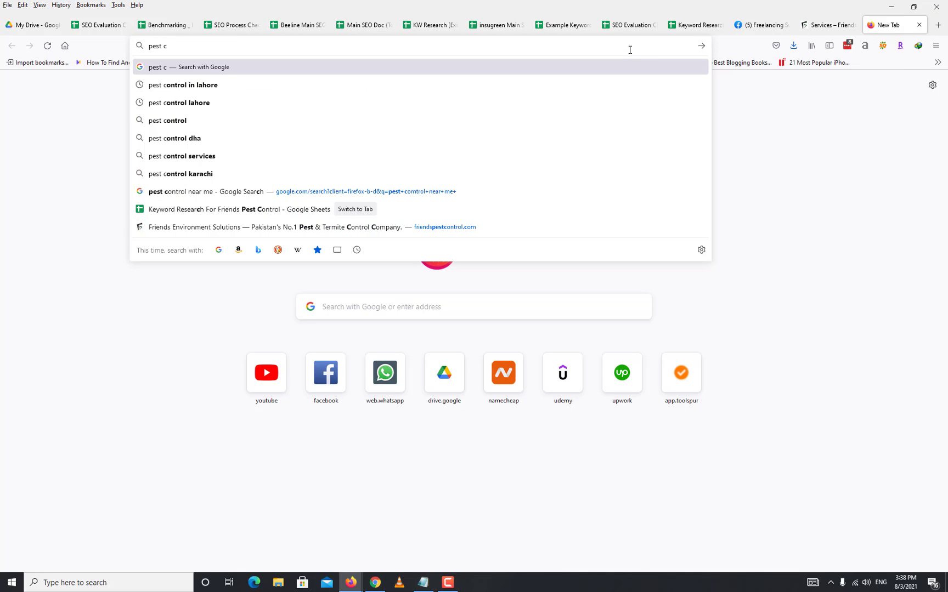
{"action": "key", "text": "Down"}
{"action": "key", "text": "Down"}
{"action": "key", "text": "Down"}
{"action": "key", "text": "Return"}
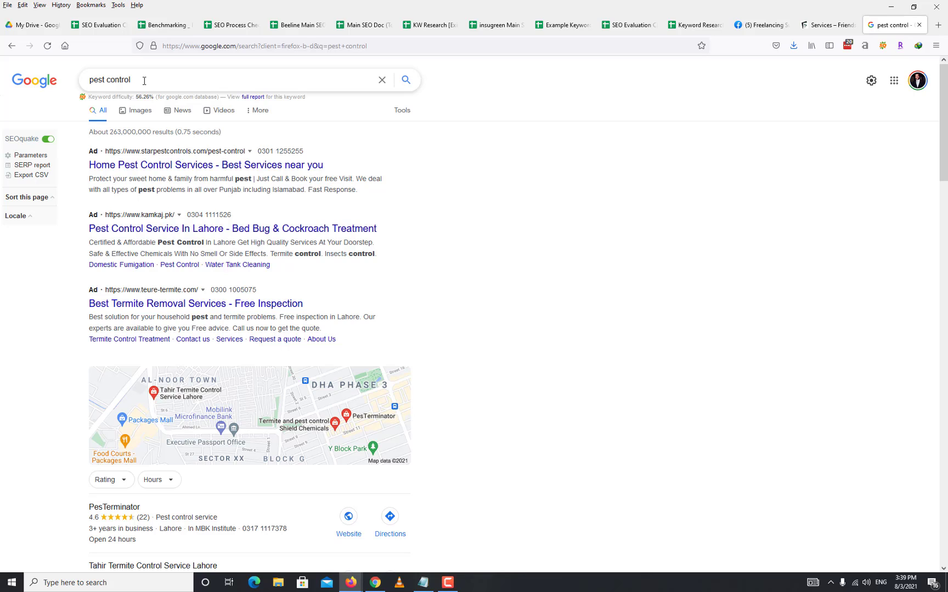
{"action": "left_click", "coordinate": [144, 81]}
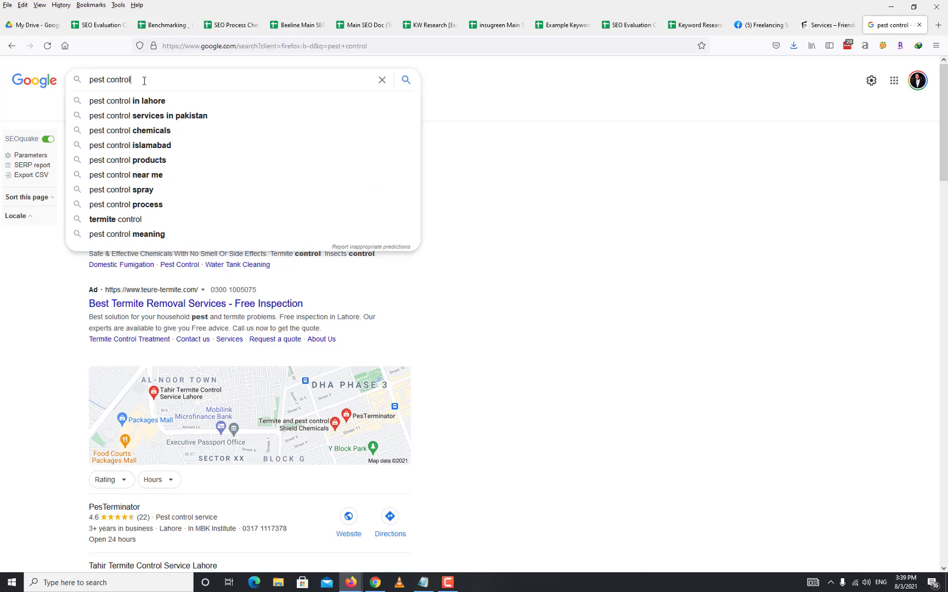
{"action": "left_click", "coordinate": [426, 98]}
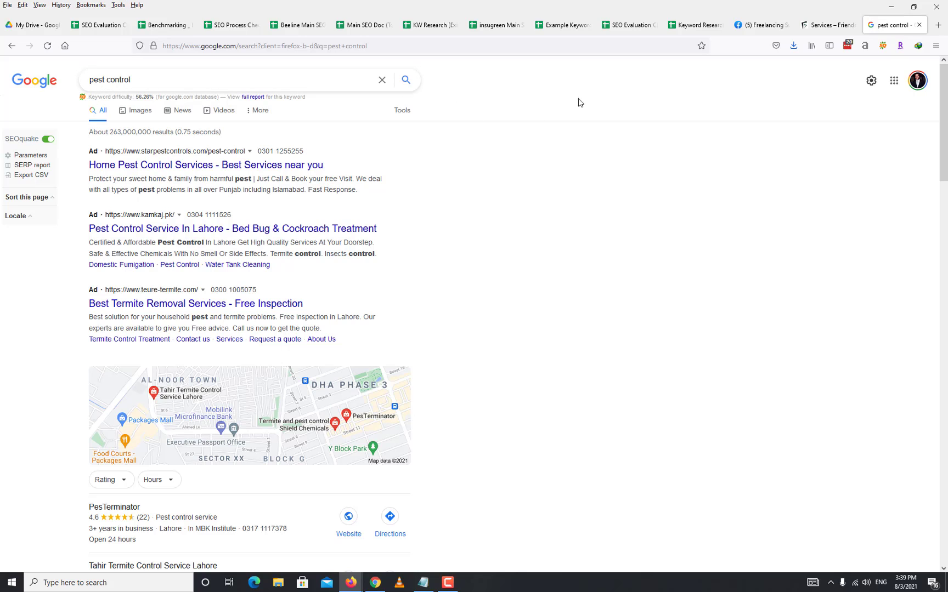
- Minimize the browser and open the sales funnel image from the desktop in Photos to examine its stages
{"action": "left_click", "coordinate": [890, 6]}
{"action": "double_click", "coordinate": [579, 231]}
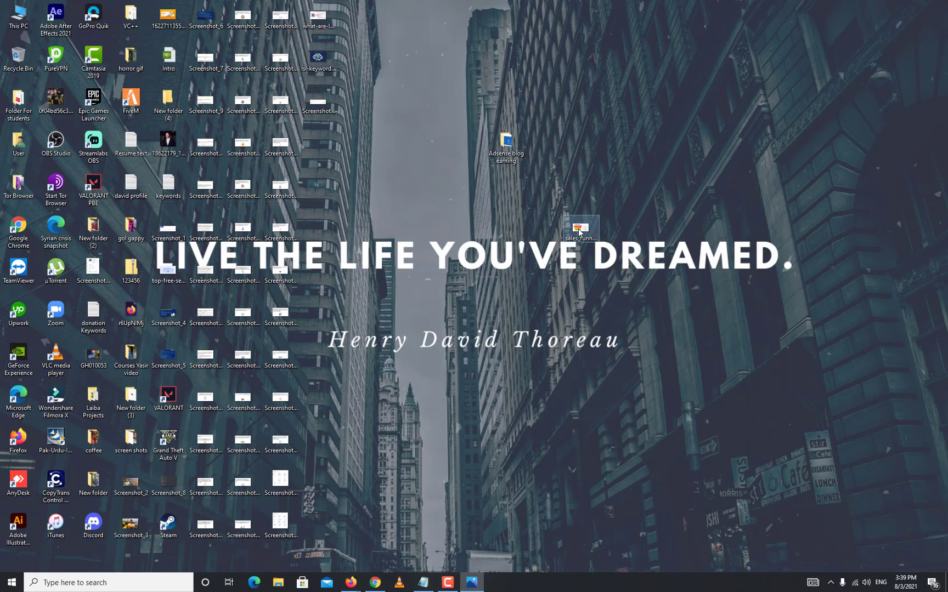
{"action": "left_click", "coordinate": [611, 208]}
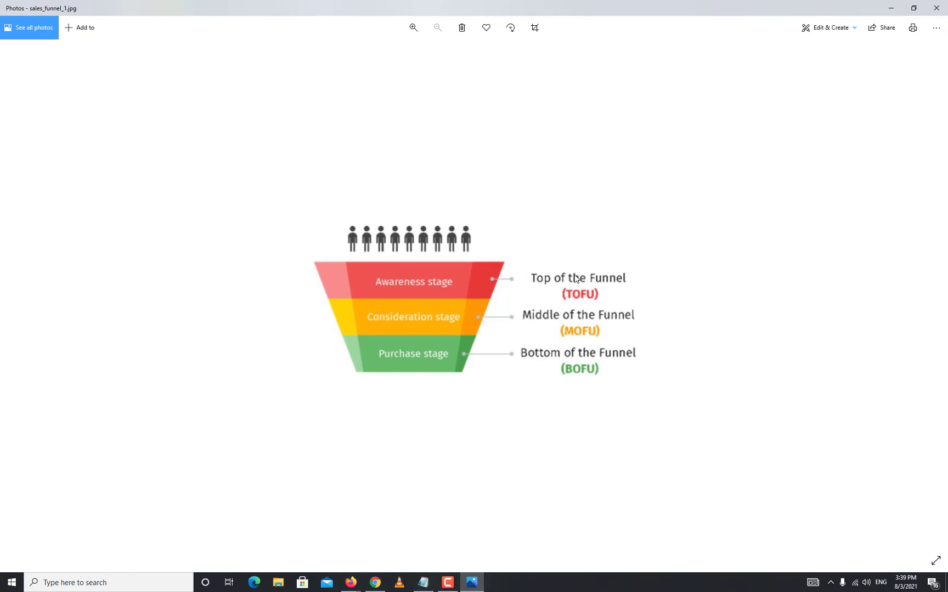
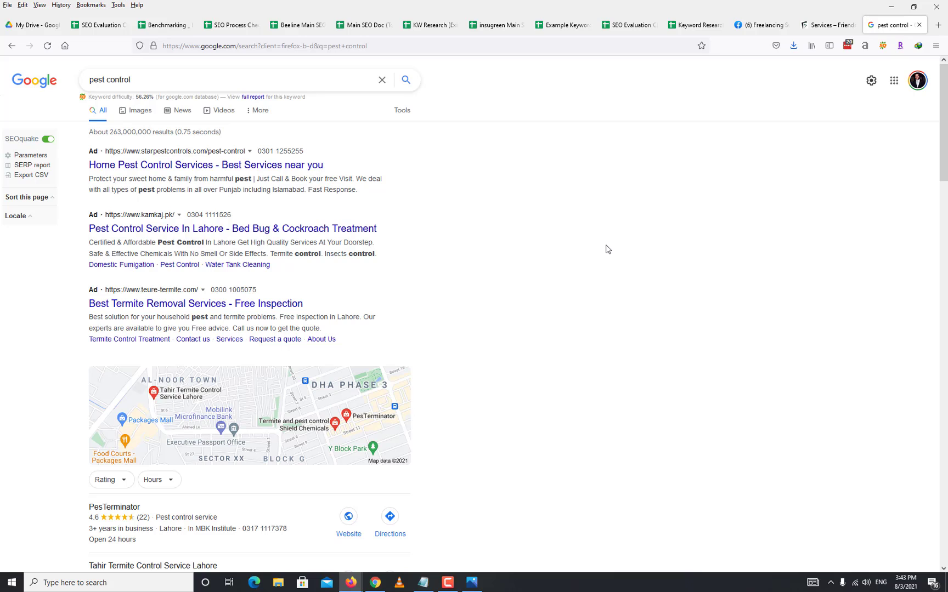
- Return from the Google search to the Seed List sheet and complete the heading as "Example Theme: pest control"
{"action": "left_click", "coordinate": [159, 79]}
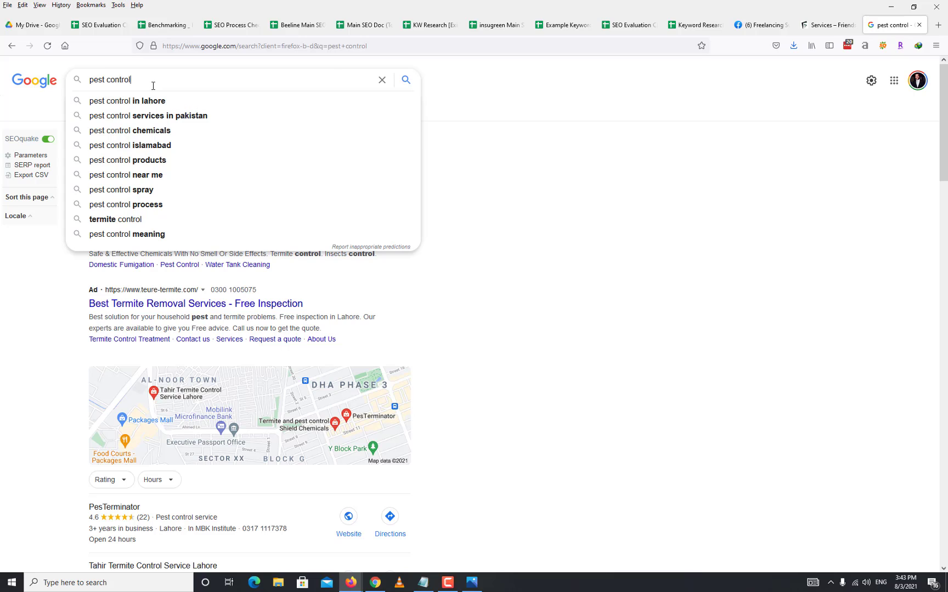
{"action": "left_click_drag", "start_coordinate": [151, 84], "coordinate": [49, 67]}
{"action": "left_click", "coordinate": [697, 27]}
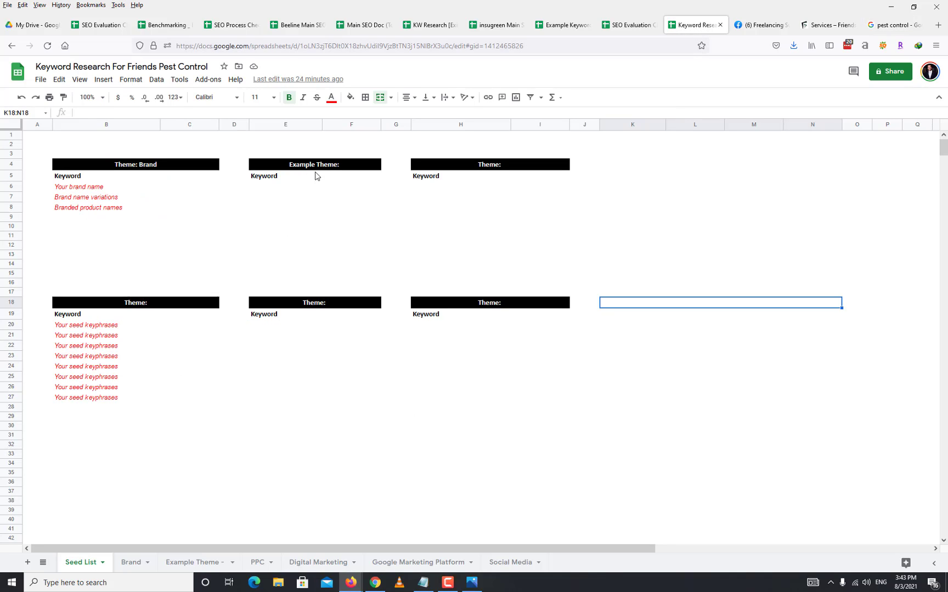
{"action": "left_click", "coordinate": [352, 170]}
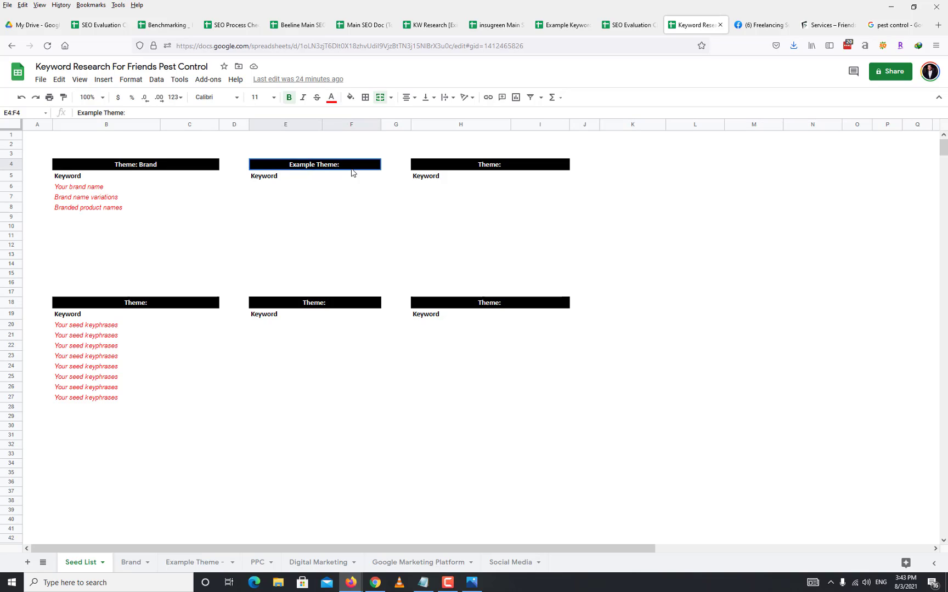
{"action": "double_click", "coordinate": [352, 170]}
{"action": "left_click", "coordinate": [354, 168]}
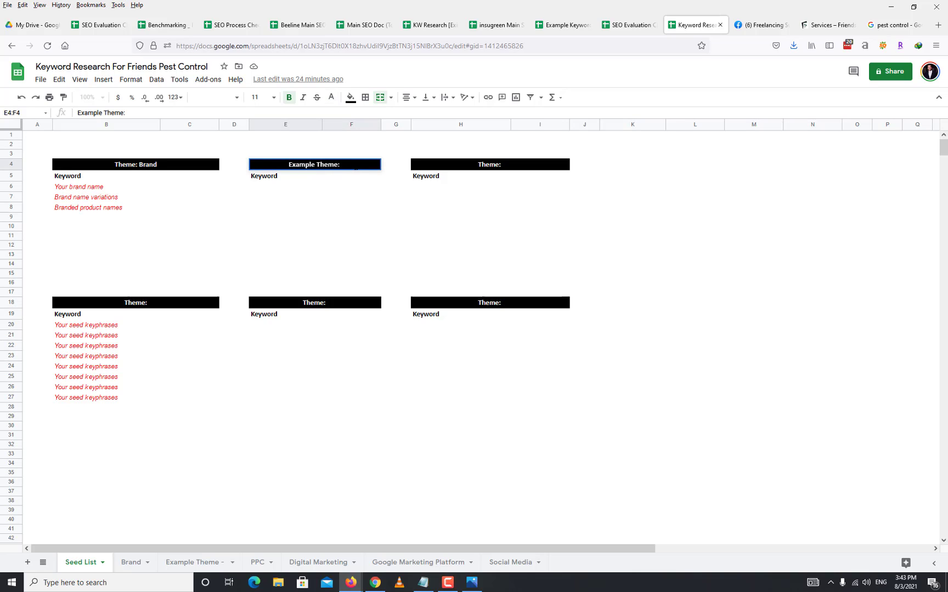
{"action": "type", "text": "pest control"}
{"action": "left_click", "coordinate": [349, 208]}
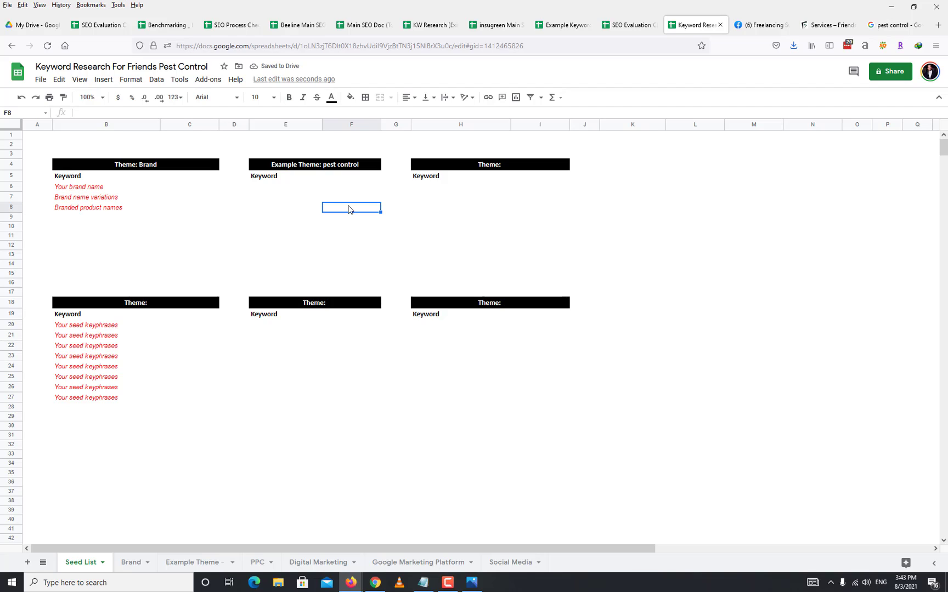
- Enter "pest control" in cell E6 as the first keyword under the example theme
{"action": "left_click", "coordinate": [276, 191]}
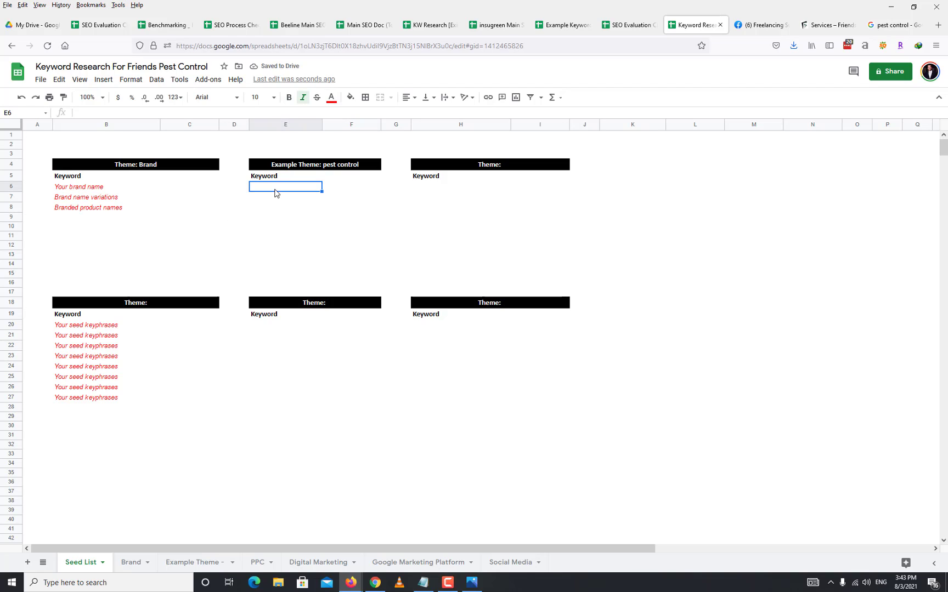
{"action": "type", "text": "pest control"}
{"action": "left_click", "coordinate": [310, 220]}
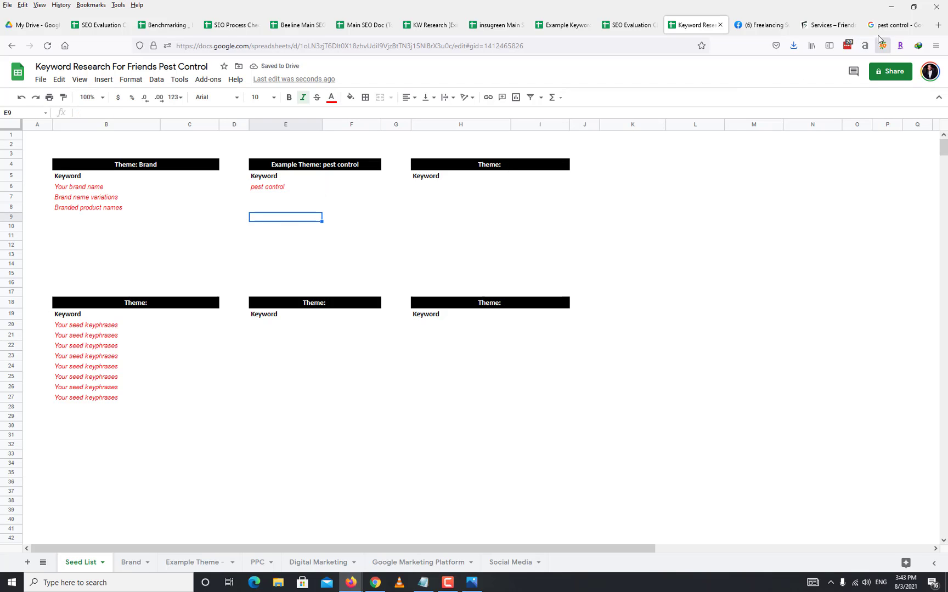
- Search Google for the suggested phrase "pest control services" and copy the query text
{"action": "left_click", "coordinate": [891, 24]}
{"action": "left_click", "coordinate": [177, 85]}
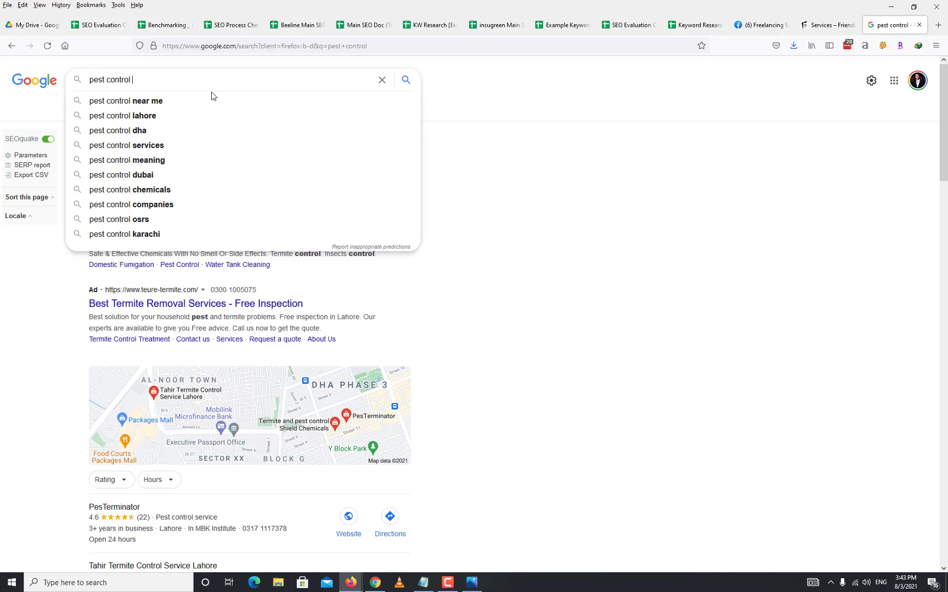
{"action": "left_click", "coordinate": [209, 146]}
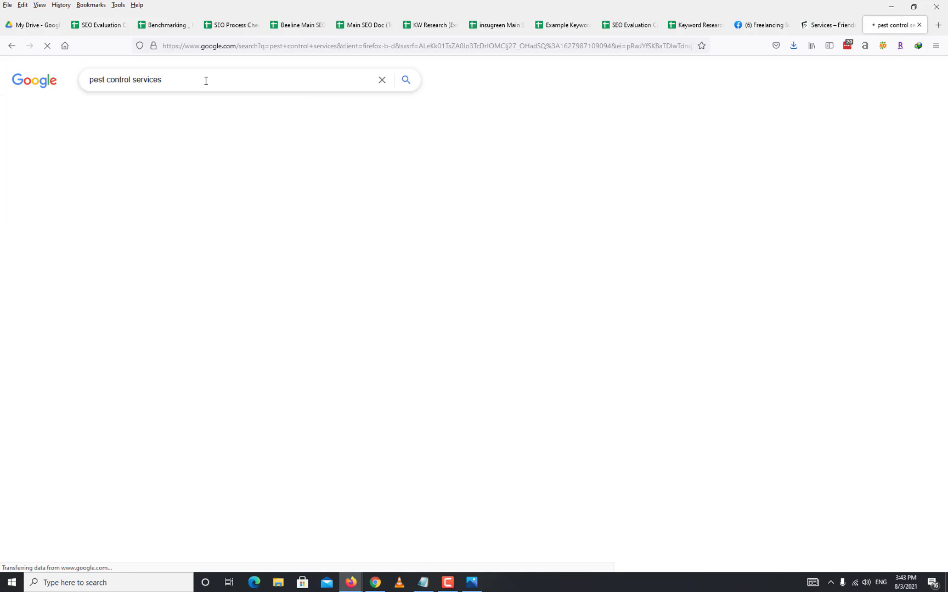
{"action": "triple_click", "coordinate": [172, 81]}
{"action": "key", "text": "ctrl+c"}
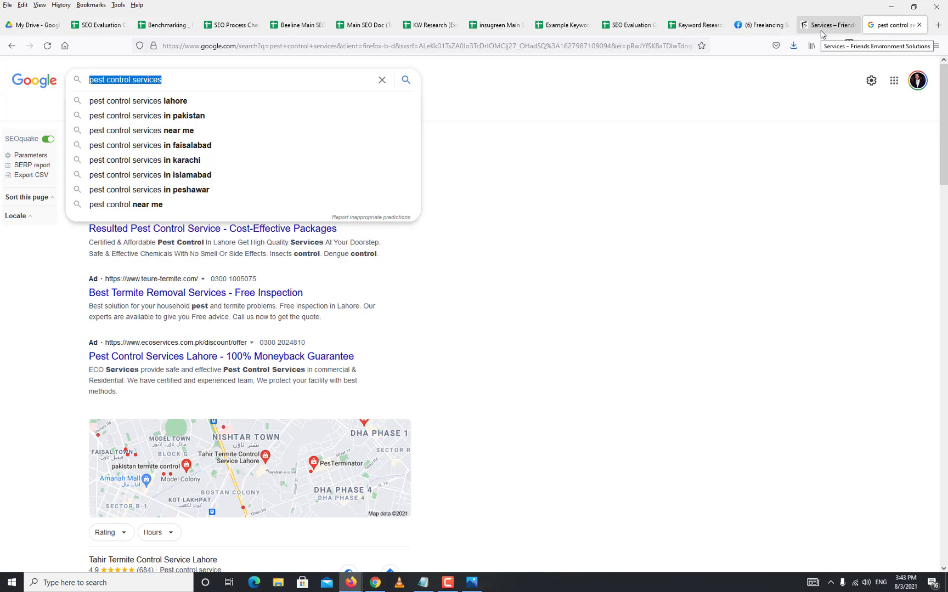
- Paste "pest control services" into cell E7 of the Seed List as the example theme's second keyword
{"action": "left_click", "coordinate": [688, 28]}
{"action": "double_click", "coordinate": [282, 196]}
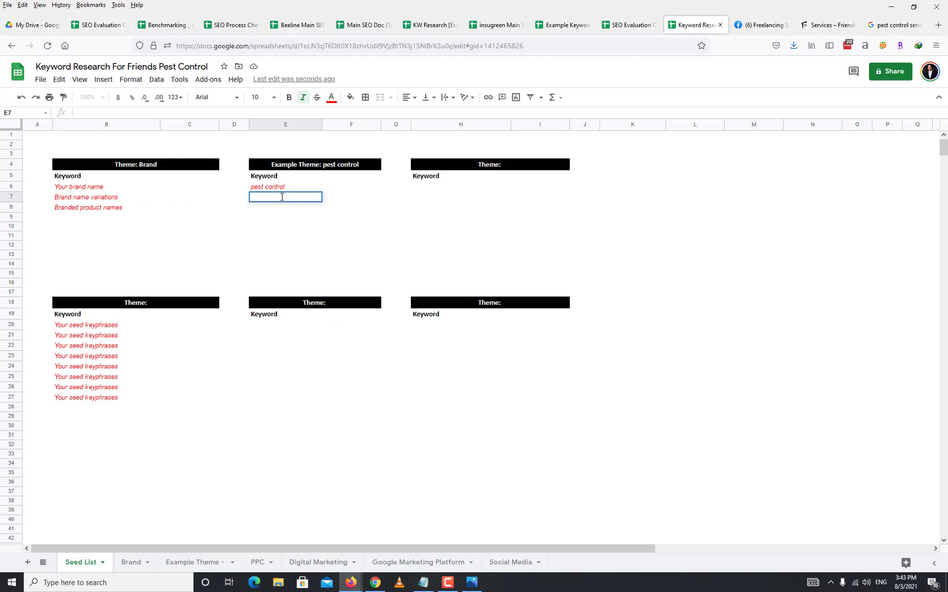
{"action": "key", "text": "ctrl+v"}
{"action": "left_click", "coordinate": [351, 235]}
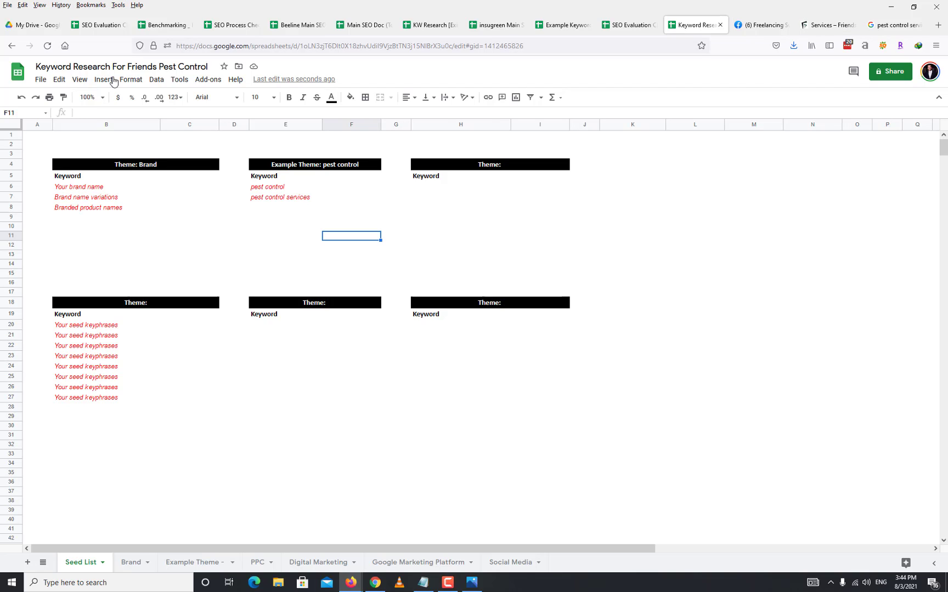
- Copy "Friends Pest Control" from the spreadsheet's title, search Google for it and look through the results
{"action": "left_click", "coordinate": [127, 67]}
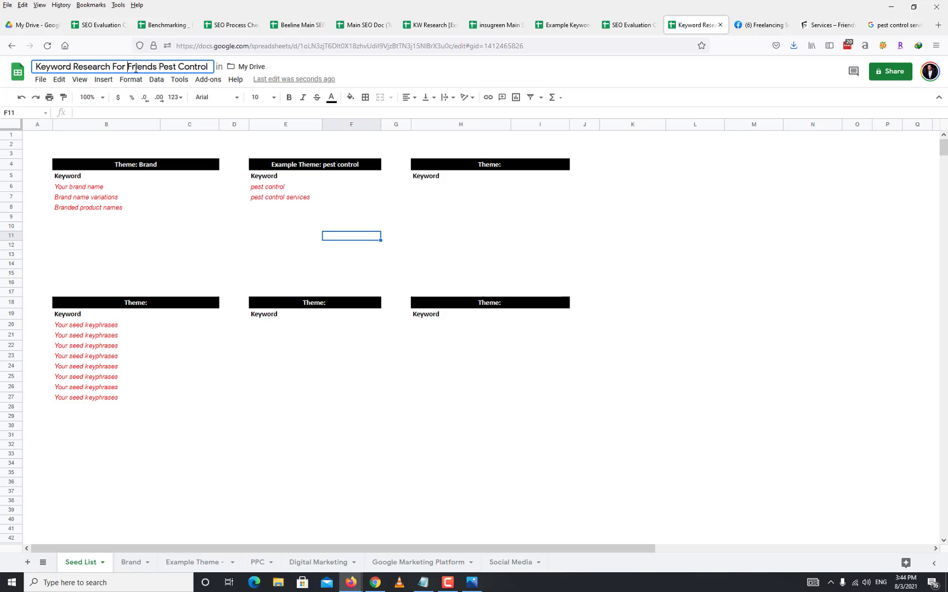
{"action": "left_click_drag", "start_coordinate": [127, 67], "coordinate": [222, 66]}
{"action": "key", "text": "ctrl+c"}
{"action": "left_click", "coordinate": [893, 25]}
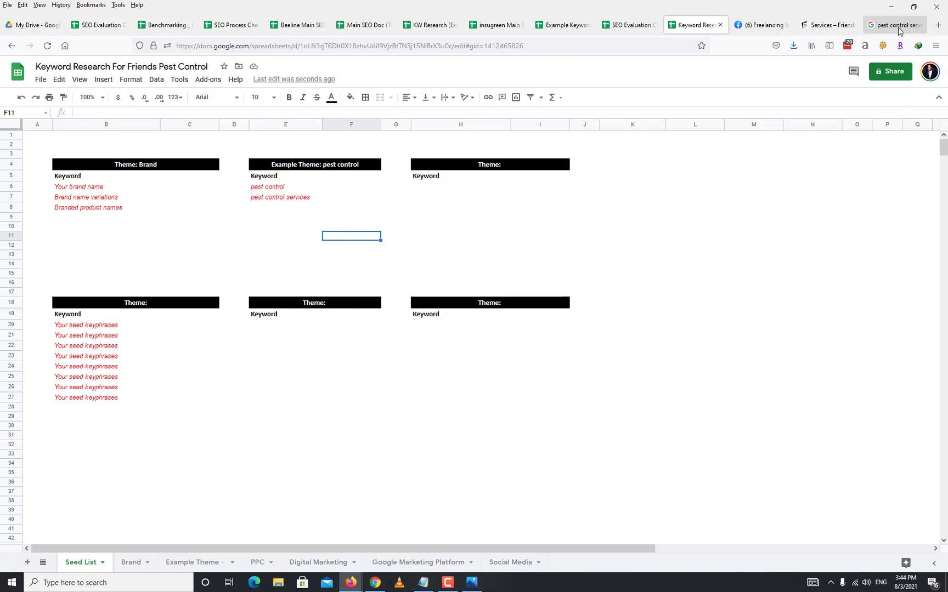
{"action": "key", "text": "ctrl+v"}
{"action": "key", "text": "Return"}
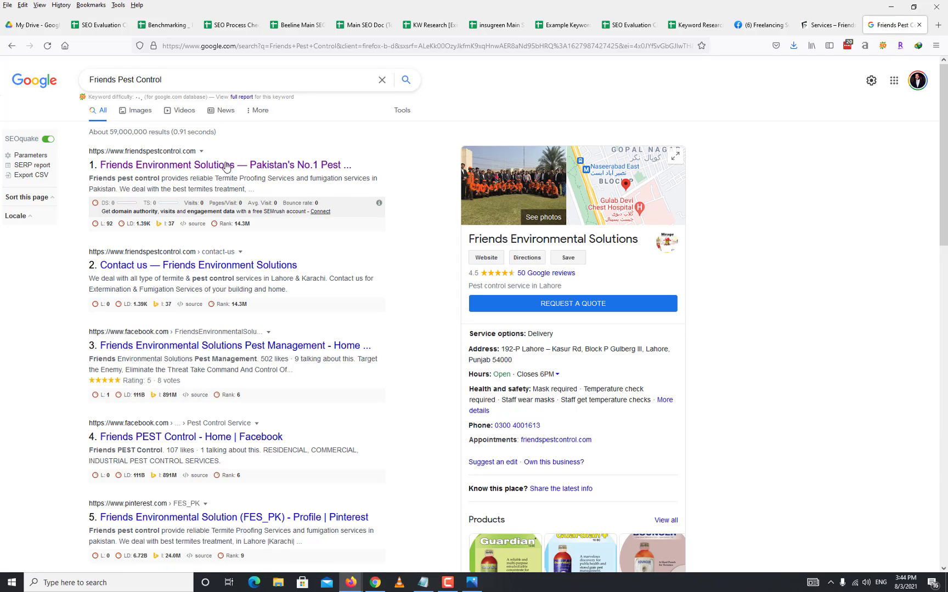
{"action": "scroll", "coordinate": [360, 245], "scroll_direction": "down", "scroll_amount": 4}
{"action": "scroll", "coordinate": [360, 246], "scroll_direction": "down", "scroll_amount": 8}
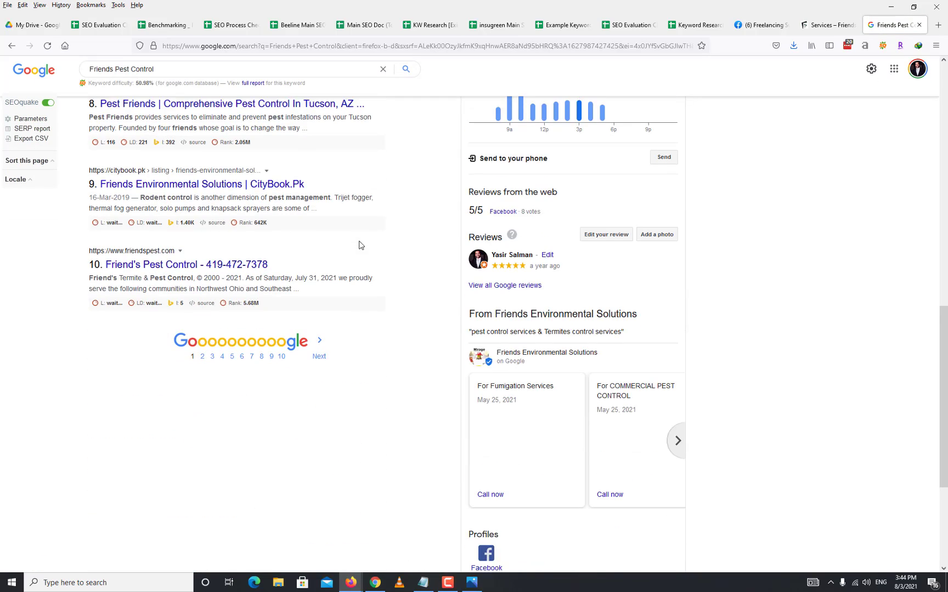
{"action": "scroll", "coordinate": [360, 245], "scroll_direction": "up", "scroll_amount": 12}
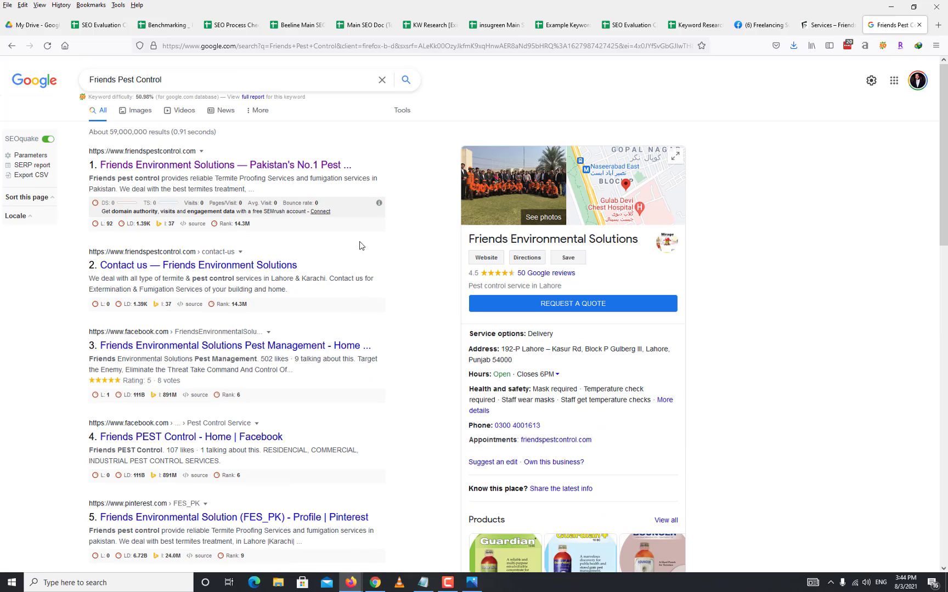
- Copy the query "Friends Pest Control" and replace the "Your brand name" placeholder in the Brand theme with it
{"action": "left_click", "coordinate": [179, 79]}
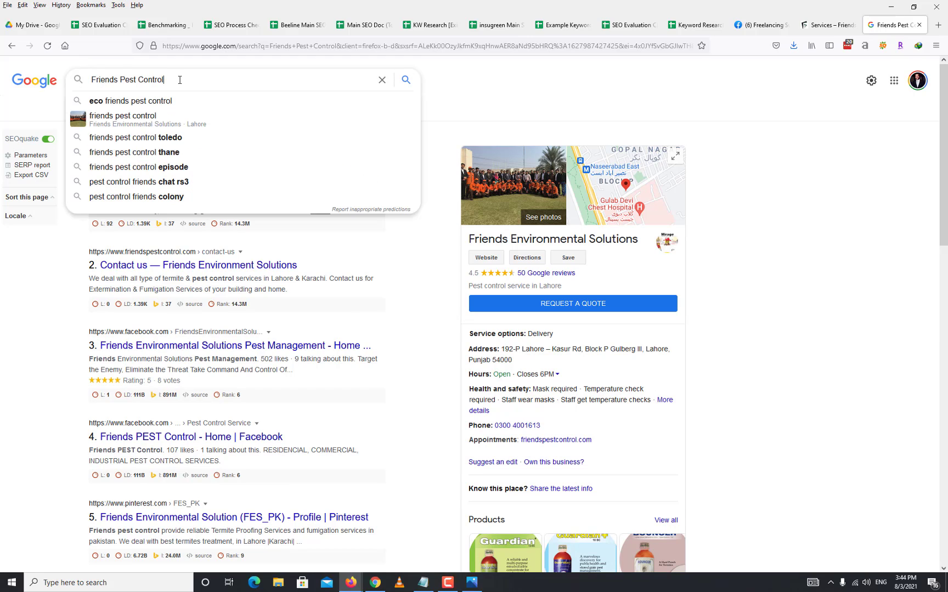
{"action": "key", "text": "ctrl+a"}
{"action": "key", "text": "ctrl+c"}
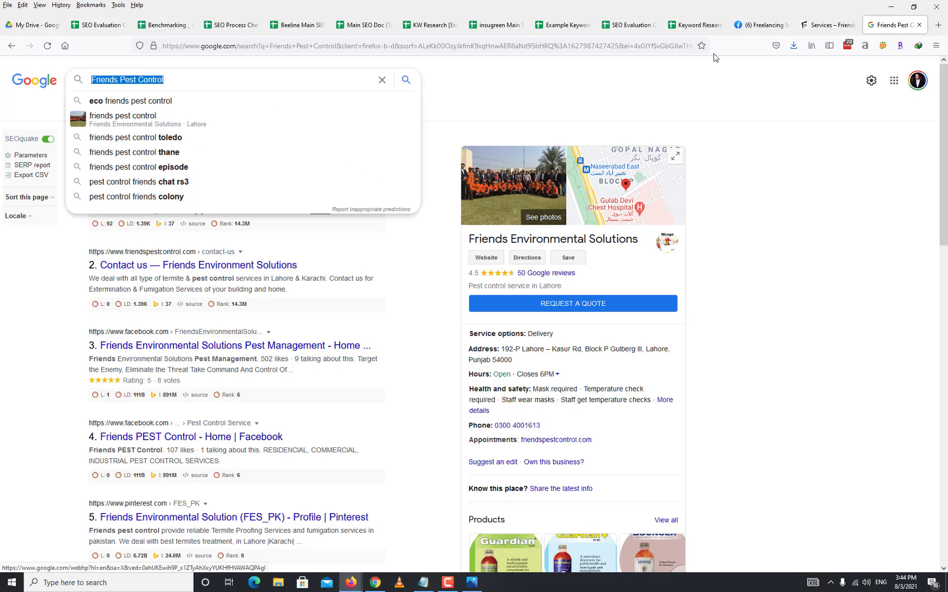
{"action": "left_click", "coordinate": [707, 26]}
{"action": "left_click", "coordinate": [91, 188]}
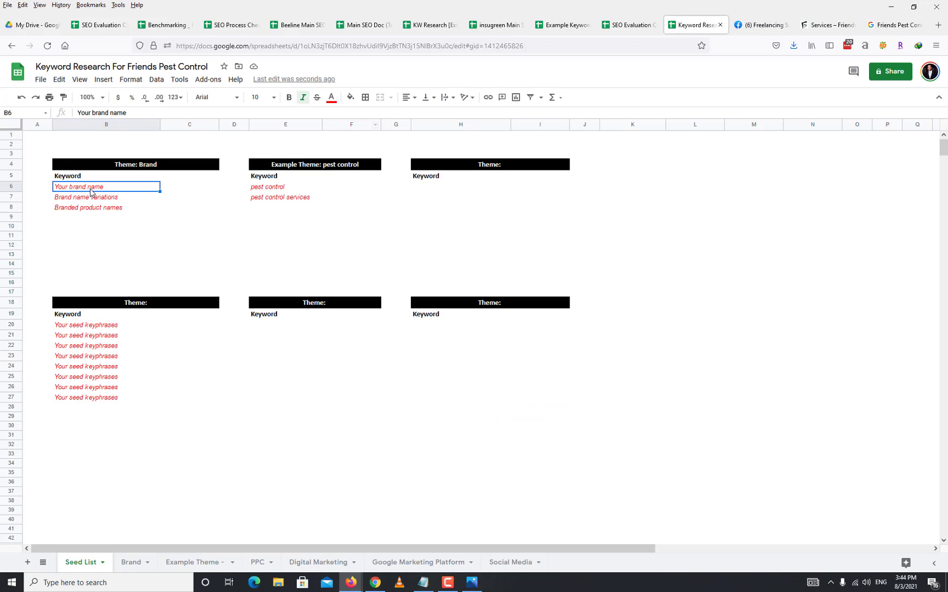
{"action": "double_click", "coordinate": [90, 188]}
{"action": "key", "text": "ctrl+v"}
{"action": "left_click", "coordinate": [131, 227]}
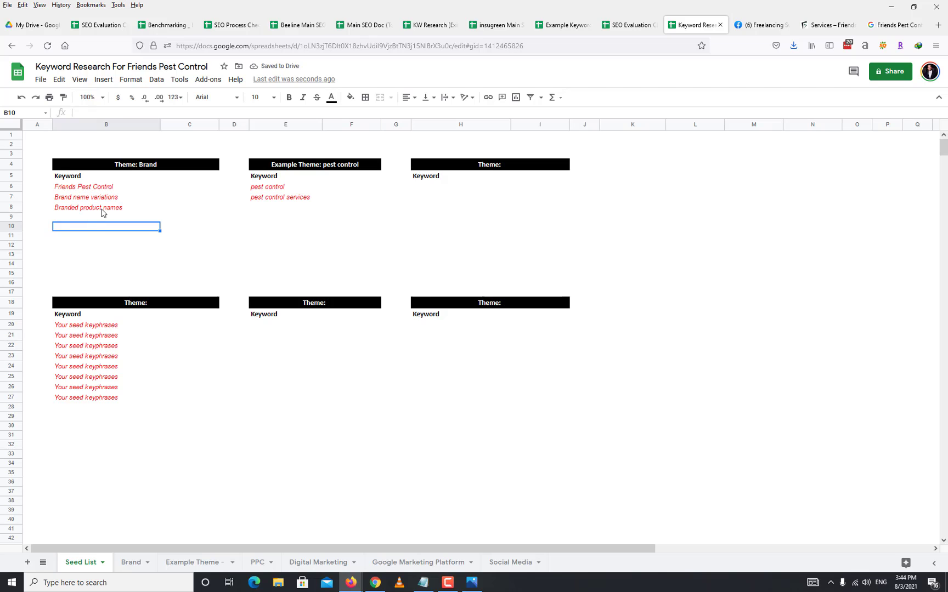
- Search Google for the suggested phrase "friends pest control reviews" and look through the results, including the business listing's name
{"action": "left_click", "coordinate": [893, 24]}
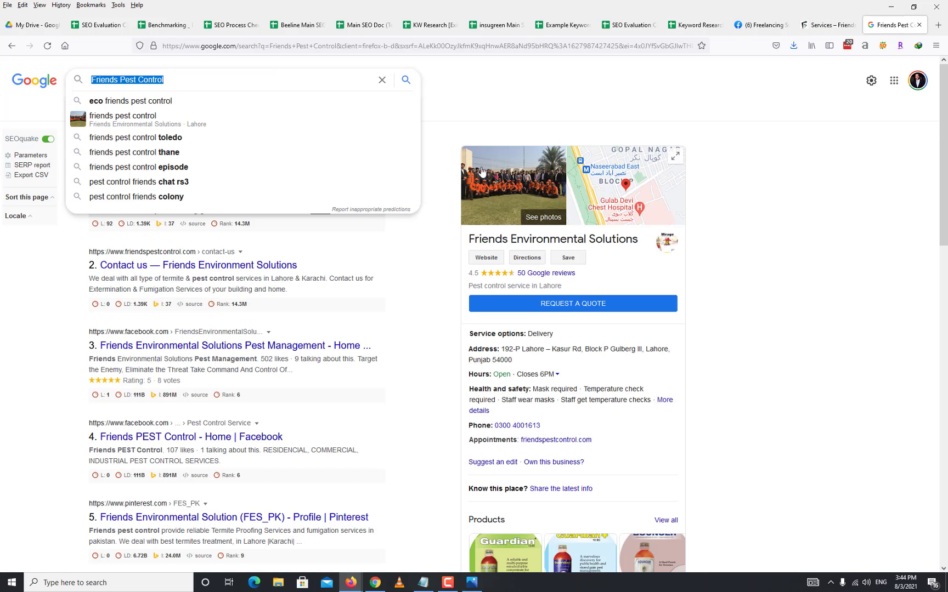
{"action": "left_click", "coordinate": [232, 84]}
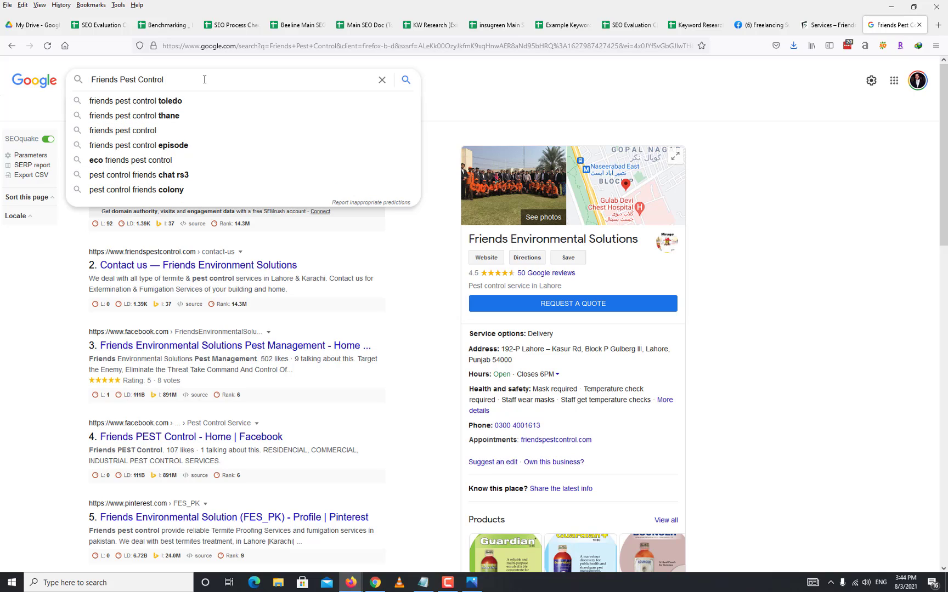
{"action": "type", "text": "re"}
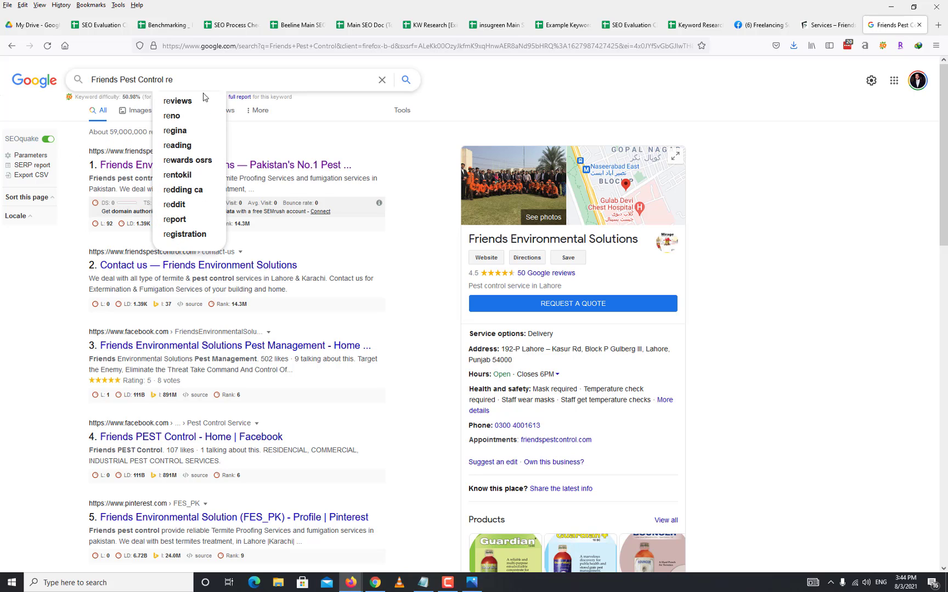
{"action": "left_click", "coordinate": [198, 100]}
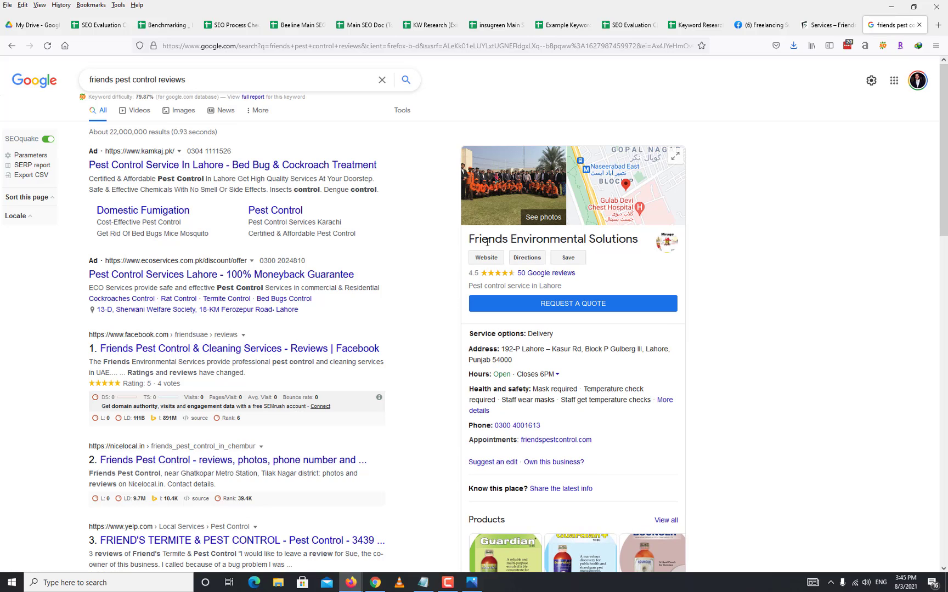
{"action": "left_click_drag", "start_coordinate": [469, 240], "coordinate": [632, 243]}
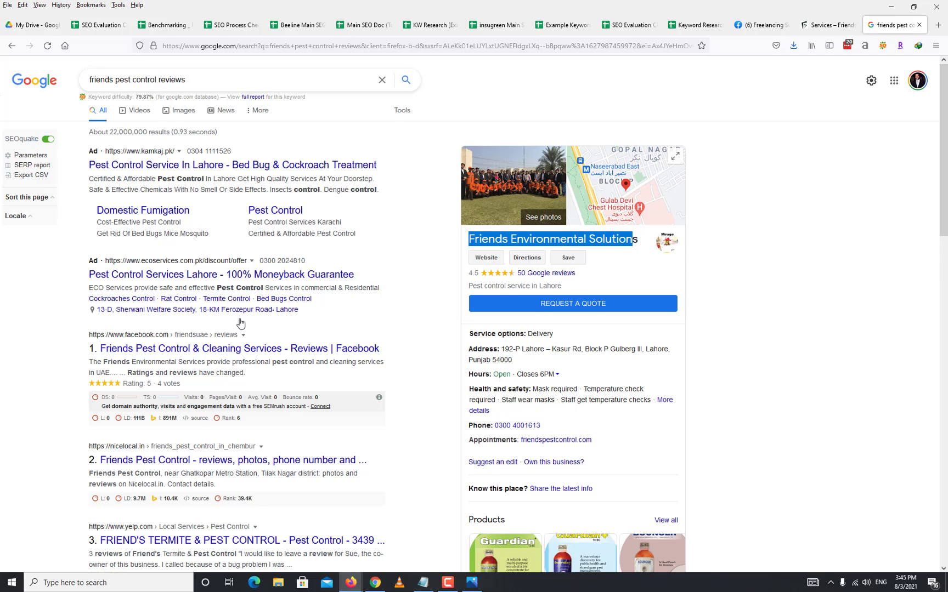
{"action": "scroll", "coordinate": [266, 334], "scroll_direction": "down", "scroll_amount": 3}
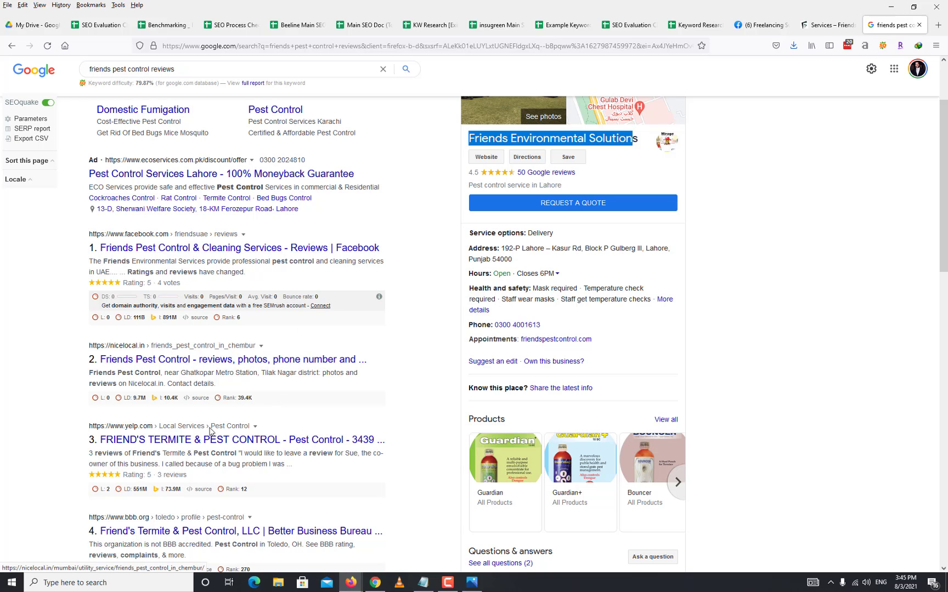
{"action": "scroll", "coordinate": [376, 289], "scroll_direction": "up", "scroll_amount": 3}
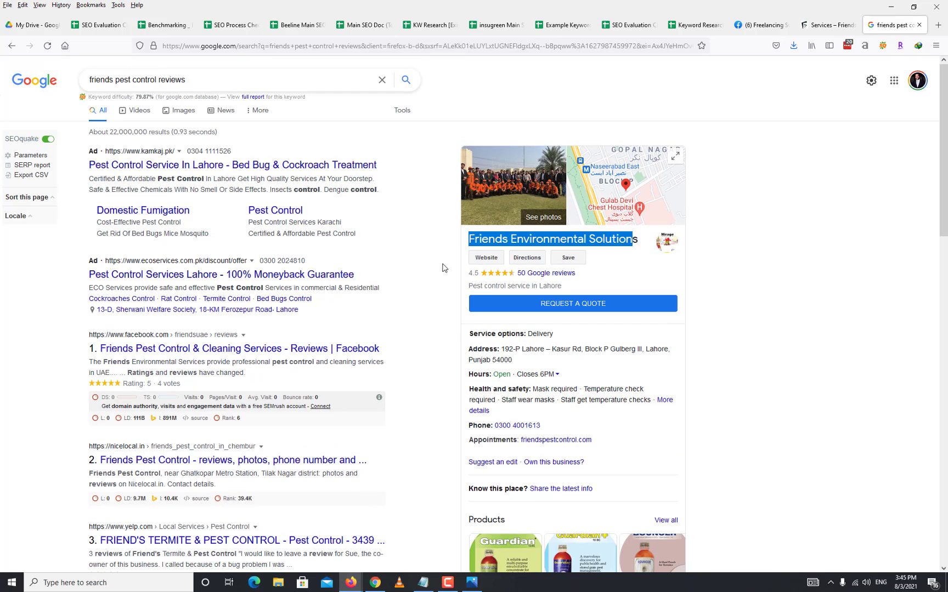
{"action": "scroll", "coordinate": [715, 288], "scroll_direction": "down", "scroll_amount": 3}
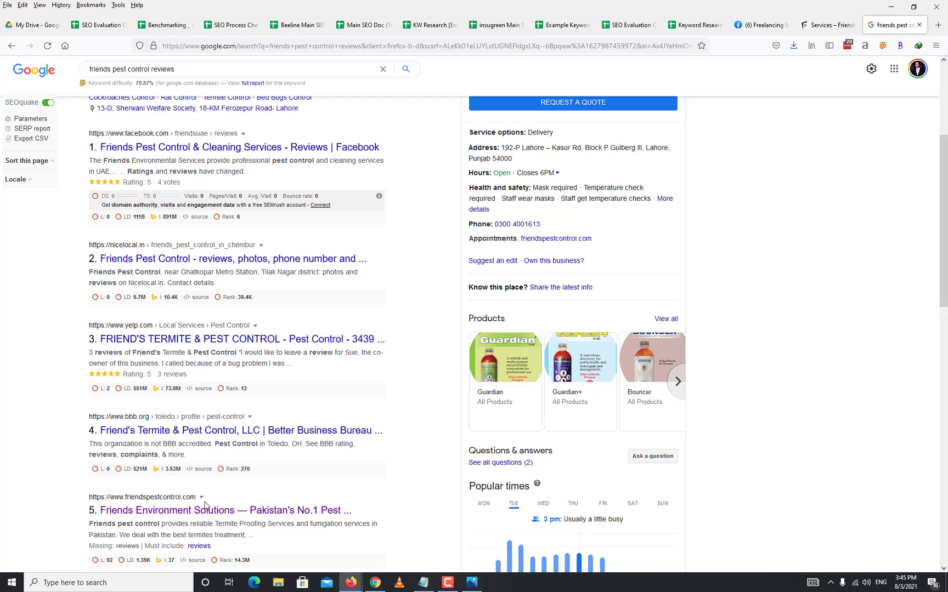
{"action": "scroll", "coordinate": [428, 172], "scroll_direction": "up", "scroll_amount": 4}
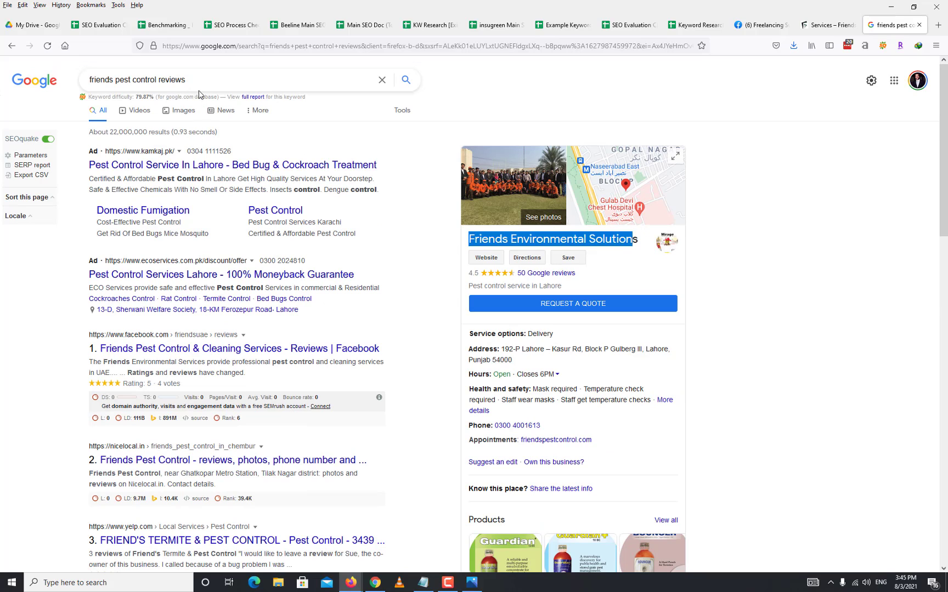
- Copy the query "friends pest control reviews" and replace the "Brand name variations" placeholder in the Brand theme with it
{"action": "left_click_drag", "start_coordinate": [198, 81], "coordinate": [24, 86]}
{"action": "key", "text": "ctrl+c"}
{"action": "left_click", "coordinate": [696, 25]}
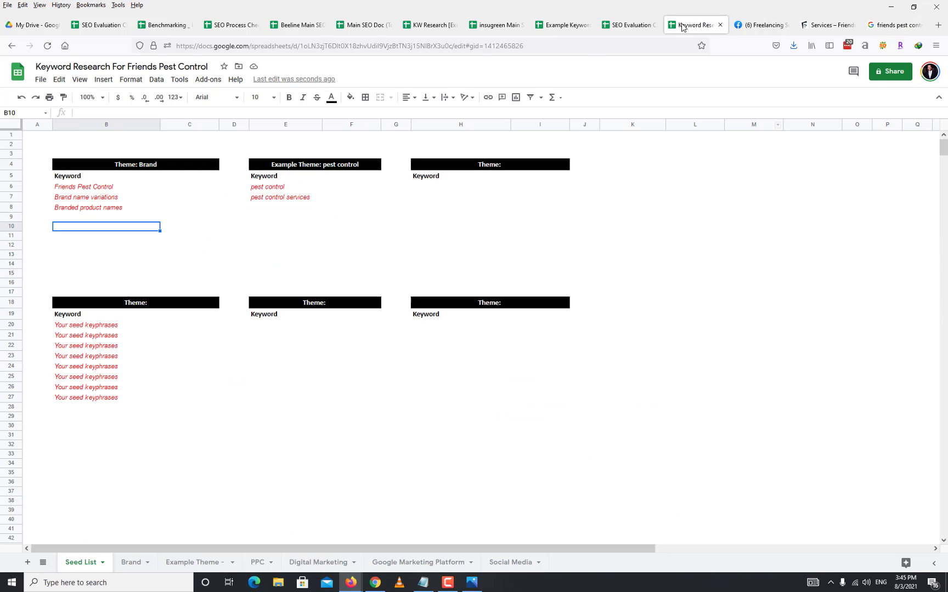
{"action": "left_click", "coordinate": [113, 198]}
{"action": "double_click", "coordinate": [112, 198]}
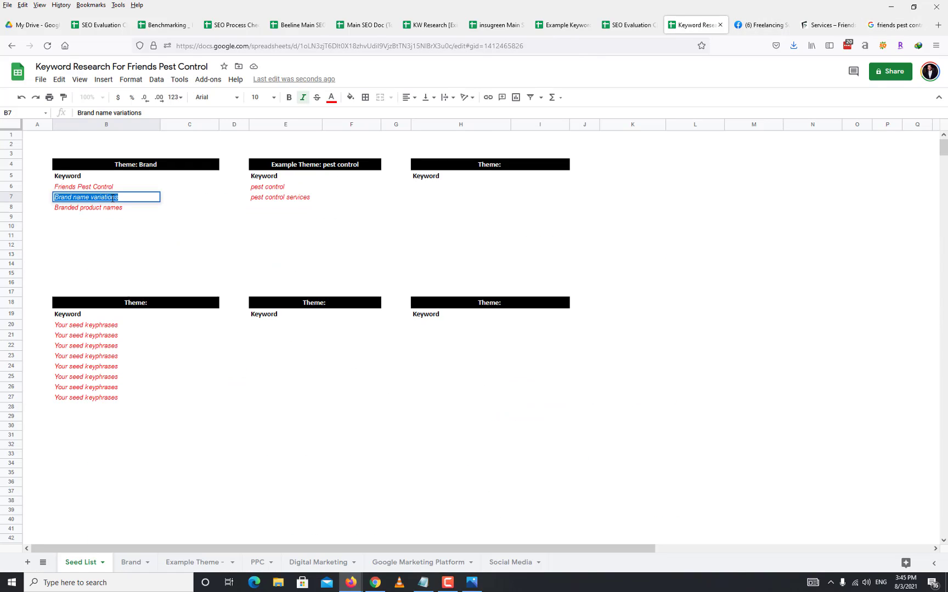
{"action": "key", "text": "ctrl+v"}
{"action": "left_click", "coordinate": [125, 214]}
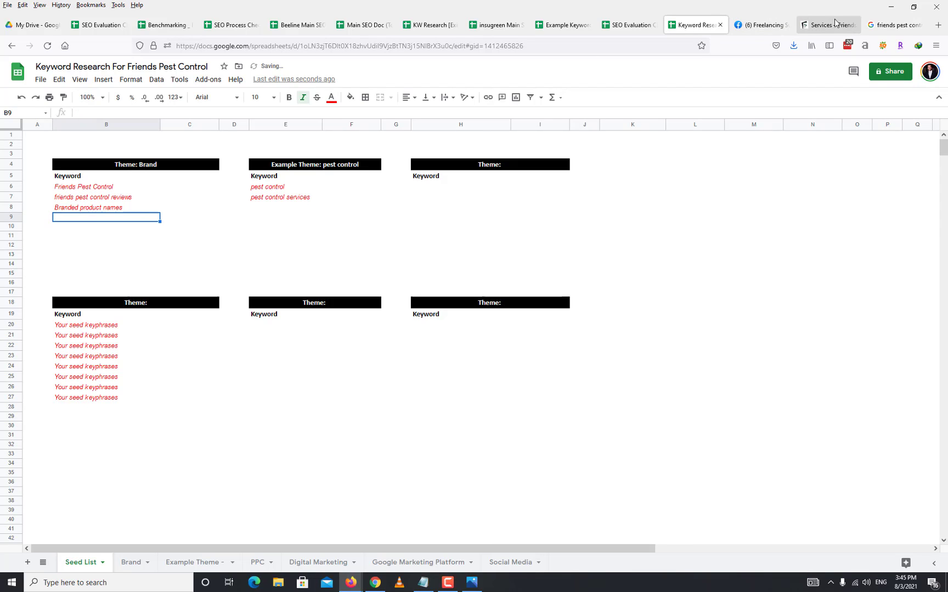
- Search Google for the brand name variation "friendspest control", written without the first space and without "reviews"
{"action": "left_click", "coordinate": [892, 25]}
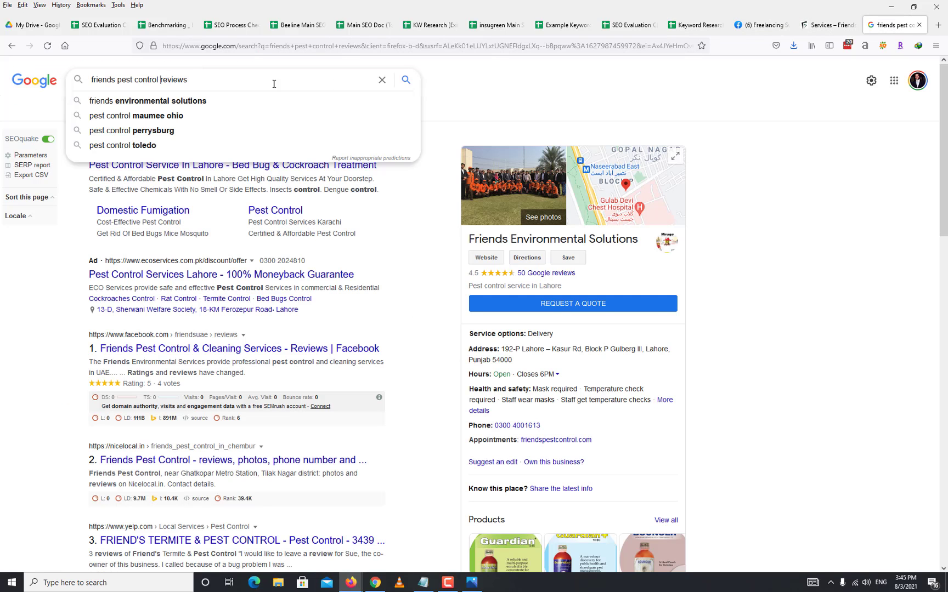
{"action": "key", "text": "shift+End"}
{"action": "key", "text": "BackSpace"}
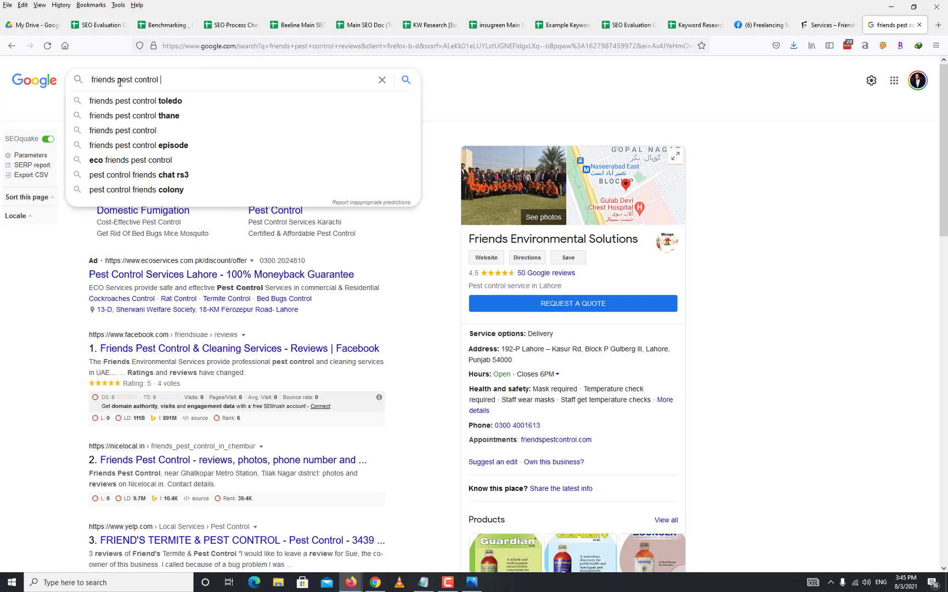
{"action": "left_click", "coordinate": [119, 81]}
{"action": "key", "text": "BackSpace"}
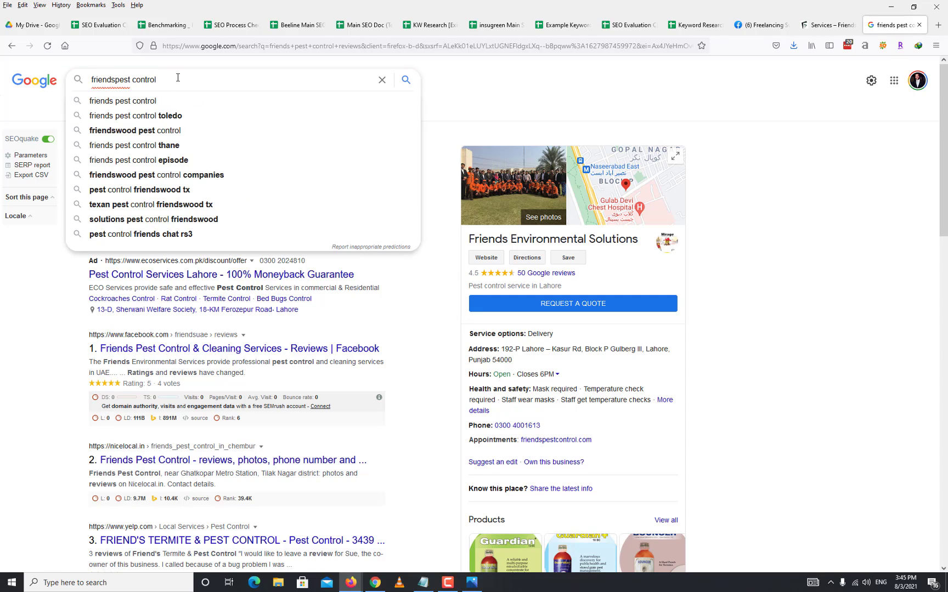
{"action": "left_click", "coordinate": [179, 77]}
{"action": "type", "text": "\\"}
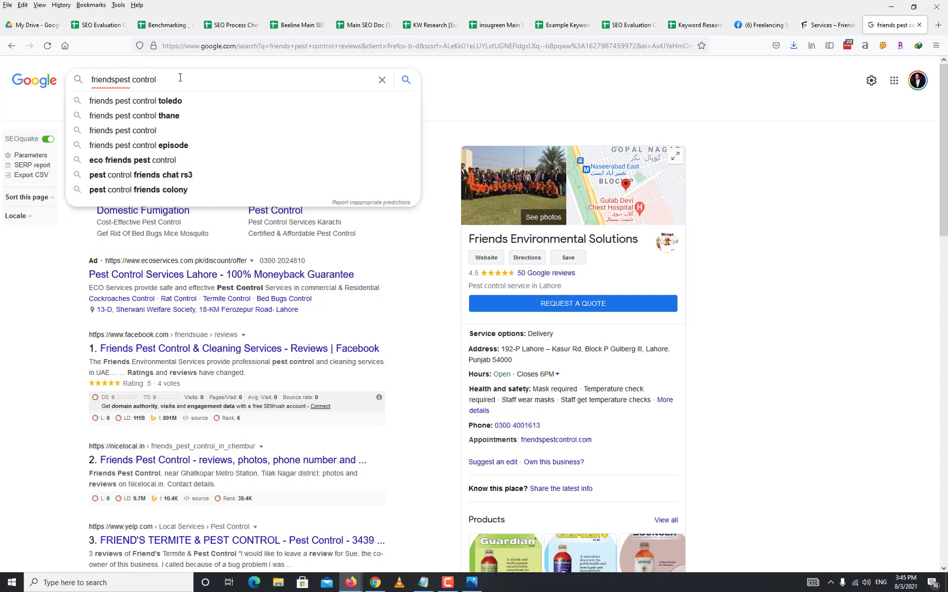
{"action": "key", "text": "Return"}
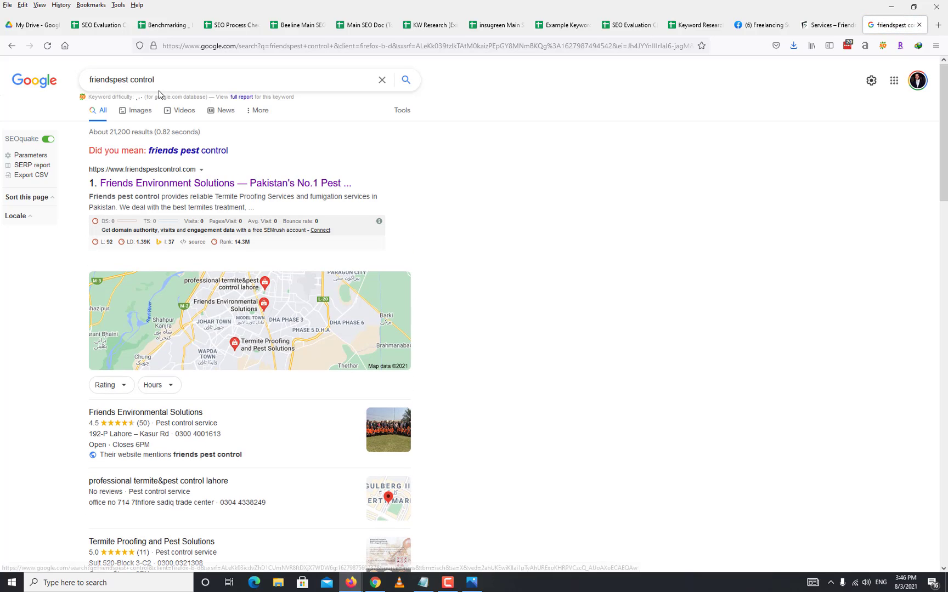
- Copy the query "friendspest control" and replace the "Branded product names" placeholder in the Brand theme with it
{"action": "triple_click", "coordinate": [165, 80]}
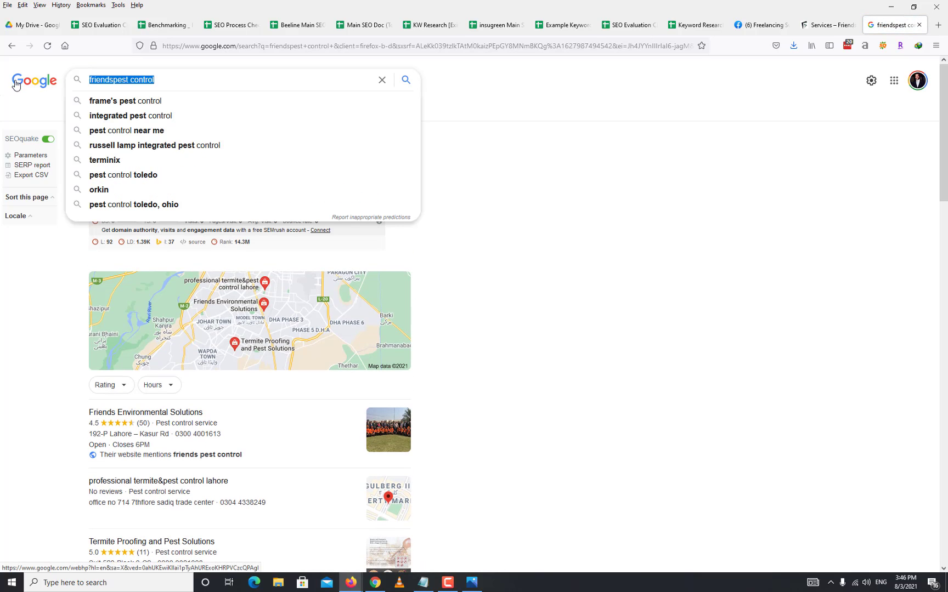
{"action": "left_click", "coordinate": [693, 25]}
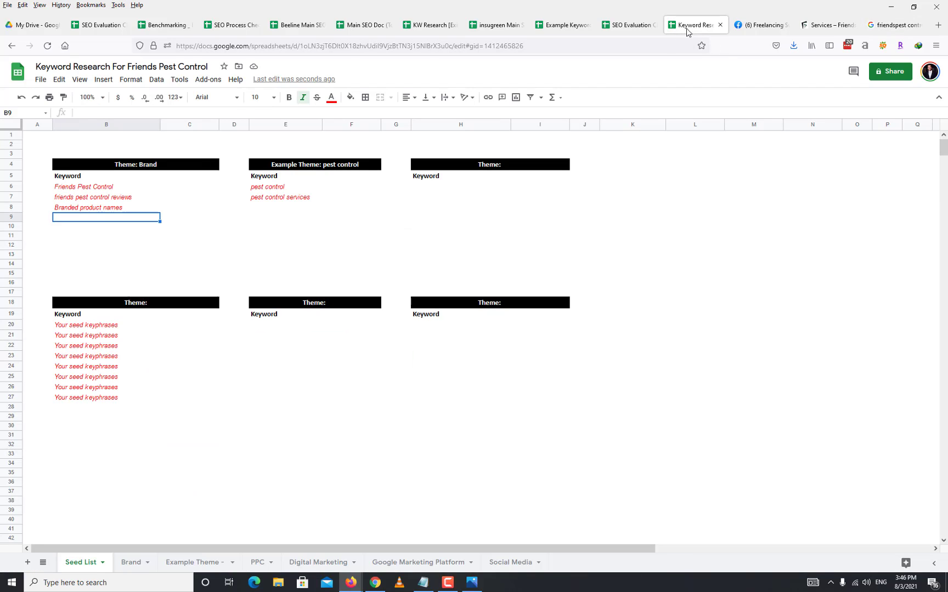
{"action": "triple_click", "coordinate": [111, 207]}
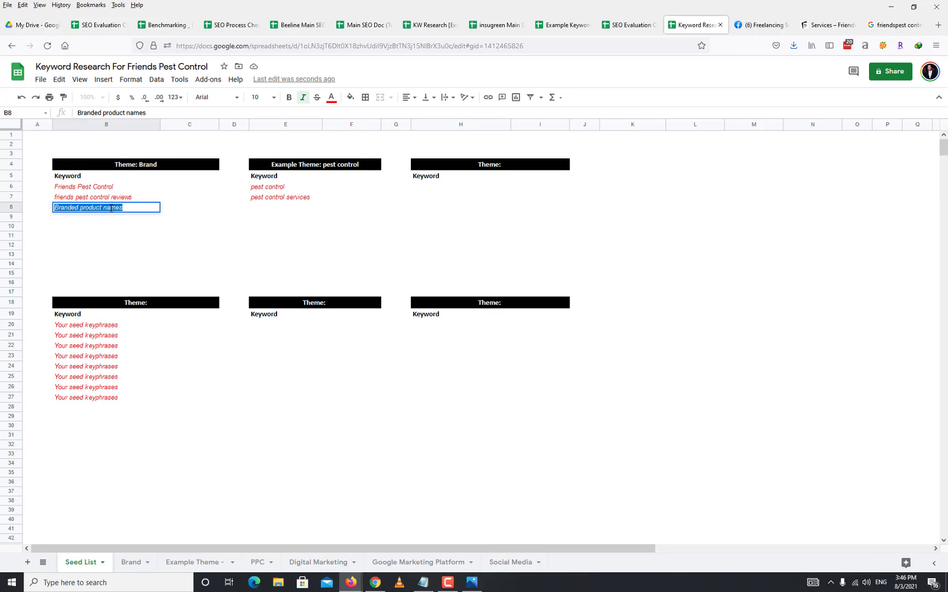
{"action": "key", "text": "ctrl+v"}
{"action": "left_click", "coordinate": [124, 226]}
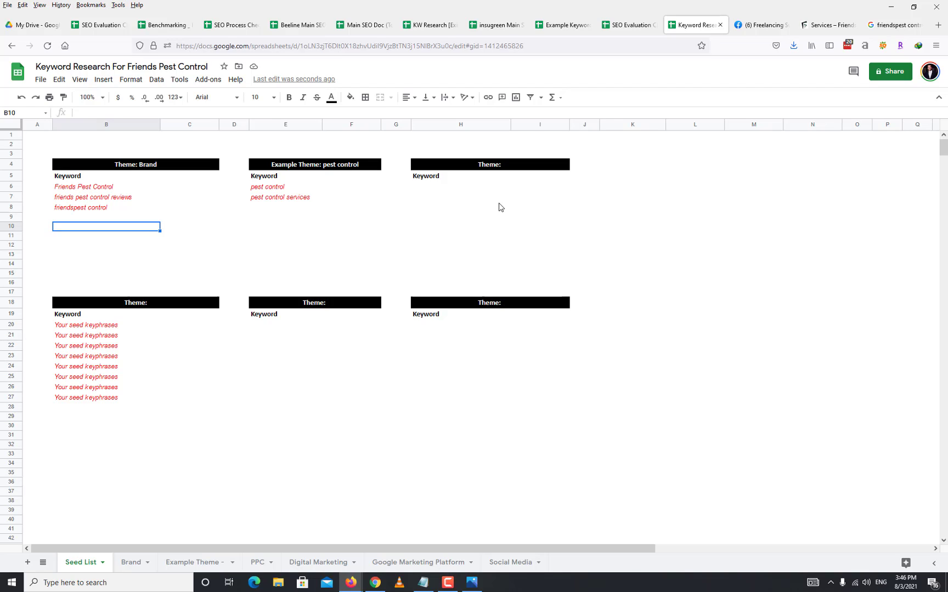
- Copy "pest control" from cell E6, enter it in Google and search for the suggested phrase "pest control dha"
{"action": "left_click", "coordinate": [272, 190]}
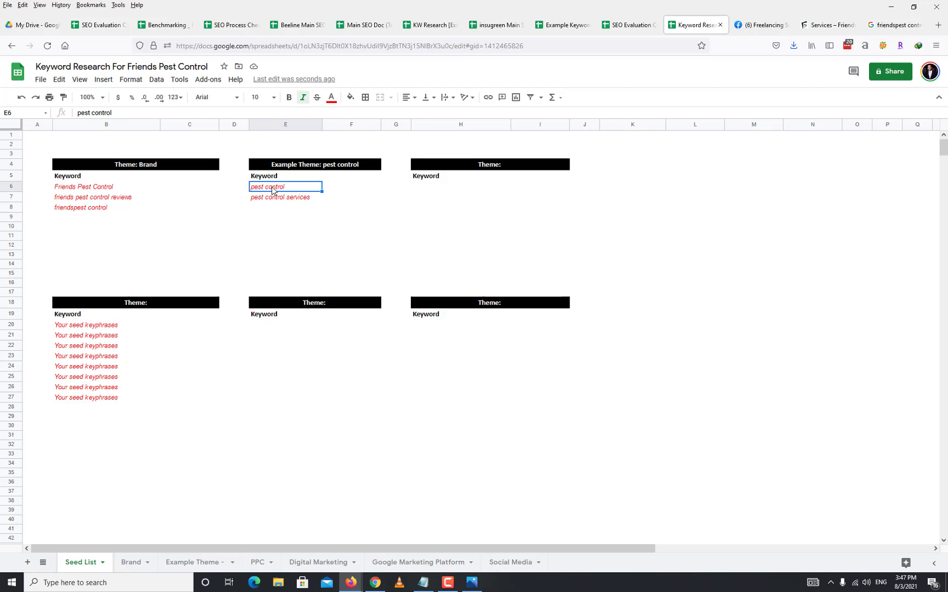
{"action": "triple_click", "coordinate": [272, 189]}
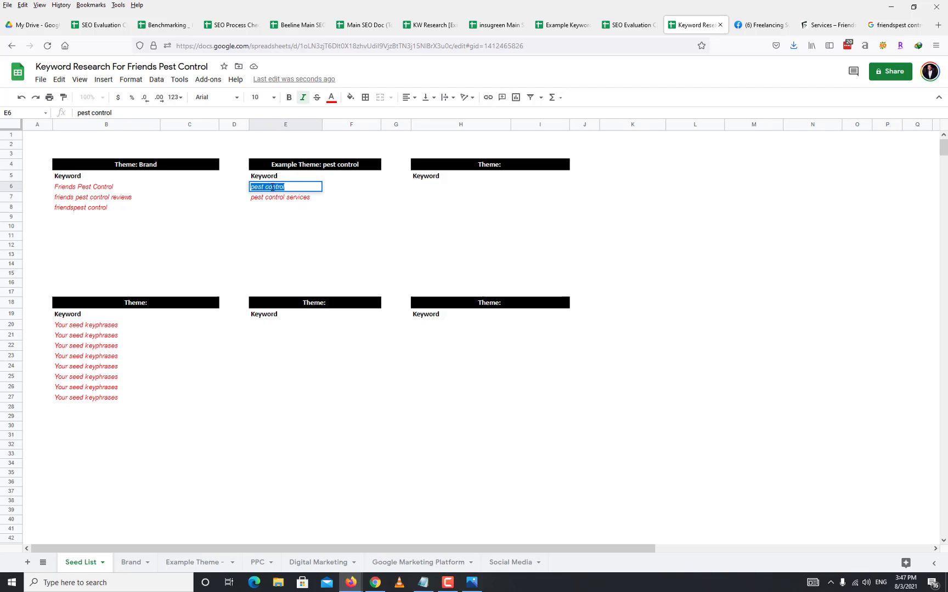
{"action": "left_click", "coordinate": [887, 28]}
{"action": "triple_click", "coordinate": [199, 79]}
{"action": "key", "text": "ctrl+v"}
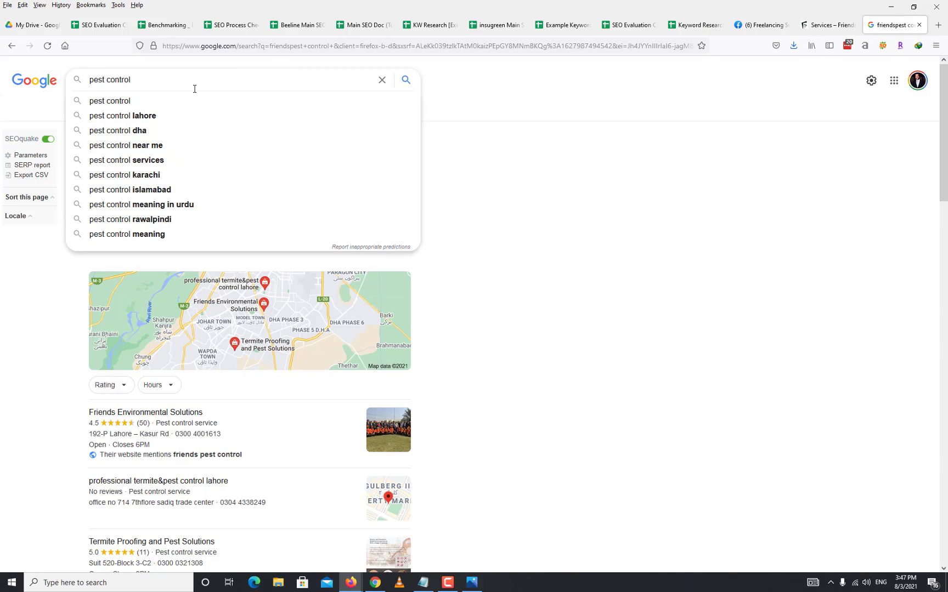
{"action": "left_click", "coordinate": [176, 136]}
- Copy the query "pest control dha" and paste it into cell E8 as the example theme's third keyword
{"action": "left_click_drag", "start_coordinate": [159, 82], "coordinate": [82, 89]}
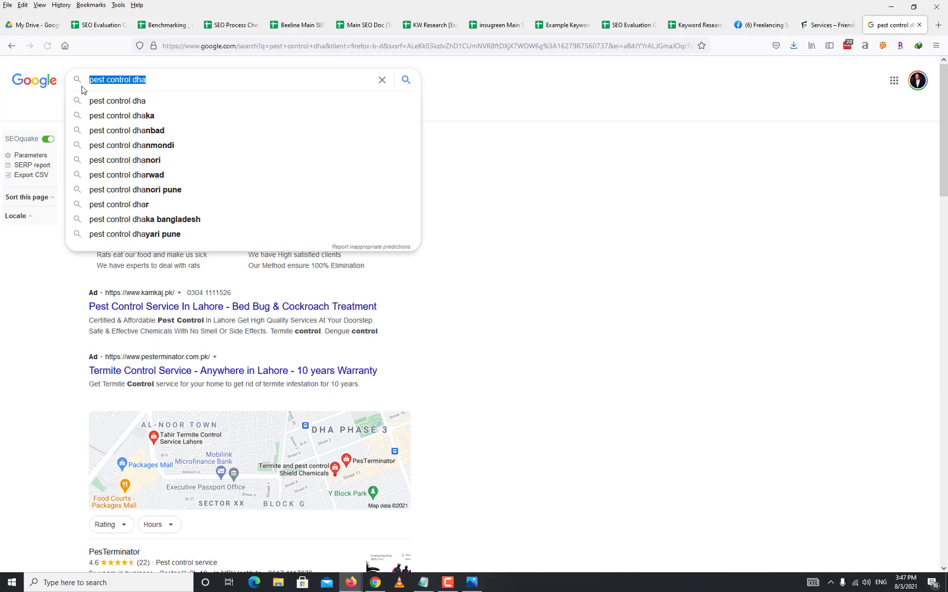
{"action": "left_click", "coordinate": [669, 130]}
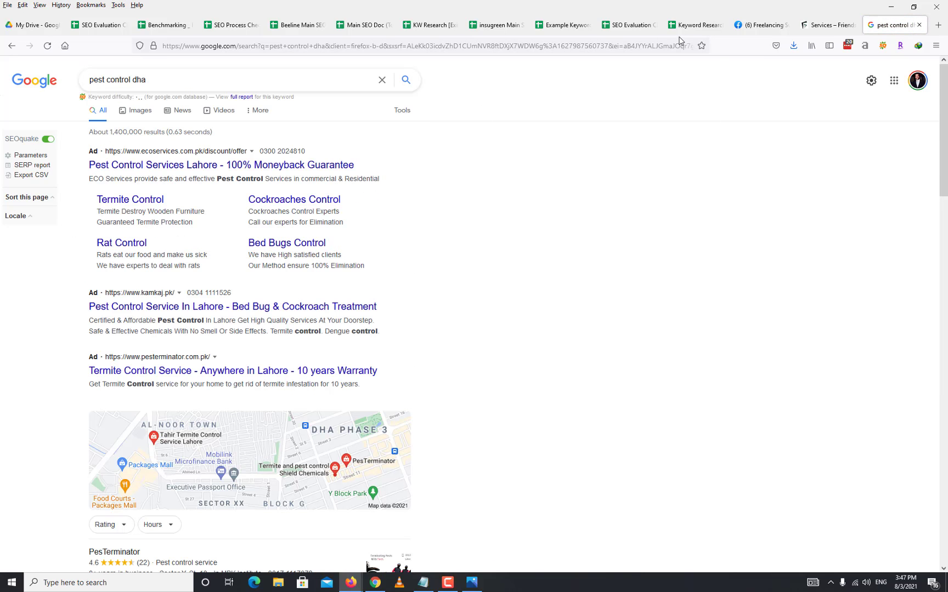
{"action": "left_click", "coordinate": [692, 25]}
{"action": "left_click", "coordinate": [289, 212]}
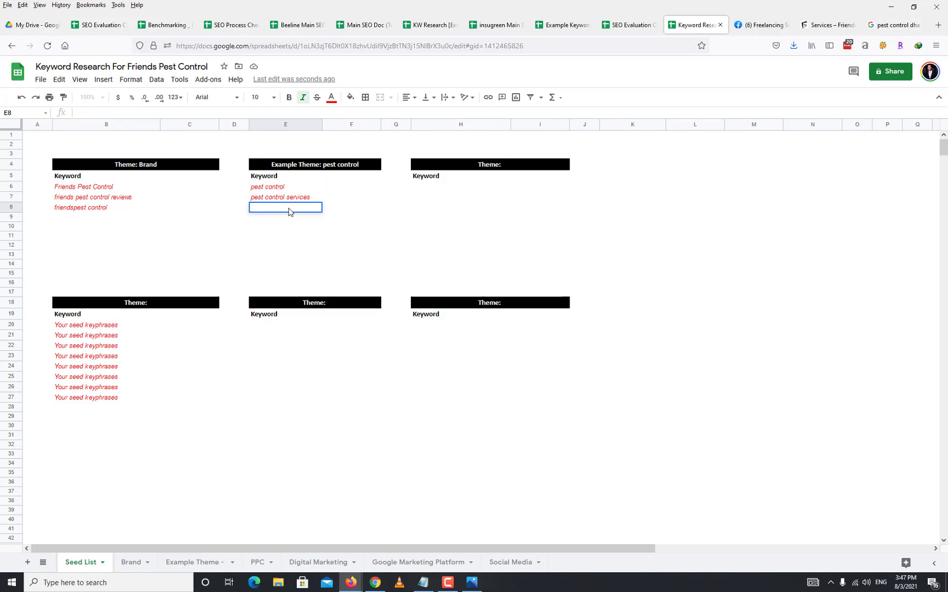
{"action": "key", "text": "ctrl+v"}
{"action": "left_click", "coordinate": [352, 226]}
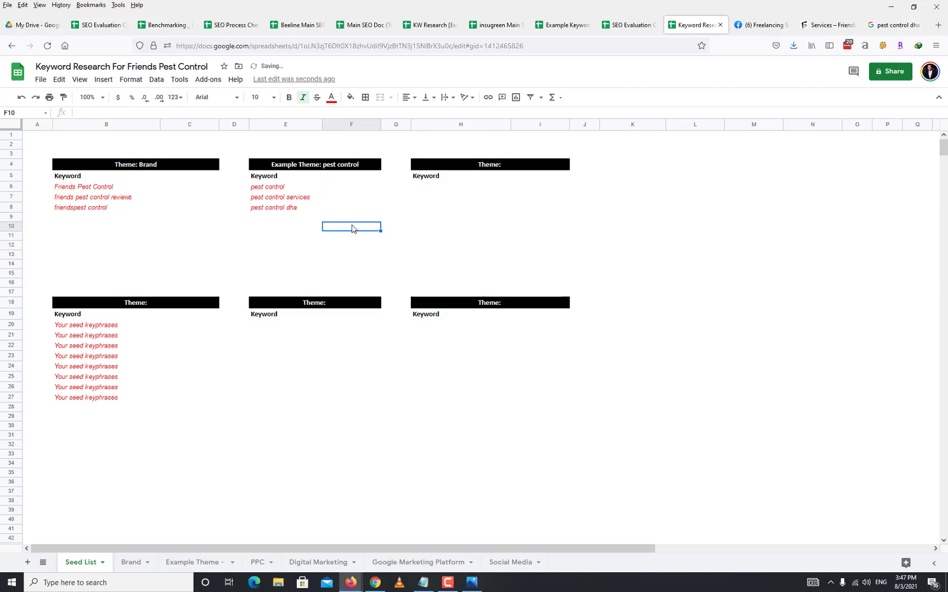
- Remove "dha" from the Google query and put "best" in front to get suggestions for "best pest control"
{"action": "left_click", "coordinate": [879, 26]}
{"action": "left_click", "coordinate": [188, 76]}
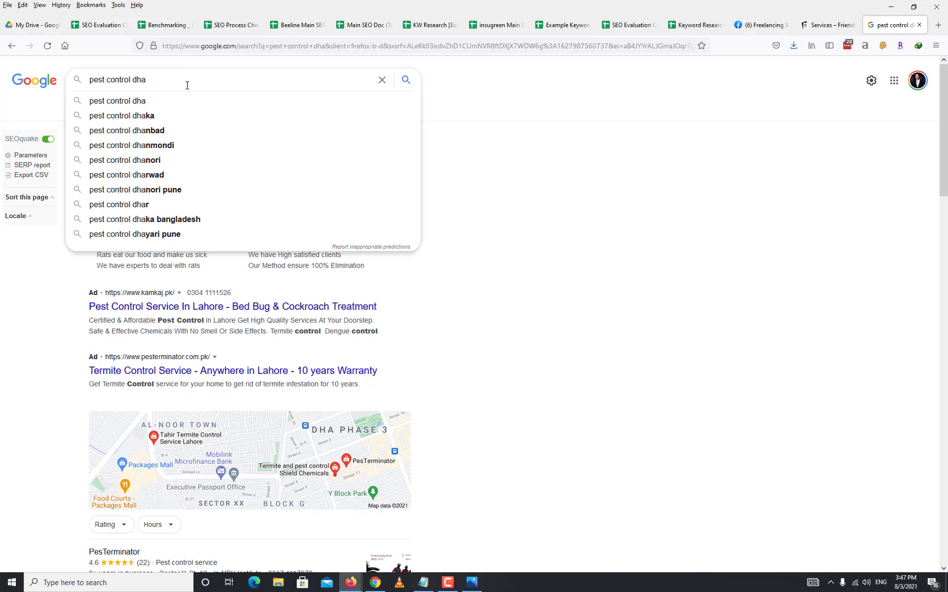
{"action": "key", "text": "BackSpace"}
{"action": "key", "text": "BackSpace"}
{"action": "key", "text": "BackSpace"}
{"action": "key", "text": "BackSpace"}
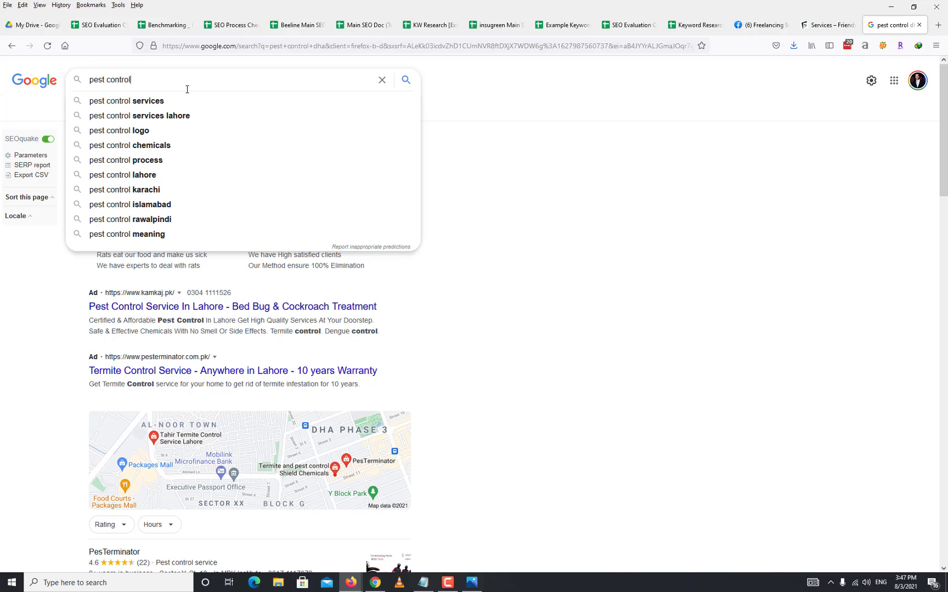
{"action": "key", "text": "Left"}
{"action": "key", "text": "Left"}
{"action": "key", "text": "Left"}
{"action": "key", "text": "Left"}
{"action": "key", "text": "Left"}
{"action": "key", "text": "Left"}
{"action": "key", "text": "Home"}
{"action": "type", "text": "best"}
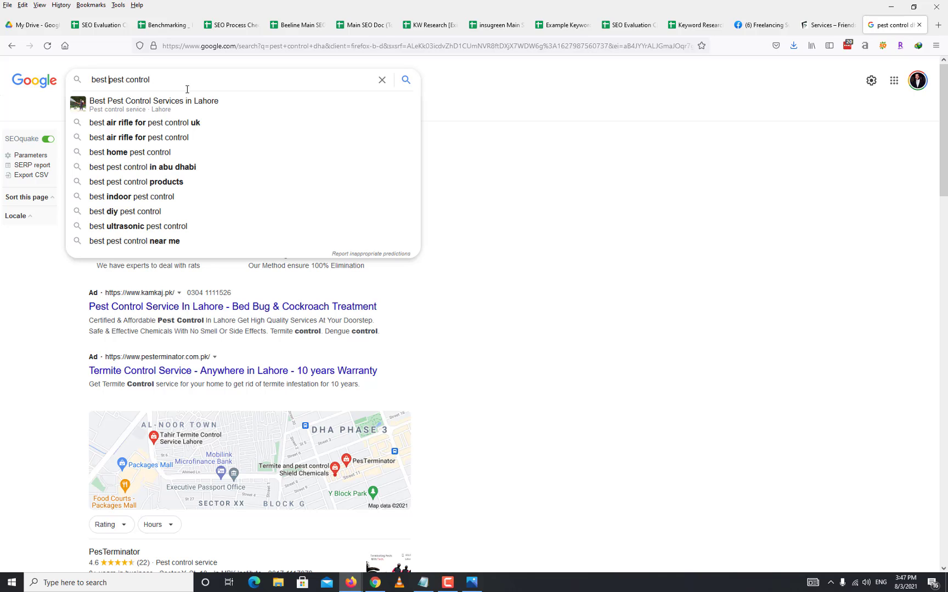
- Go through the Google suggestions for "best pest control" to look for usable keyword ideas
{"action": "key", "text": "Down"}
{"action": "key", "text": "Down"}
{"action": "key", "text": "Down"}
{"action": "key", "text": "Down"}
{"action": "key", "text": "Down"}
{"action": "key", "text": "Down"}
{"action": "key", "text": "Down"}
{"action": "key", "text": "Down"}
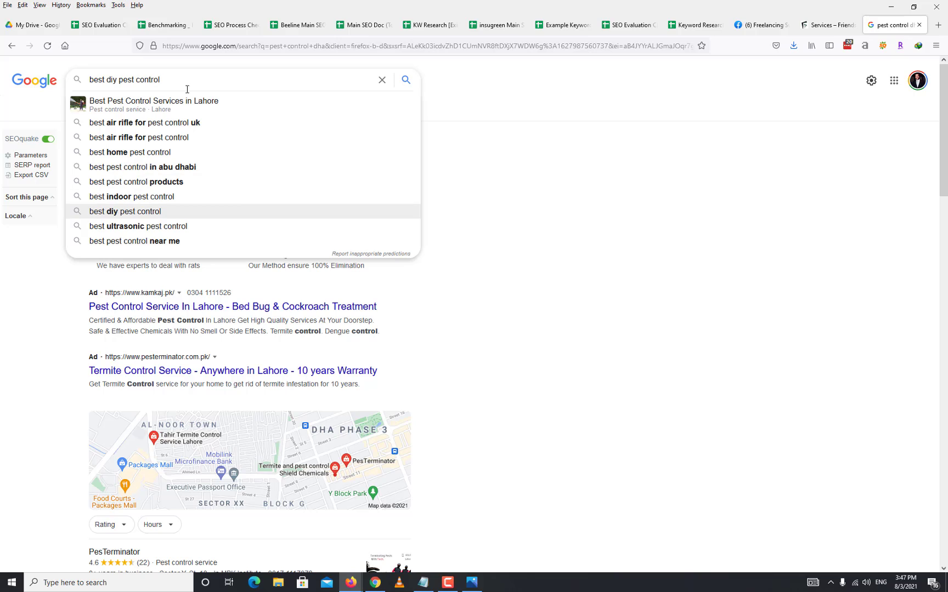
{"action": "key", "text": "Up"}
{"action": "key", "text": "Up"}
{"action": "key", "text": "Up"}
{"action": "key", "text": "Up"}
{"action": "key", "text": "Up"}
{"action": "key", "text": "Up"}
{"action": "key", "text": "Up"}
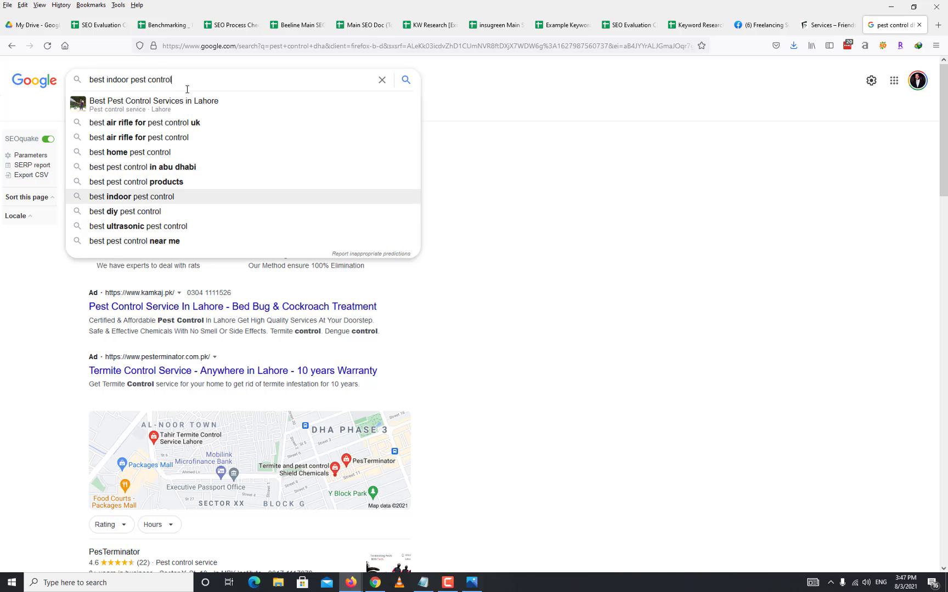
{"action": "key", "text": "Down"}
{"action": "key", "text": "Down"}
{"action": "key", "text": "Down"}
{"action": "key", "text": "Down"}
- Replace the Google query with "pest control com" and search for the suggested phrase "pest control companies"
{"action": "key", "text": "ctrl+a"}
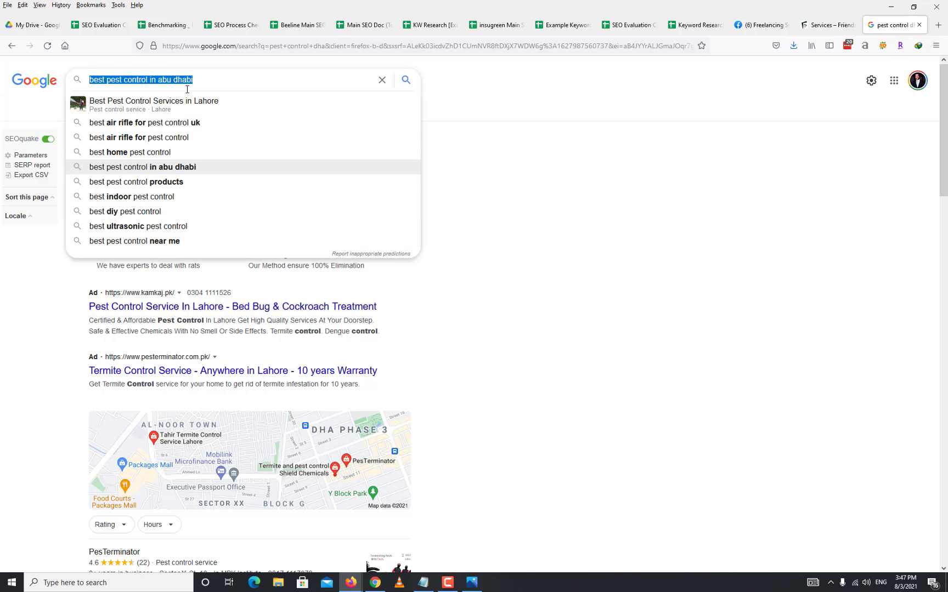
{"action": "key", "text": "BackSpace"}
{"action": "type", "text": "per"}
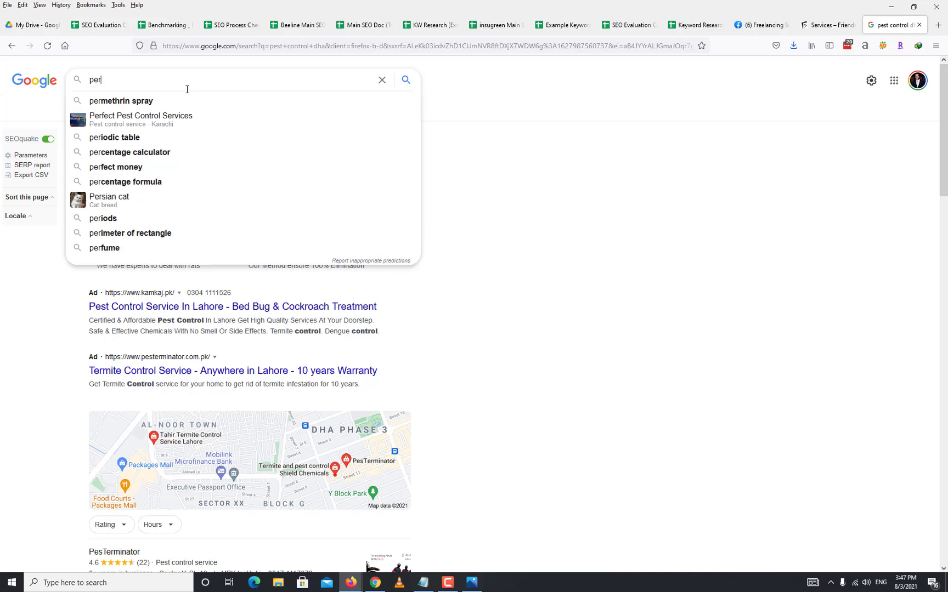
{"action": "key", "text": "BackSpace"}
{"action": "type", "text": "st c"}
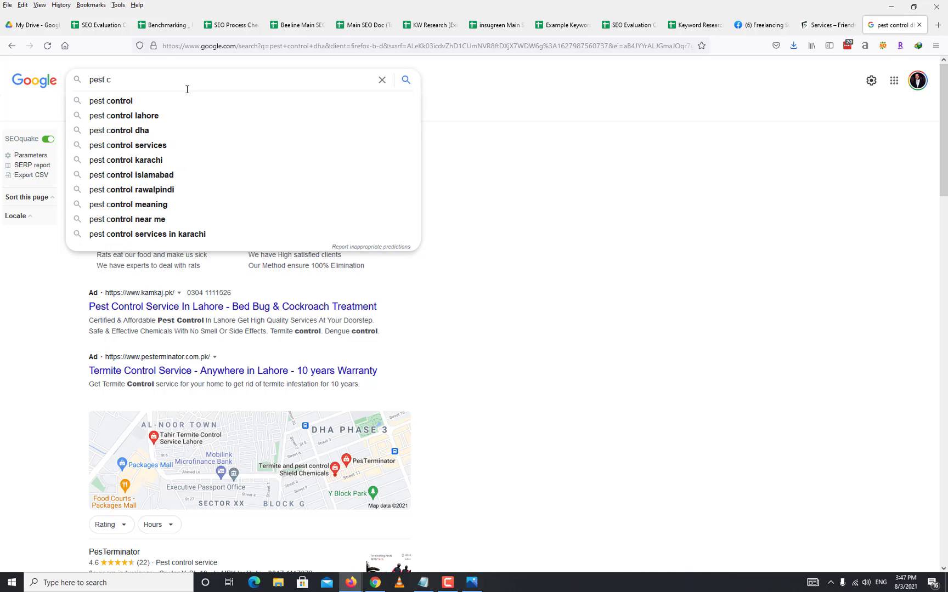
{"action": "type", "text": "ontrol c"}
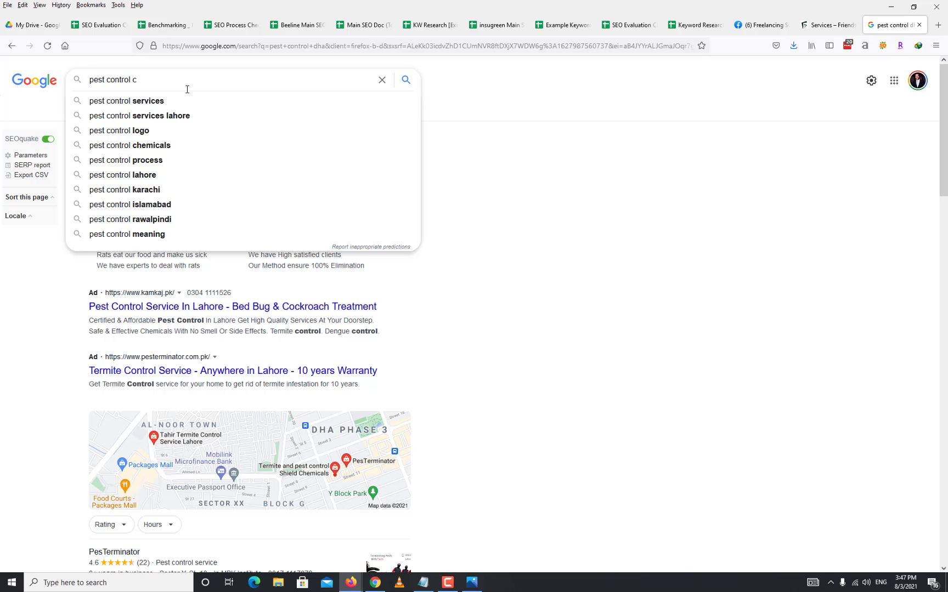
{"action": "type", "text": "om"}
{"action": "key", "text": "Down"}
{"action": "key", "text": "Down"}
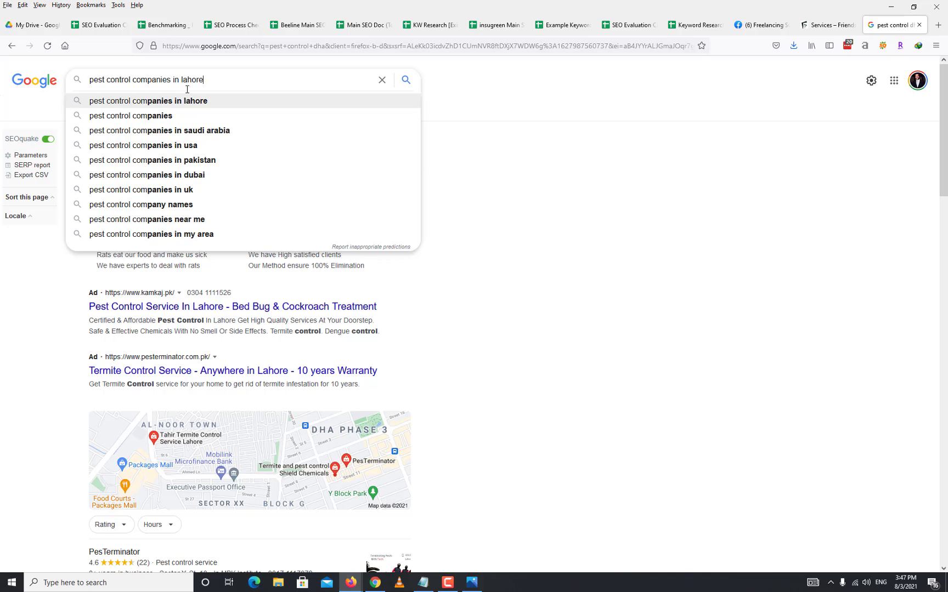
{"action": "key", "text": "Return"}
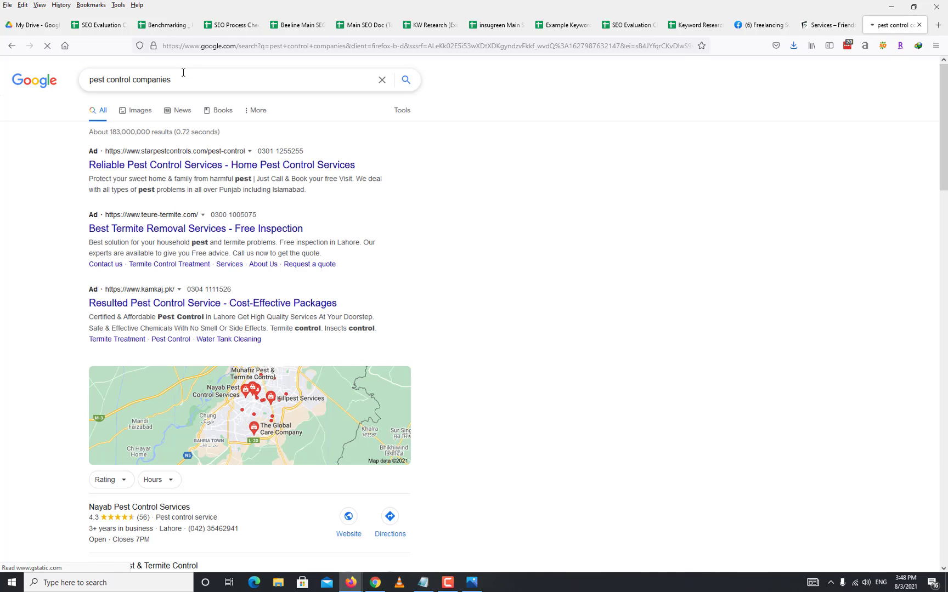
- Copy the query "pest control companies" and paste it into cell E9 of the Seed List under the pest control theme
{"action": "double_click", "coordinate": [183, 75]}
{"action": "key", "text": "ctrl+a"}
{"action": "key", "text": "ctrl+c"}
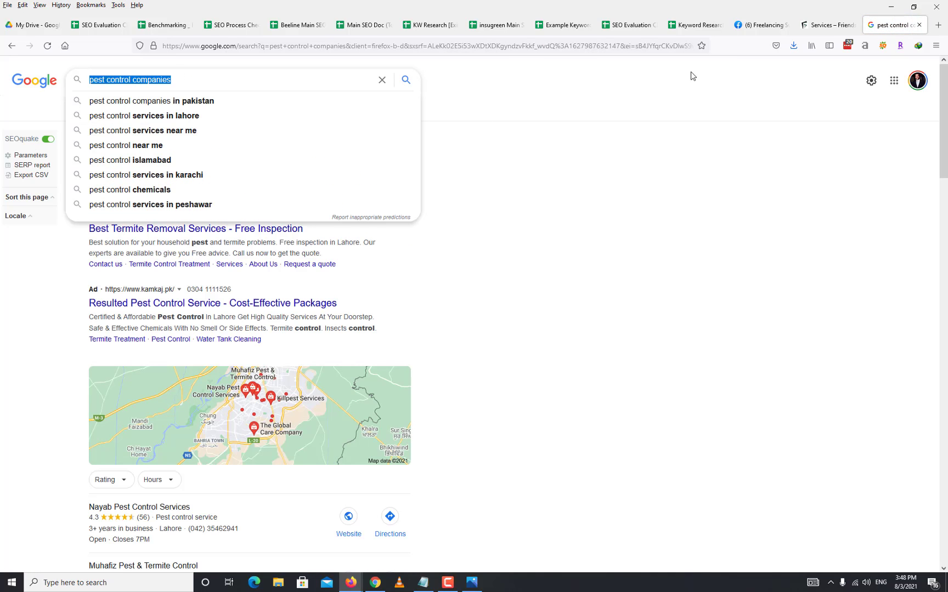
{"action": "left_click", "coordinate": [686, 27]}
{"action": "left_click", "coordinate": [291, 220]}
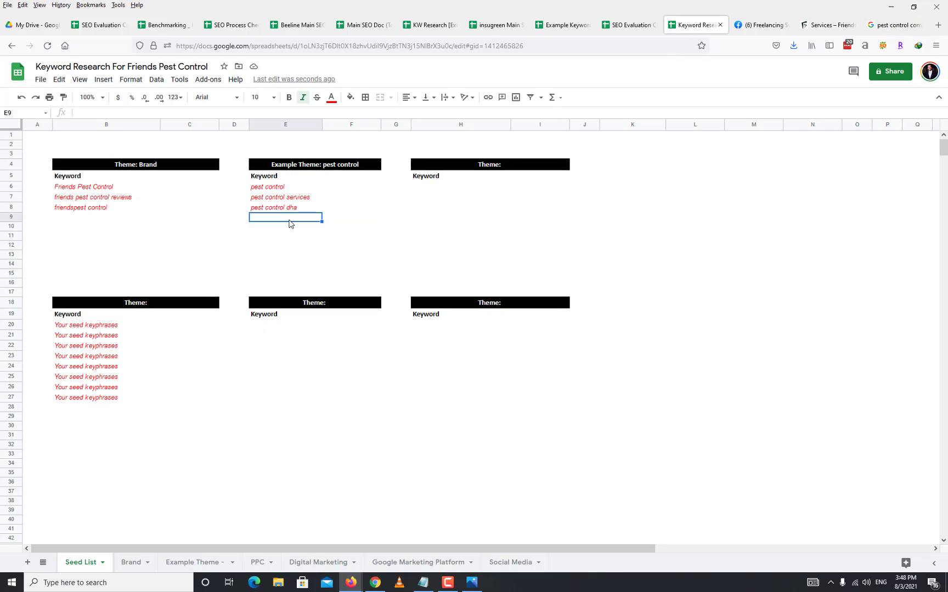
{"action": "key", "text": "ctrl+v"}
{"action": "key", "text": "Return"}
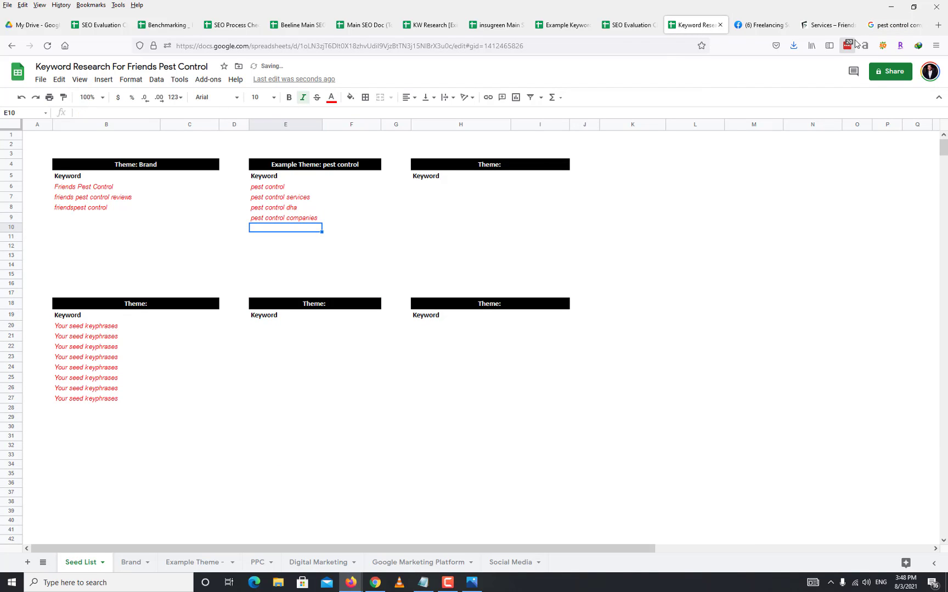
- Go back to the Google results and search for the suggested phrase "pest control services in lahore"
{"action": "left_click", "coordinate": [891, 24]}
{"action": "left_click", "coordinate": [217, 86]}
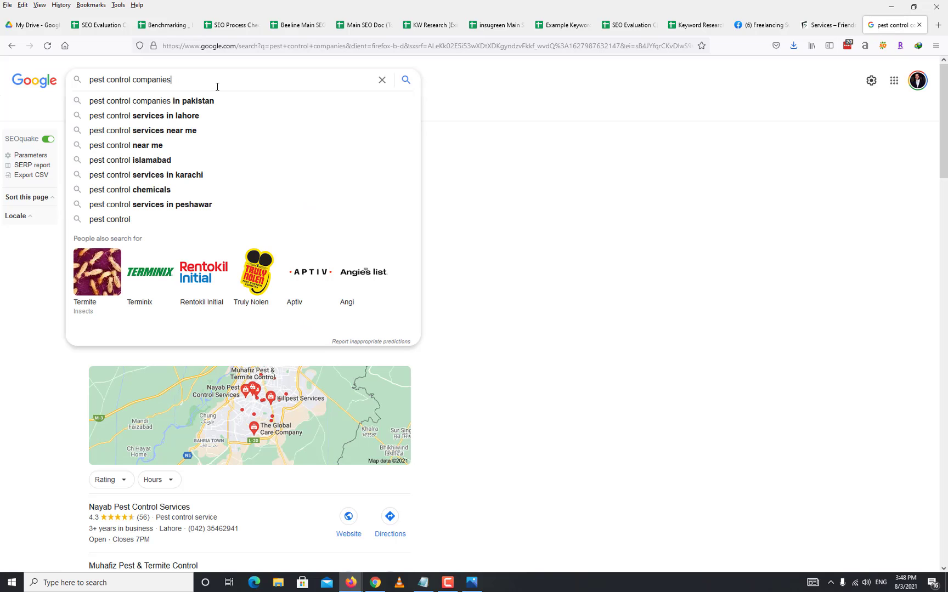
{"action": "left_click", "coordinate": [207, 117]}
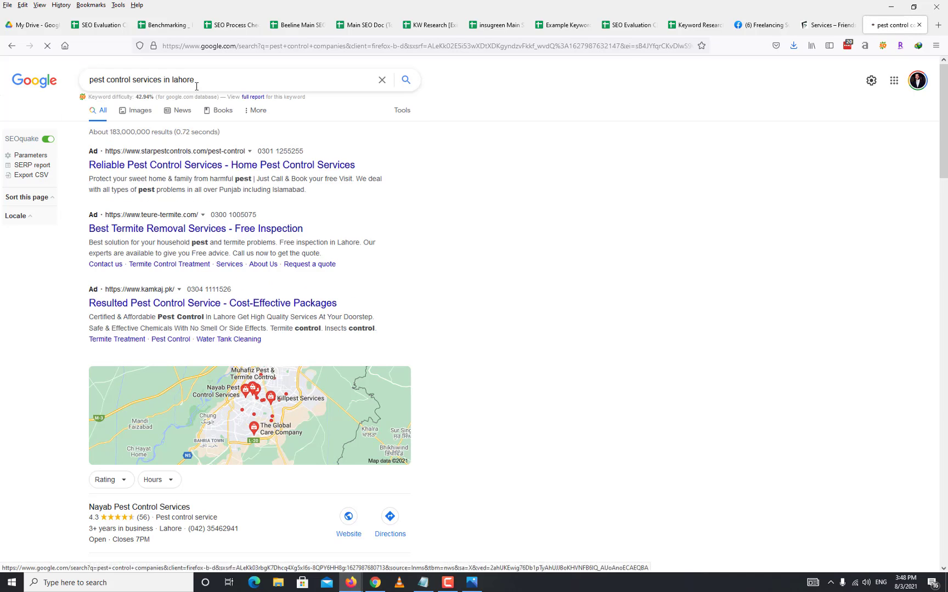
- Copy the query "pest control services in lahore" and paste it into cell E10 of the Seed List
{"action": "left_click_drag", "start_coordinate": [195, 80], "coordinate": [44, 73]}
{"action": "key", "text": "ctrl+c"}
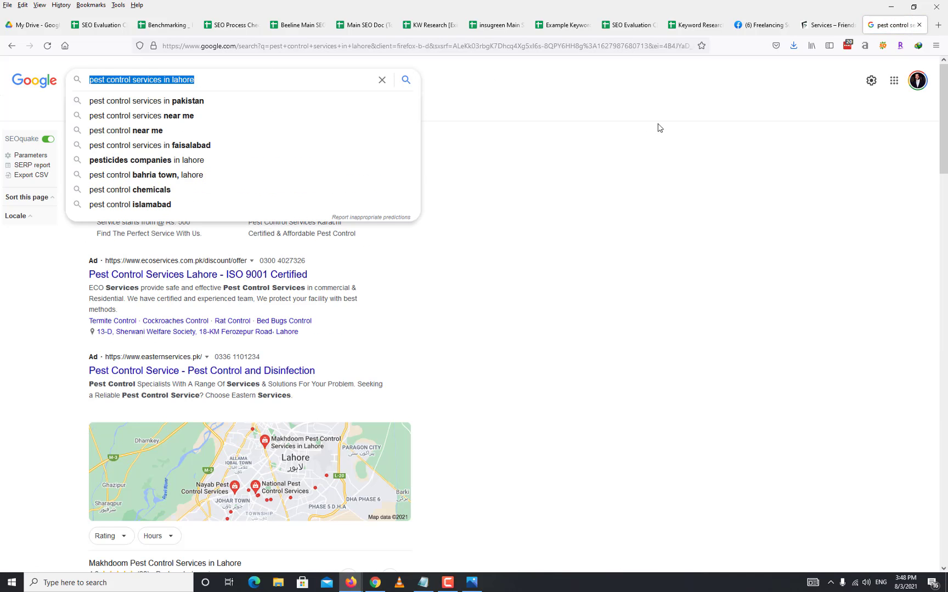
{"action": "left_click", "coordinate": [659, 127]}
{"action": "left_click", "coordinate": [701, 26]}
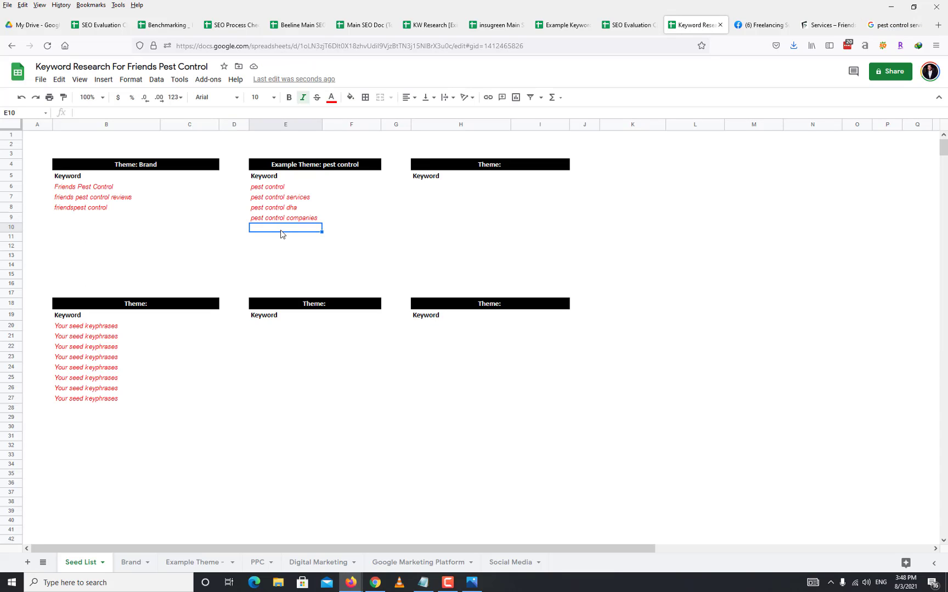
{"action": "key", "text": "ctrl+v"}
{"action": "key", "text": "Return"}
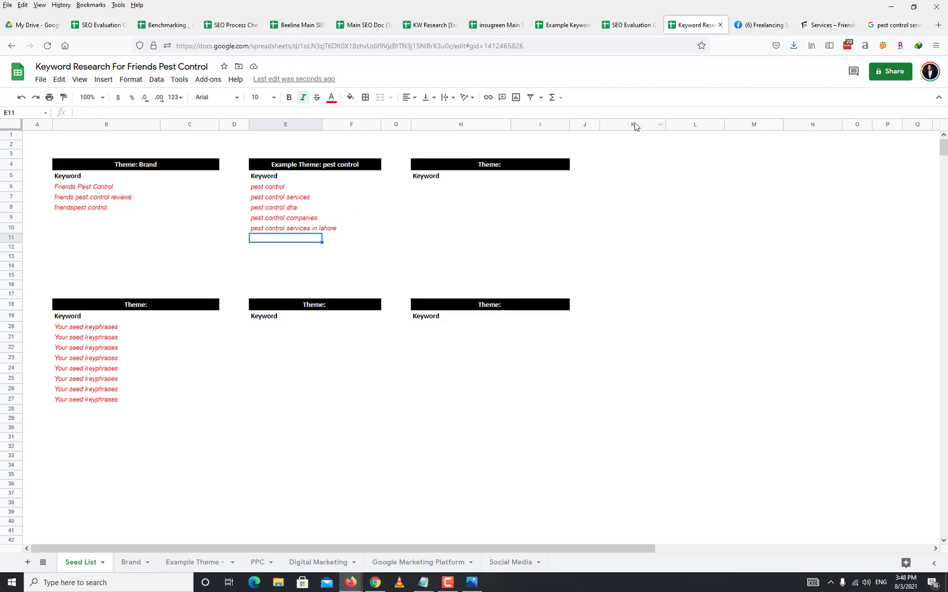
- Look through the services page of the Friends Pest Control website for services that could serve as keyword themes
{"action": "left_click", "coordinate": [827, 26]}
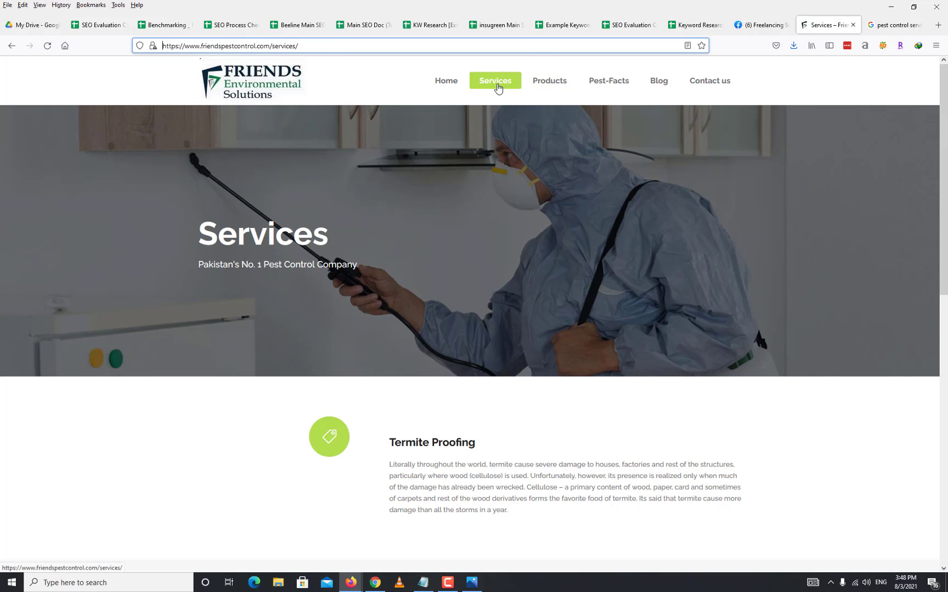
{"action": "scroll", "coordinate": [527, 228], "scroll_direction": "down", "scroll_amount": 5}
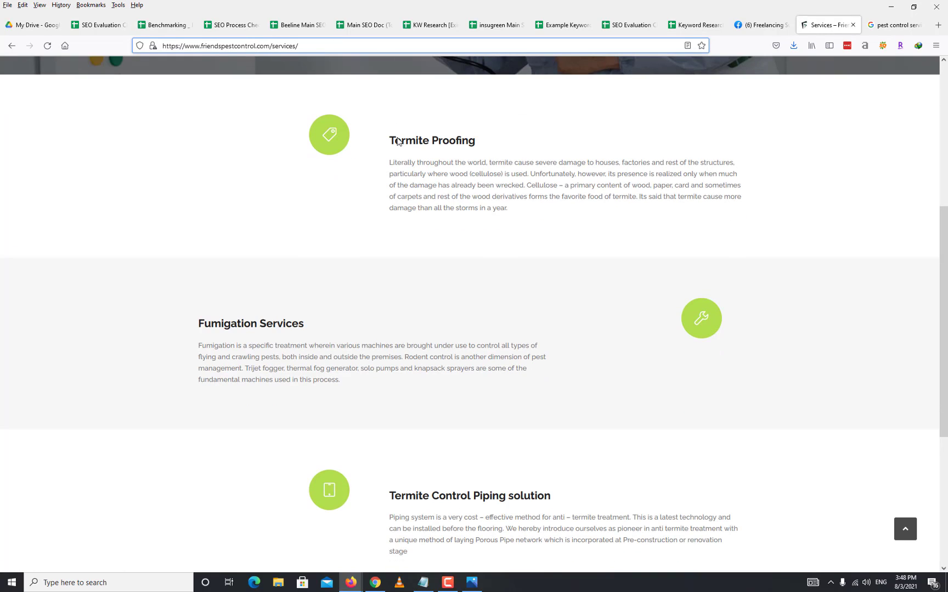
{"action": "scroll", "coordinate": [593, 210], "scroll_direction": "up", "scroll_amount": 5}
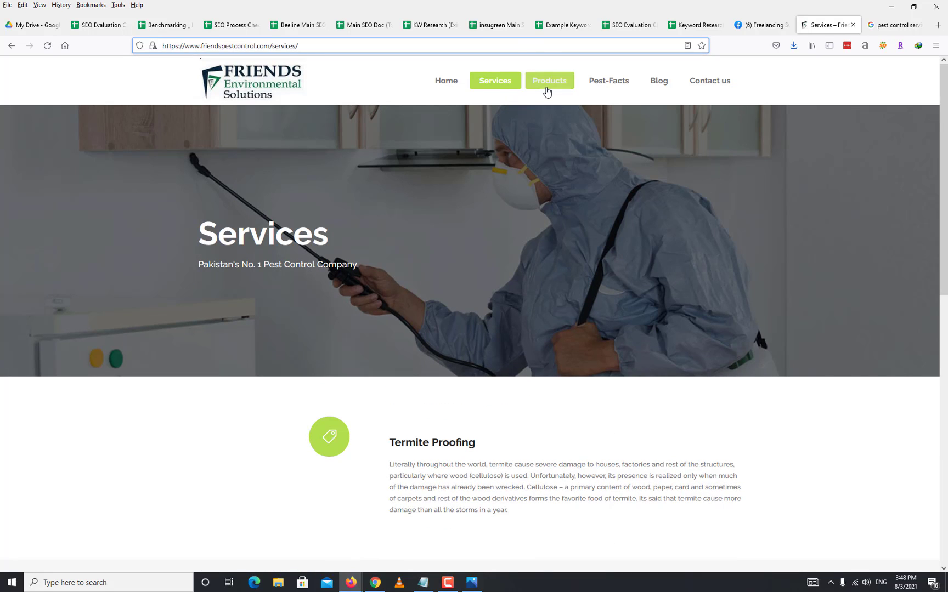
{"action": "left_click", "coordinate": [499, 82]}
{"action": "scroll", "coordinate": [588, 245], "scroll_direction": "down", "scroll_amount": 10}
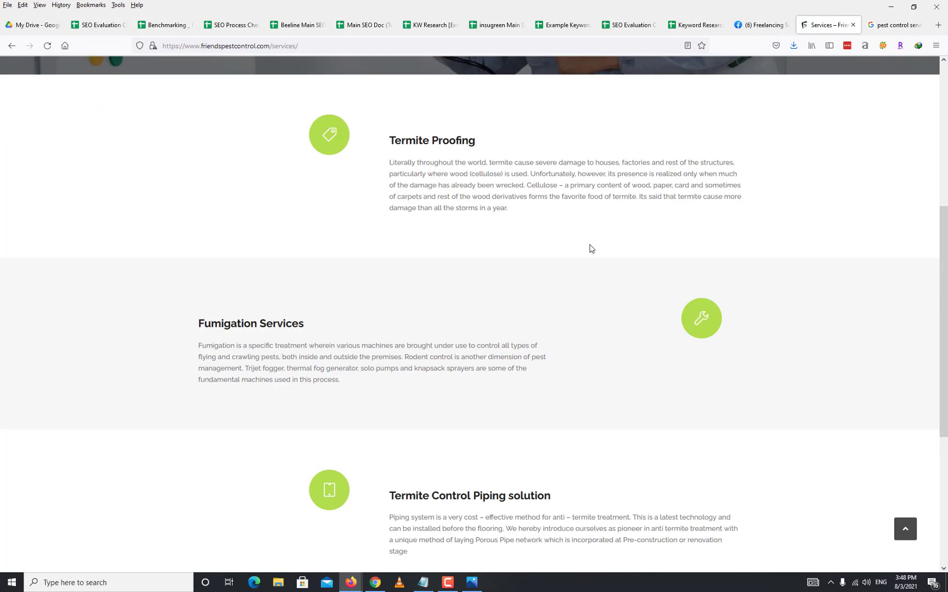
{"action": "scroll", "coordinate": [389, 239], "scroll_direction": "up", "scroll_amount": 3}
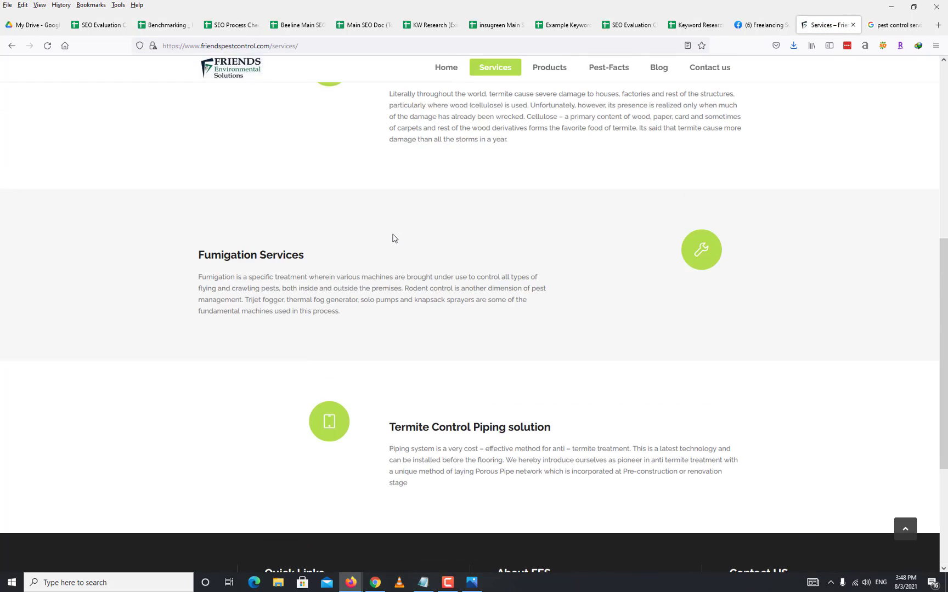
{"action": "scroll", "coordinate": [366, 248], "scroll_direction": "up", "scroll_amount": 4}
{"action": "scroll", "coordinate": [366, 248], "scroll_direction": "up", "scroll_amount": 1}
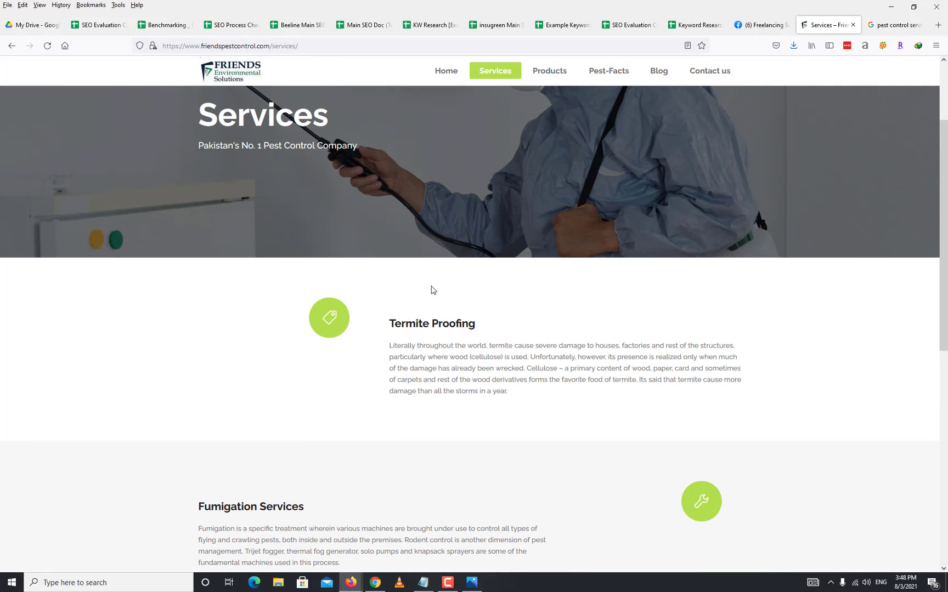
- Replace "services" in the website's address with "Pest control" as an example page URL, without loading it
{"action": "left_click_drag", "start_coordinate": [272, 46], "coordinate": [337, 50]}
{"action": "type", "text": "Pees"}
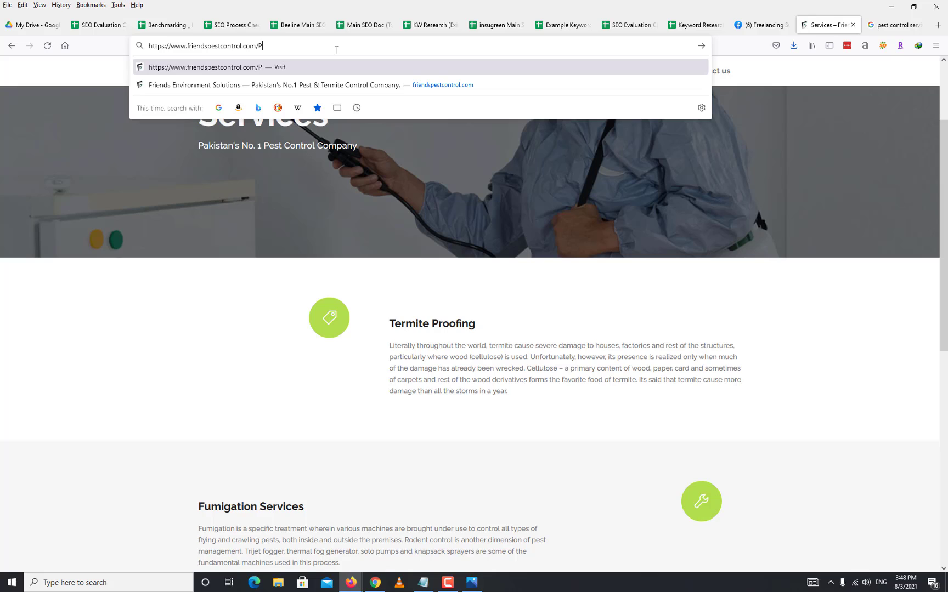
{"action": "key", "text": "BackSpace"}
{"action": "key", "text": "BackSpace"}
{"action": "type", "text": "st con"}
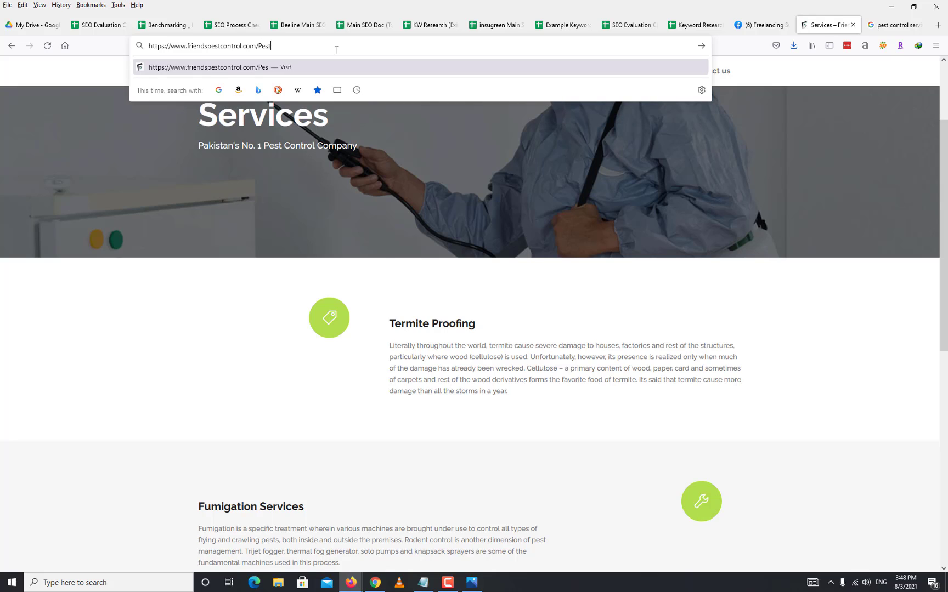
{"action": "type", "text": "trol"}
{"action": "left_click_drag", "start_coordinate": [309, 44], "coordinate": [137, 43]}
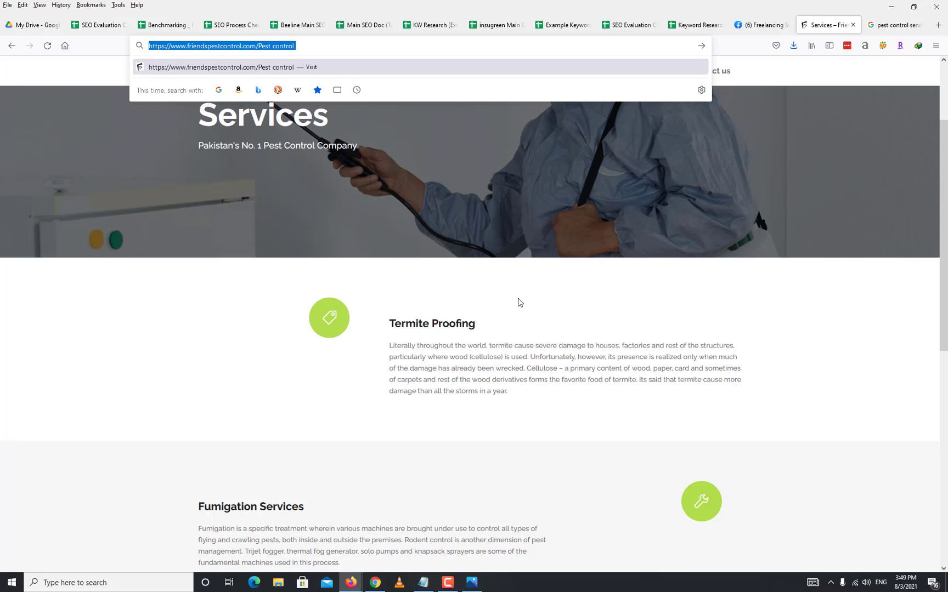
- Check the Seed List's pest control keywords and read through the website's service headings again for the next theme
{"action": "left_click", "coordinate": [687, 28]}
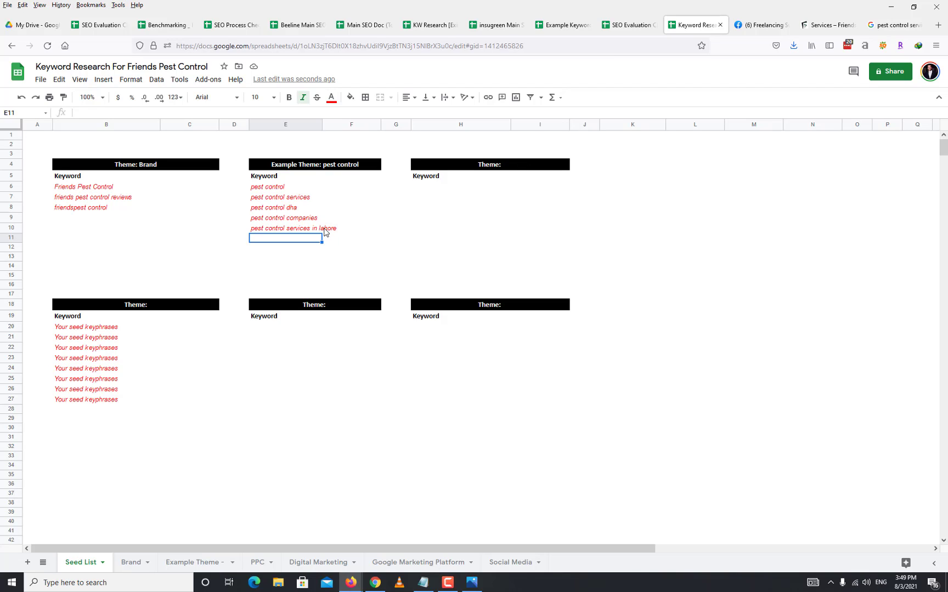
{"action": "left_click", "coordinate": [821, 26]}
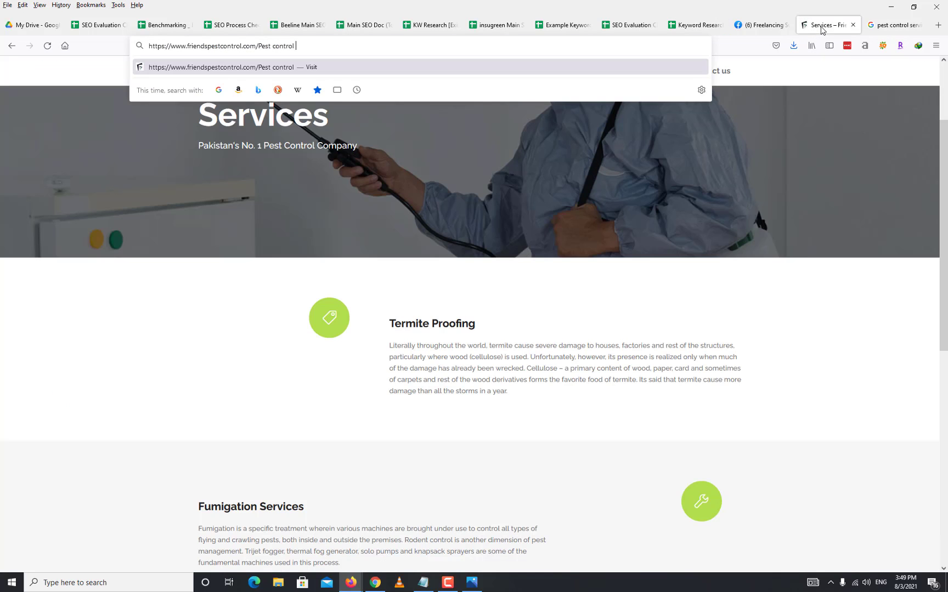
{"action": "scroll", "coordinate": [460, 296], "scroll_direction": "down", "scroll_amount": 3}
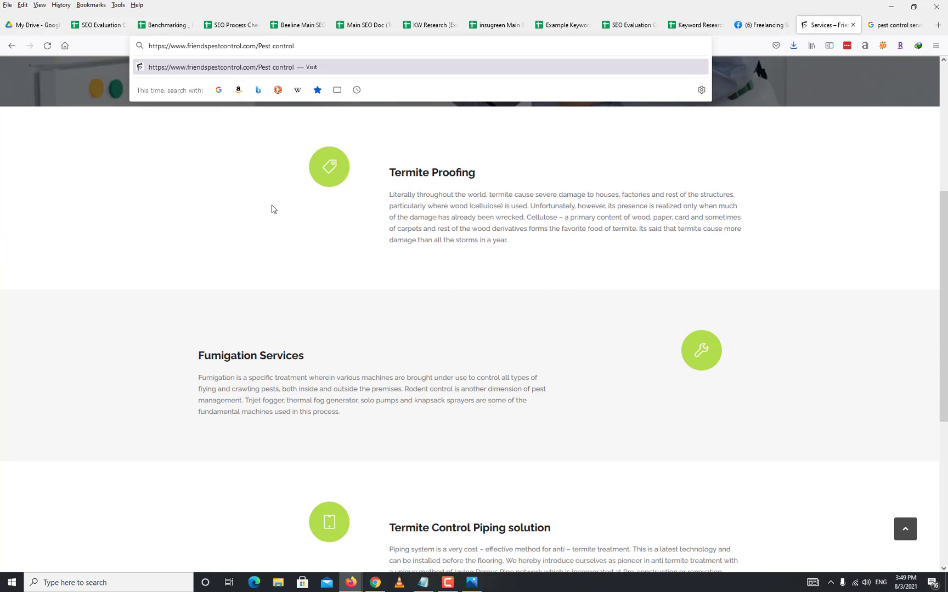
{"action": "scroll", "coordinate": [509, 298], "scroll_direction": "down", "scroll_amount": 4}
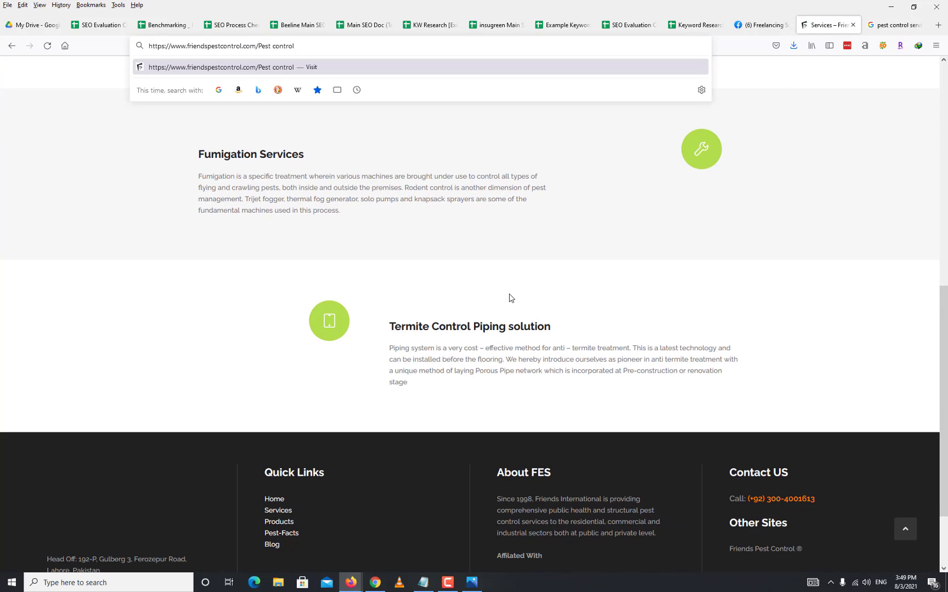
{"action": "scroll", "coordinate": [509, 298], "scroll_direction": "up", "scroll_amount": 5}
{"action": "scroll", "coordinate": [458, 510], "scroll_direction": "down", "scroll_amount": 4}
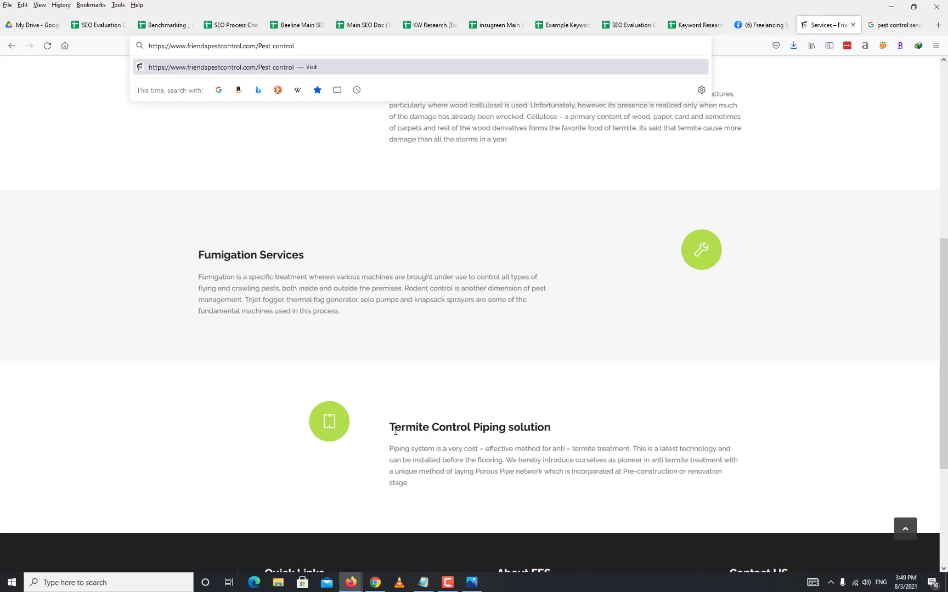
{"action": "scroll", "coordinate": [467, 349], "scroll_direction": "up", "scroll_amount": 6}
{"action": "scroll", "coordinate": [461, 260], "scroll_direction": "down", "scroll_amount": 3}
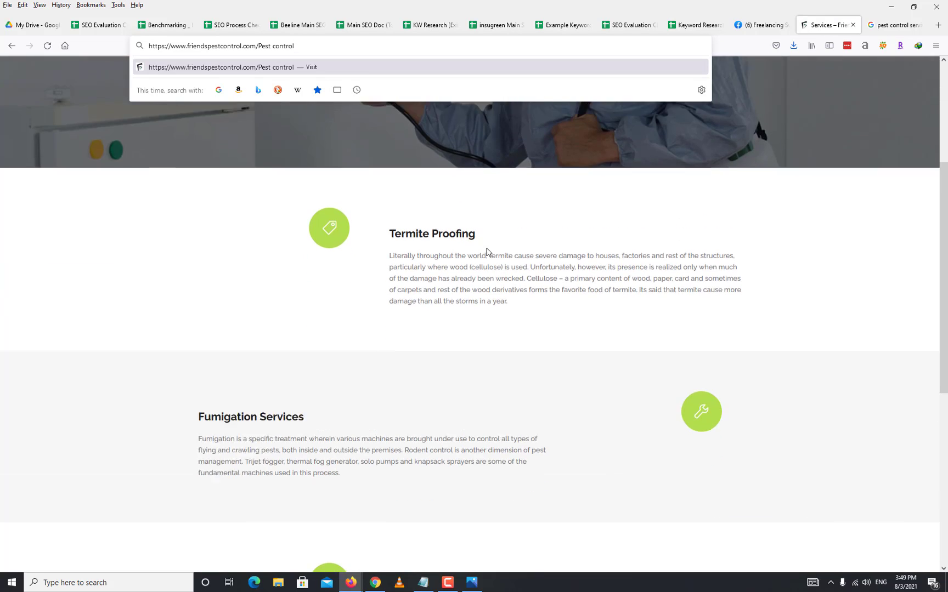
- Copy the heading "Termite Proofing" from the services page and search for it in Google in place of the previous query
{"action": "left_click_drag", "start_coordinate": [393, 223], "coordinate": [432, 224]}
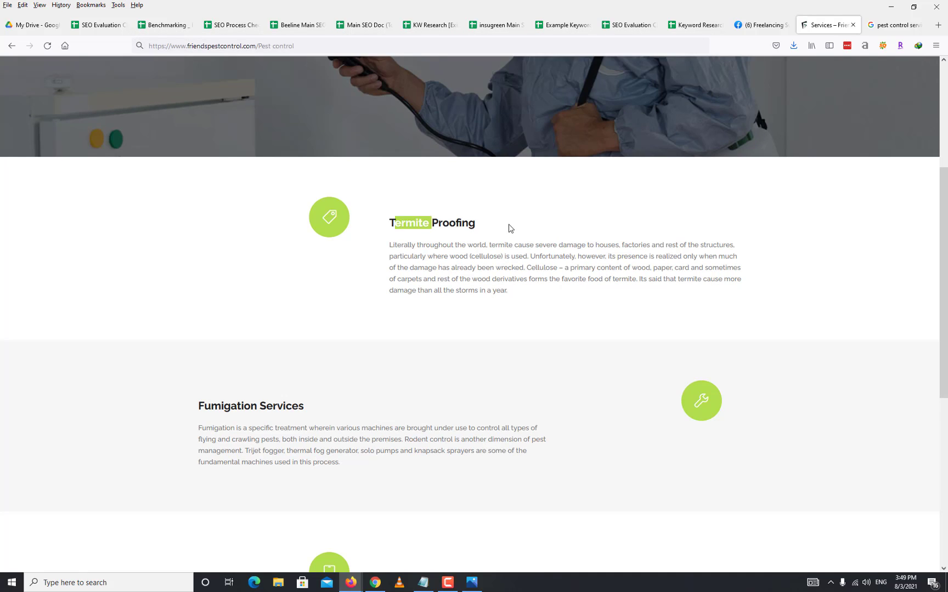
{"action": "left_click_drag", "start_coordinate": [509, 225], "coordinate": [499, 224]}
{"action": "left_click", "coordinate": [400, 222]}
{"action": "left_click_drag", "start_coordinate": [389, 221], "coordinate": [500, 231]}
{"action": "key", "text": "ctrl+c"}
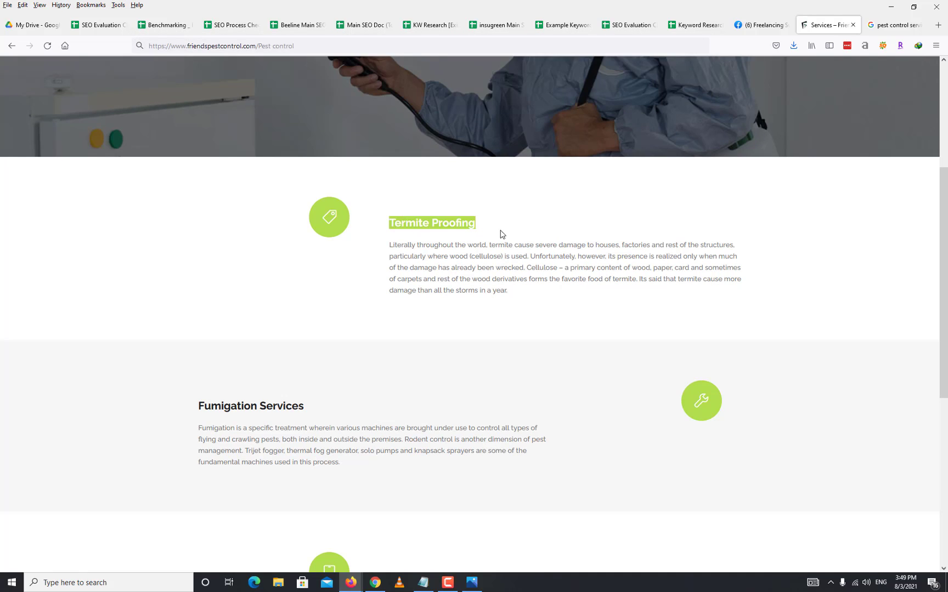
{"action": "left_click", "coordinate": [894, 25]}
{"action": "left_click_drag", "start_coordinate": [205, 78], "coordinate": [2, 77]}
{"action": "key", "text": "ctrl+v"}
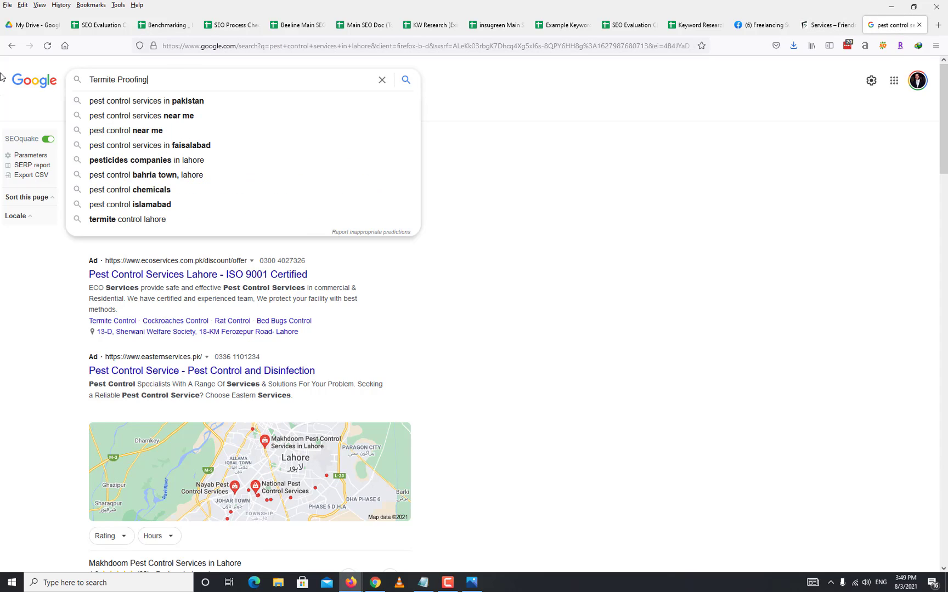
{"action": "key", "text": "Return"}
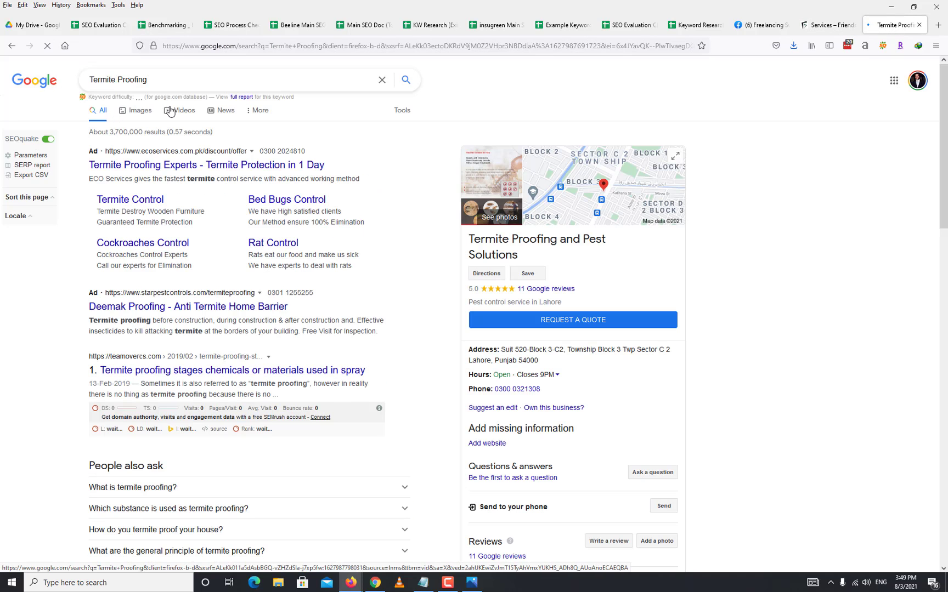
- Copy "Termite Proofing" from the Google query and enter it as the name of the Seed List's third theme, in the first row
{"action": "left_click_drag", "start_coordinate": [148, 80], "coordinate": [51, 75]}
{"action": "key", "text": "ctrl+c"}
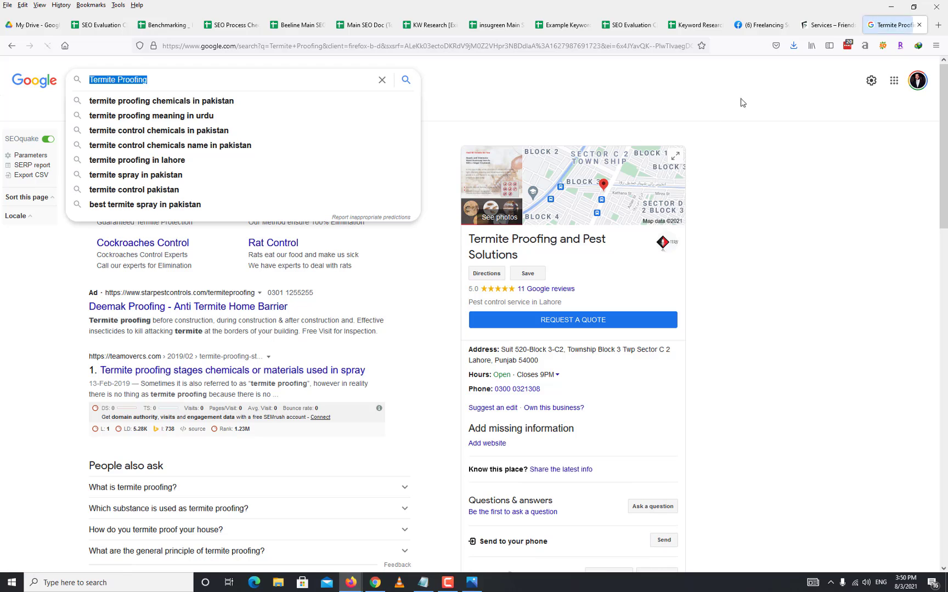
{"action": "left_click", "coordinate": [703, 24]}
{"action": "left_click", "coordinate": [482, 181]}
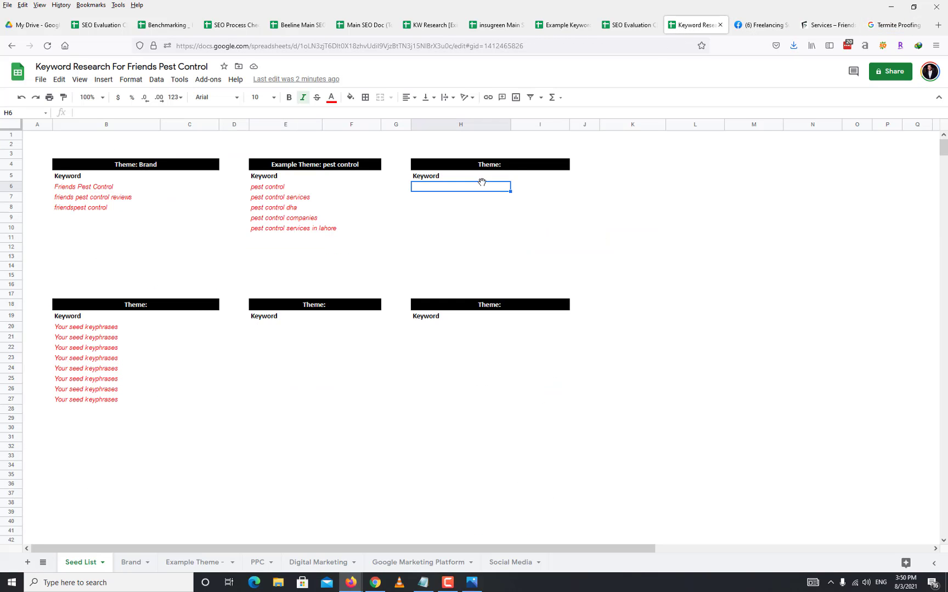
{"action": "left_click", "coordinate": [521, 169]}
{"action": "key", "text": "ctrl+v"}
{"action": "key", "text": "Return"}
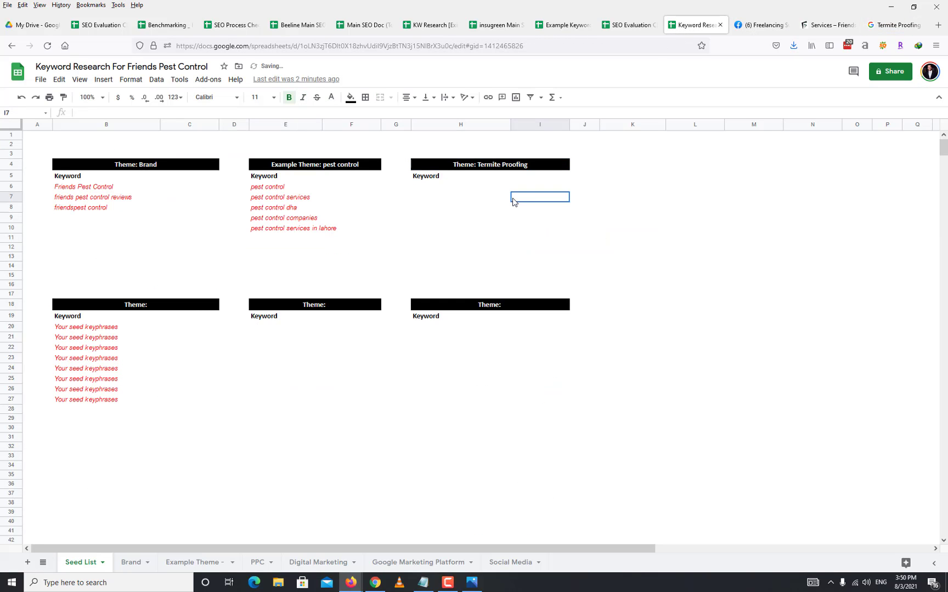
- Add "Termite Proofing" as the first keyword under the Termite Proofing theme in cell H6
{"action": "double_click", "coordinate": [448, 188]}
{"action": "key", "text": "ctrl+v"}
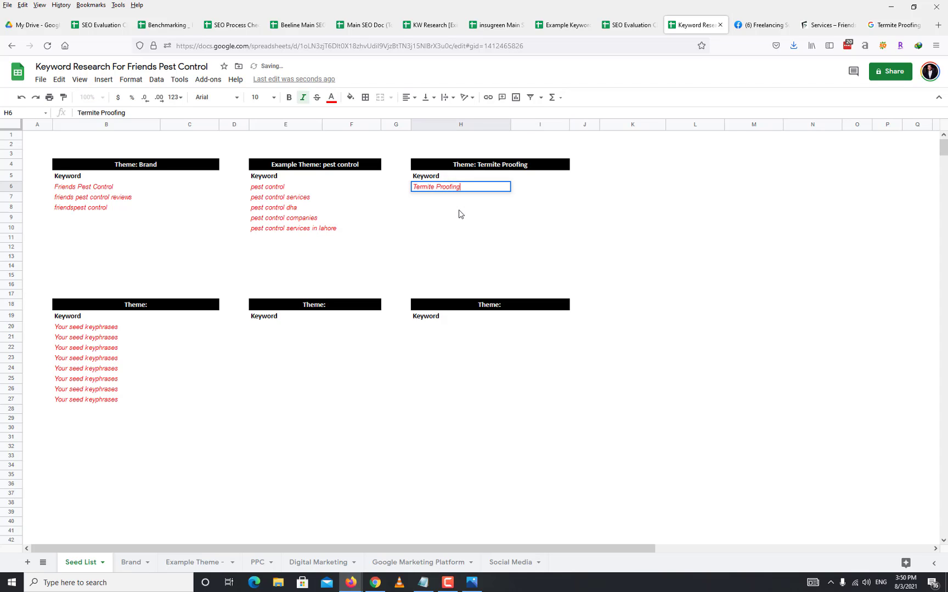
{"action": "left_click", "coordinate": [459, 209]}
- Search Google for the suggested query "termite proofing in lahore" and add it as the second Termite Proofing keyword in cell H7
{"action": "left_click", "coordinate": [880, 30]}
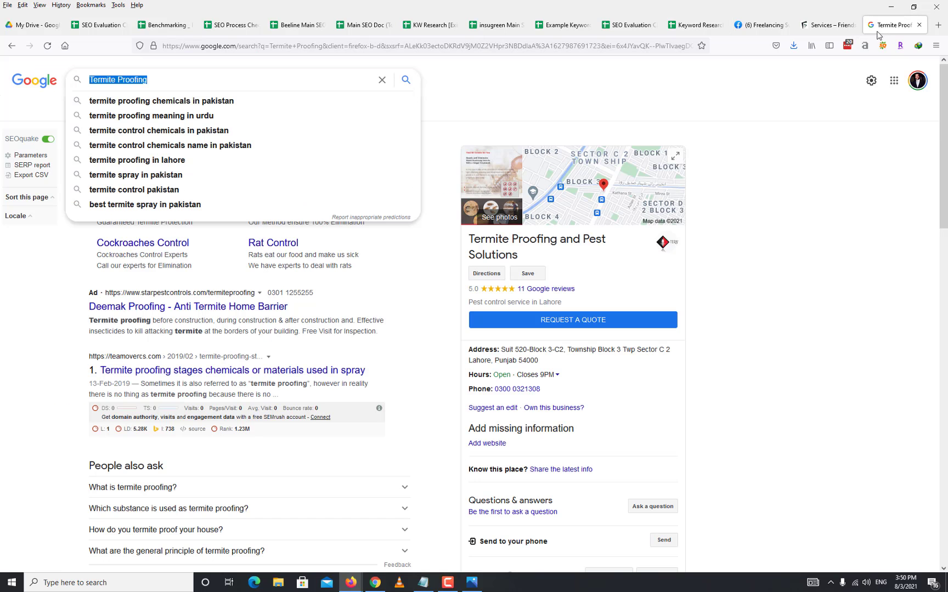
{"action": "left_click", "coordinate": [212, 85]}
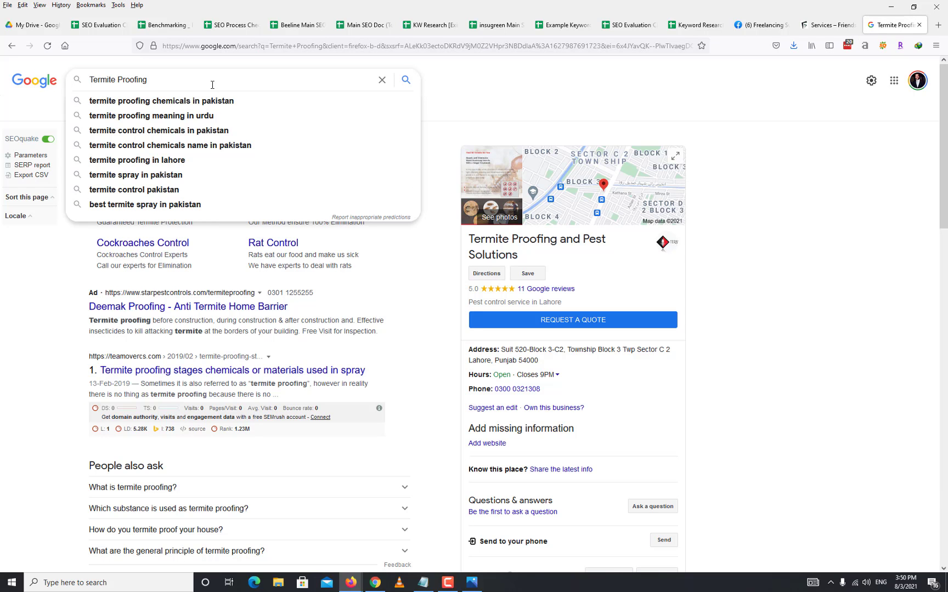
{"action": "left_click", "coordinate": [135, 160]}
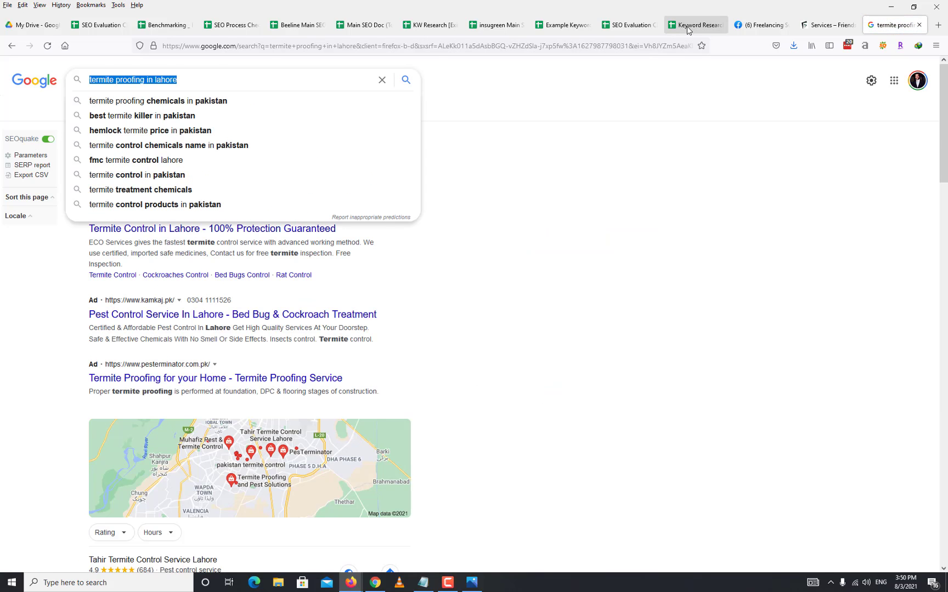
{"action": "left_click", "coordinate": [688, 30]}
{"action": "left_click", "coordinate": [448, 198]}
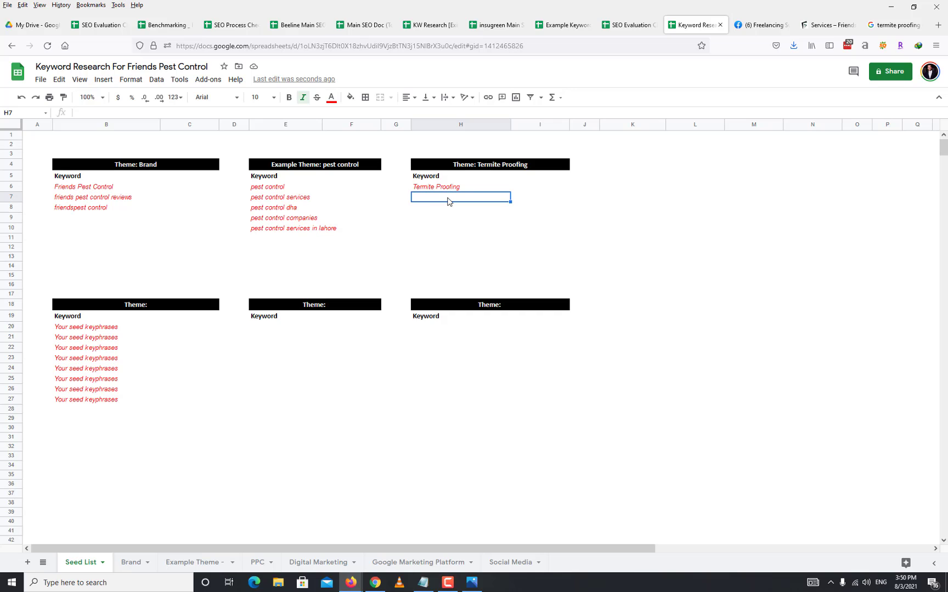
{"action": "type", "text": "termite proofing in lahore"}
{"action": "key", "text": "Return"}
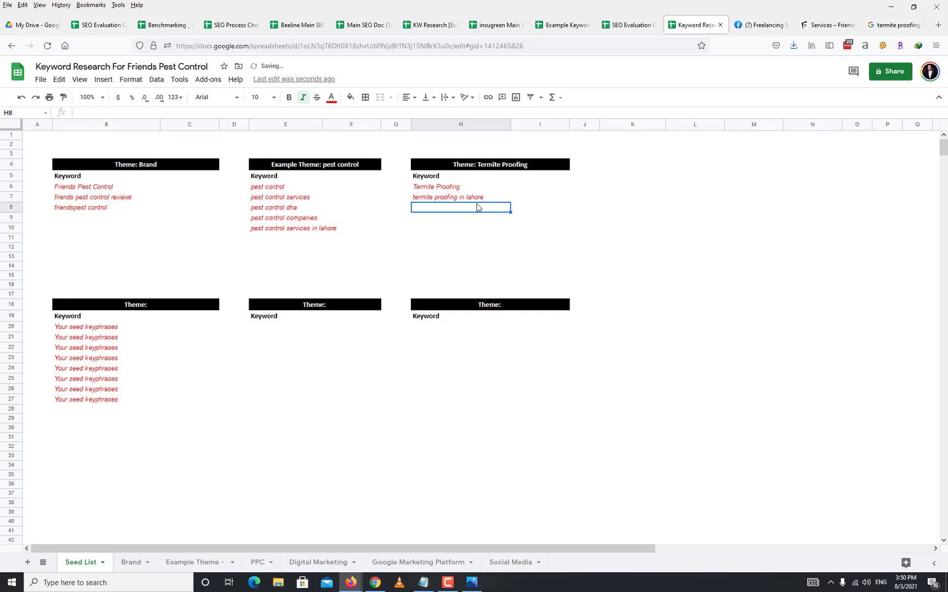
- Examine Google's search suggestions for "termite proofing", on its own and followed by "com", for further keyword ideas
{"action": "left_click", "coordinate": [879, 32]}
{"action": "left_click", "coordinate": [213, 80]}
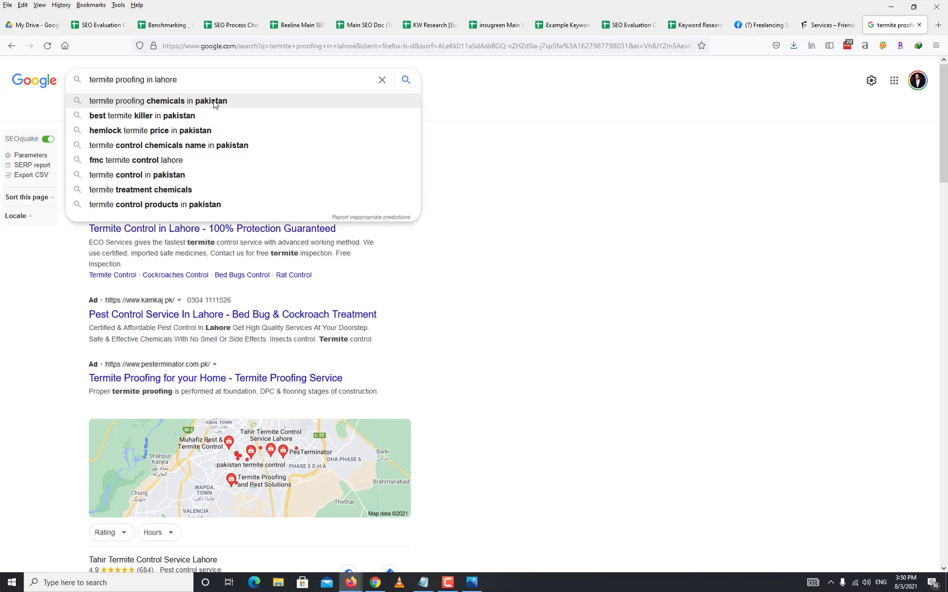
{"action": "key", "text": "BackSpace"}
{"action": "key", "text": "BackSpace"}
{"action": "key", "text": "BackSpace"}
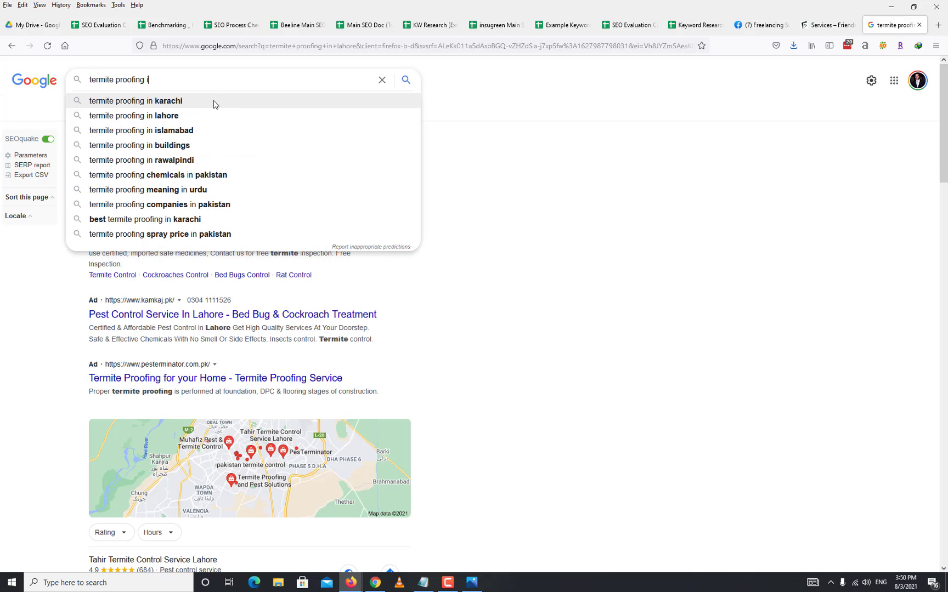
{"action": "key", "text": "BackSpace"}
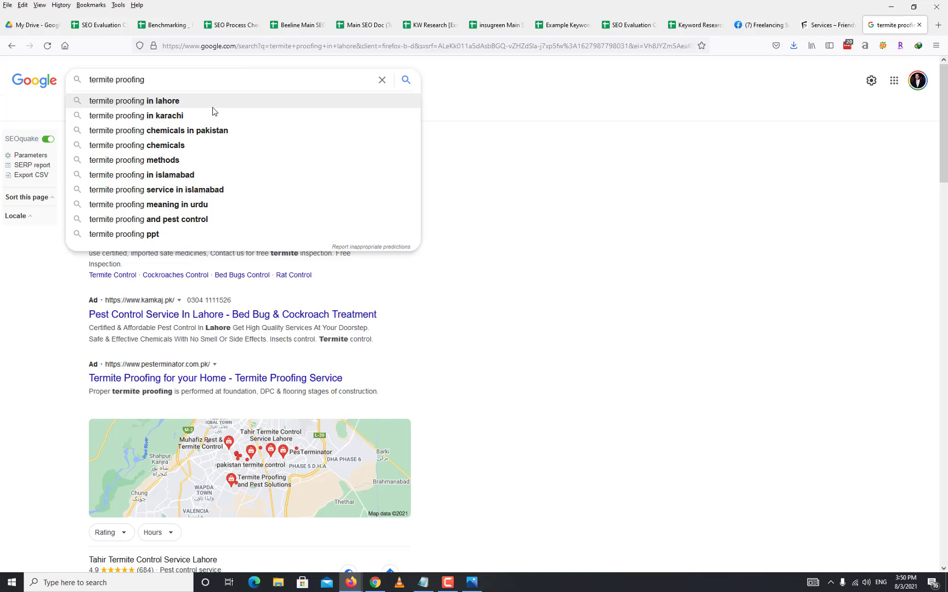
{"action": "type", "text": "com"}
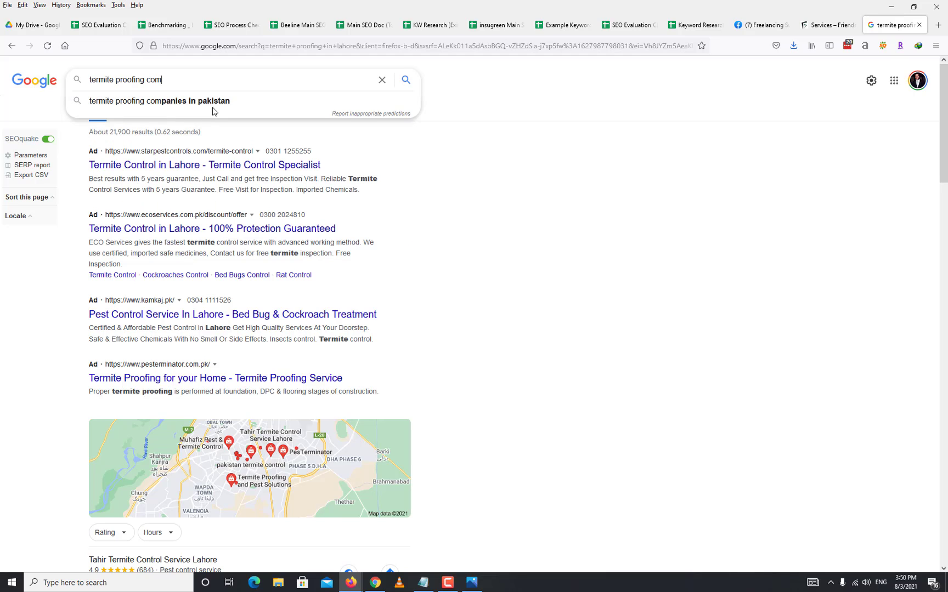
{"action": "key", "text": "BackSpace"}
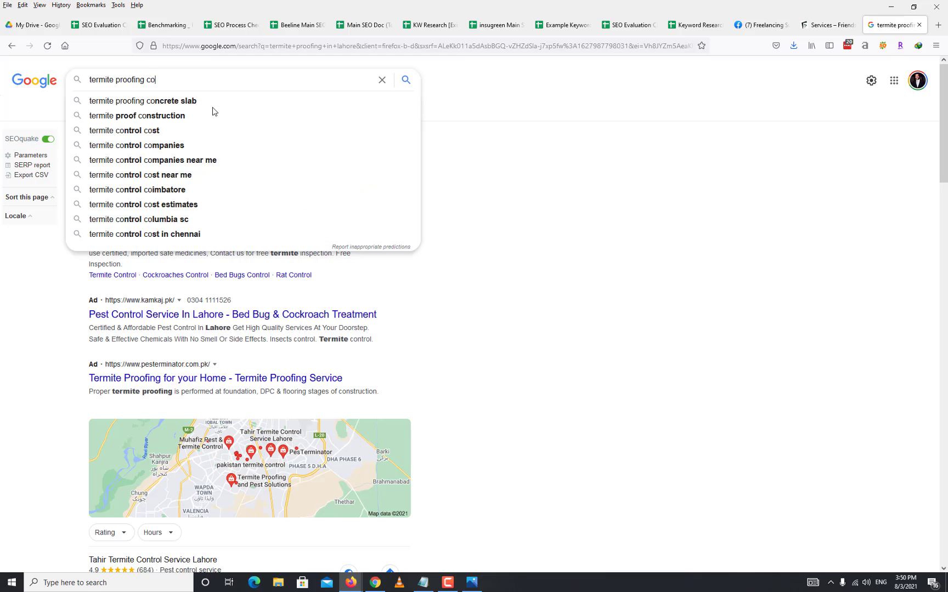
{"action": "key", "text": "BackSpace"}
{"action": "key", "text": "BackSpace"}
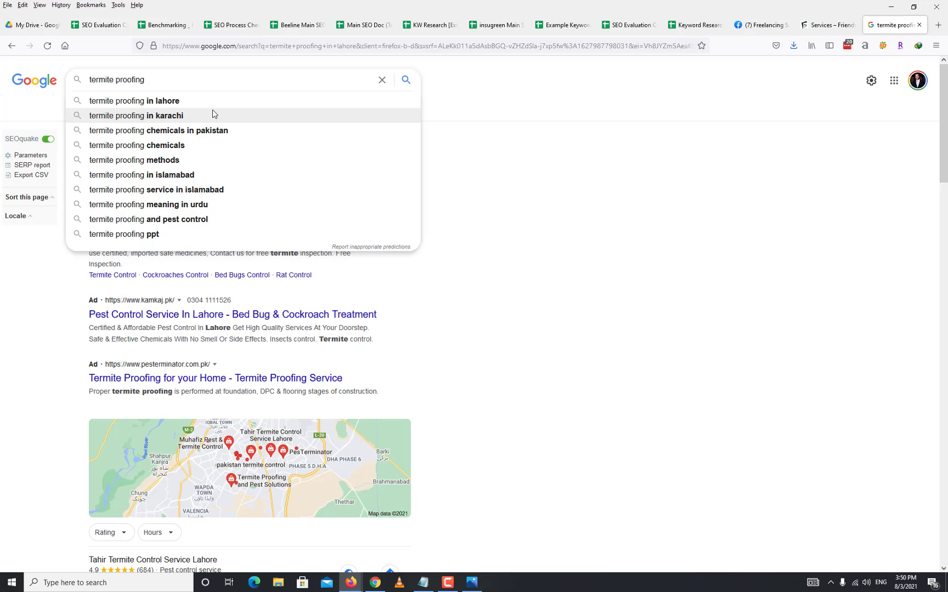
- Extend the Google query with "pr", search for the suggestion "termite control price" and copy it into H8 as the third Termite Proofing keyword
{"action": "type", "text": "pr"}
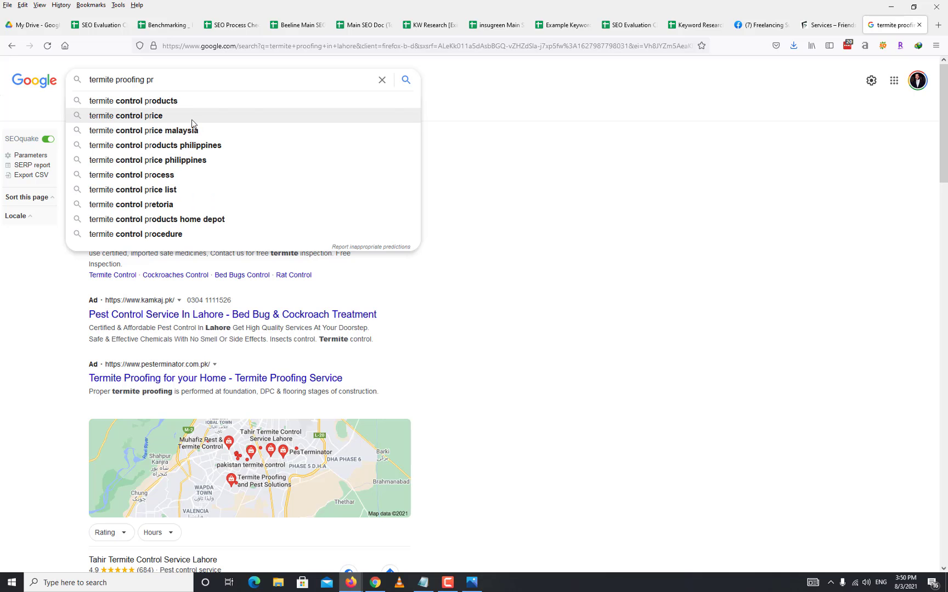
{"action": "left_click", "coordinate": [193, 118]}
{"action": "triple_click", "coordinate": [224, 73]}
{"action": "key", "text": "ctrl+c"}
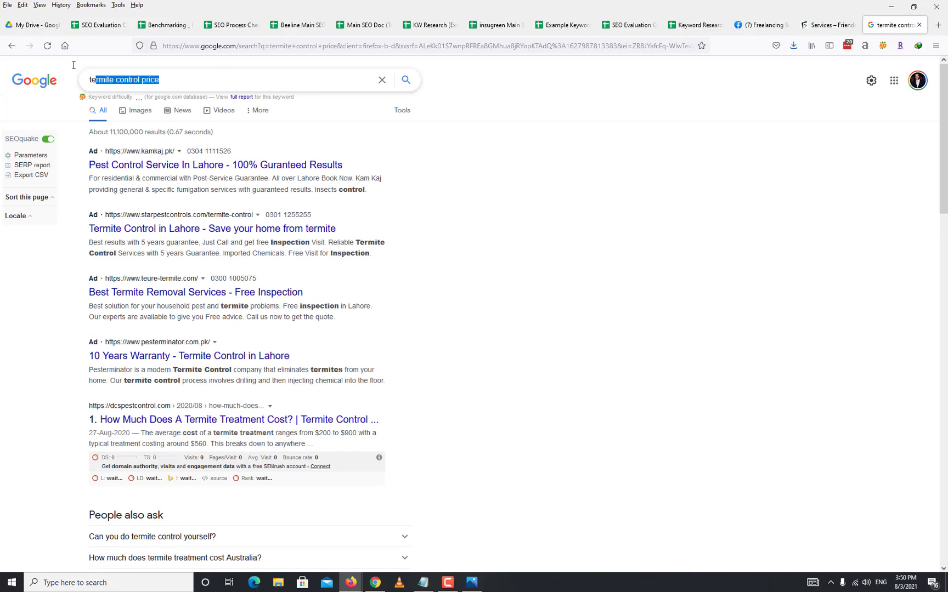
{"action": "left_click", "coordinate": [696, 25]}
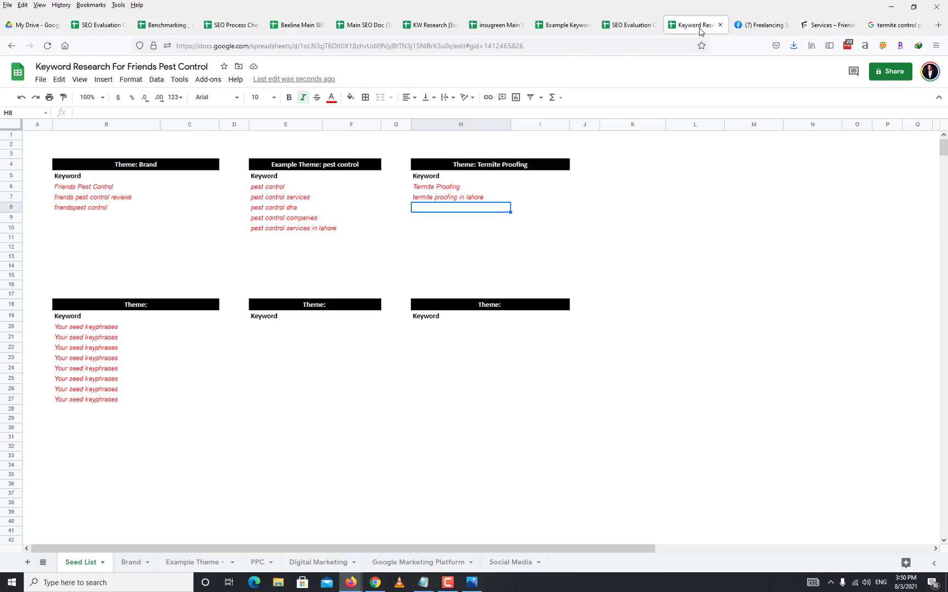
{"action": "key", "text": "ctrl+v"}
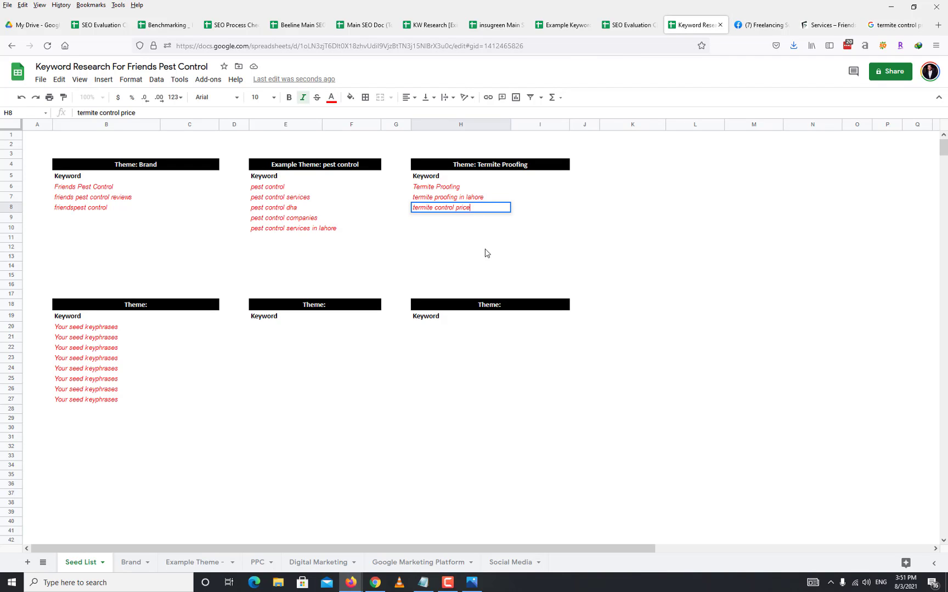
{"action": "left_click", "coordinate": [485, 247]}
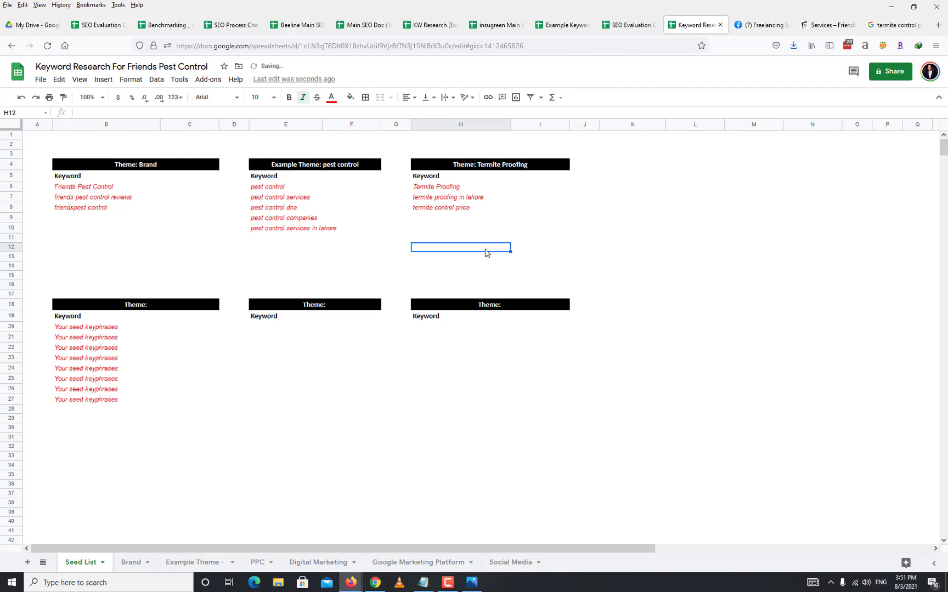
- Clear the "Your seed keyphrases" placeholders under the unnamed theme in B20:B28
{"action": "left_click_drag", "start_coordinate": [99, 410], "coordinate": [86, 330]}
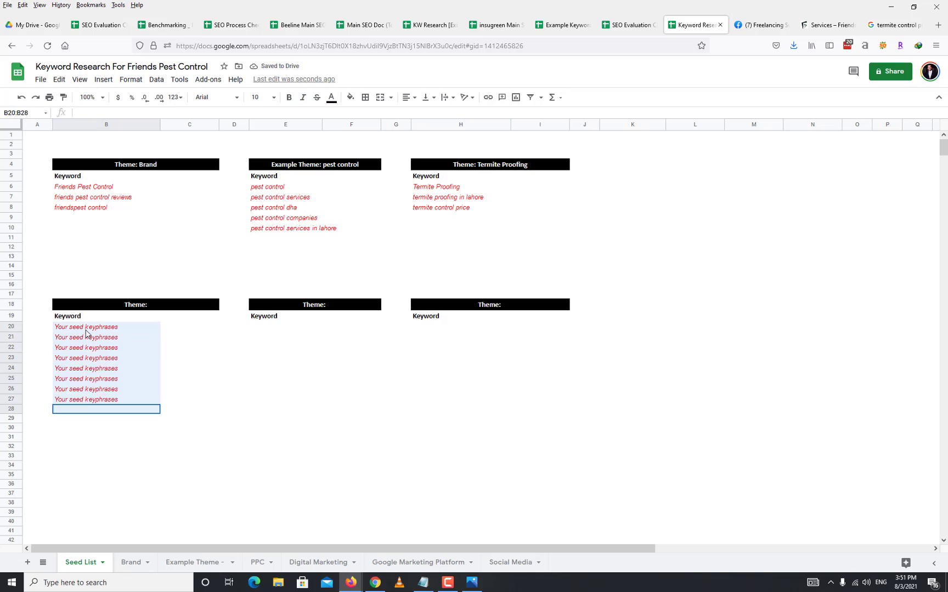
{"action": "key", "text": "Delete"}
{"action": "left_click", "coordinate": [183, 400]}
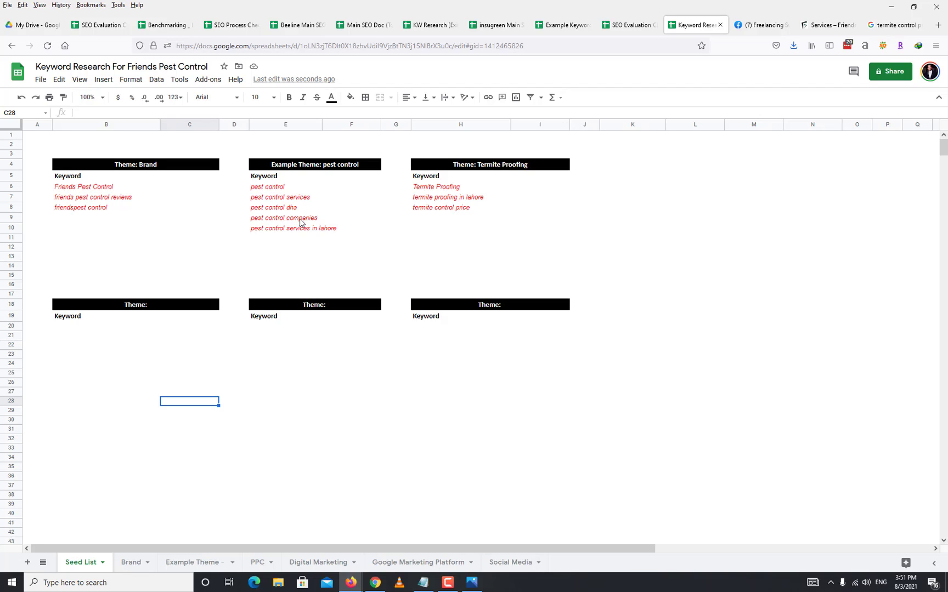
- Copy the keyword "pest control" from the Seed List, search for it in Google, and refine the search to "pest control in lahore"
{"action": "double_click", "coordinate": [283, 188]}
{"action": "key", "text": "ctrl+c"}
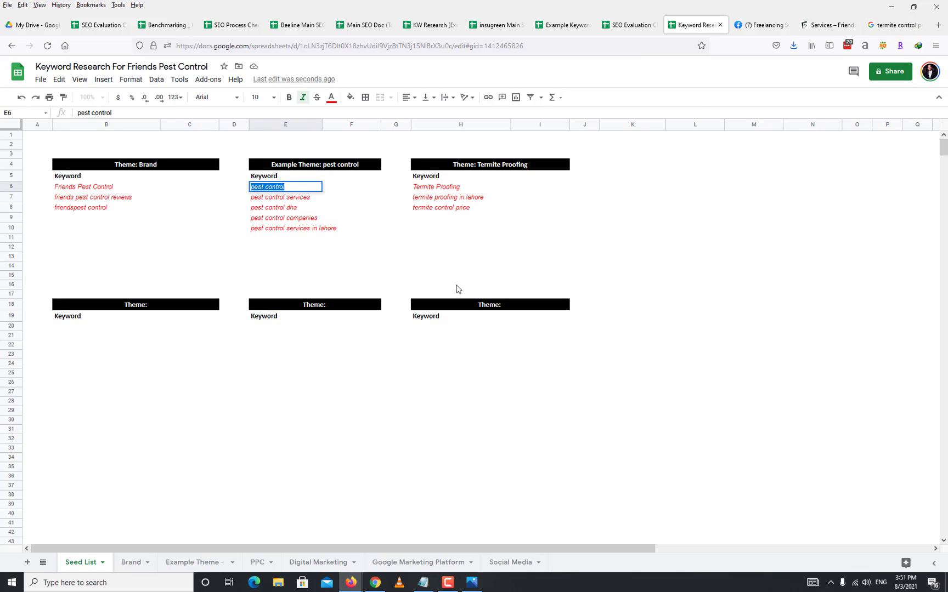
{"action": "left_click", "coordinate": [878, 30]}
{"action": "triple_click", "coordinate": [190, 77]}
{"action": "key", "text": "ctrl+v"}
{"action": "key", "text": "Return"}
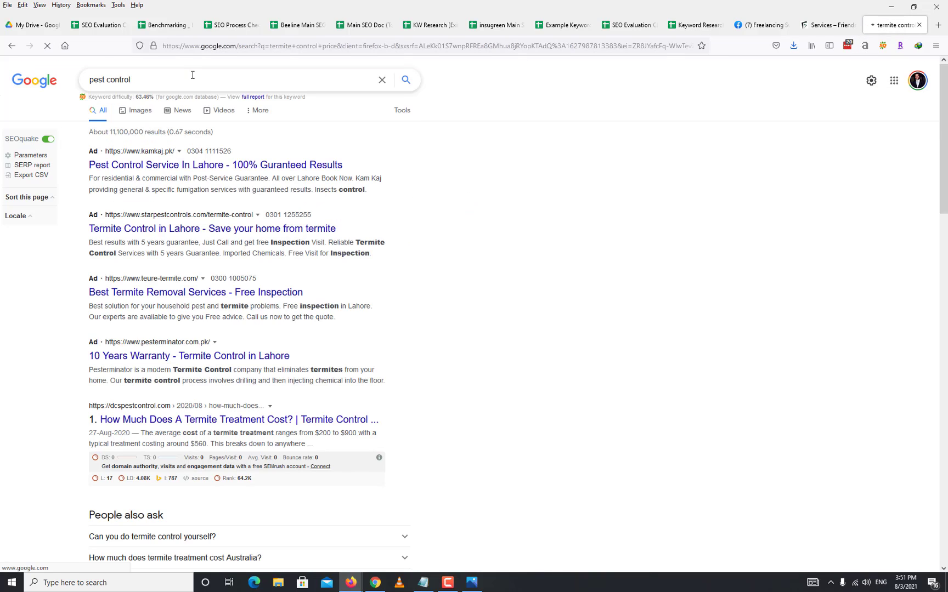
{"action": "left_click", "coordinate": [222, 83]}
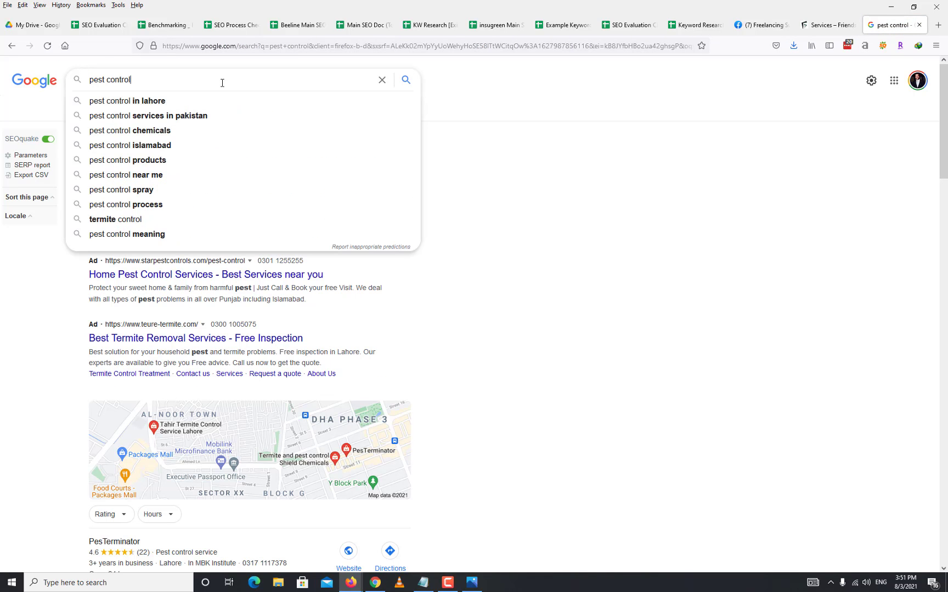
{"action": "left_click", "coordinate": [193, 99]}
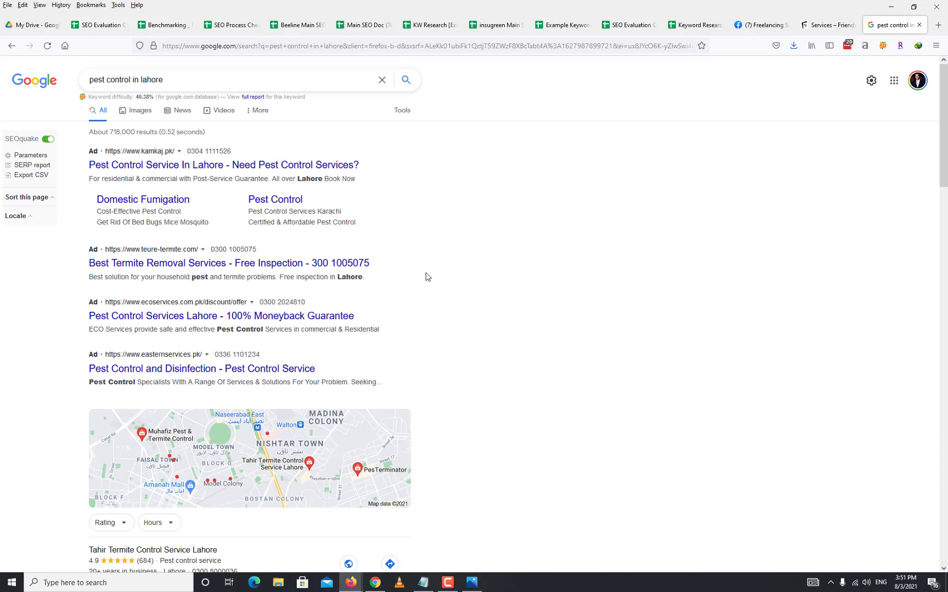
- Open the first two organic results, Nayab Pest Control Services and the StarOfService list of exterminators in Lahore, in new tabs
{"action": "scroll", "coordinate": [455, 292], "scroll_direction": "down", "scroll_amount": 5}
{"action": "scroll", "coordinate": [470, 293], "scroll_direction": "down", "scroll_amount": 3}
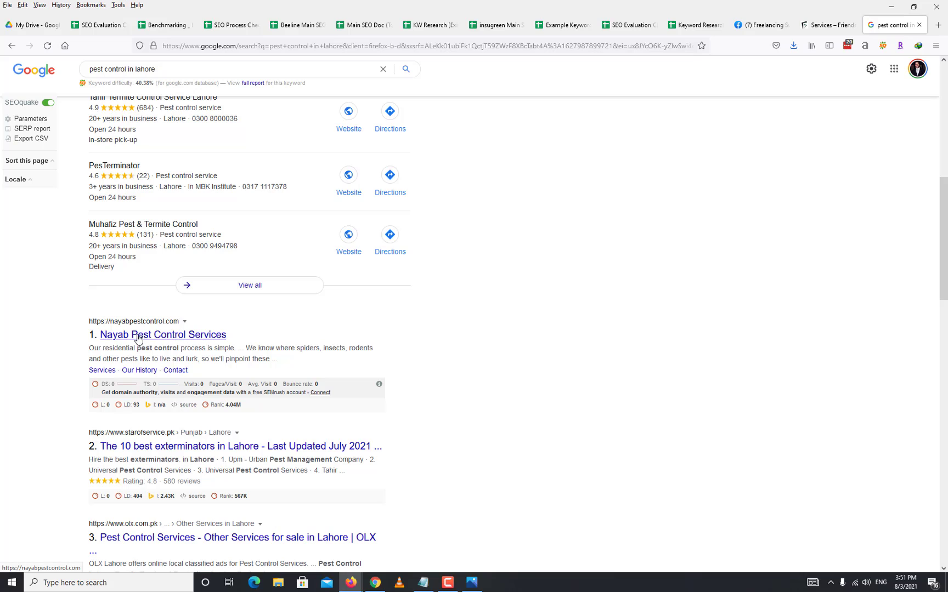
{"action": "right_click", "coordinate": [189, 340]}
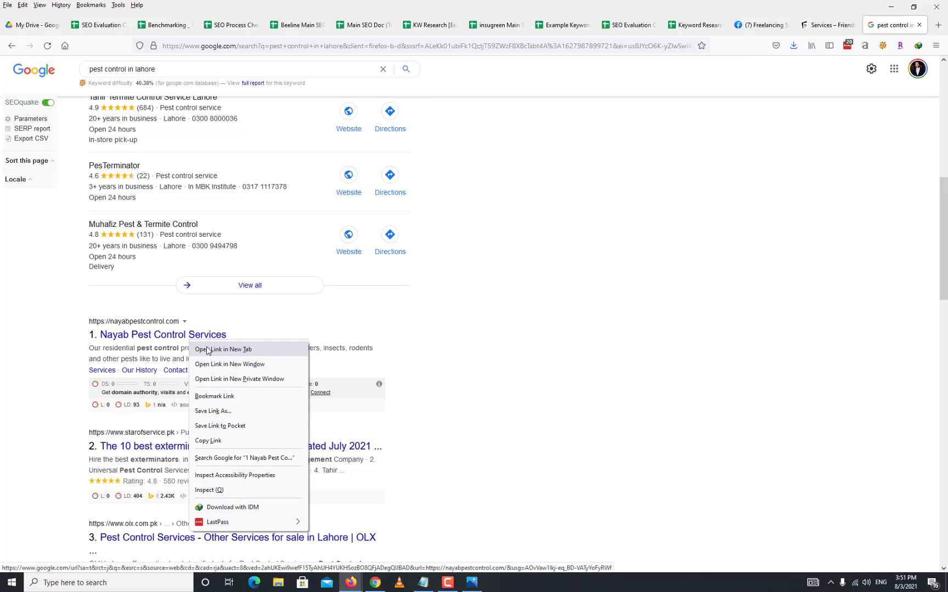
{"action": "left_click", "coordinate": [208, 350]}
{"action": "scroll", "coordinate": [504, 425], "scroll_direction": "down", "scroll_amount": 2}
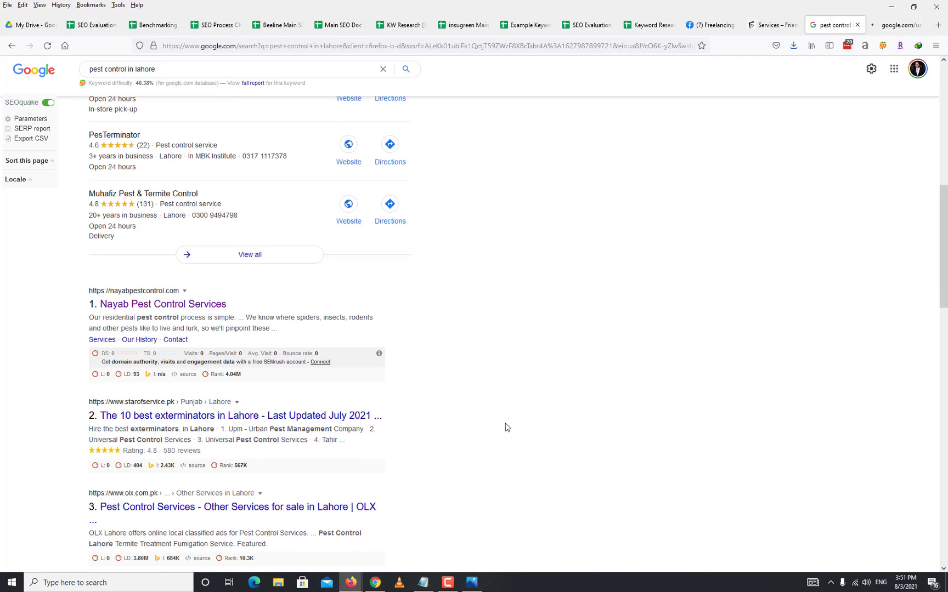
{"action": "scroll", "coordinate": [570, 379], "scroll_direction": "down", "scroll_amount": 5}
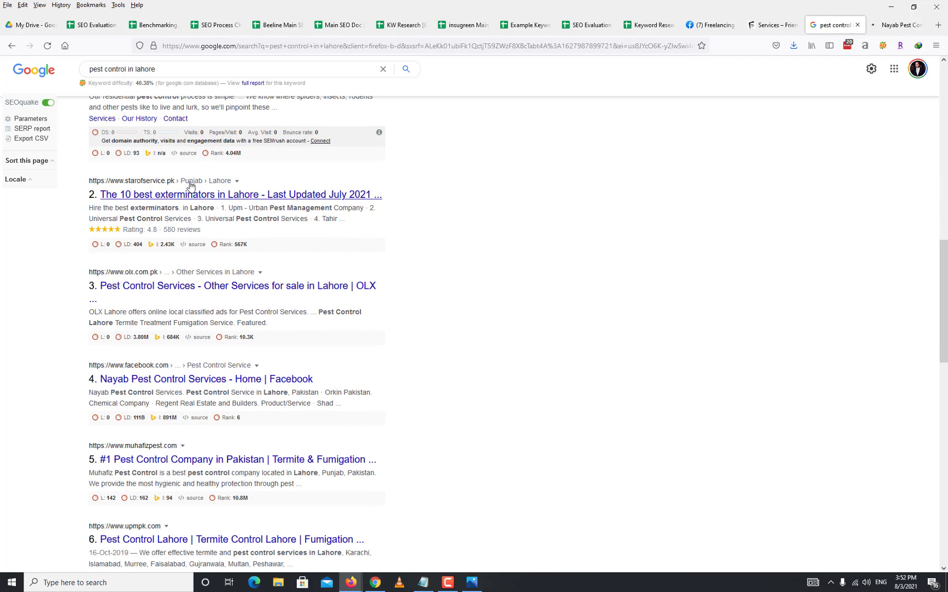
{"action": "right_click", "coordinate": [232, 195]}
{"action": "left_click", "coordinate": [256, 199]}
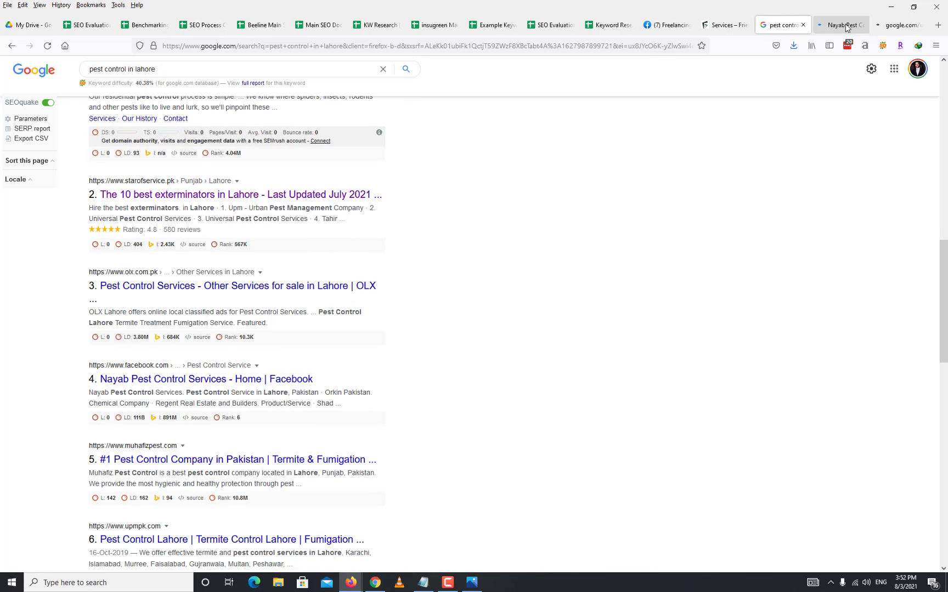
- Look through the StarOfService page's list of the best exterminators in Lahore
{"action": "left_click", "coordinate": [891, 24]}
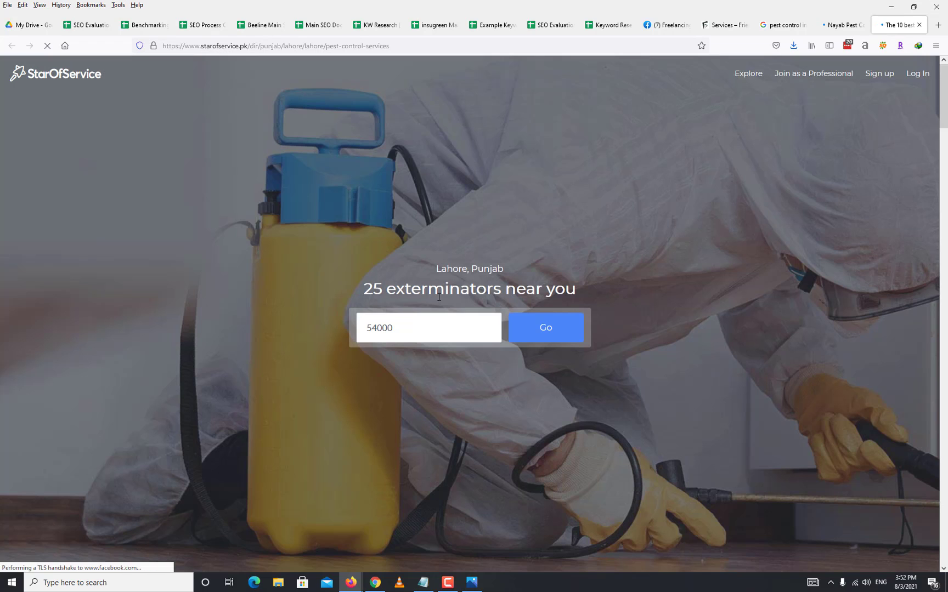
{"action": "scroll", "coordinate": [700, 313], "scroll_direction": "down", "scroll_amount": 12}
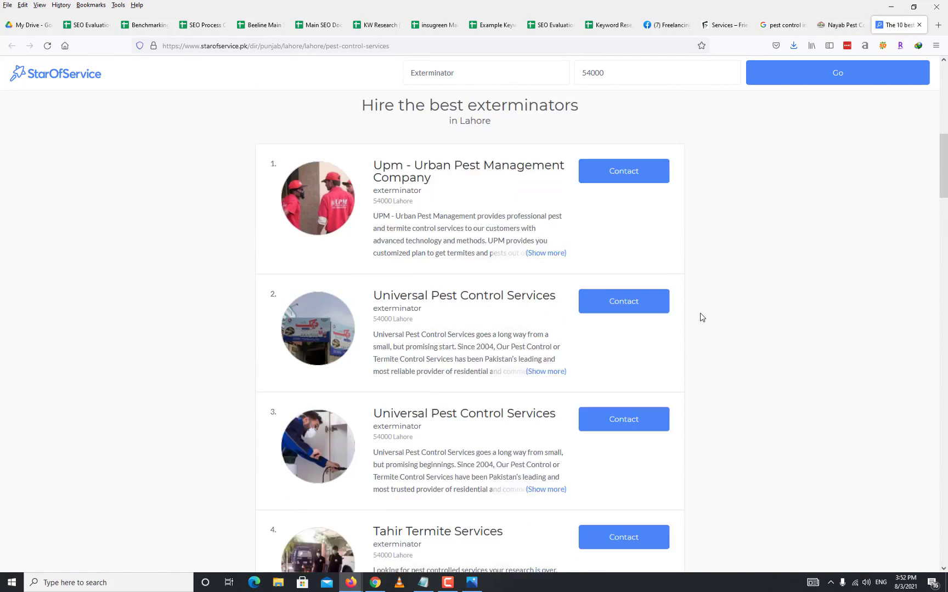
{"action": "scroll", "coordinate": [700, 317], "scroll_direction": "down", "scroll_amount": 5}
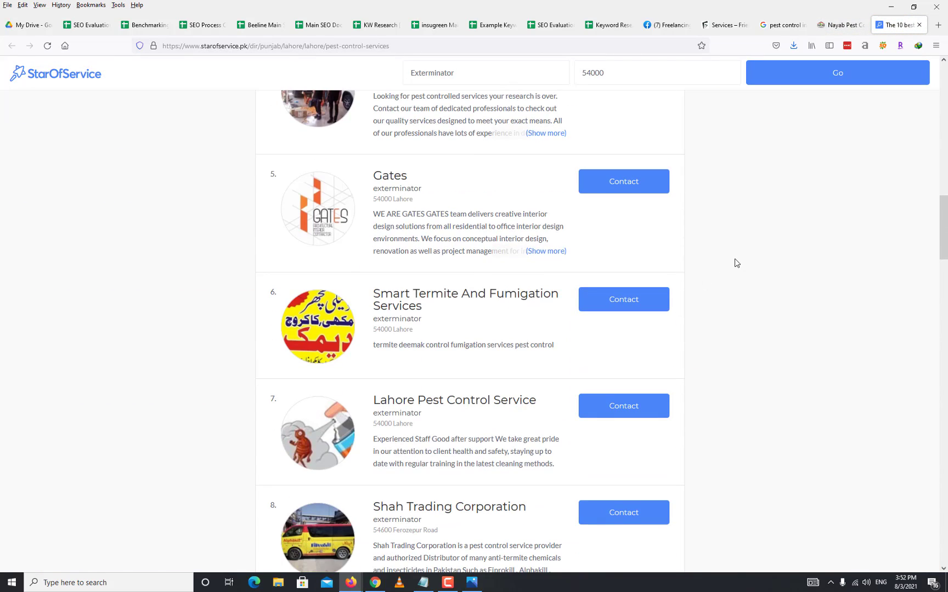
{"action": "scroll", "coordinate": [738, 258], "scroll_direction": "up", "scroll_amount": 6}
{"action": "scroll", "coordinate": [738, 256], "scroll_direction": "up", "scroll_amount": 8}
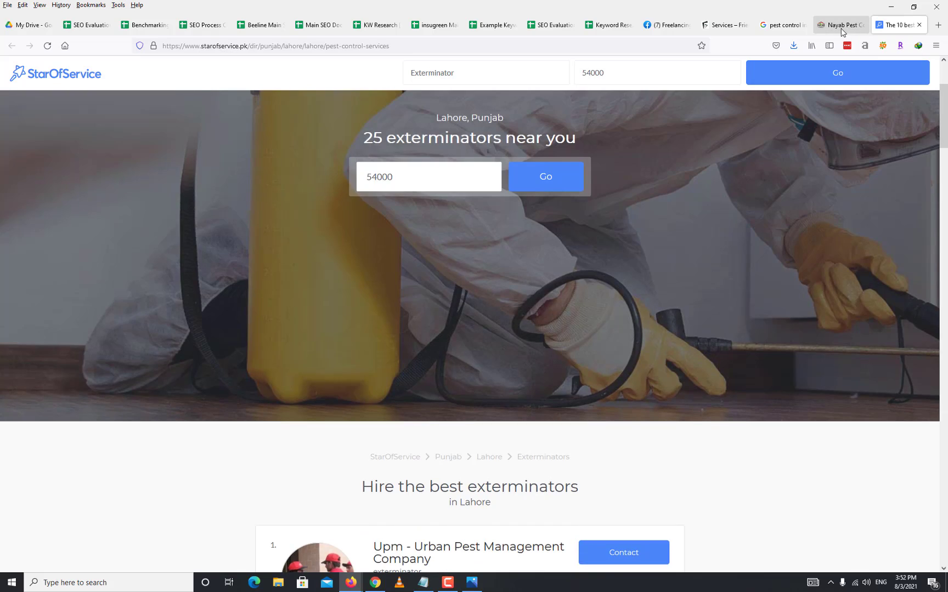
- Close the StarOfService page and look through the Nayab Pest Control home page
{"action": "left_click", "coordinate": [839, 24]}
{"action": "left_click", "coordinate": [915, 31]}
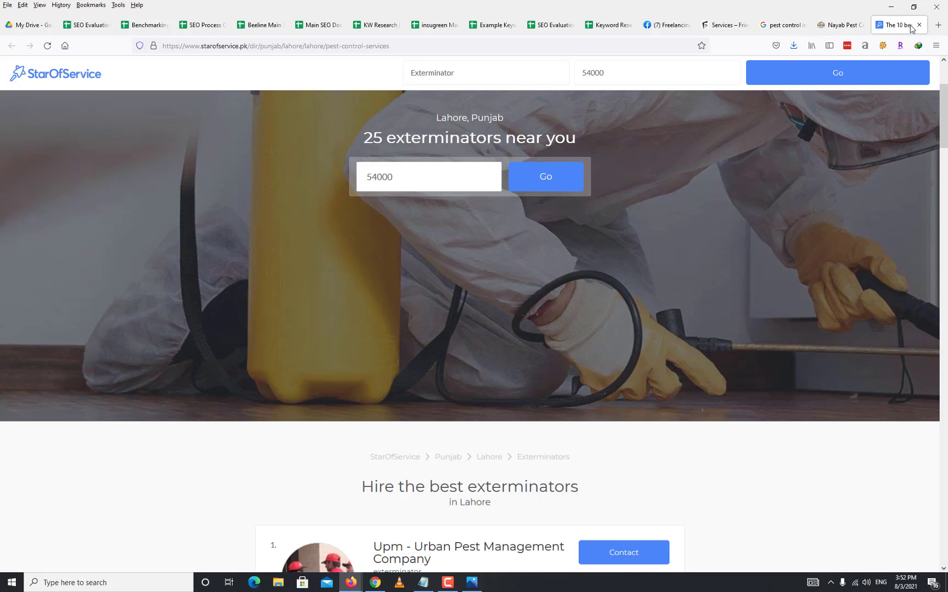
{"action": "left_click", "coordinate": [918, 25]}
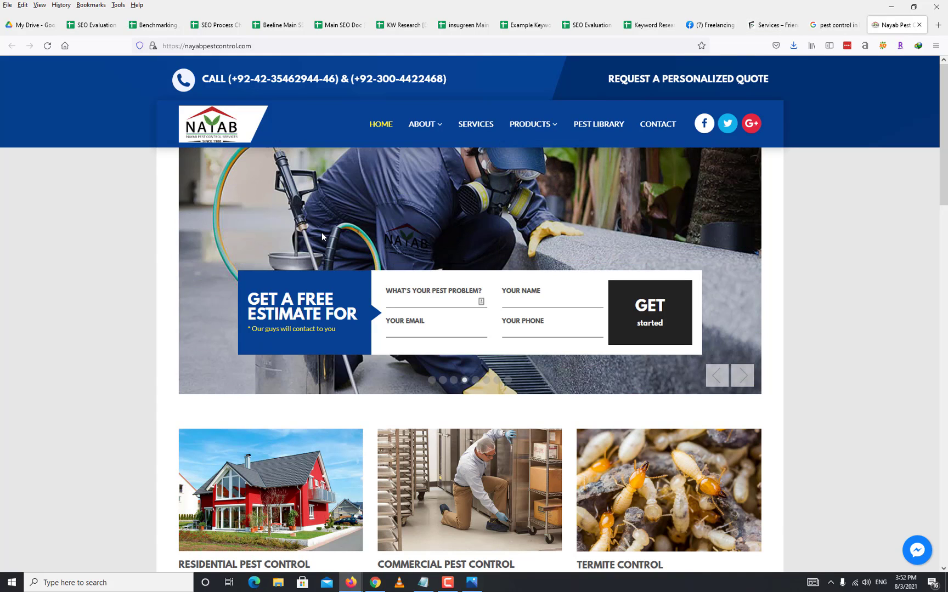
{"action": "scroll", "coordinate": [747, 340], "scroll_direction": "down", "scroll_amount": 10}
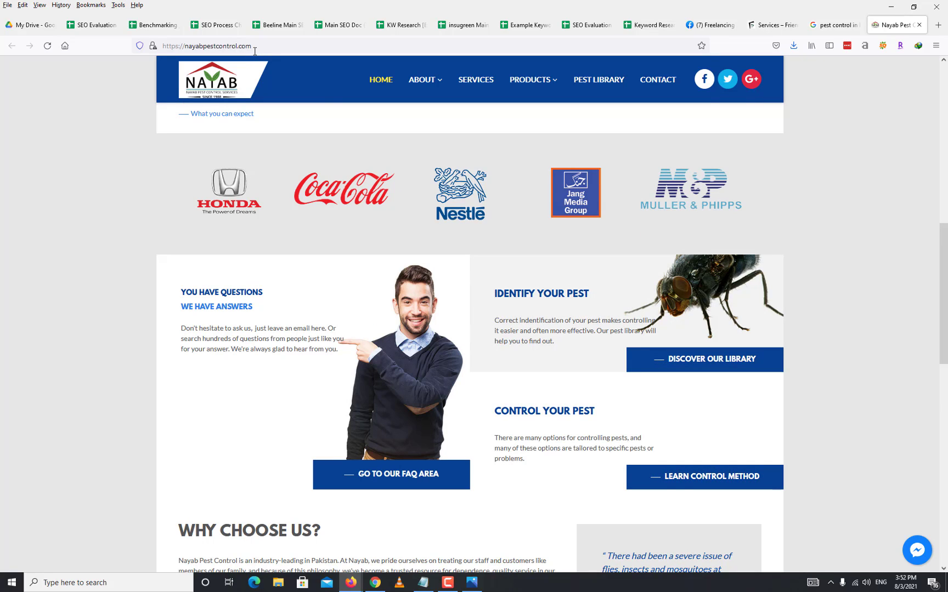
{"action": "left_click", "coordinate": [255, 51]}
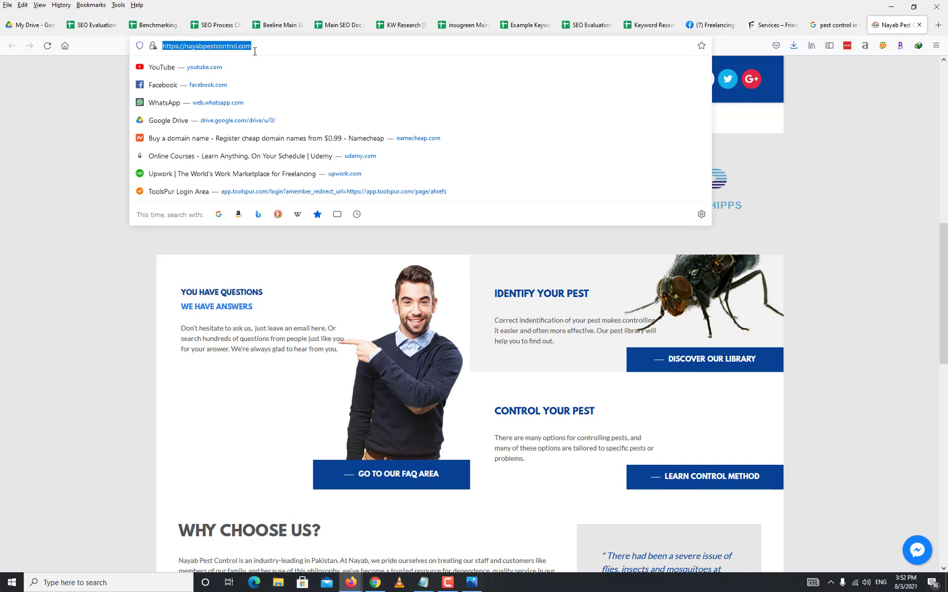
{"action": "left_click", "coordinate": [80, 584]}
{"action": "type", "text": "Note"}
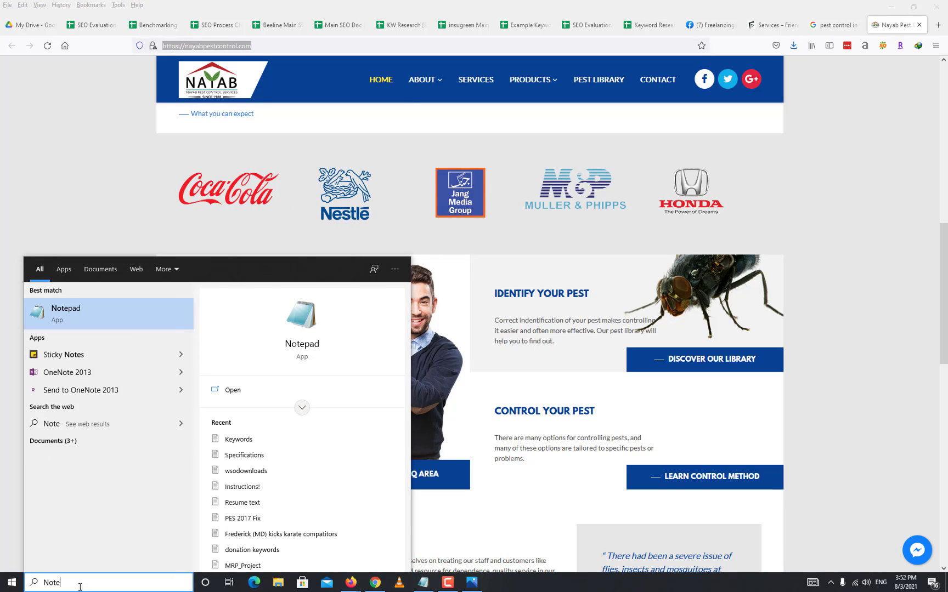
{"action": "key", "text": "Return"}
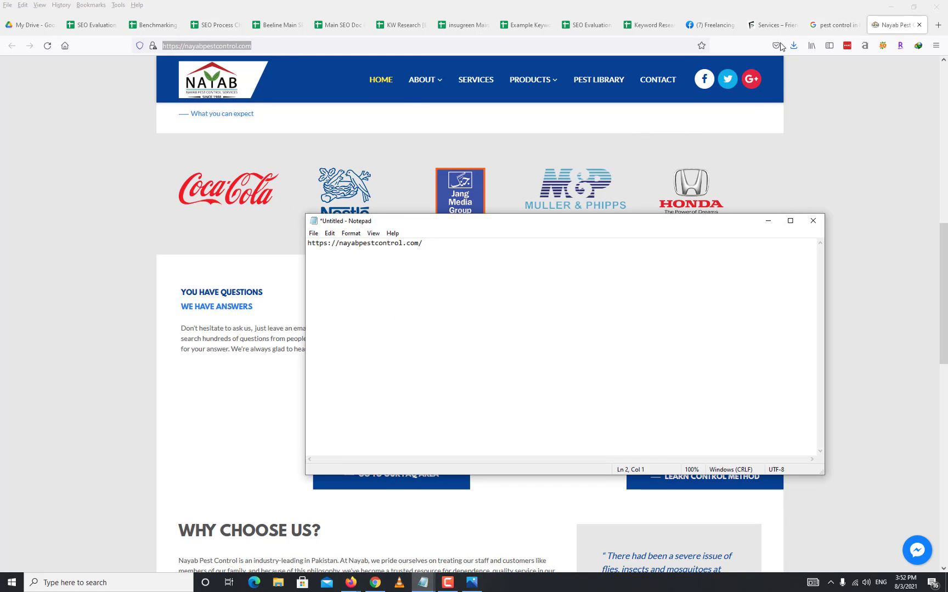
- From the "pest control in lahore" results, open the muhafizpest.com and upmpk.com competitor sites in new tabs
{"action": "left_click", "coordinate": [822, 25]}
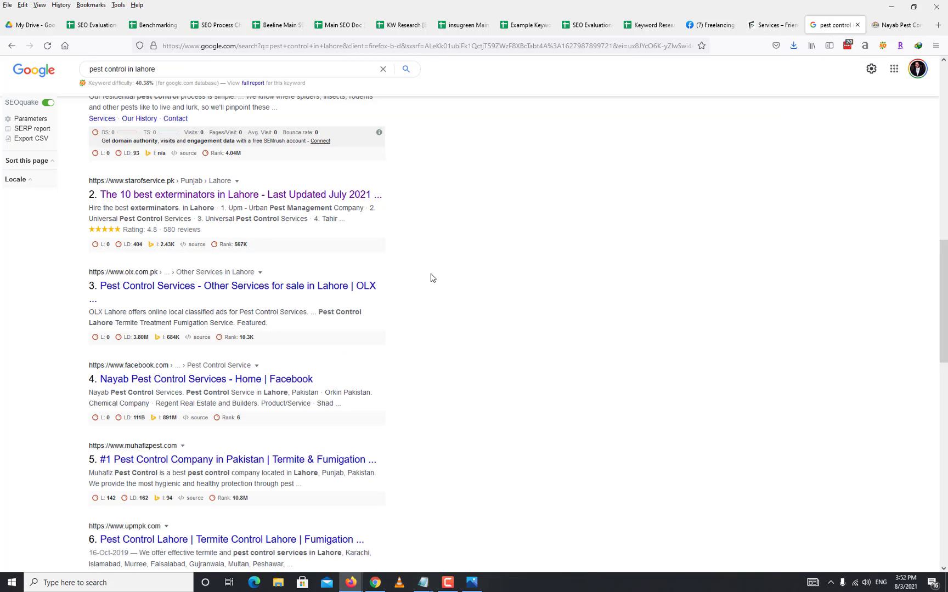
{"action": "scroll", "coordinate": [453, 300], "scroll_direction": "down", "scroll_amount": 2}
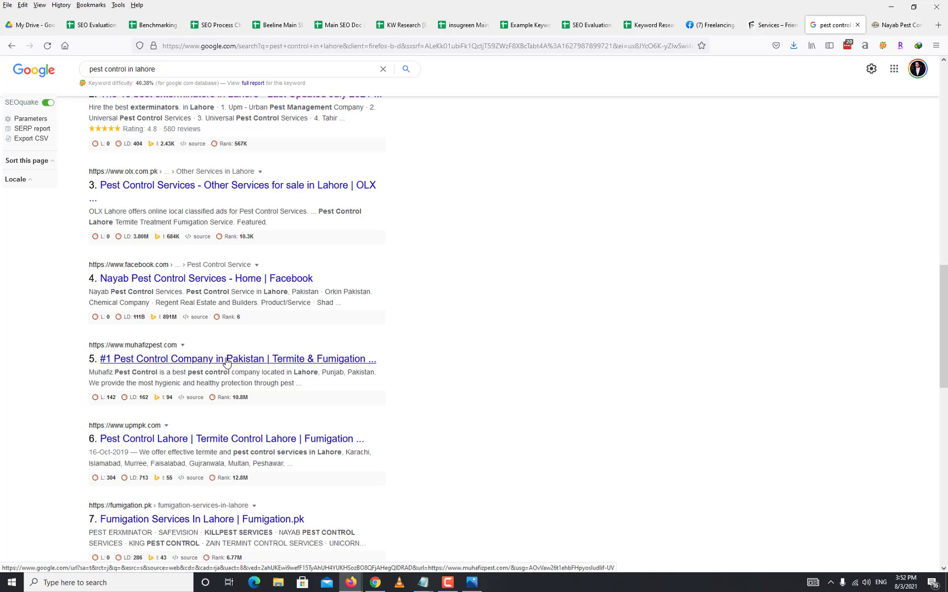
{"action": "right_click", "coordinate": [312, 360]}
{"action": "left_click", "coordinate": [340, 369]}
{"action": "scroll", "coordinate": [417, 405], "scroll_direction": "down", "scroll_amount": 2}
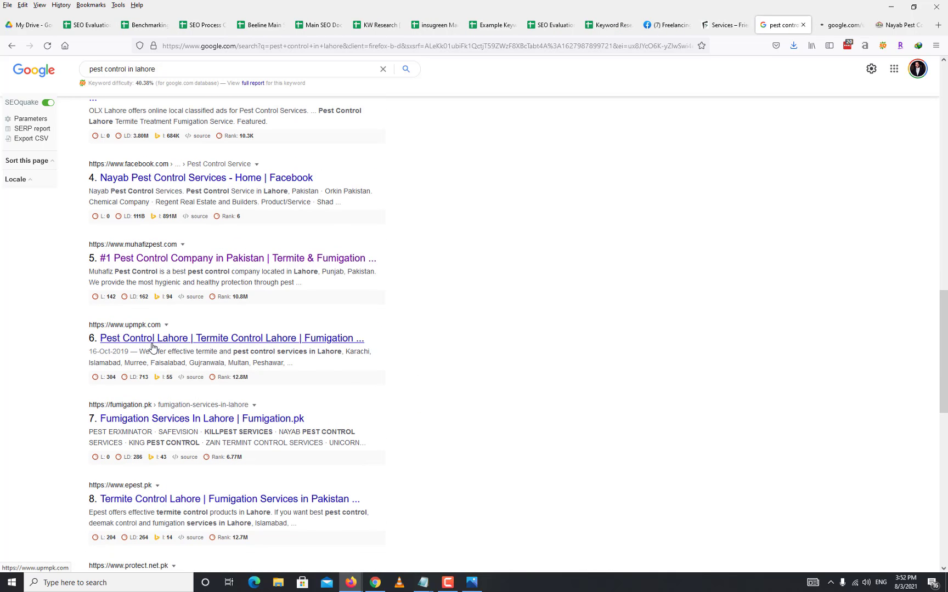
{"action": "right_click", "coordinate": [276, 338]}
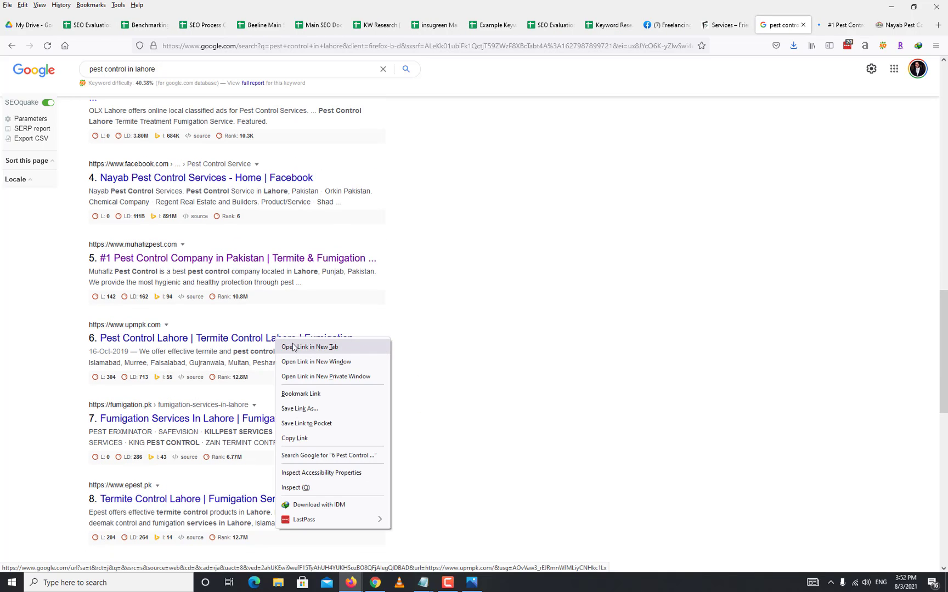
{"action": "left_click", "coordinate": [293, 347]}
- Open the fumigation.pk and epest.pk search results in new tabs
{"action": "scroll", "coordinate": [450, 377], "scroll_direction": "down", "scroll_amount": 1}
{"action": "right_click", "coordinate": [230, 374]}
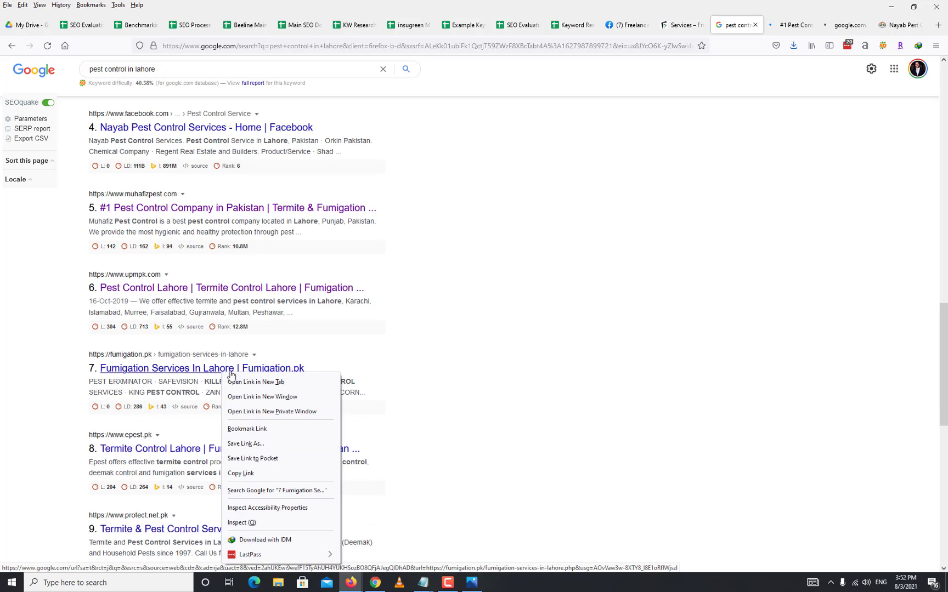
{"action": "left_click", "coordinate": [251, 382]}
{"action": "scroll", "coordinate": [383, 397], "scroll_direction": "down", "scroll_amount": 1}
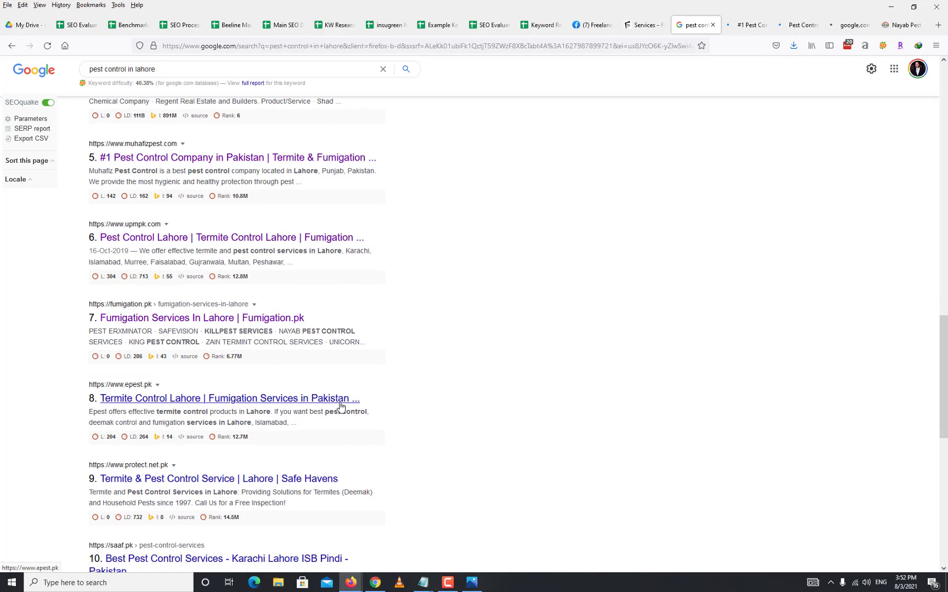
{"action": "right_click", "coordinate": [263, 399]}
{"action": "left_click", "coordinate": [322, 220]}
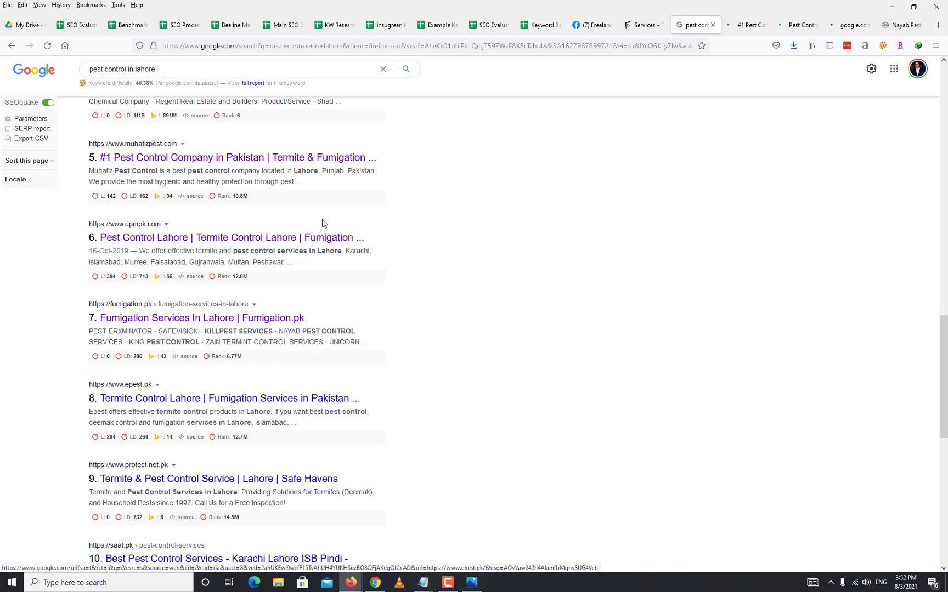
{"action": "left_click", "coordinate": [704, 25]}
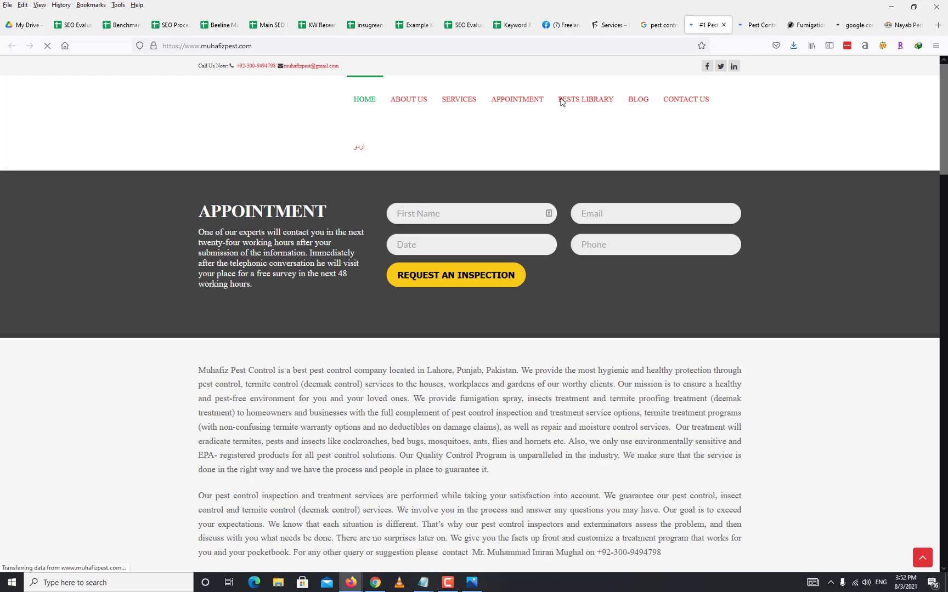
{"action": "left_click", "coordinate": [238, 46]}
{"action": "key", "text": "ctrl+c"}
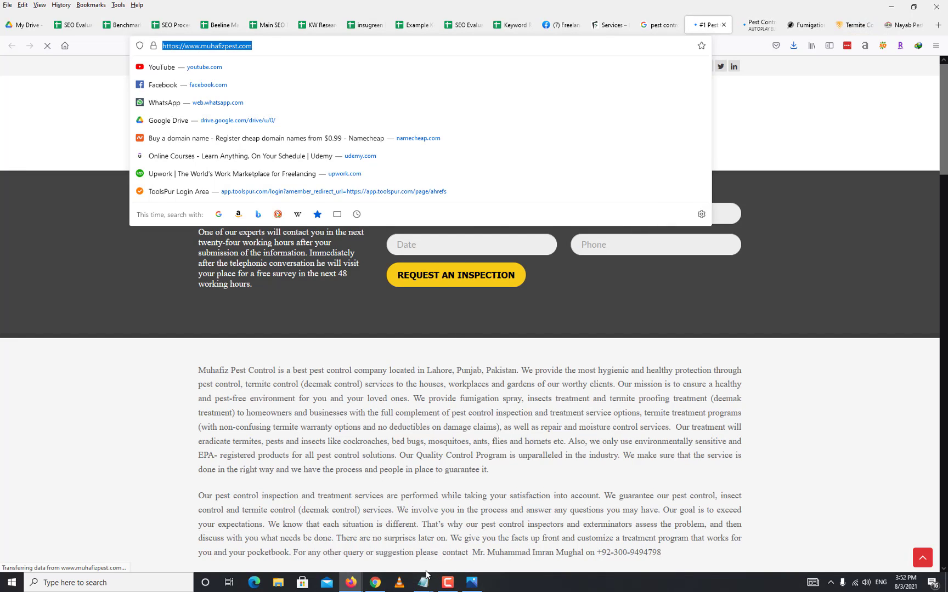
{"action": "left_click", "coordinate": [423, 582]}
{"action": "left_click", "coordinate": [469, 546]}
{"action": "key", "text": "ctrl+v"}
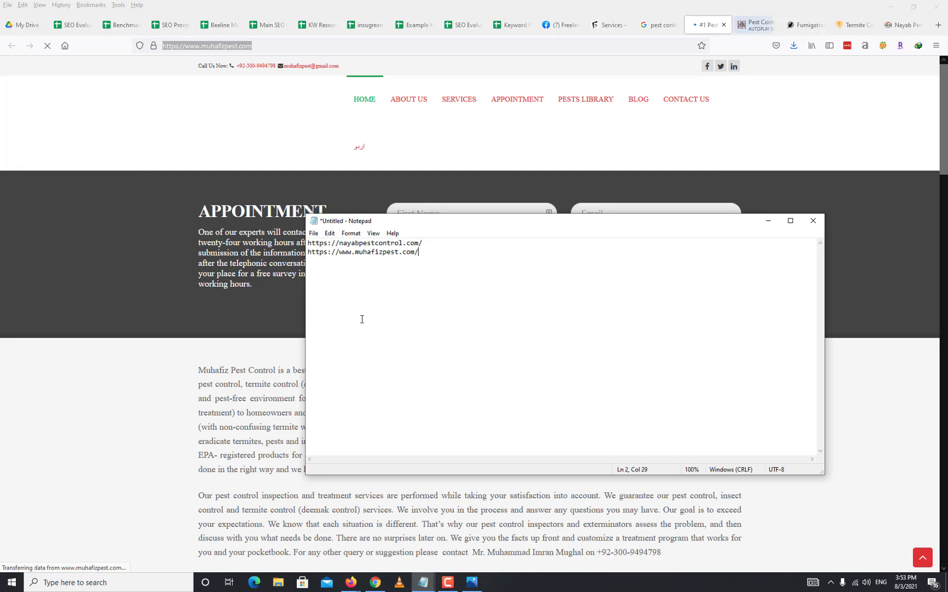
{"action": "key", "text": "Return"}
{"action": "key", "text": "alt+Tab"}
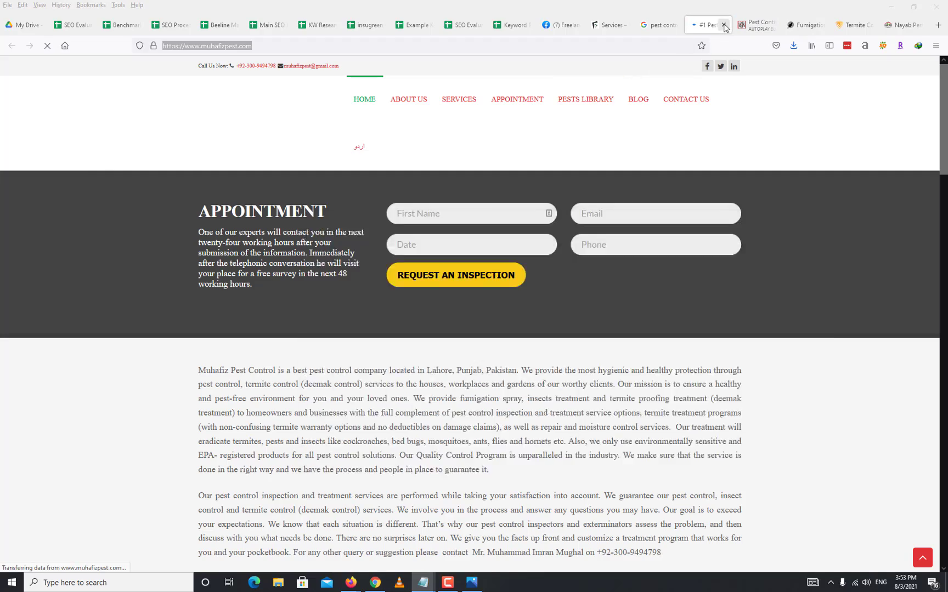
{"action": "left_click", "coordinate": [756, 25]}
{"action": "scroll", "coordinate": [606, 299], "scroll_direction": "down", "scroll_amount": 15}
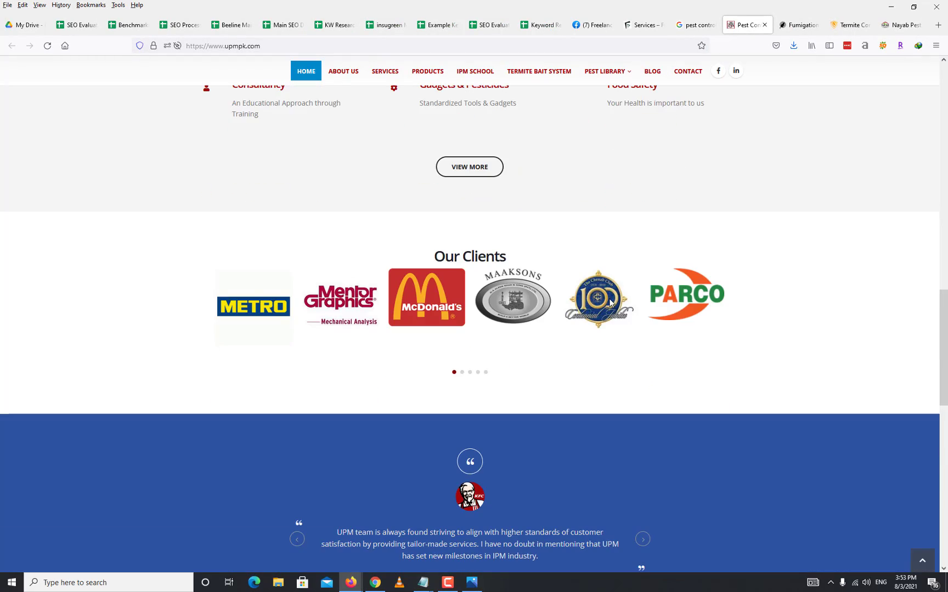
{"action": "scroll", "coordinate": [610, 302], "scroll_direction": "up", "scroll_amount": 7}
{"action": "left_click", "coordinate": [257, 45]}
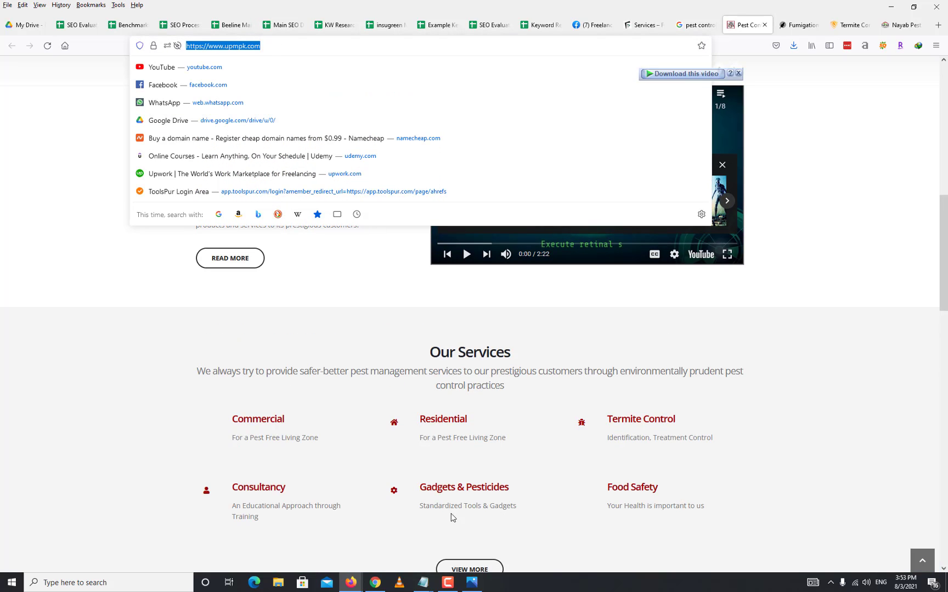
{"action": "key", "text": "ctrl+c"}
{"action": "left_click", "coordinate": [423, 582]}
{"action": "left_click", "coordinate": [464, 549]}
{"action": "key", "text": "ctrl+v"}
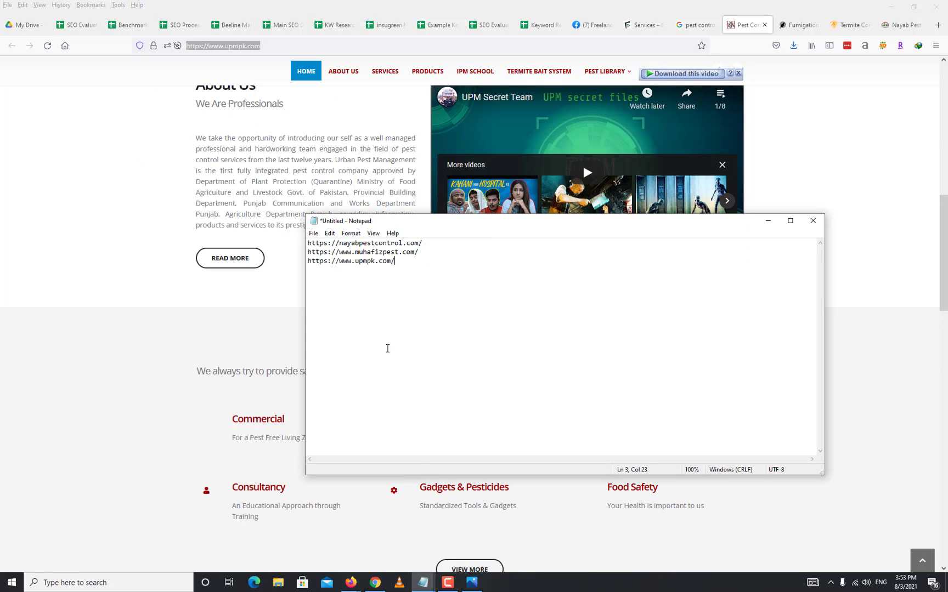
- Examine the Fumigation.pk page for Lahore, including its company listings, service description and footer categories
{"action": "left_click", "coordinate": [797, 25]}
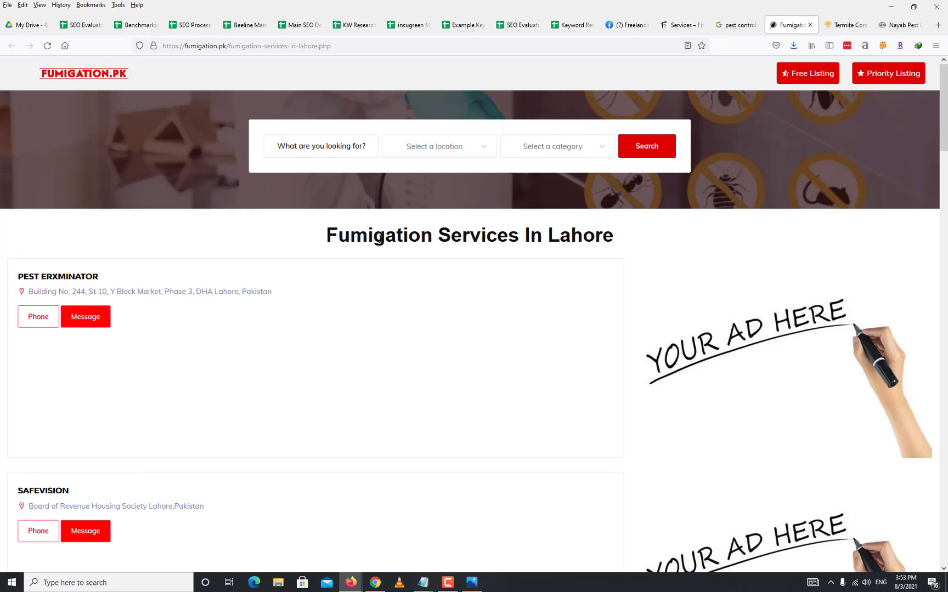
{"action": "scroll", "coordinate": [401, 243], "scroll_direction": "down", "scroll_amount": 5}
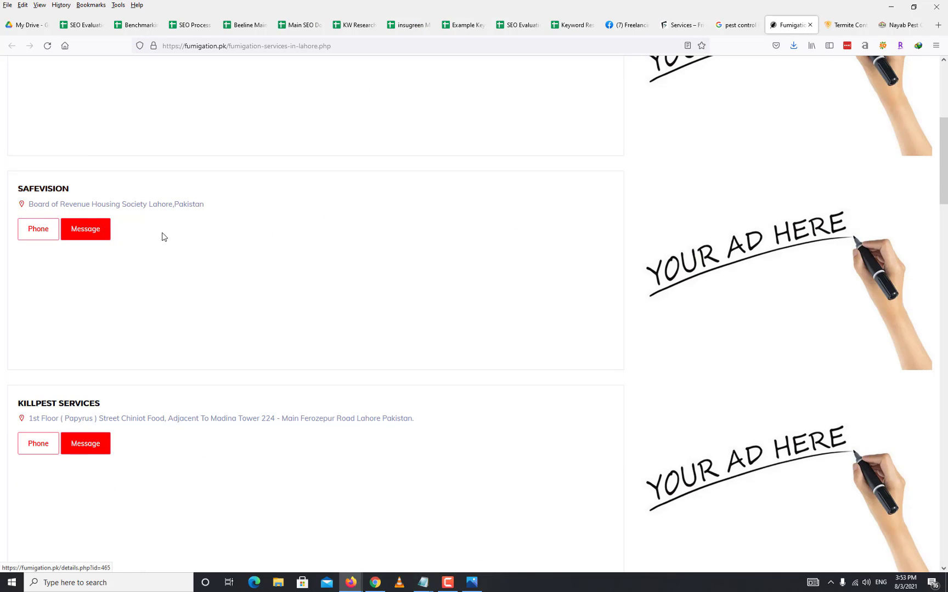
{"action": "scroll", "coordinate": [469, 257], "scroll_direction": "down", "scroll_amount": 6}
{"action": "scroll", "coordinate": [469, 256], "scroll_direction": "down", "scroll_amount": 4}
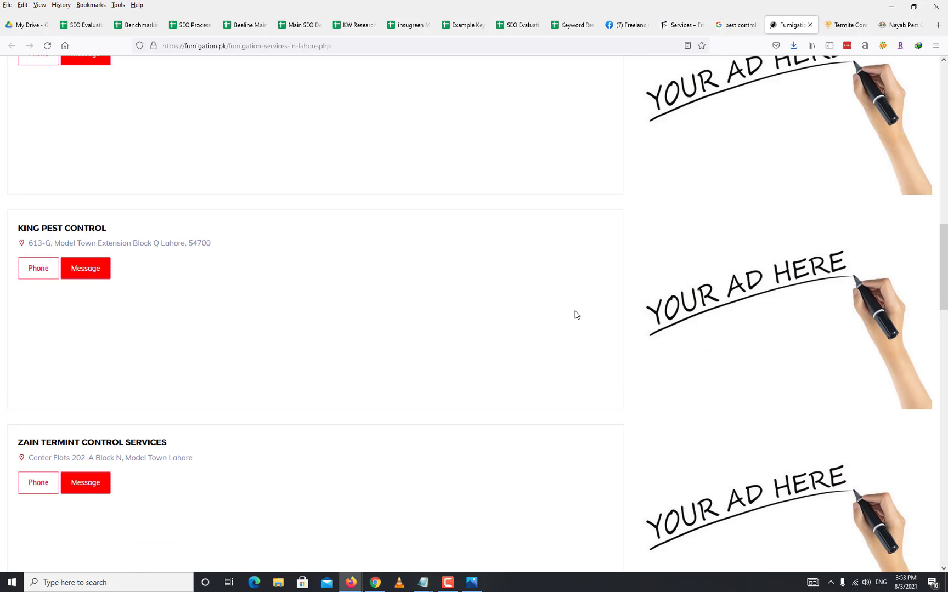
{"action": "scroll", "coordinate": [576, 314], "scroll_direction": "down", "scroll_amount": 20}
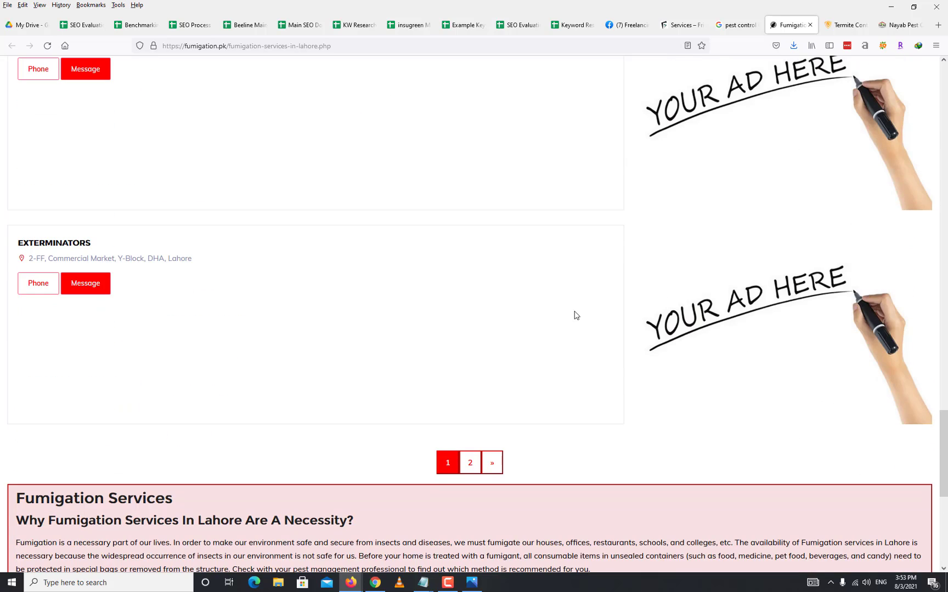
{"action": "scroll", "coordinate": [573, 315], "scroll_direction": "down", "scroll_amount": 3}
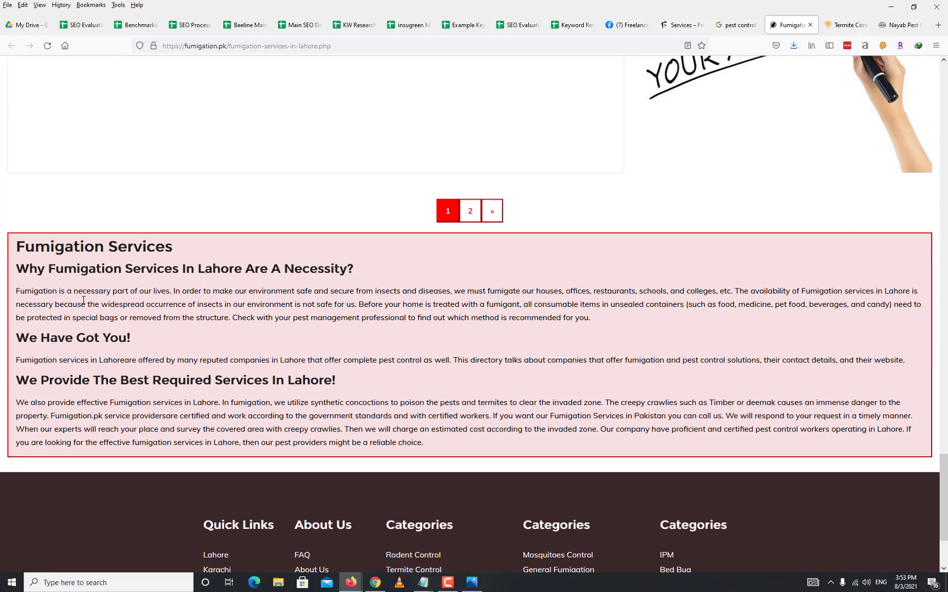
{"action": "scroll", "coordinate": [631, 427], "scroll_direction": "down", "scroll_amount": 3}
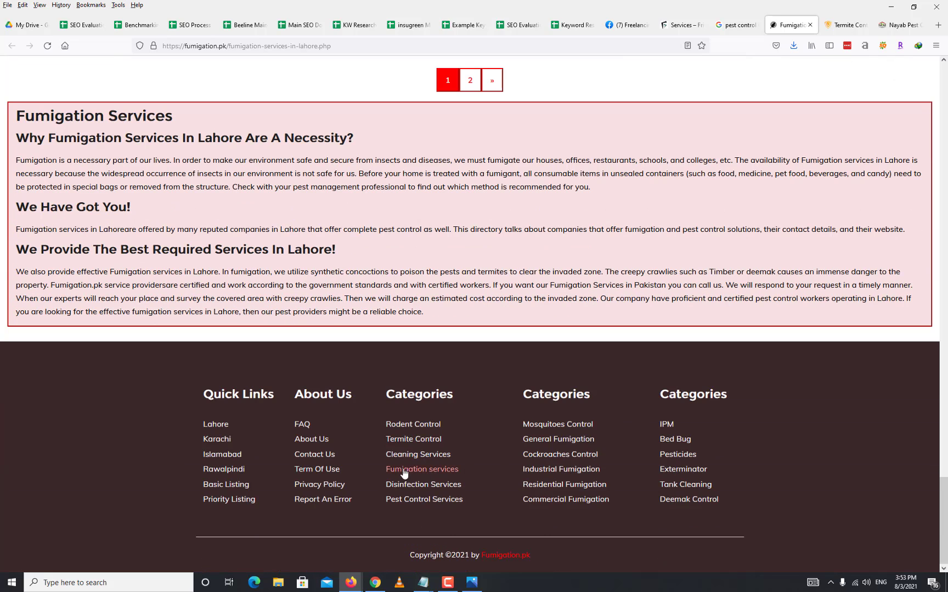
{"action": "scroll", "coordinate": [619, 196], "scroll_direction": "up", "scroll_amount": 4}
{"action": "scroll", "coordinate": [619, 196], "scroll_direction": "down", "scroll_amount": 4}
{"action": "left_click_drag", "start_coordinate": [229, 47], "coordinate": [124, 54]}
{"action": "left_click", "coordinate": [423, 582]}
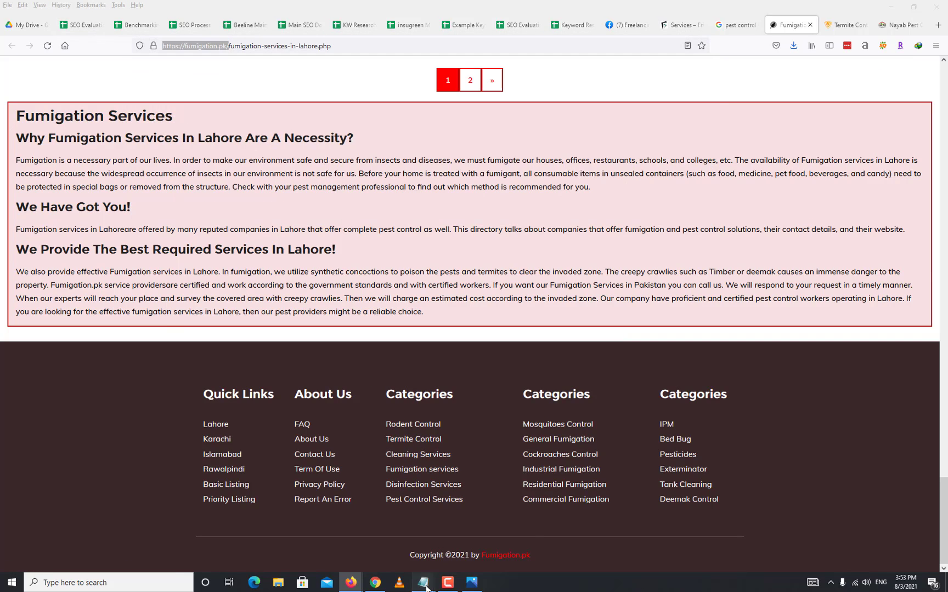
{"action": "left_click", "coordinate": [483, 555]}
{"action": "key", "text": "ctrl+v"}
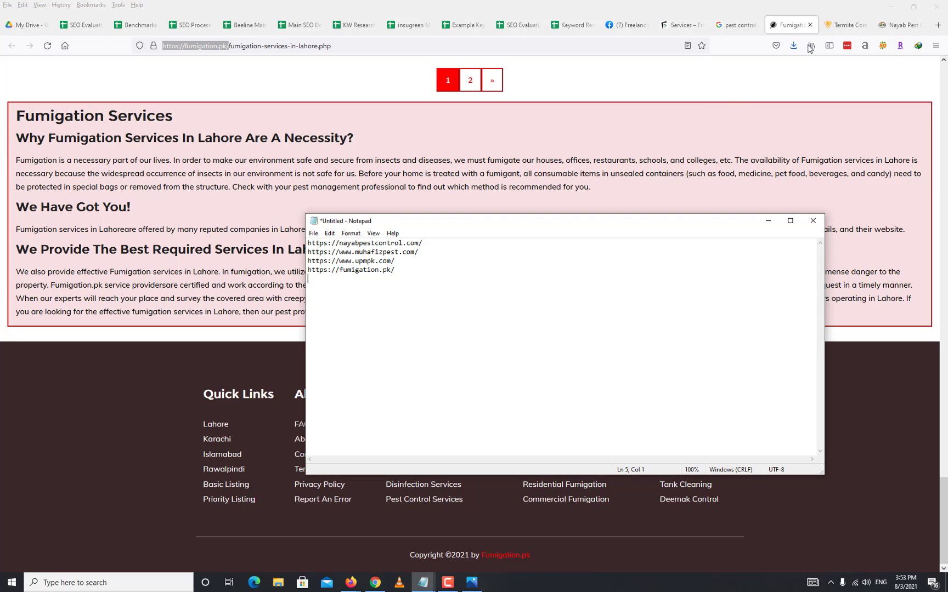
{"action": "left_click", "coordinate": [809, 25]}
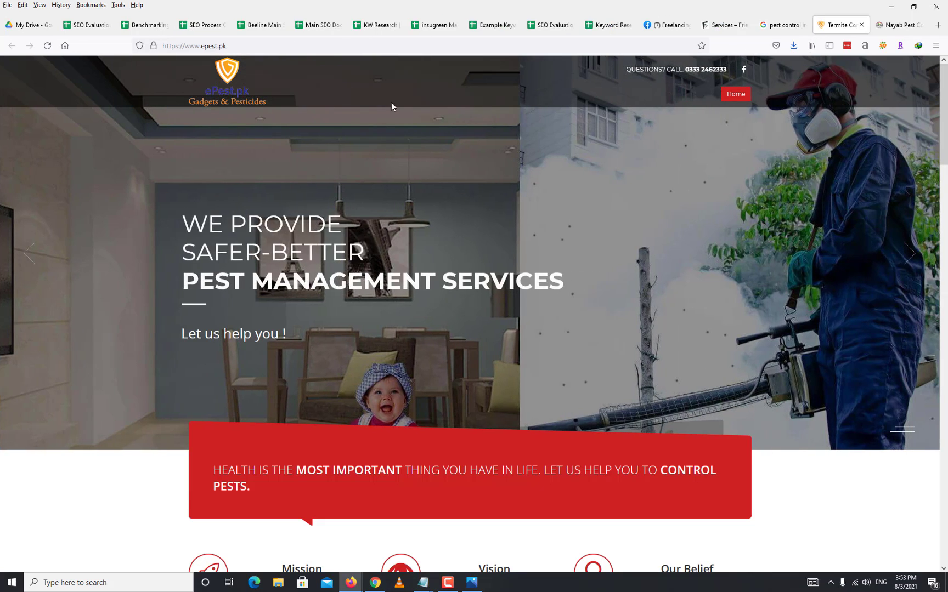
{"action": "scroll", "coordinate": [391, 102], "scroll_direction": "down", "scroll_amount": 1}
{"action": "left_click", "coordinate": [221, 46]}
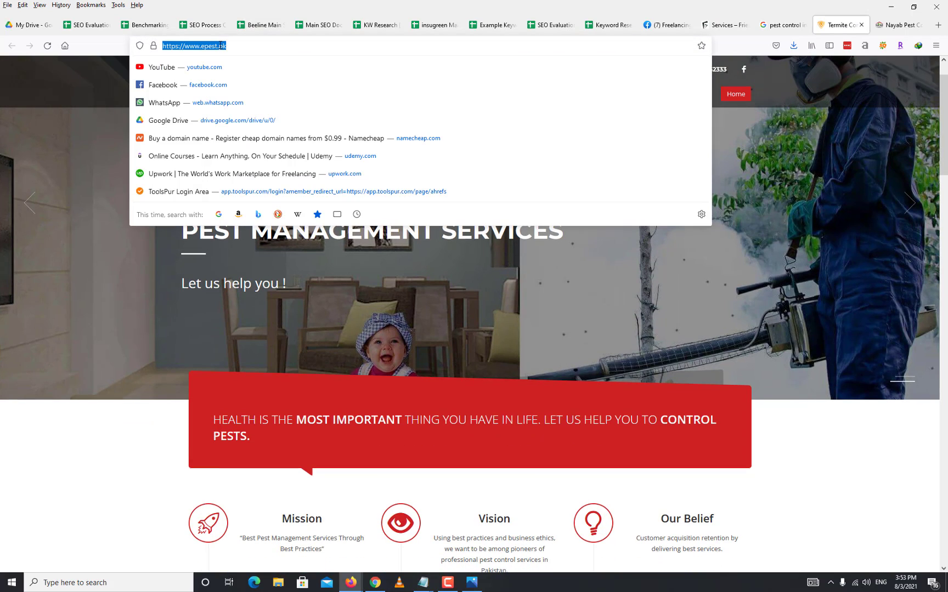
{"action": "left_click", "coordinate": [861, 25]}
{"action": "mouse_move", "coordinate": [432, 586]}
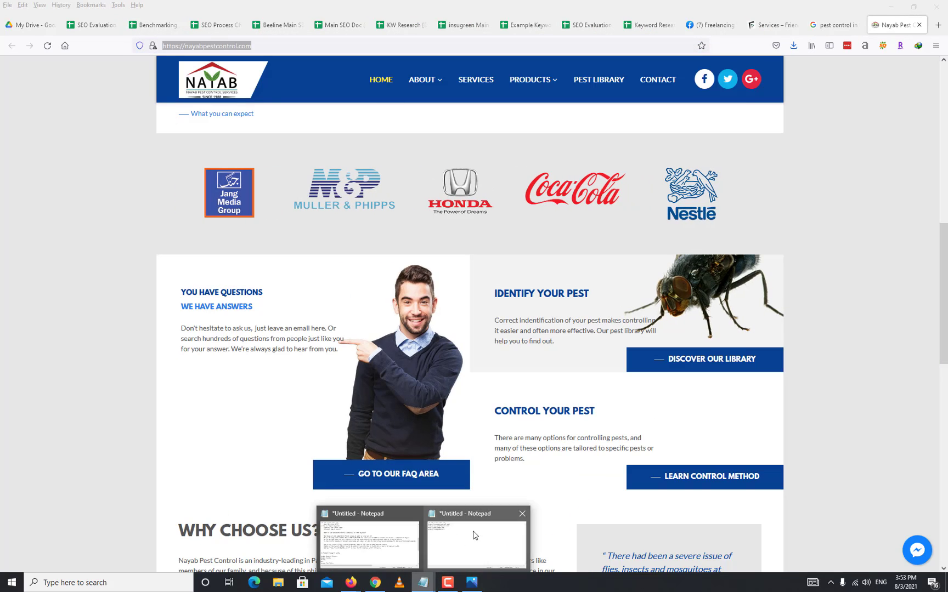
{"action": "left_click", "coordinate": [469, 533]}
{"action": "key", "text": "ctrl+v"}
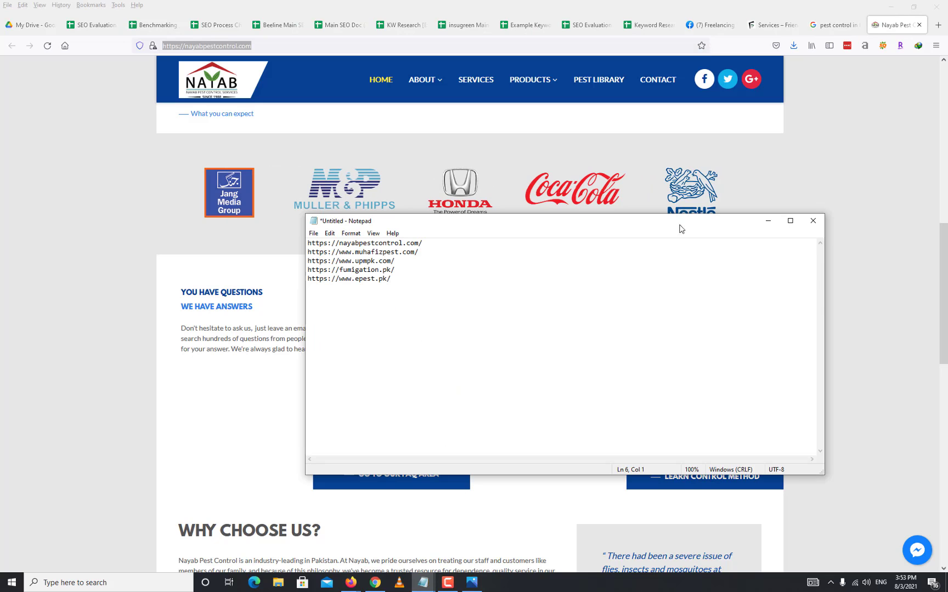
- Return to the Google results for "pest control in lahore"
{"action": "left_click", "coordinate": [835, 130]}
{"action": "left_click", "coordinate": [833, 25]}
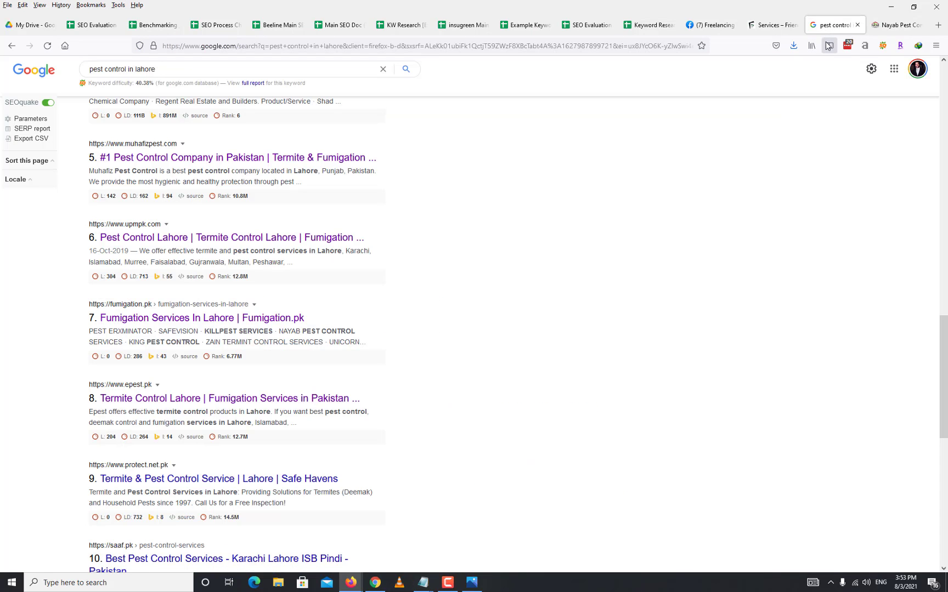
{"action": "left_click", "coordinate": [906, 26]}
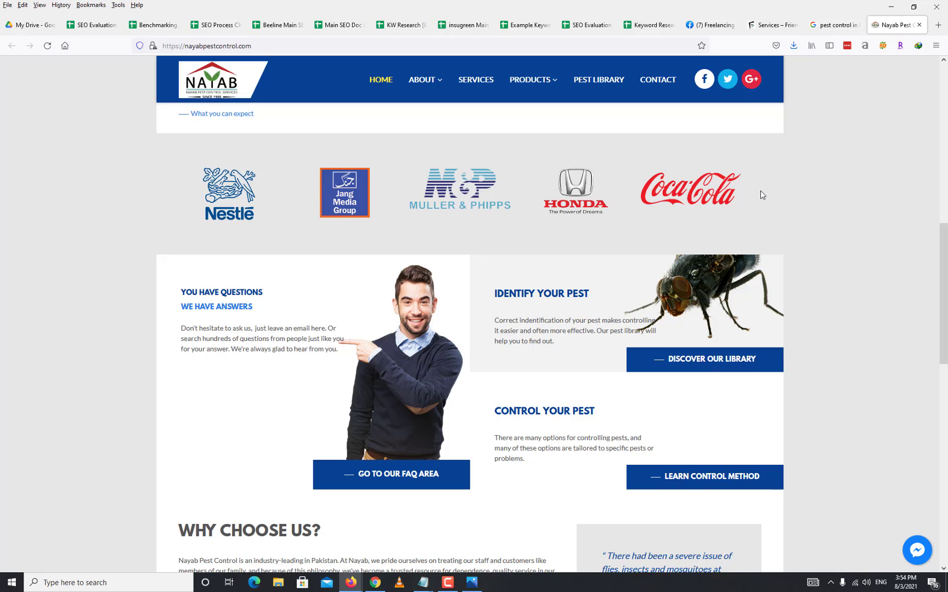
{"action": "left_click", "coordinate": [834, 25]}
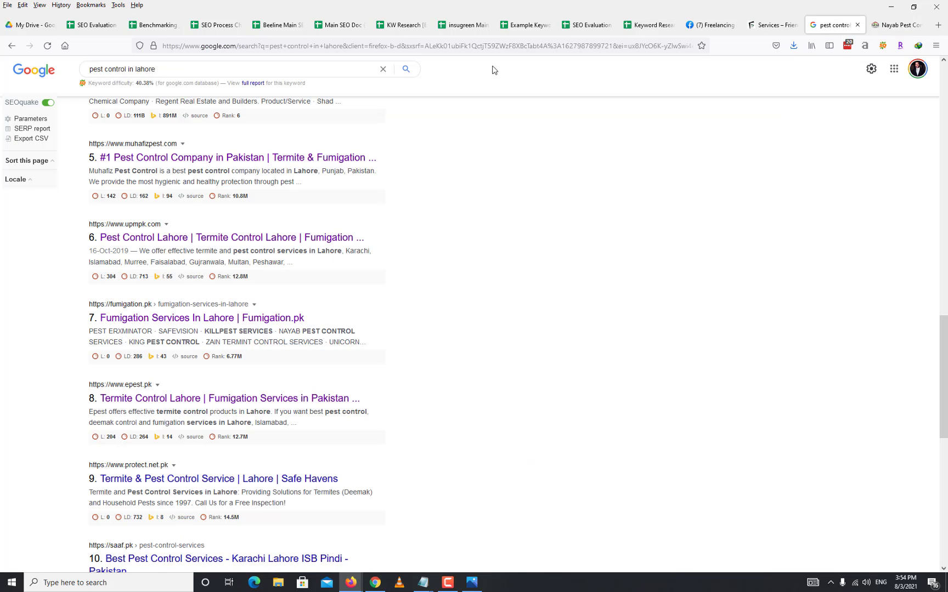
- Search Google for "google keyword planner"
{"action": "left_click", "coordinate": [282, 44]}
{"action": "key", "text": "BackSpace"}
{"action": "type", "text": "google "}
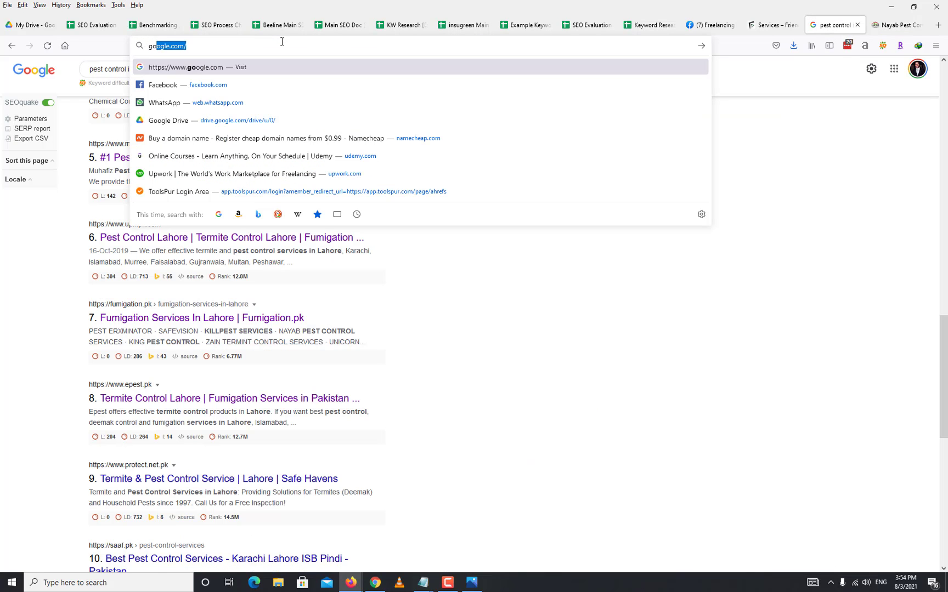
{"action": "type", "text": "keywords"}
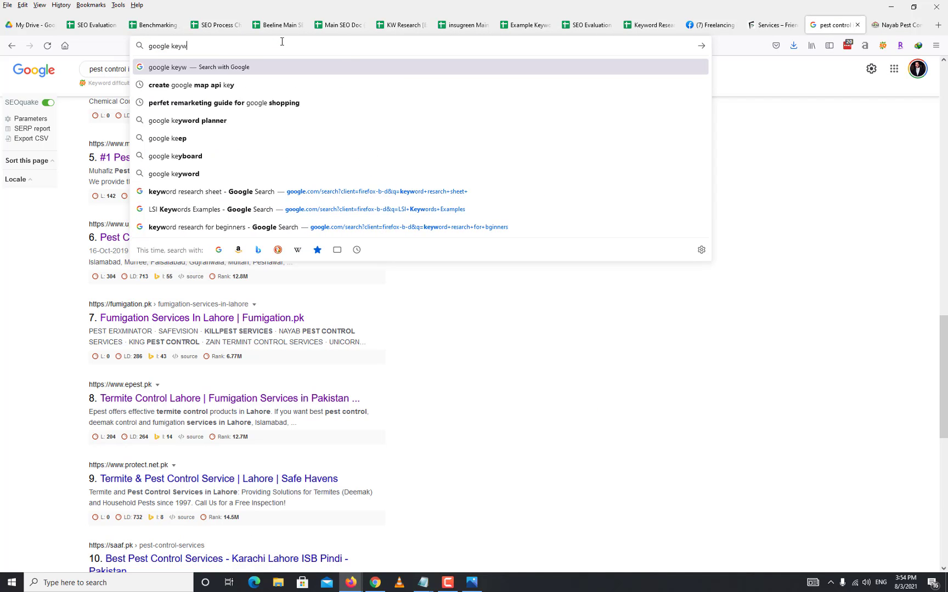
{"action": "key", "text": "Down"}
{"action": "key", "text": "Down"}
{"action": "key", "text": "Up"}
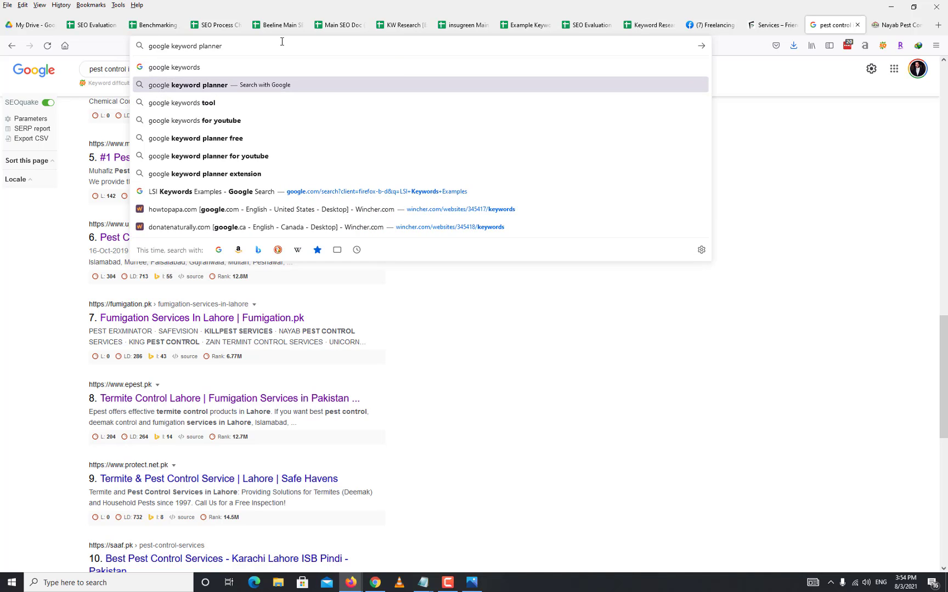
{"action": "key", "text": "Return"}
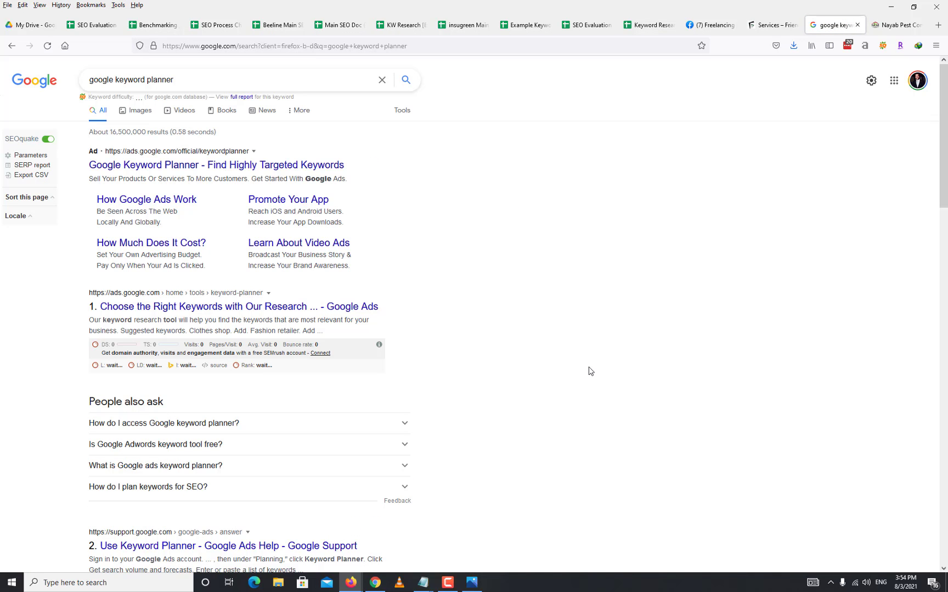
- Open Google Ads Keyword Planner with the signed-in account, dismiss the update notice and start discovering new keywords
{"action": "left_click", "coordinate": [263, 307]}
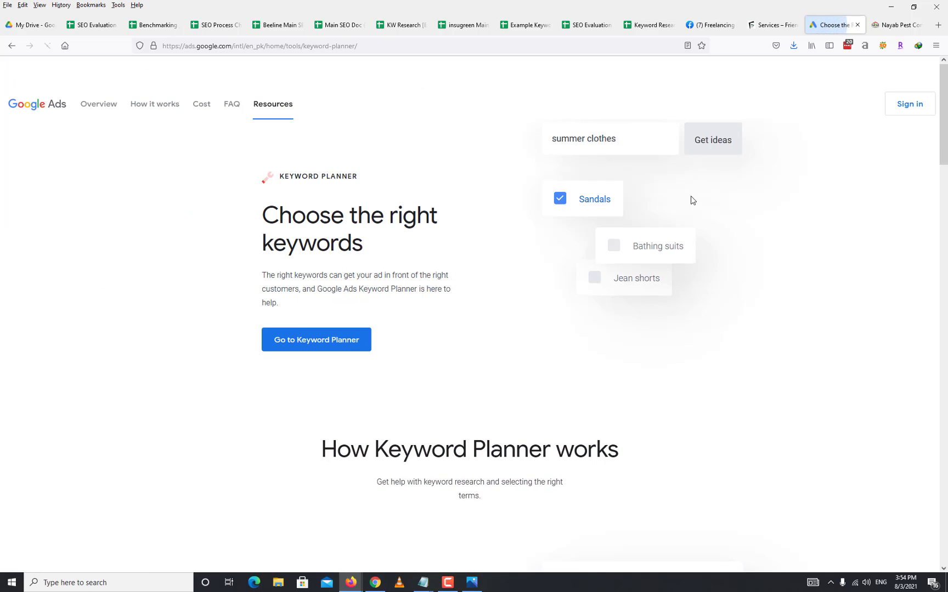
{"action": "left_click", "coordinate": [908, 106]}
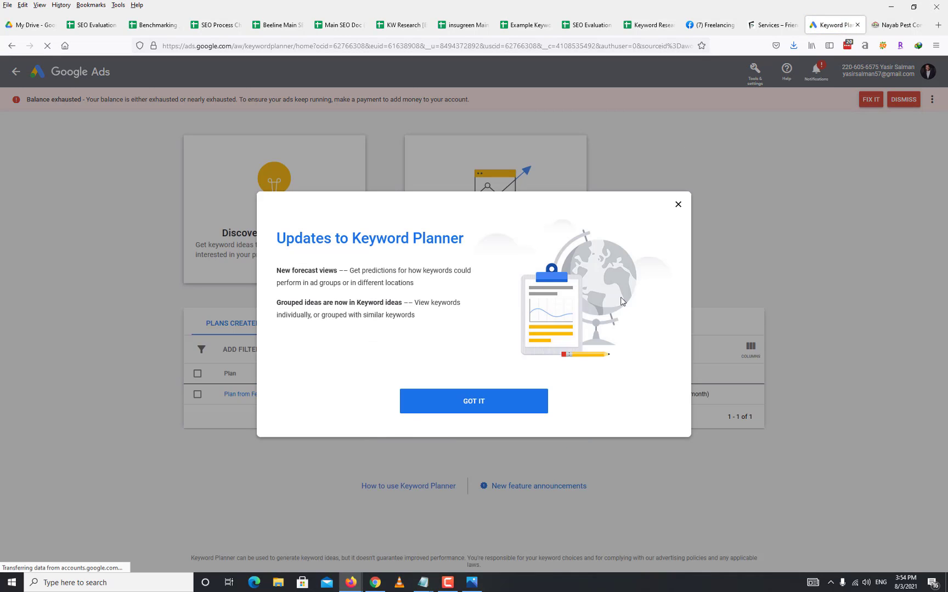
{"action": "left_click", "coordinate": [674, 205]}
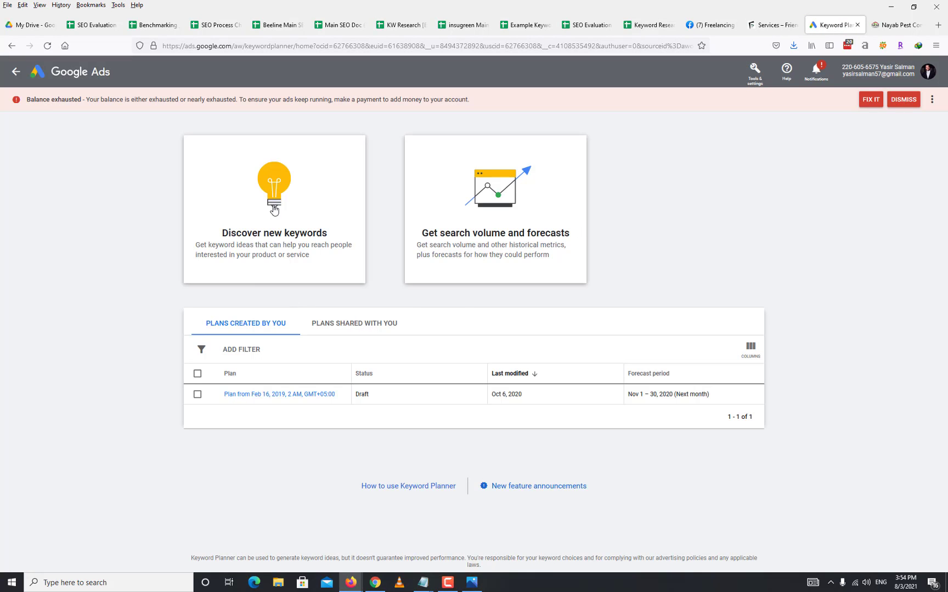
{"action": "left_click", "coordinate": [274, 210]}
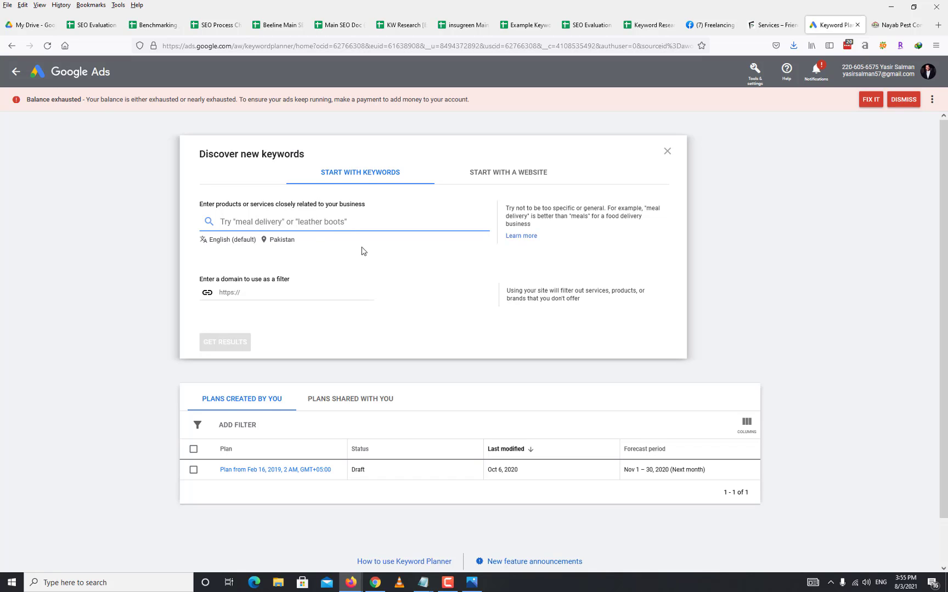
{"action": "left_click", "coordinate": [289, 241]}
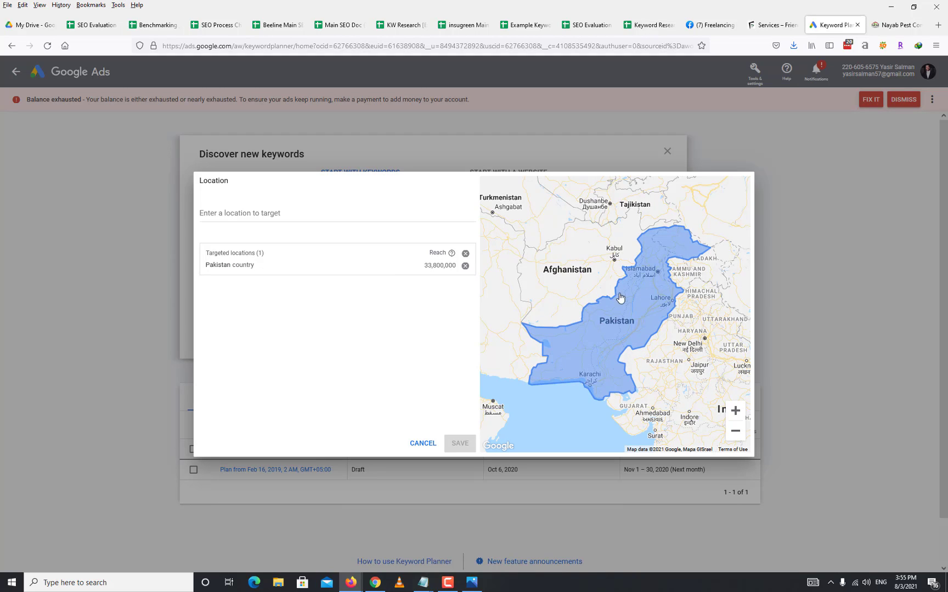
{"action": "left_click", "coordinate": [423, 443]}
{"action": "left_click", "coordinate": [277, 242]}
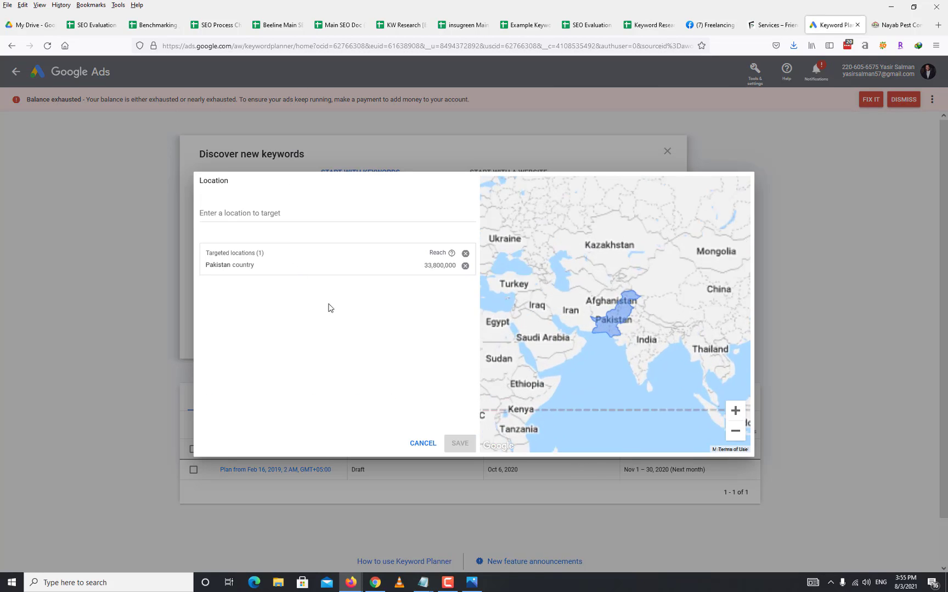
{"action": "left_click", "coordinate": [285, 213]}
{"action": "type", "text": "Aus"}
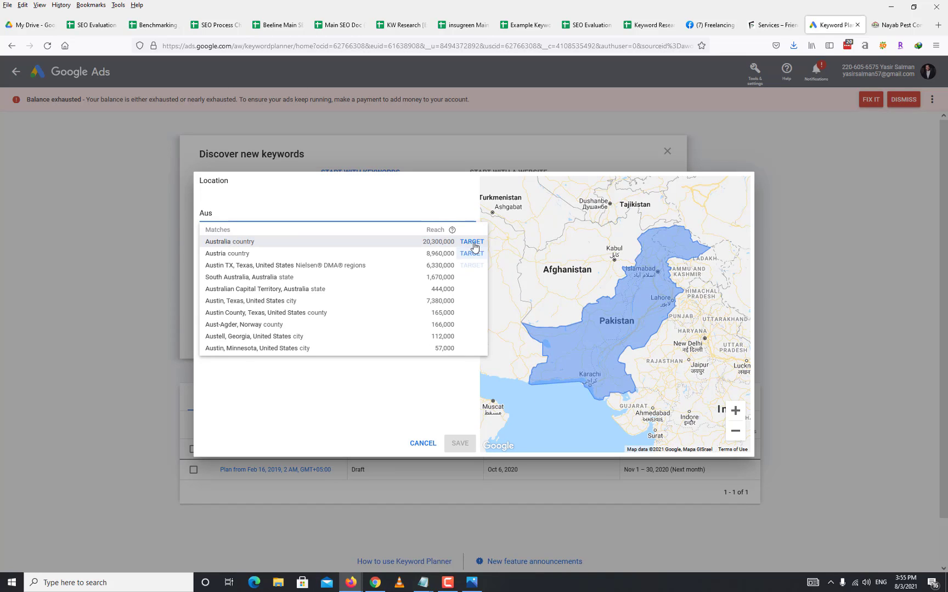
{"action": "left_click", "coordinate": [472, 242]}
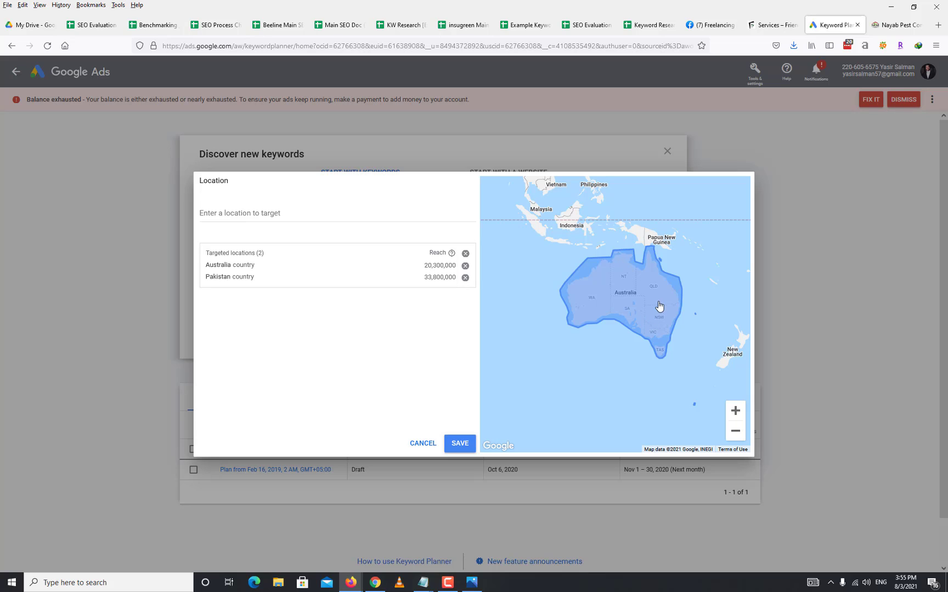
{"action": "left_click", "coordinate": [465, 266]}
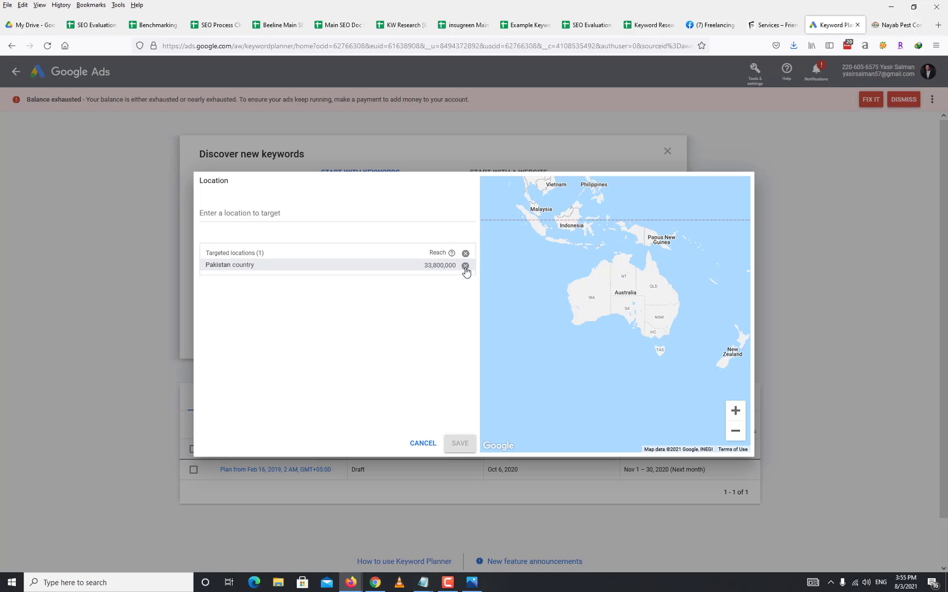
{"action": "left_click", "coordinate": [423, 444]}
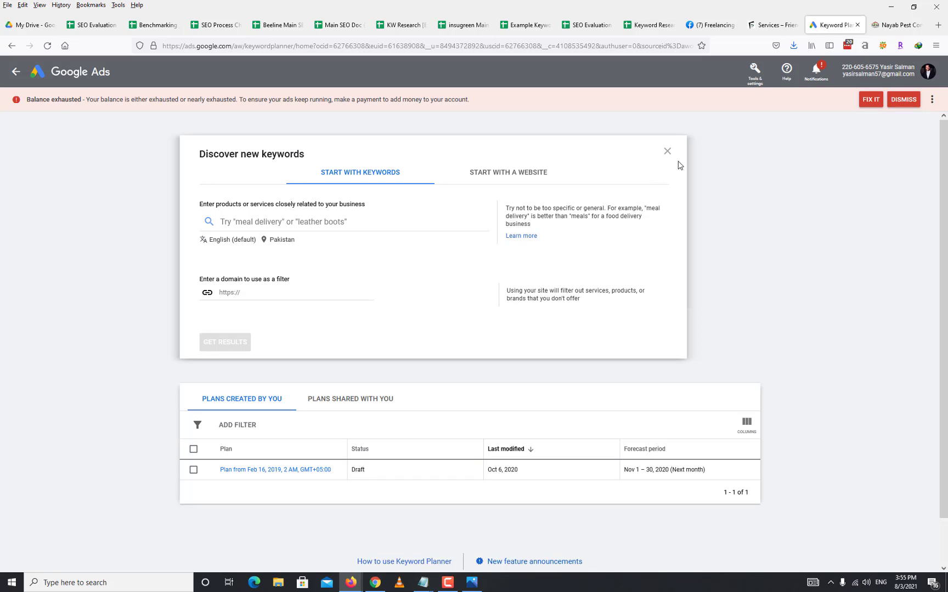
- Copy the five keywords under the pest control theme from the Seed List sheet of the keyword research spreadsheet
{"action": "left_click", "coordinate": [648, 25]}
{"action": "left_click", "coordinate": [298, 213]}
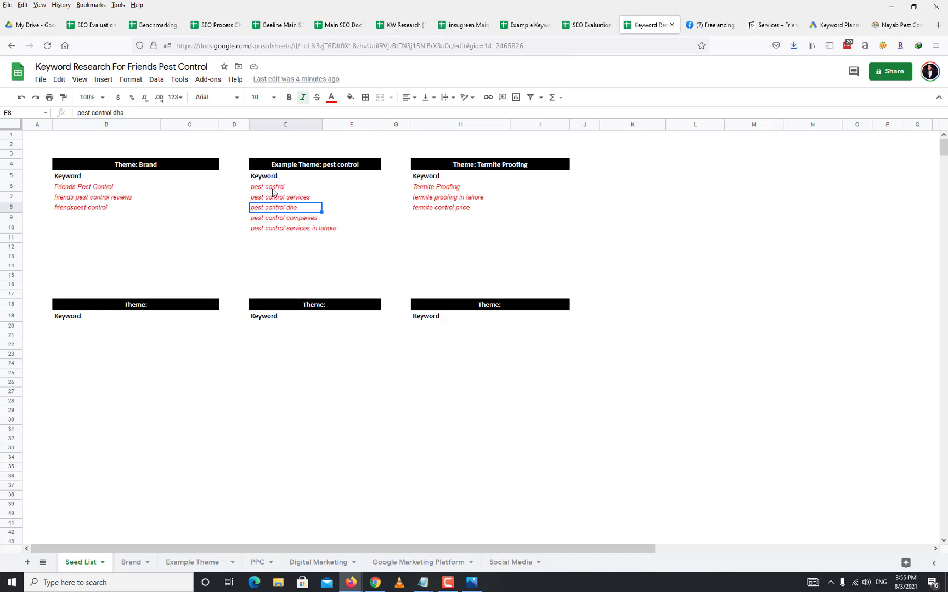
{"action": "left_click_drag", "start_coordinate": [273, 192], "coordinate": [347, 232]}
{"action": "key", "text": "ctrl+c"}
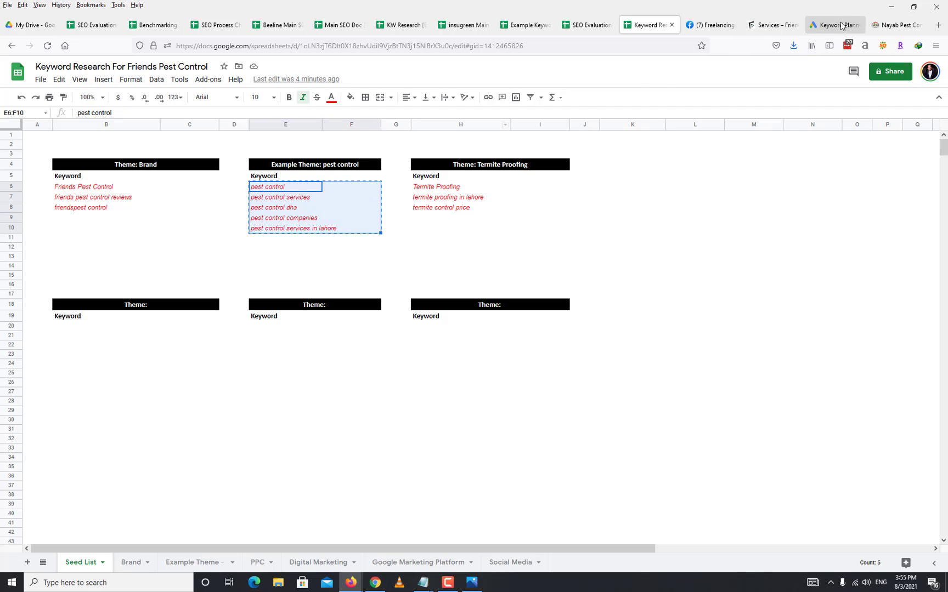
- Enter the copied pest control keywords in Keyword Planner and get keyword ideas for Pakistan in English
{"action": "left_click", "coordinate": [822, 25]}
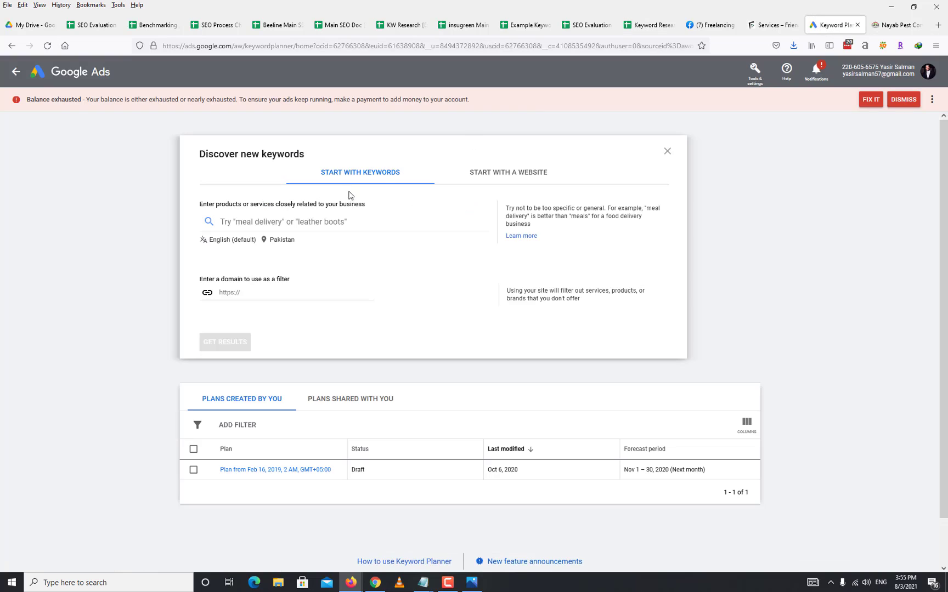
{"action": "left_click", "coordinate": [311, 221]}
{"action": "key", "text": "ctrl+v"}
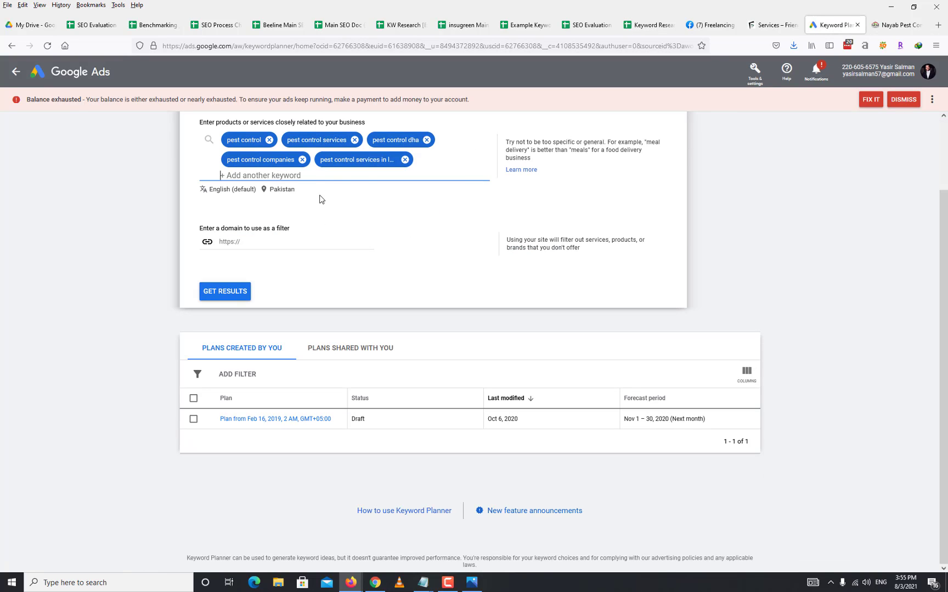
{"action": "scroll", "coordinate": [636, 220], "scroll_direction": "up", "scroll_amount": 2}
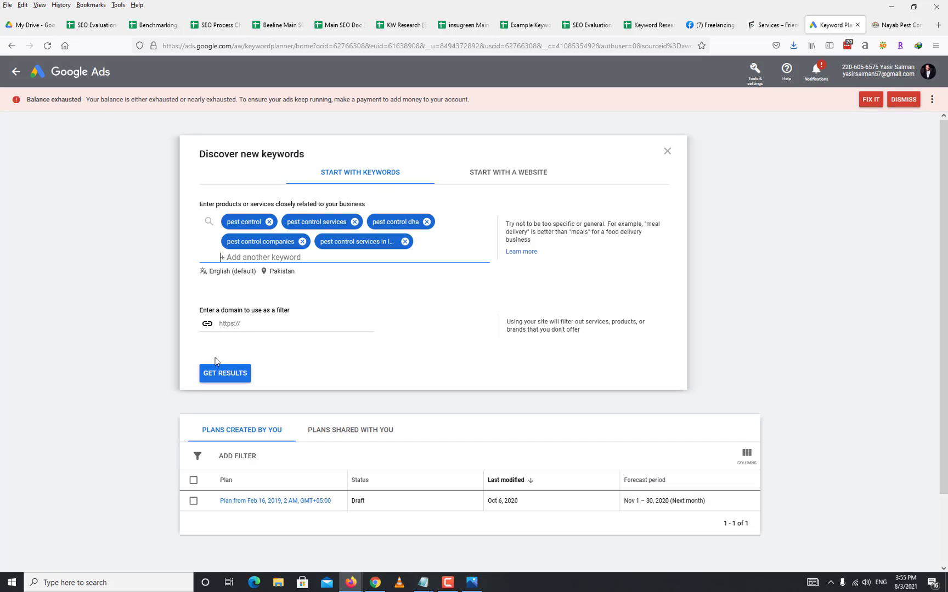
{"action": "left_click", "coordinate": [224, 375]}
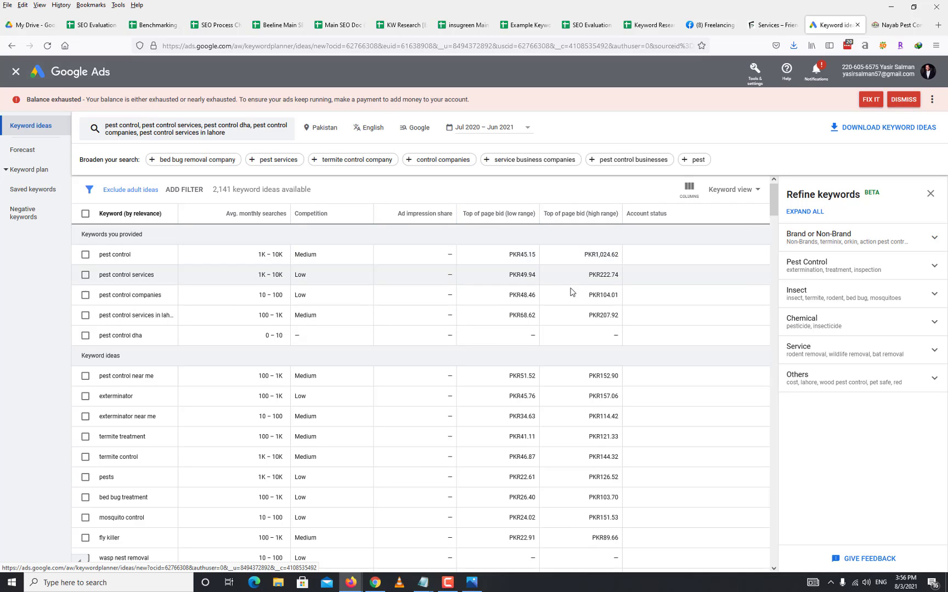
{"action": "left_click", "coordinate": [891, 26]}
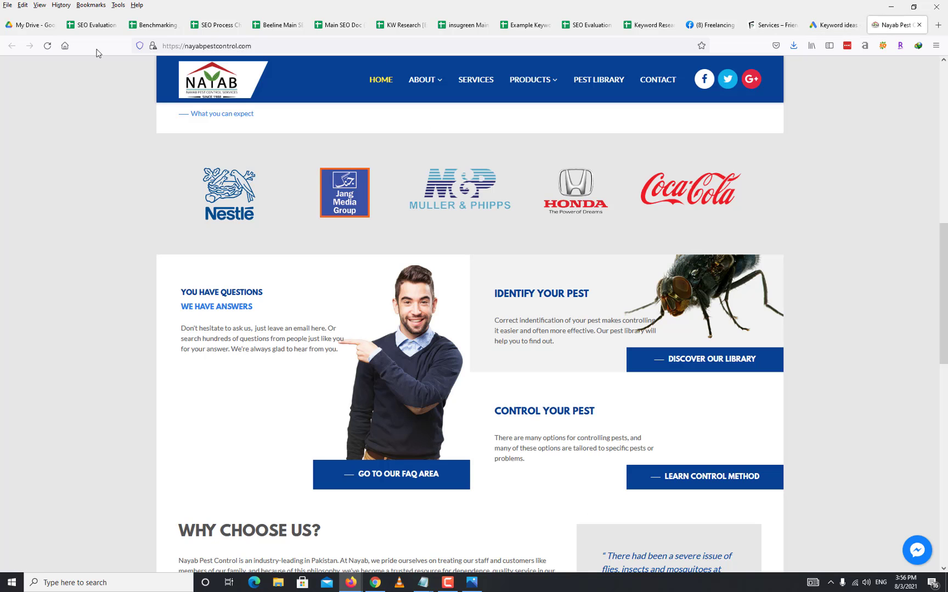
{"action": "left_click", "coordinate": [828, 29]}
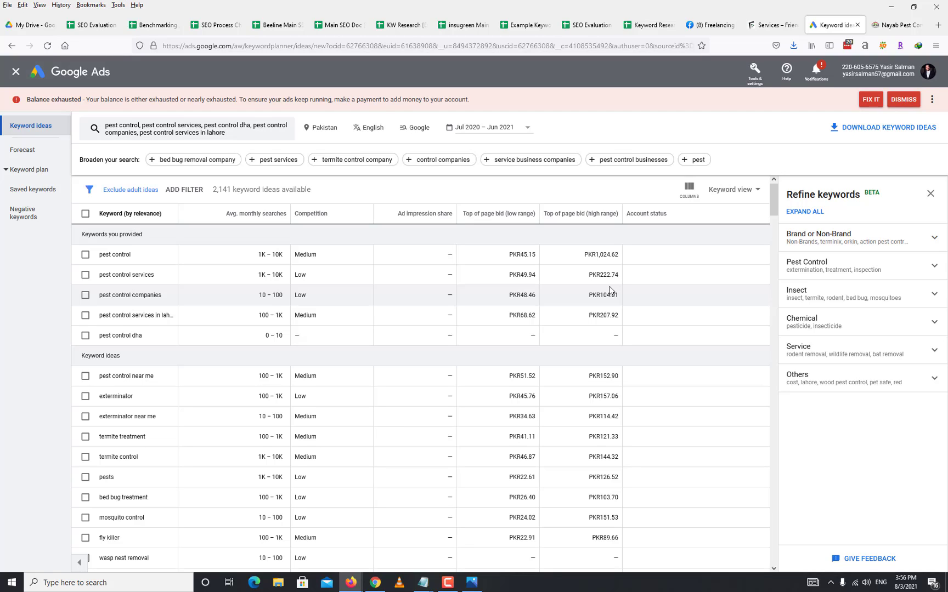
- Look through the keyword ideas and widen the Keyword column so that long keywords are fully readable
{"action": "scroll", "coordinate": [554, 309], "scroll_direction": "down", "scroll_amount": 2}
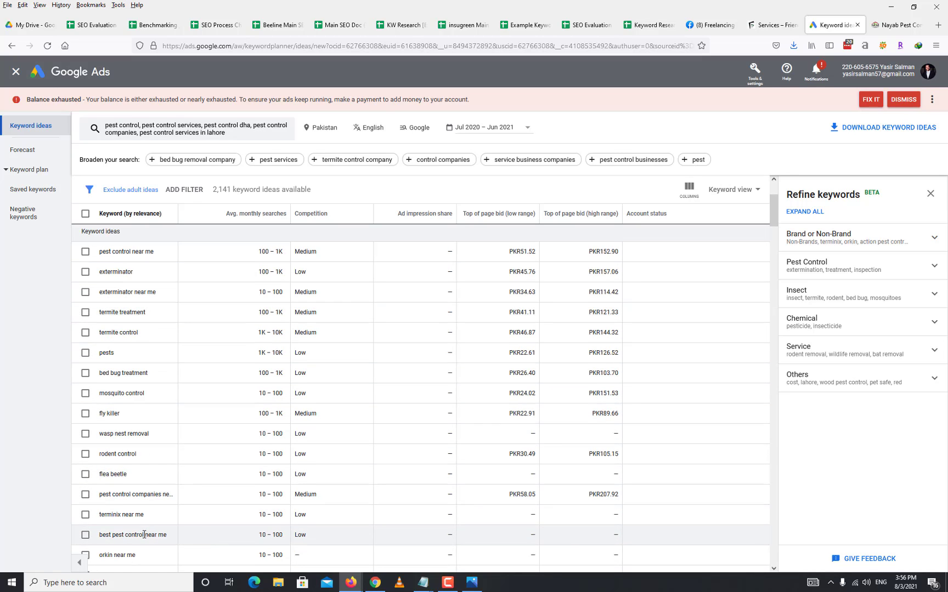
{"action": "scroll", "coordinate": [384, 510], "scroll_direction": "down", "scroll_amount": 1}
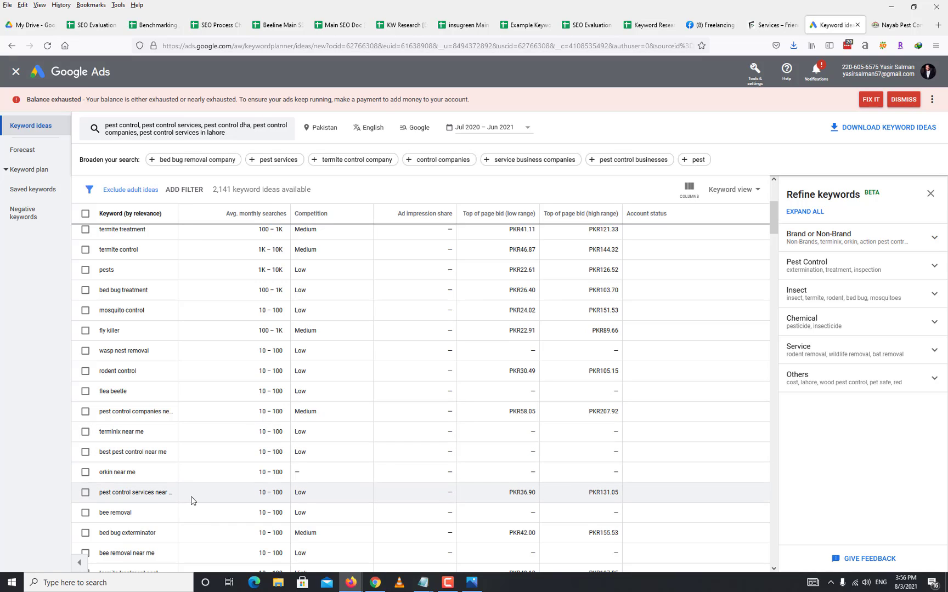
{"action": "scroll", "coordinate": [411, 499], "scroll_direction": "down", "scroll_amount": 1}
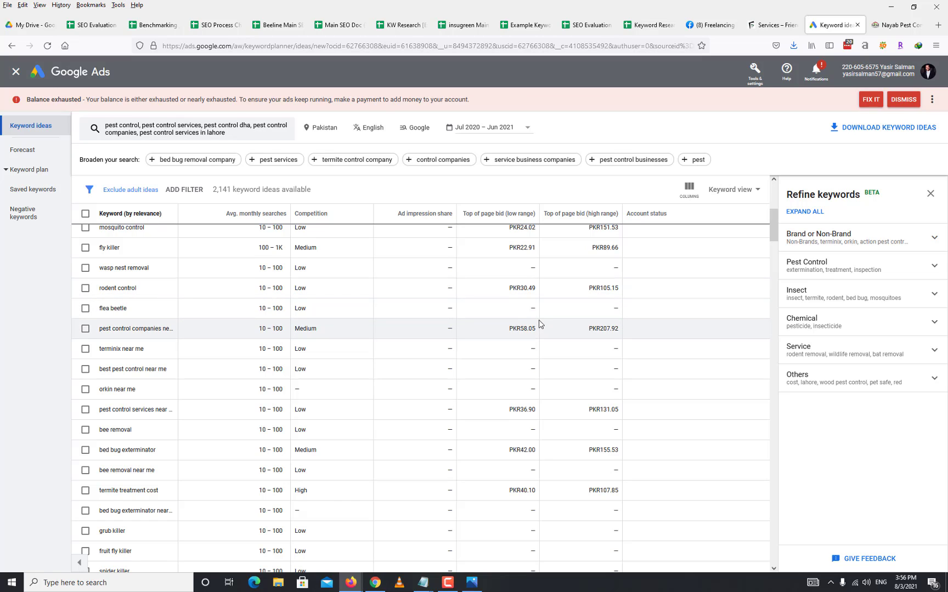
{"action": "scroll", "coordinate": [538, 319], "scroll_direction": "up", "scroll_amount": 5}
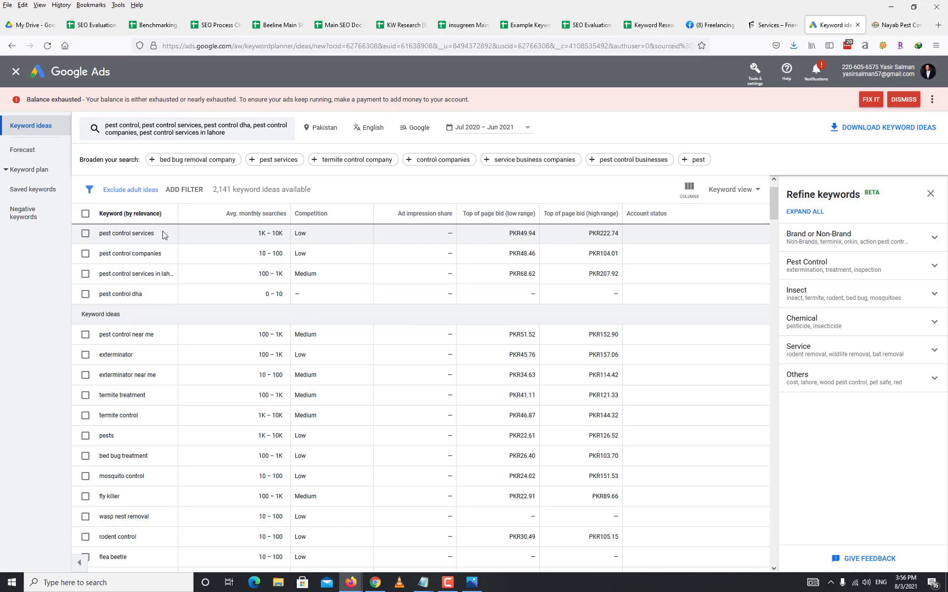
{"action": "left_click_drag", "start_coordinate": [177, 209], "coordinate": [233, 209]}
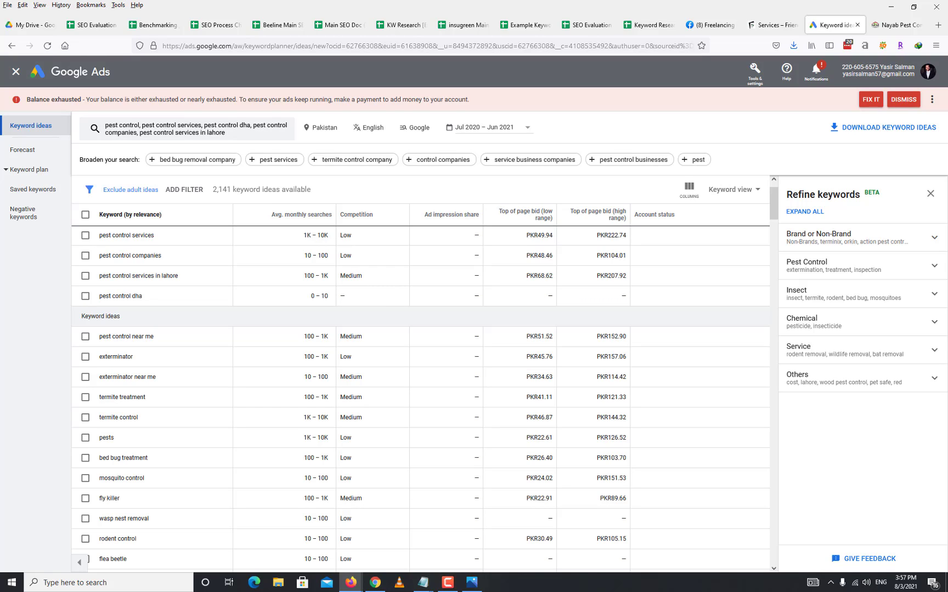
- Check the column headings of the Brand and Example Theme sheets in the keyword research spreadsheet
{"action": "left_click", "coordinate": [643, 27]}
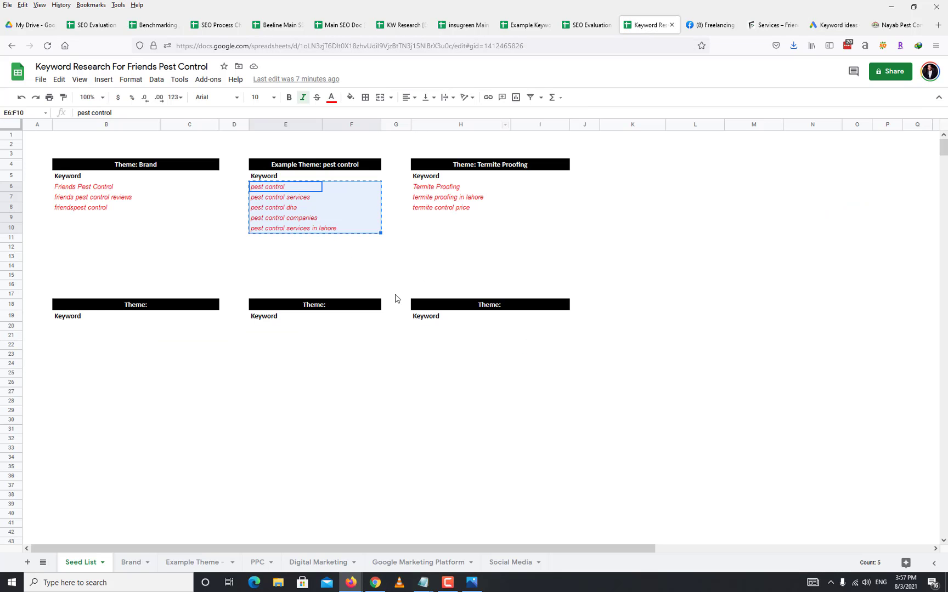
{"action": "left_click", "coordinate": [132, 562]}
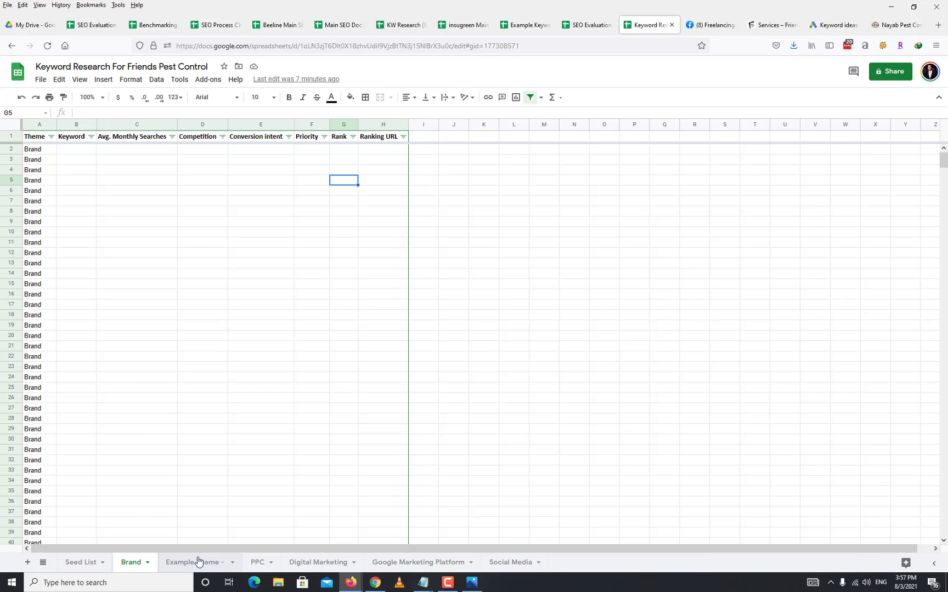
{"action": "left_click", "coordinate": [196, 562]}
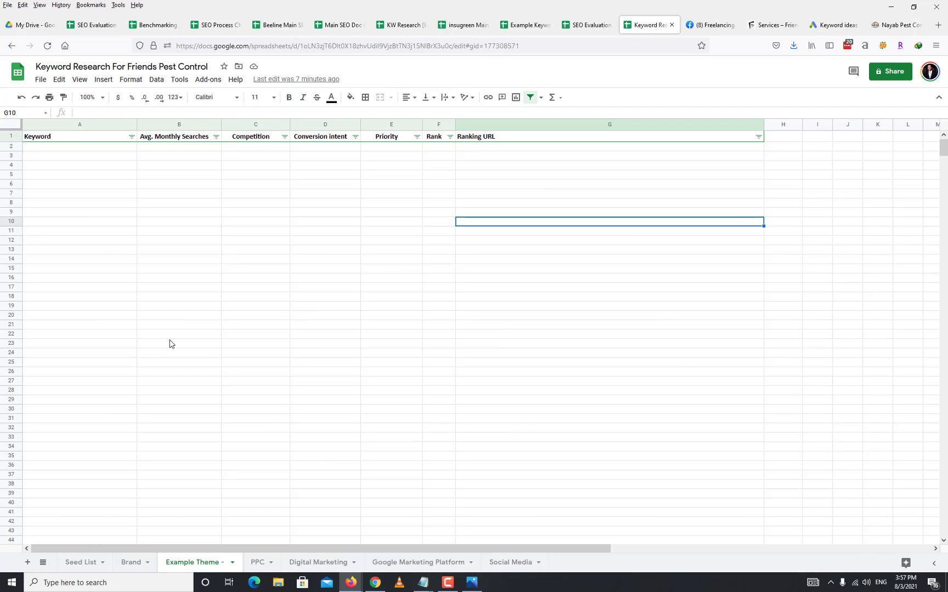
{"action": "left_click", "coordinate": [512, 148]}
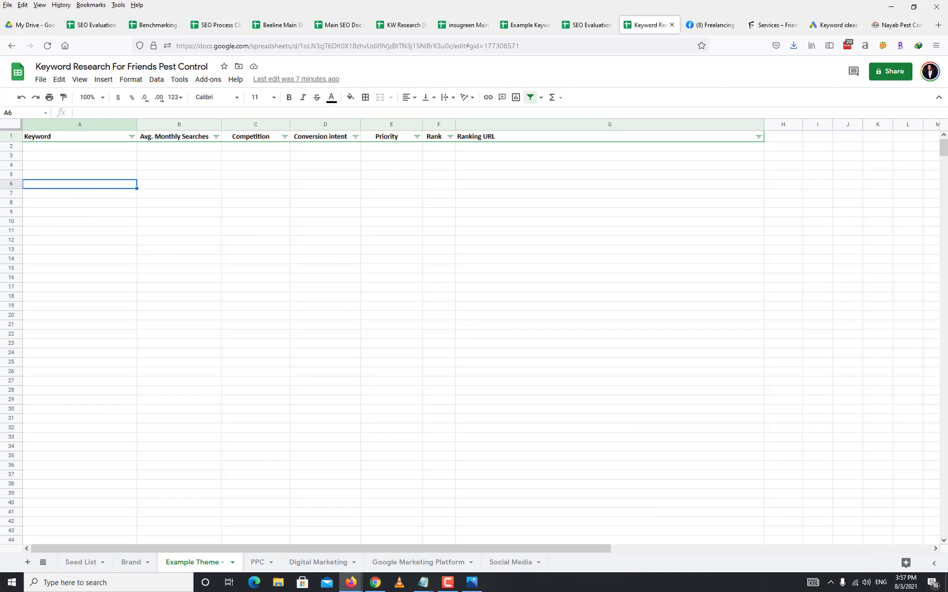
{"action": "left_click", "coordinate": [590, 25]}
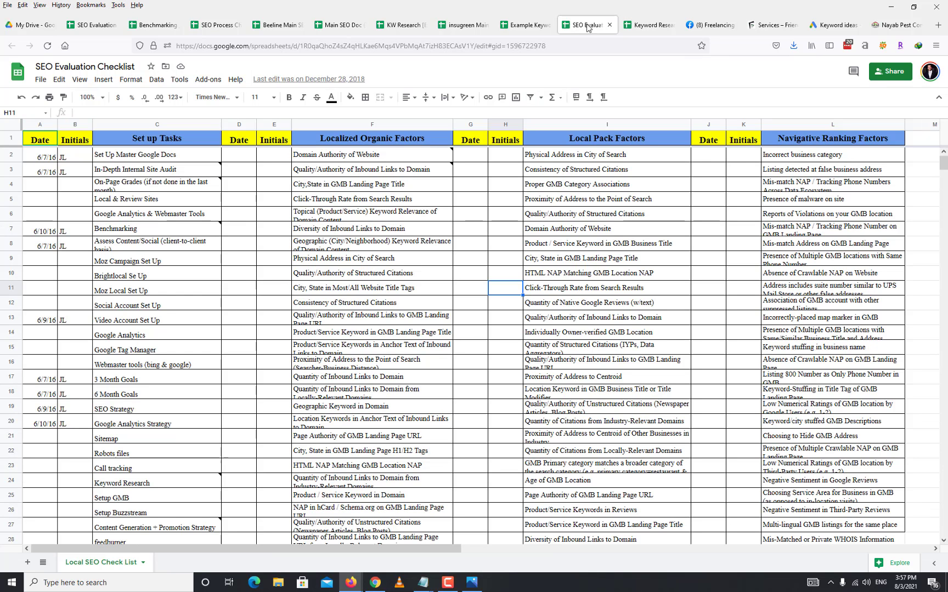
- Switch to the Keyword Planner results and select all keyword ideas on the first page
{"action": "left_click", "coordinate": [833, 24]}
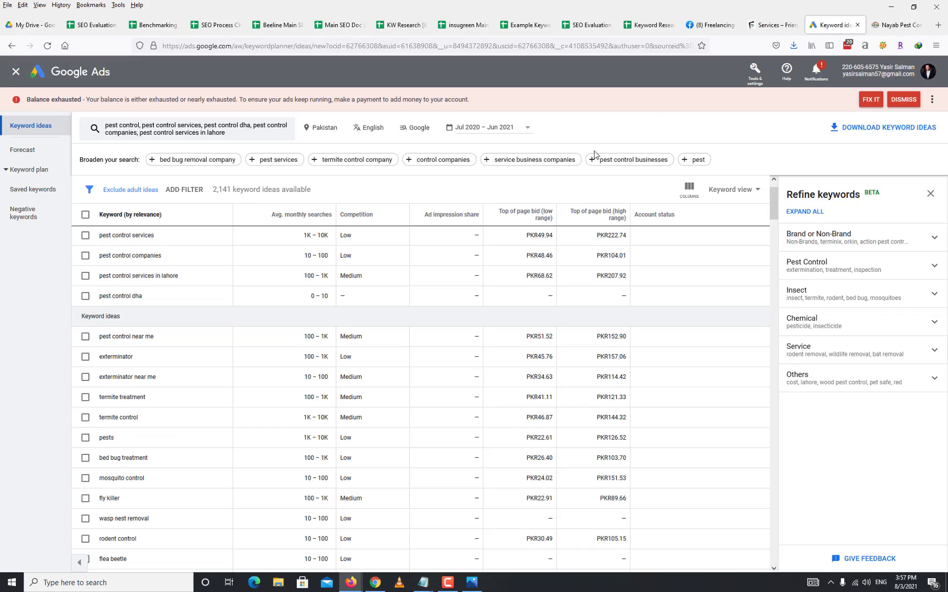
{"action": "left_click", "coordinate": [86, 235]}
{"action": "left_click", "coordinate": [85, 256]}
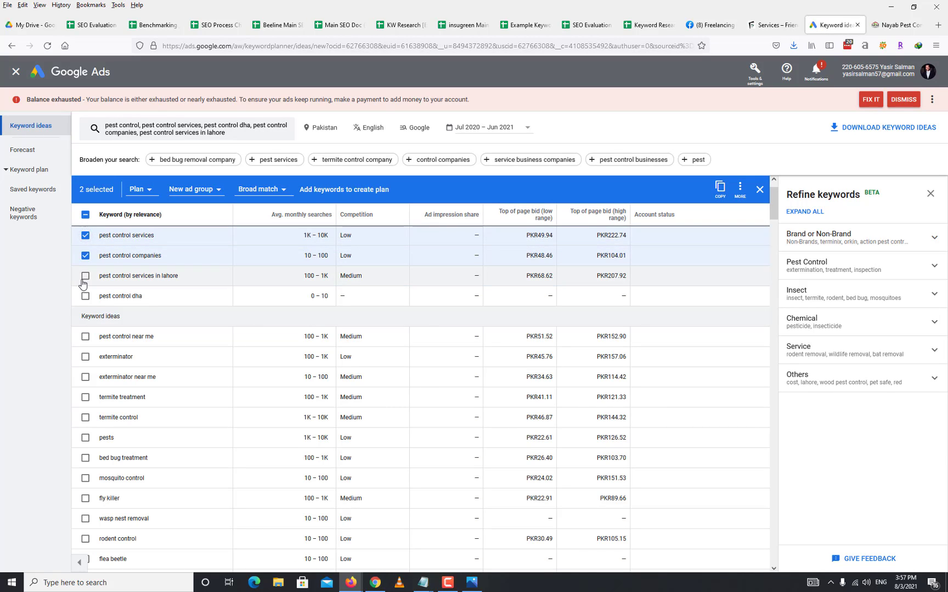
{"action": "left_click", "coordinate": [86, 276]}
{"action": "left_click", "coordinate": [87, 299]}
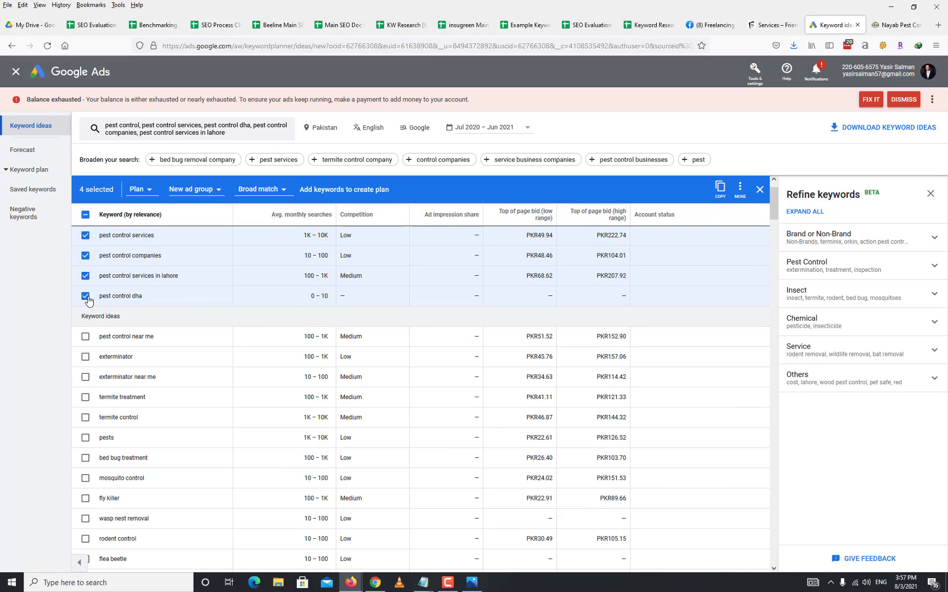
{"action": "left_click", "coordinate": [85, 215]}
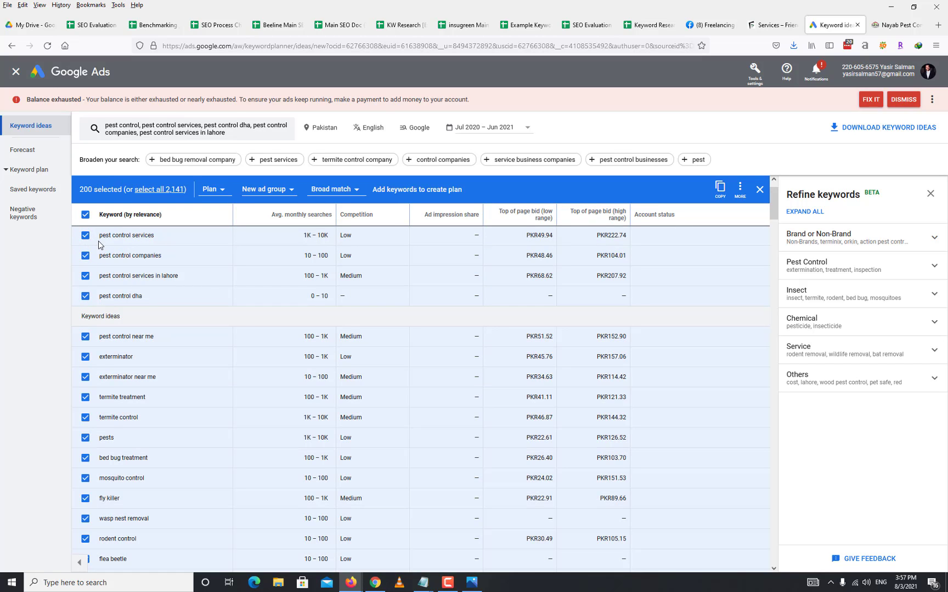
- Review the selected keyword ideas and download the keyword ideas report to Google Sheets
{"action": "scroll", "coordinate": [135, 356], "scroll_direction": "down", "scroll_amount": 6}
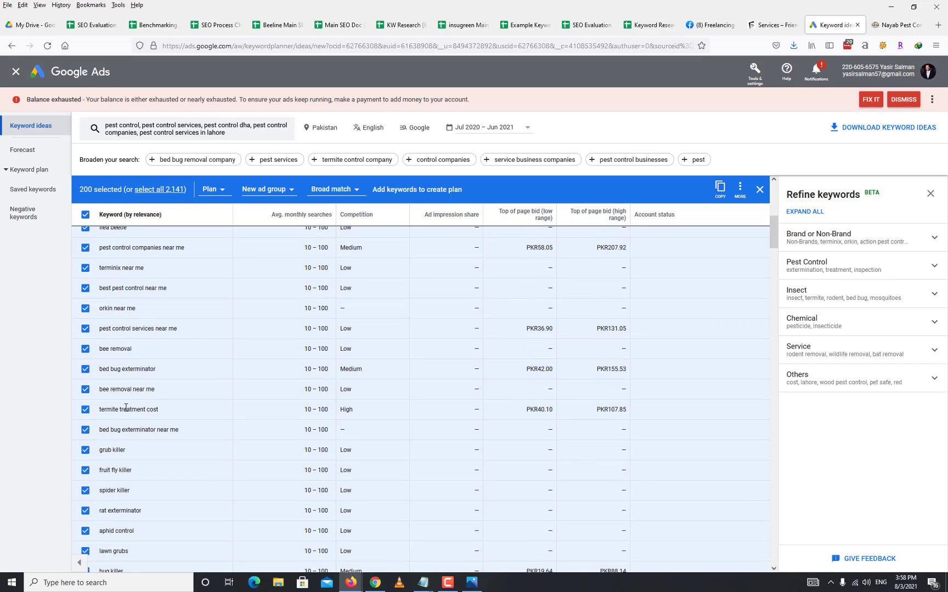
{"action": "scroll", "coordinate": [126, 408], "scroll_direction": "down", "scroll_amount": 15}
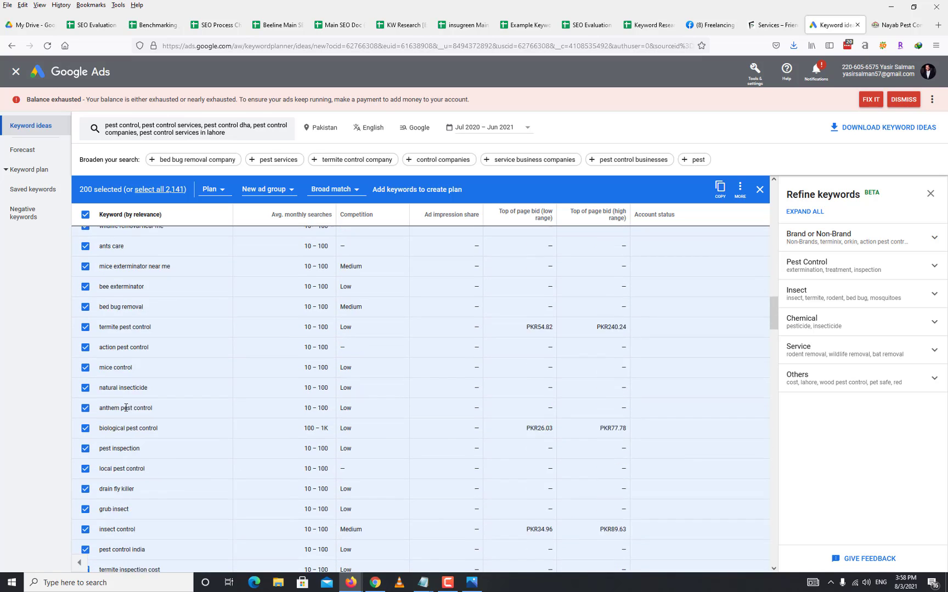
{"action": "scroll", "coordinate": [126, 407], "scroll_direction": "down", "scroll_amount": 15}
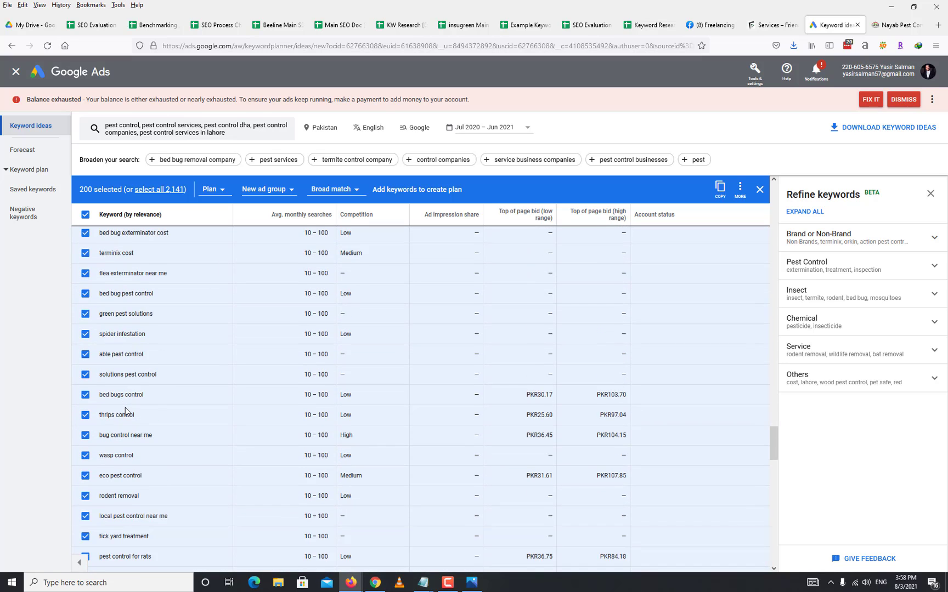
{"action": "scroll", "coordinate": [126, 411], "scroll_direction": "down", "scroll_amount": 15}
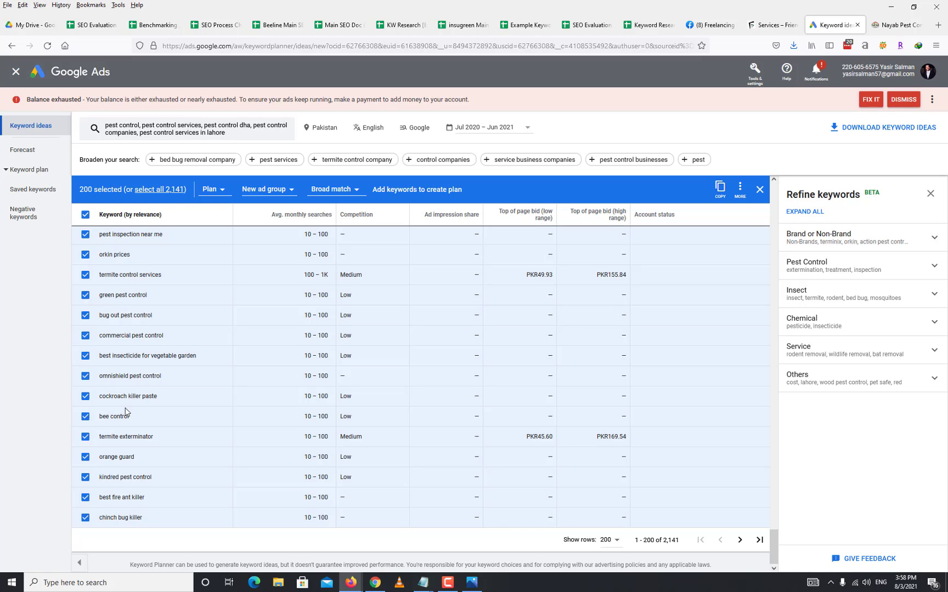
{"action": "scroll", "coordinate": [126, 412], "scroll_direction": "up", "scroll_amount": 20}
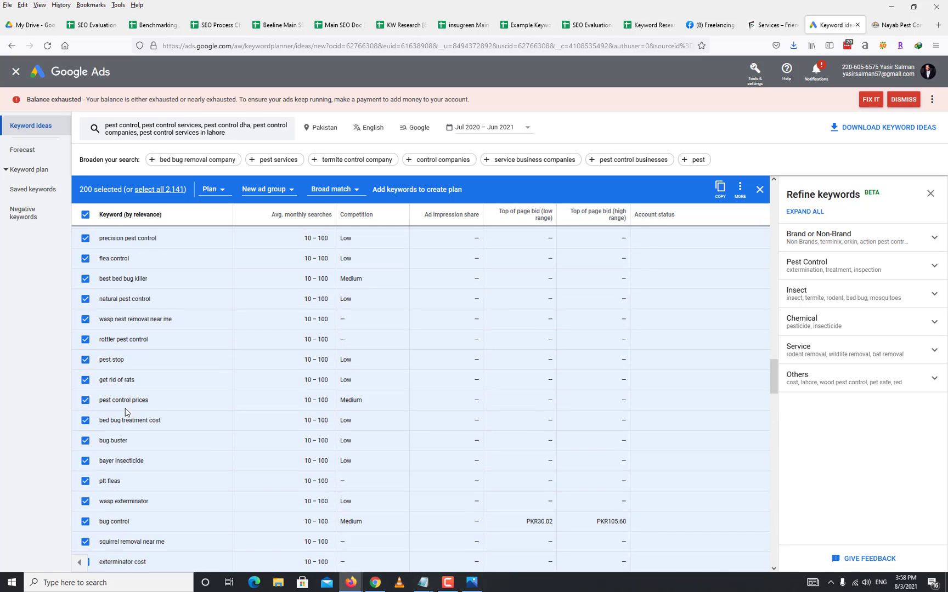
{"action": "scroll", "coordinate": [126, 412], "scroll_direction": "up", "scroll_amount": 20}
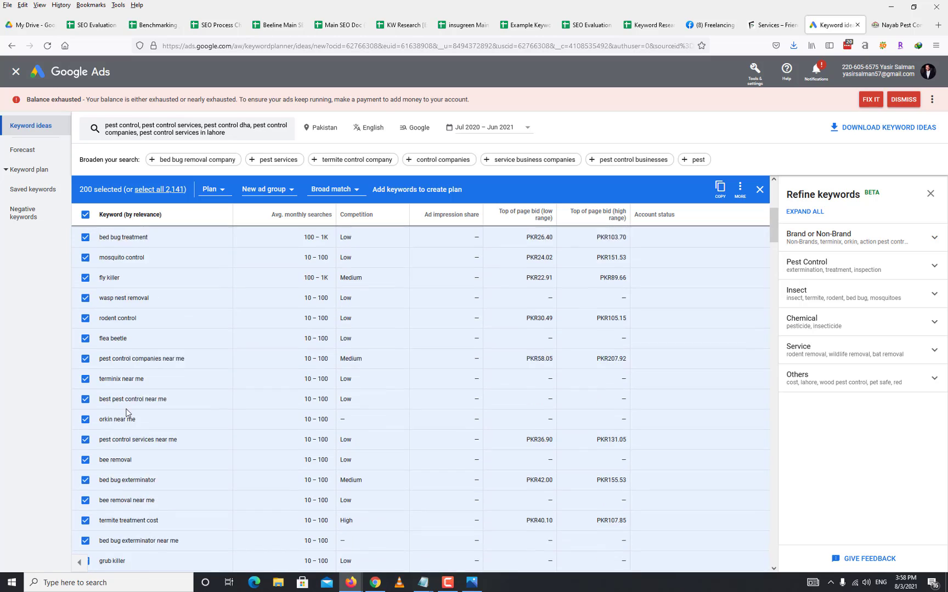
{"action": "scroll", "coordinate": [126, 412], "scroll_direction": "up", "scroll_amount": 5}
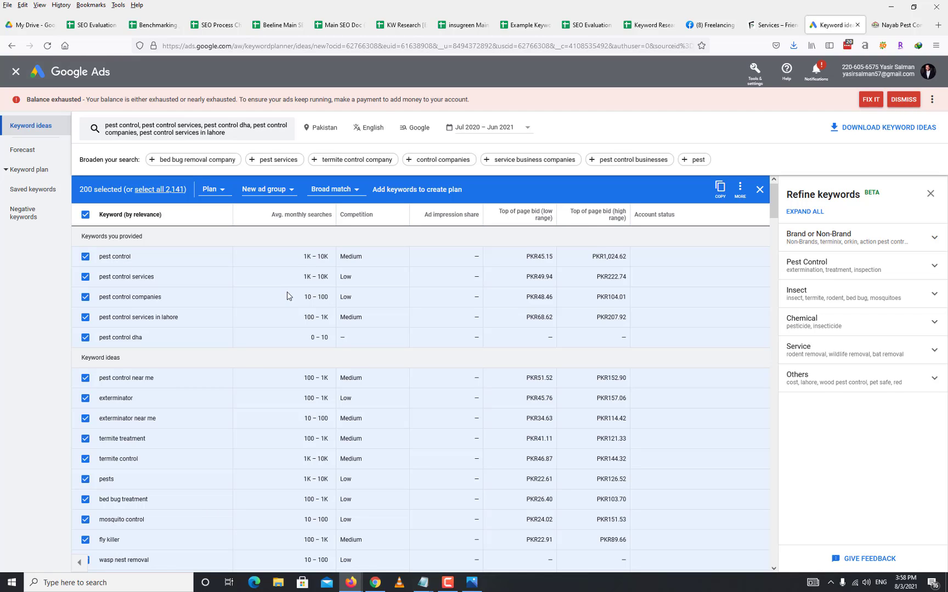
{"action": "left_click", "coordinate": [873, 132]}
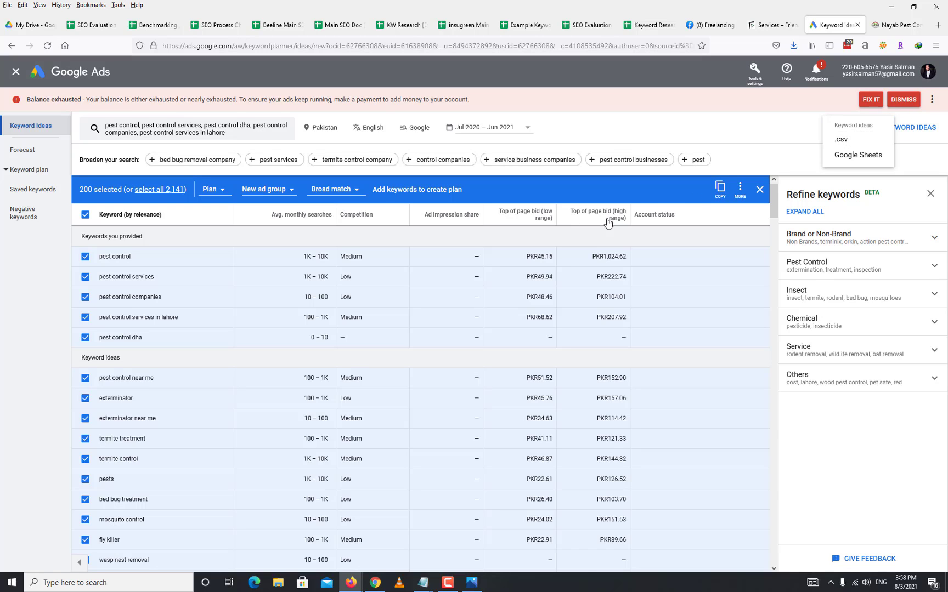
{"action": "left_click", "coordinate": [857, 155]}
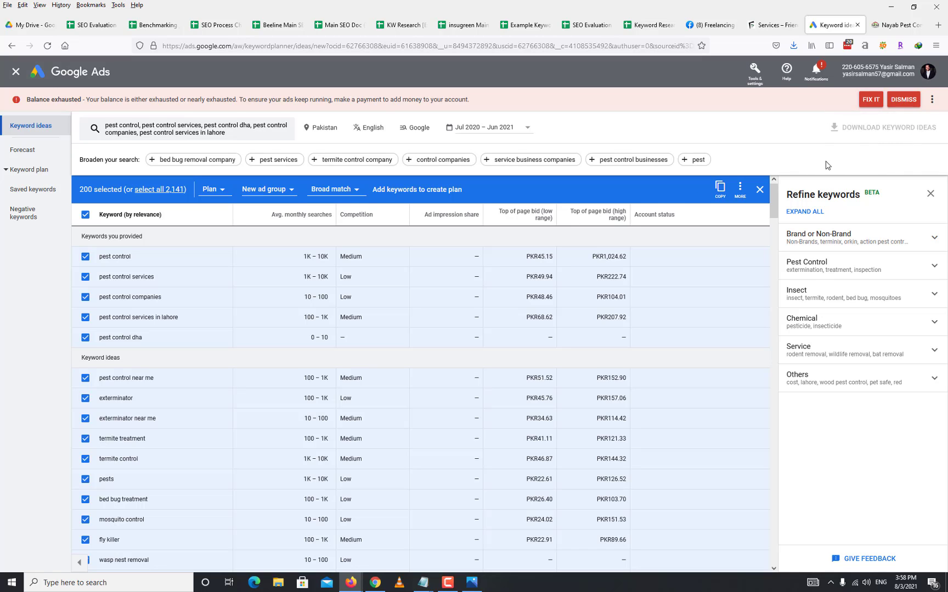
{"action": "left_click", "coordinate": [530, 369]}
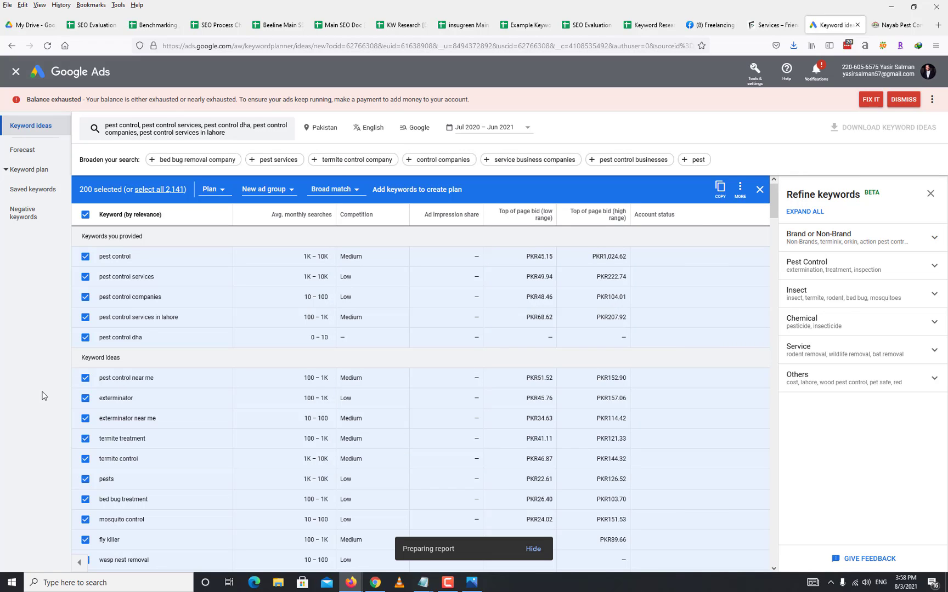
- Clear the keyword selection and remove the "Exclude adult ideas" filter from the results
{"action": "left_click", "coordinate": [85, 214]}
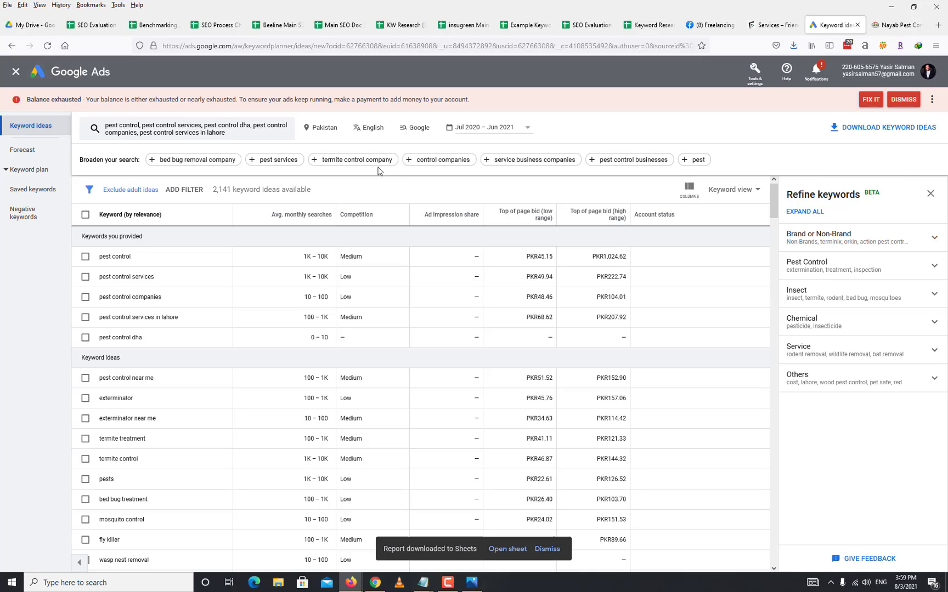
{"action": "left_click", "coordinate": [137, 191]}
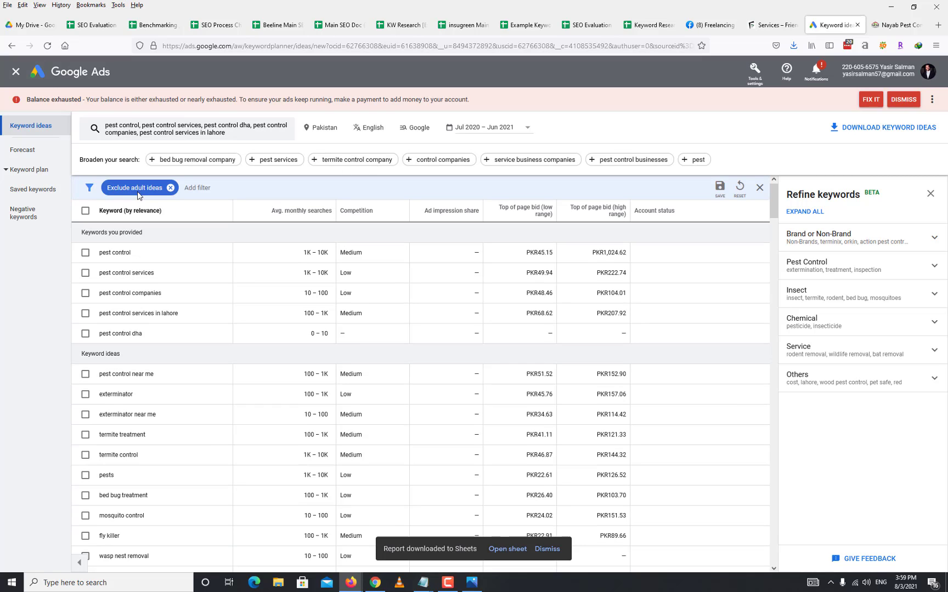
{"action": "left_click", "coordinate": [171, 188]}
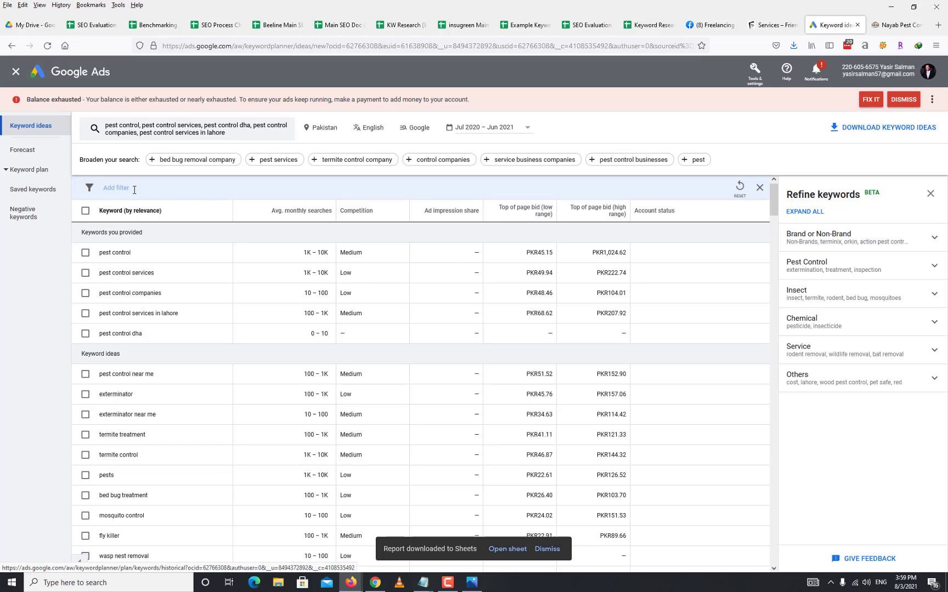
- Exclude keywords for the Company brands terminix, orkin, action pest control, truly nolen, cook's pest control, ehrlich pest control and advantage pest control from the refined results
{"action": "left_click", "coordinate": [839, 250]}
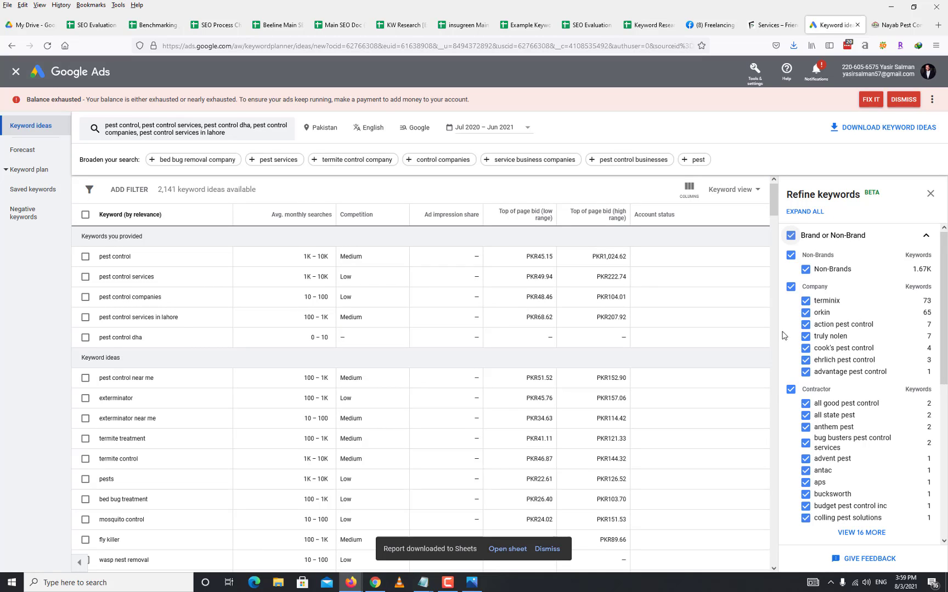
{"action": "left_click", "coordinate": [806, 314]}
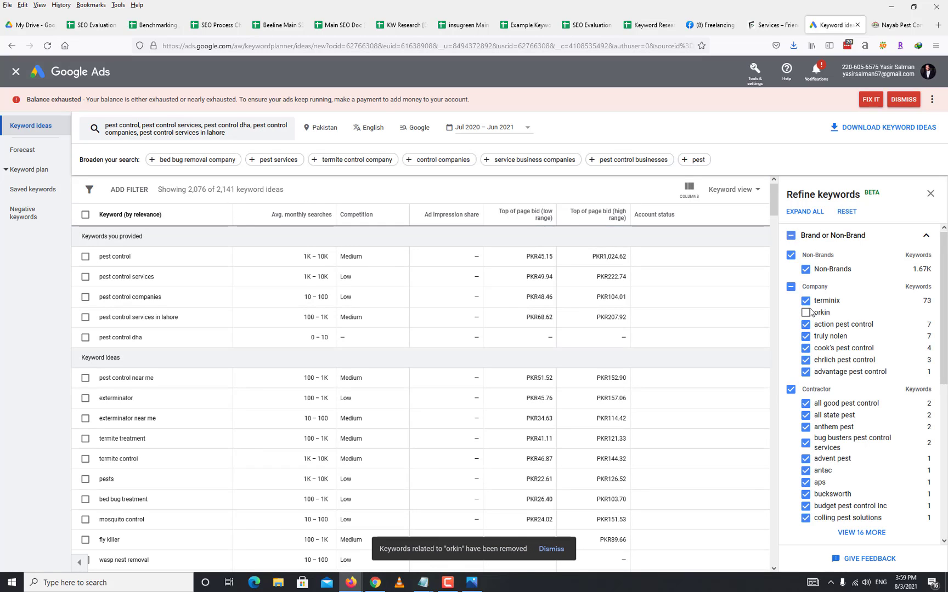
{"action": "left_click", "coordinate": [806, 301]}
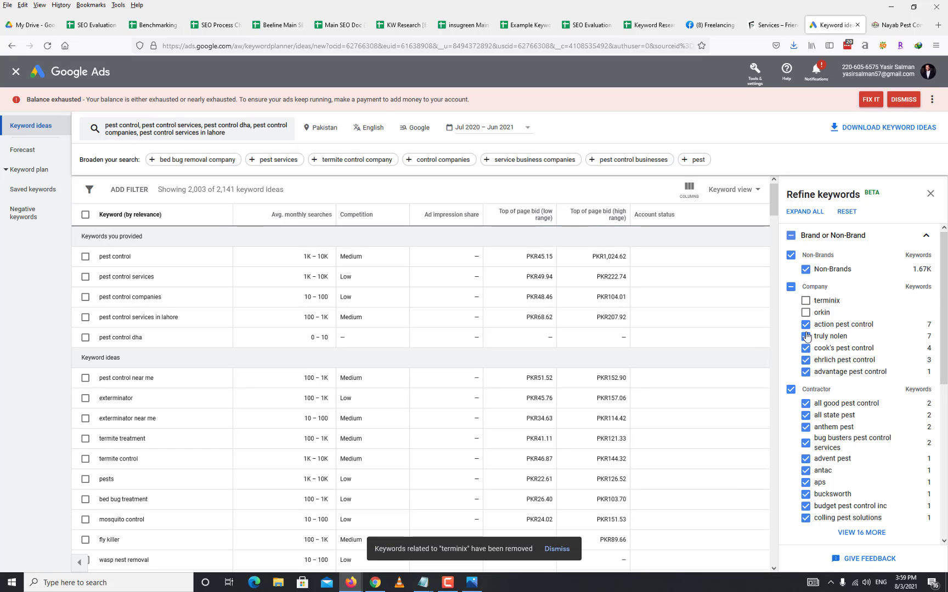
{"action": "left_click", "coordinate": [805, 325]}
{"action": "left_click", "coordinate": [805, 336]}
{"action": "left_click", "coordinate": [806, 348]}
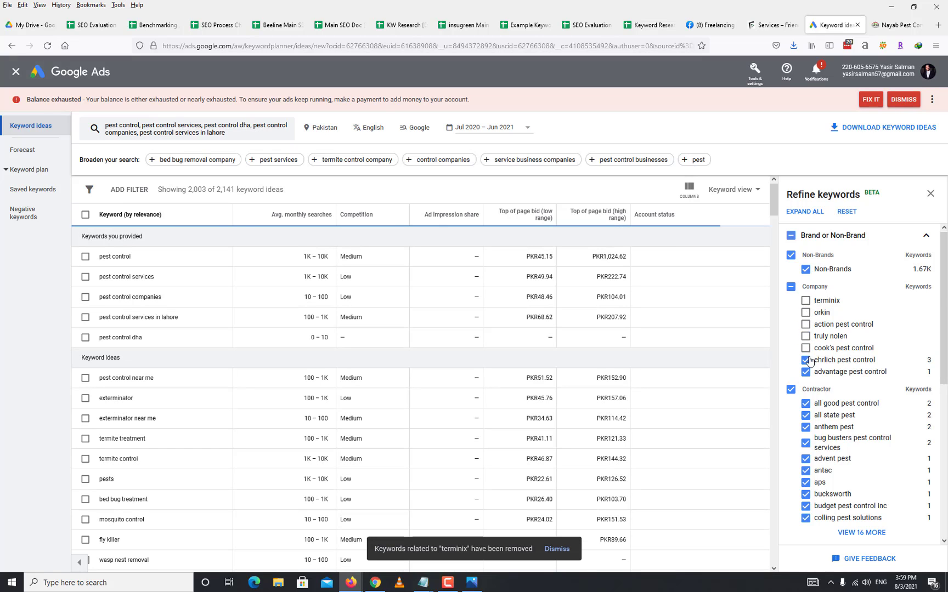
{"action": "left_click", "coordinate": [805, 360]}
{"action": "left_click", "coordinate": [806, 372]}
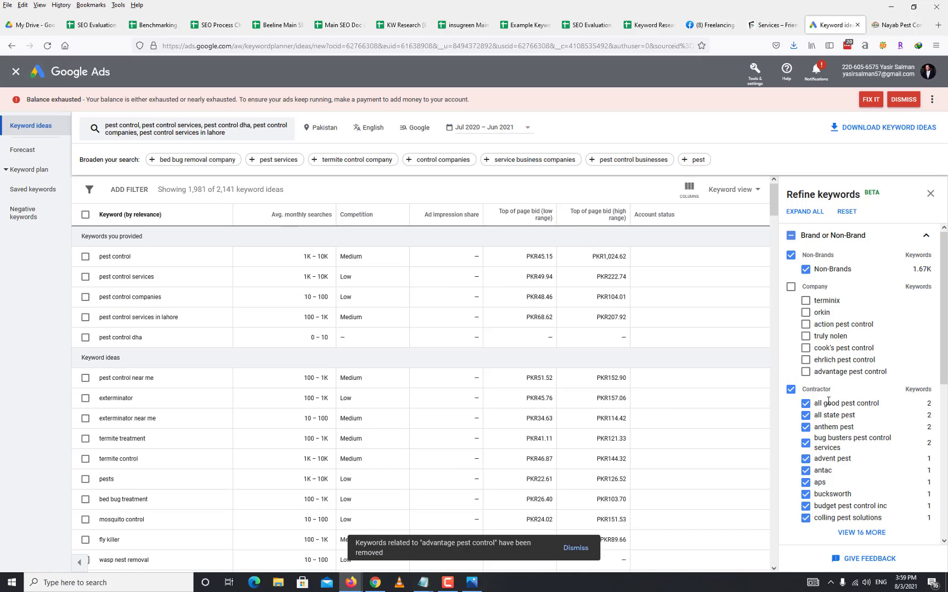
- Show the complete list of Contractor brands and exclude the whole Contractor group from the keyword ideas
{"action": "scroll", "coordinate": [826, 444], "scroll_direction": "down", "scroll_amount": 3}
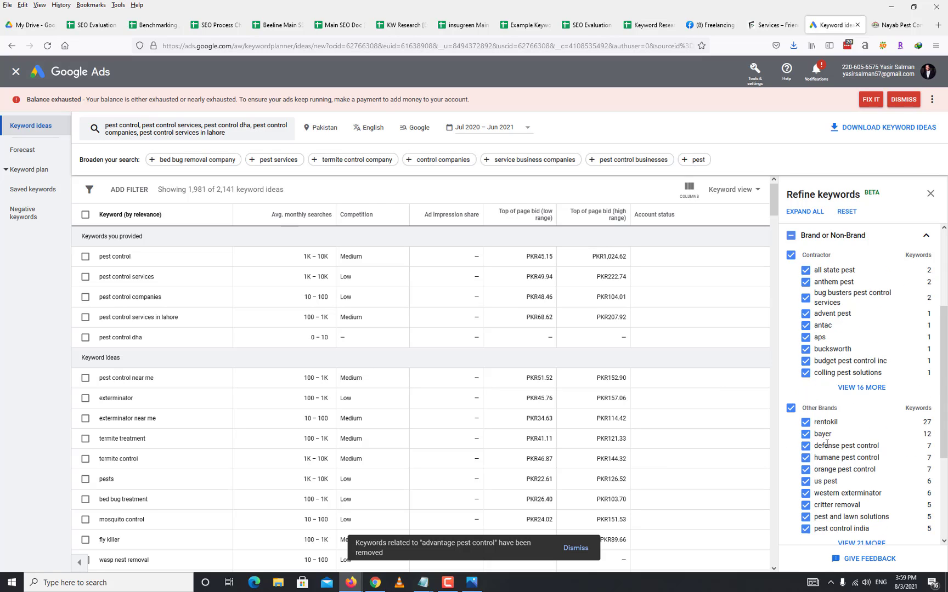
{"action": "scroll", "coordinate": [826, 444], "scroll_direction": "up", "scroll_amount": 2}
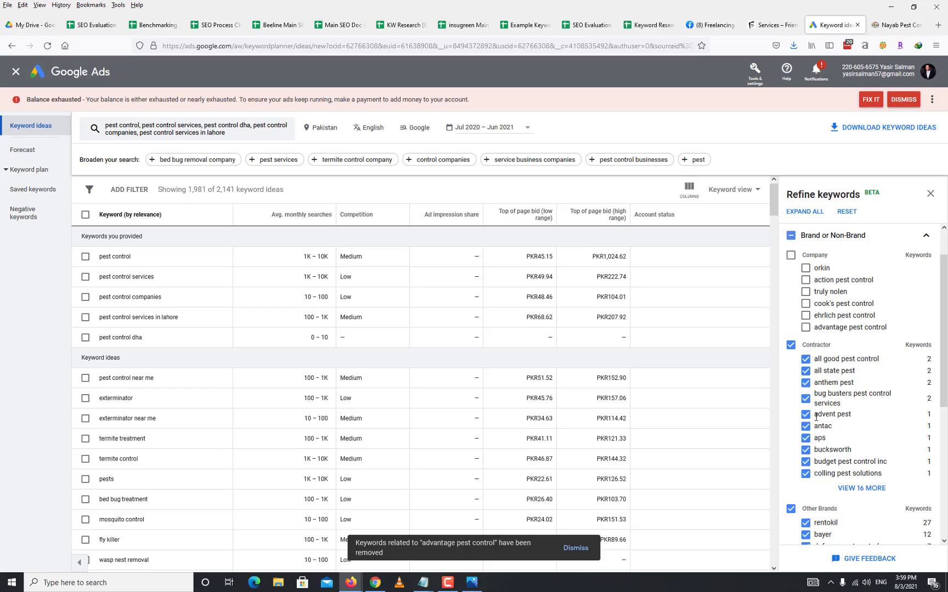
{"action": "left_click", "coordinate": [855, 489]}
{"action": "scroll", "coordinate": [882, 423], "scroll_direction": "down", "scroll_amount": 3}
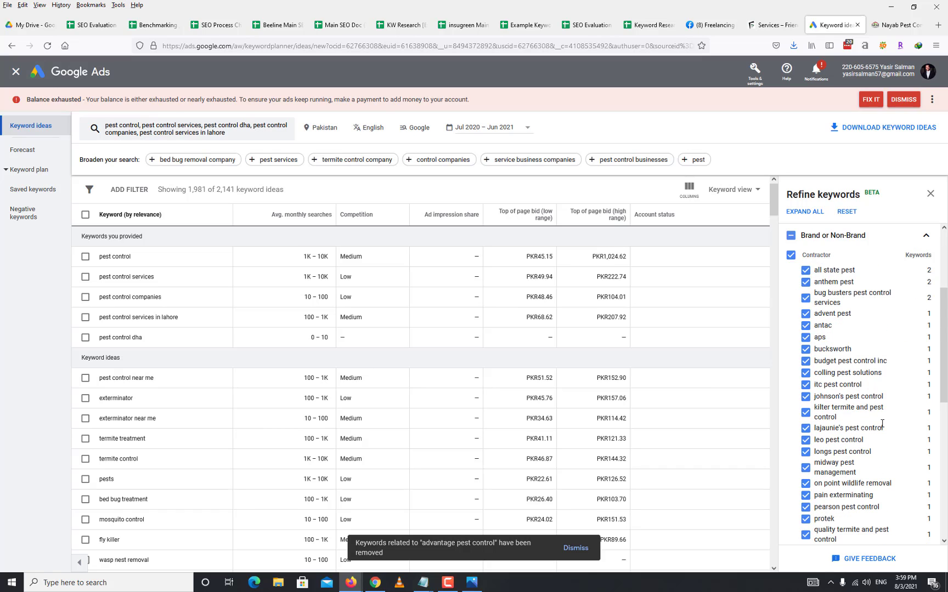
{"action": "left_click", "coordinate": [790, 256]}
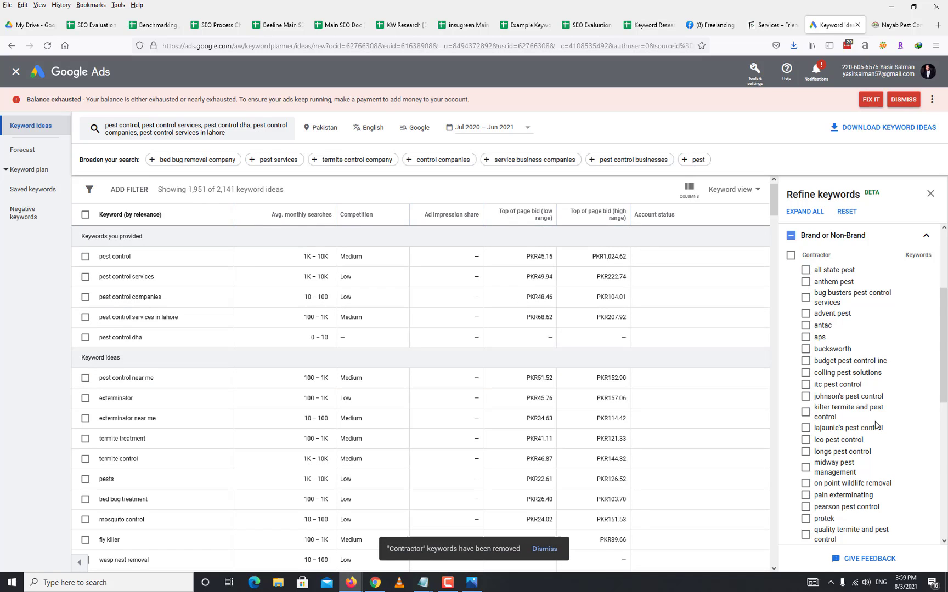
- Exclude the whole Other Brands group from the keyword ideas
{"action": "scroll", "coordinate": [872, 417], "scroll_direction": "down", "scroll_amount": 5}
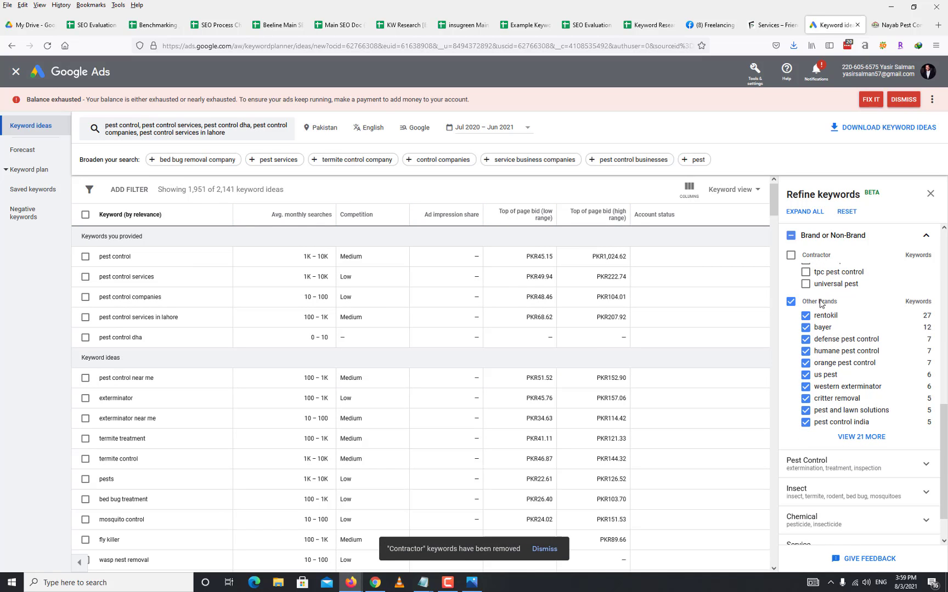
{"action": "scroll", "coordinate": [841, 349], "scroll_direction": "down", "scroll_amount": 1}
{"action": "scroll", "coordinate": [842, 349], "scroll_direction": "up", "scroll_amount": 3}
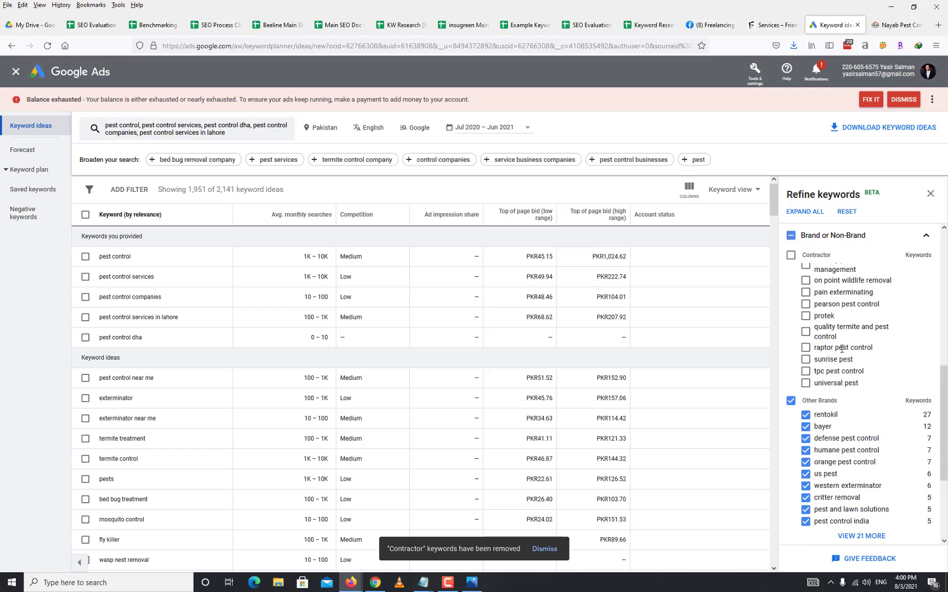
{"action": "left_click", "coordinate": [791, 400]}
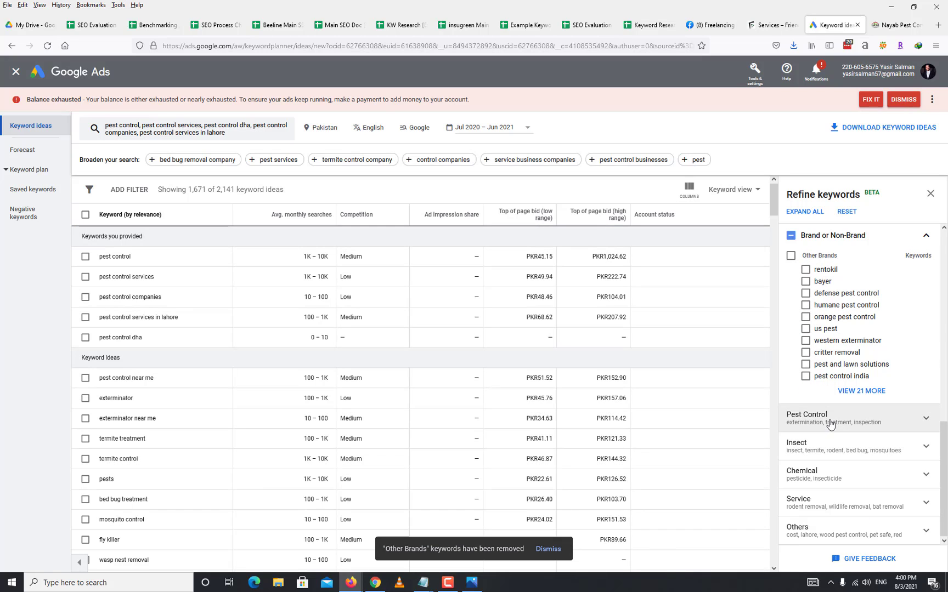
- Expand the Pest Control and Insect refinement categories and exclude all Insect keywords
{"action": "left_click", "coordinate": [830, 422]}
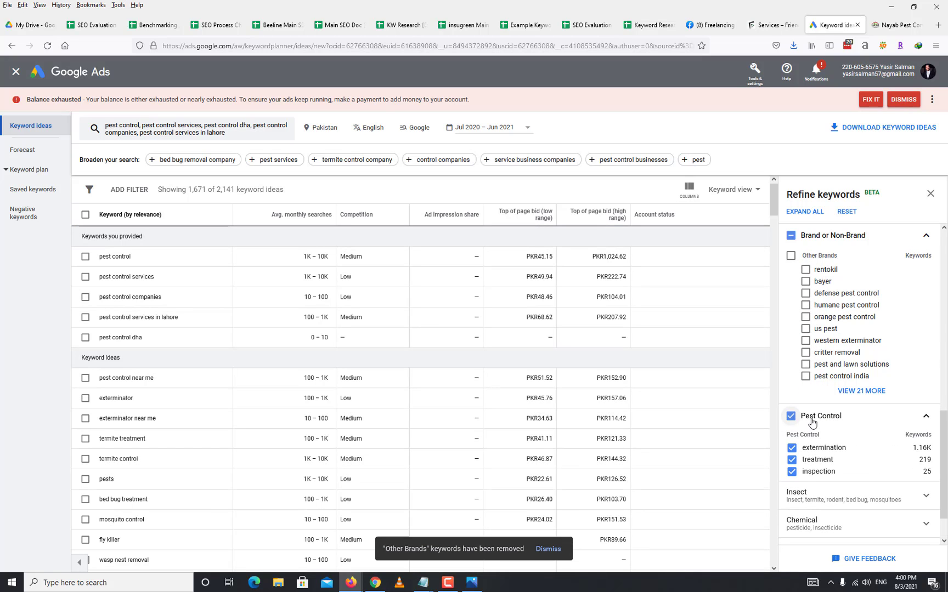
{"action": "scroll", "coordinate": [870, 467], "scroll_direction": "down", "scroll_amount": 1}
{"action": "left_click", "coordinate": [844, 447]}
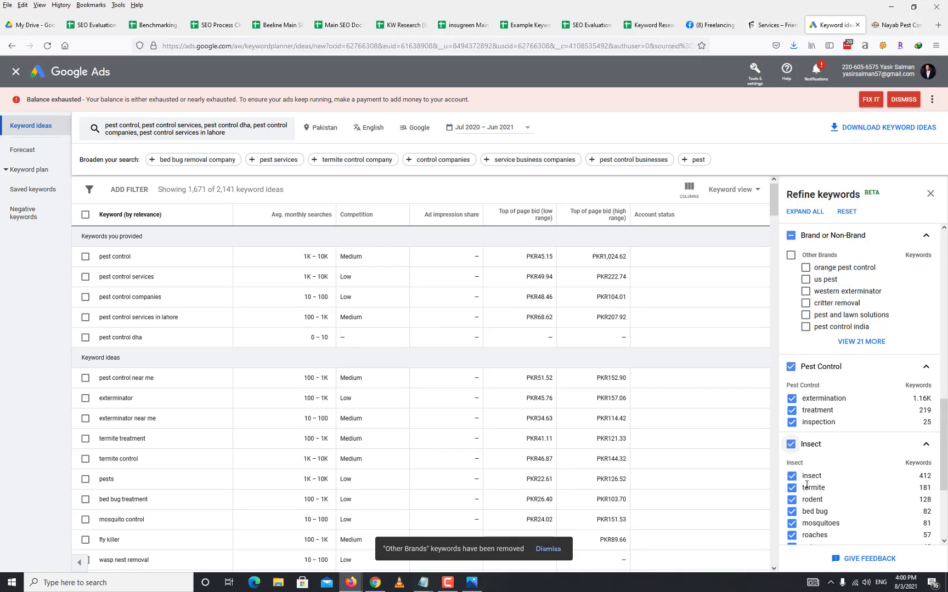
{"action": "scroll", "coordinate": [812, 487], "scroll_direction": "down", "scroll_amount": 1}
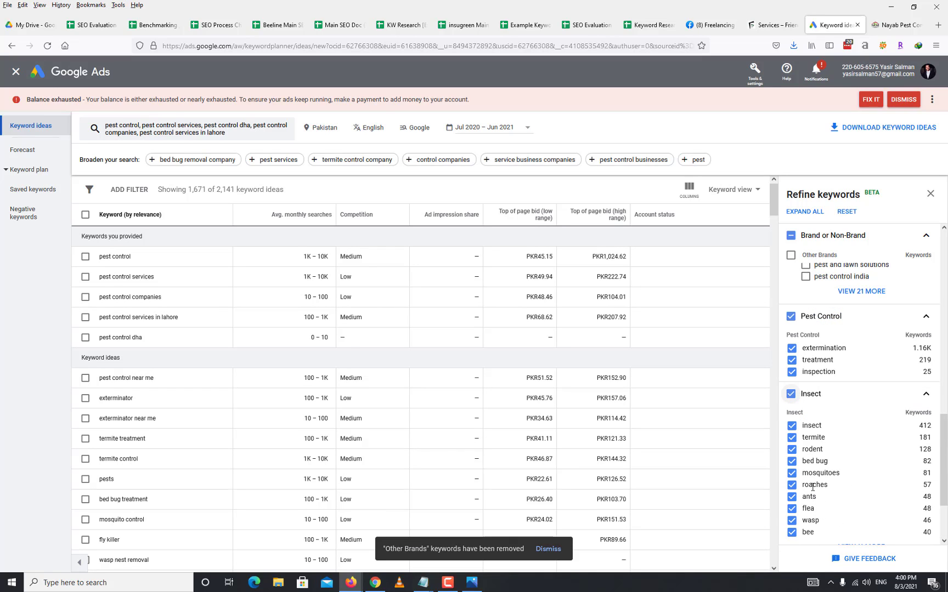
{"action": "left_click", "coordinate": [791, 395]}
- Expand the Chemical refinement category and exclude all its pesticide and insecticide keywords
{"action": "scroll", "coordinate": [804, 426], "scroll_direction": "down", "scroll_amount": 2}
{"action": "left_click", "coordinate": [831, 477]}
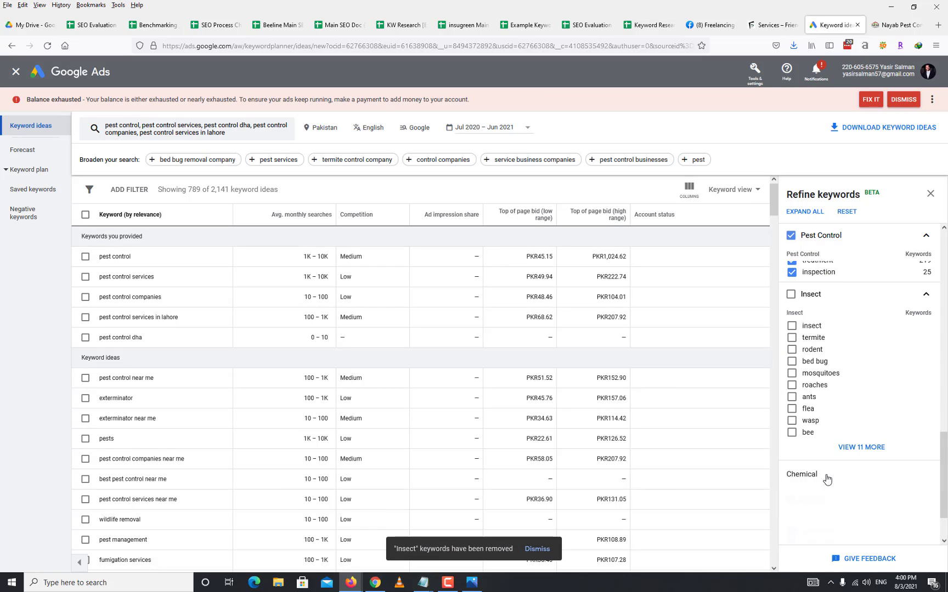
{"action": "scroll", "coordinate": [833, 480], "scroll_direction": "down", "scroll_amount": 1}
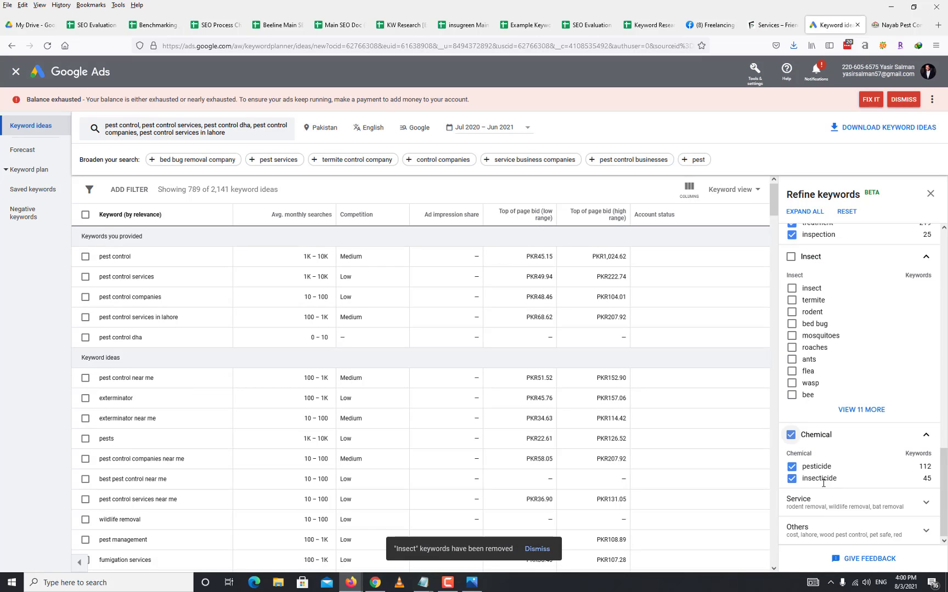
{"action": "left_click", "coordinate": [790, 435]}
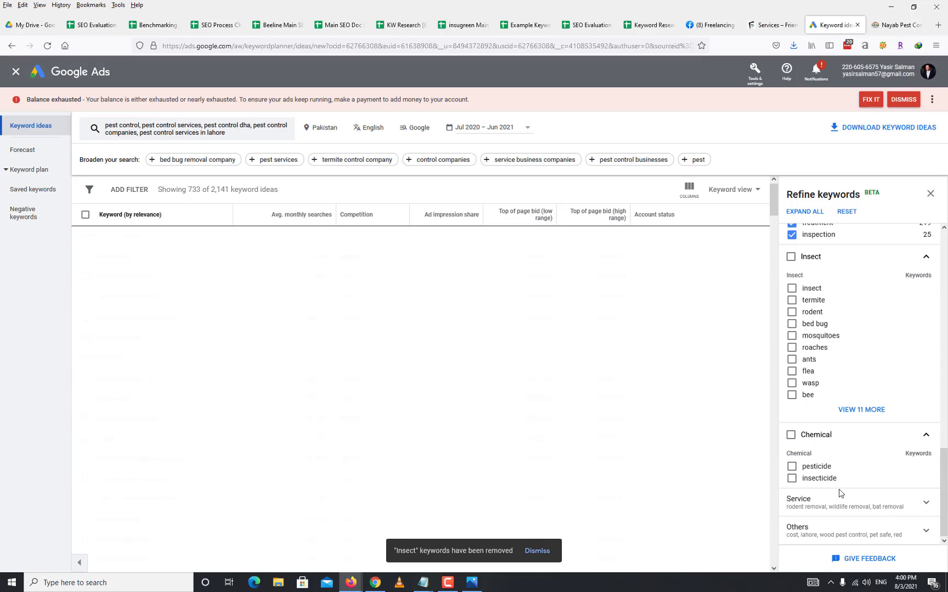
- Expand the Service refinement category and exclude all its rodent, wildlife and bat removal keywords
{"action": "left_click", "coordinate": [834, 498]}
{"action": "scroll", "coordinate": [846, 508], "scroll_direction": "down", "scroll_amount": 1}
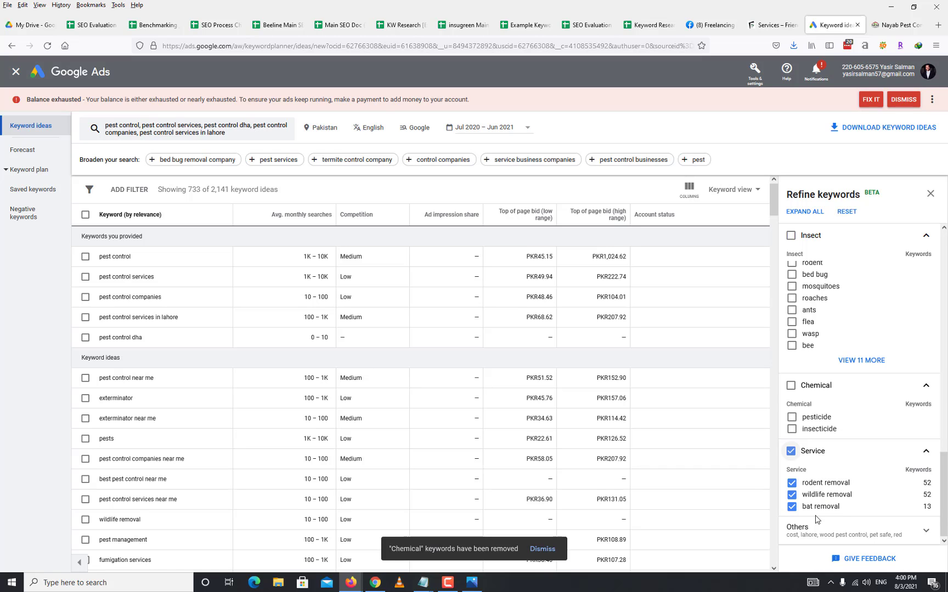
{"action": "left_click", "coordinate": [793, 454]}
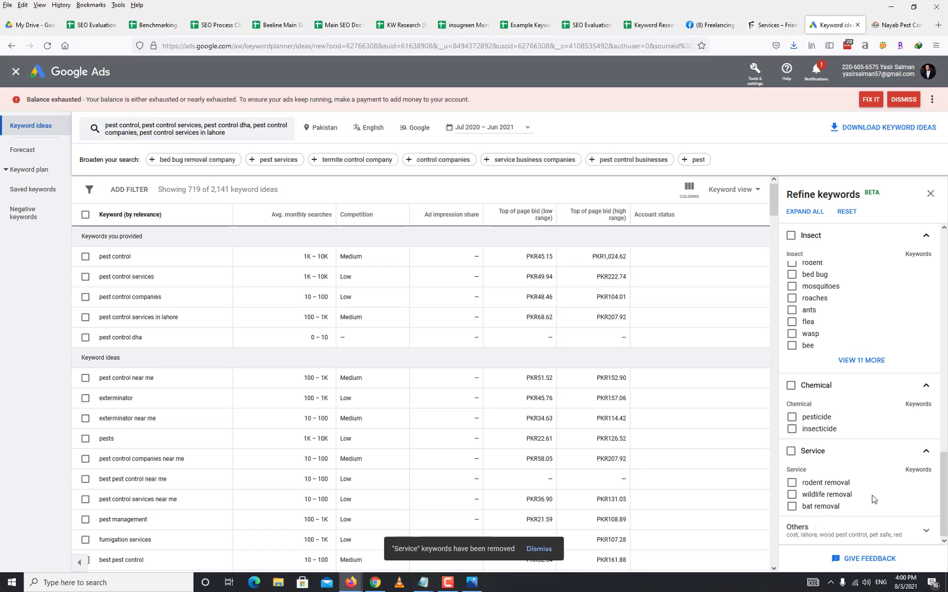
- Expand the Others refinement category and exclude the "pet safe" and "red" keywords
{"action": "left_click", "coordinate": [836, 530]}
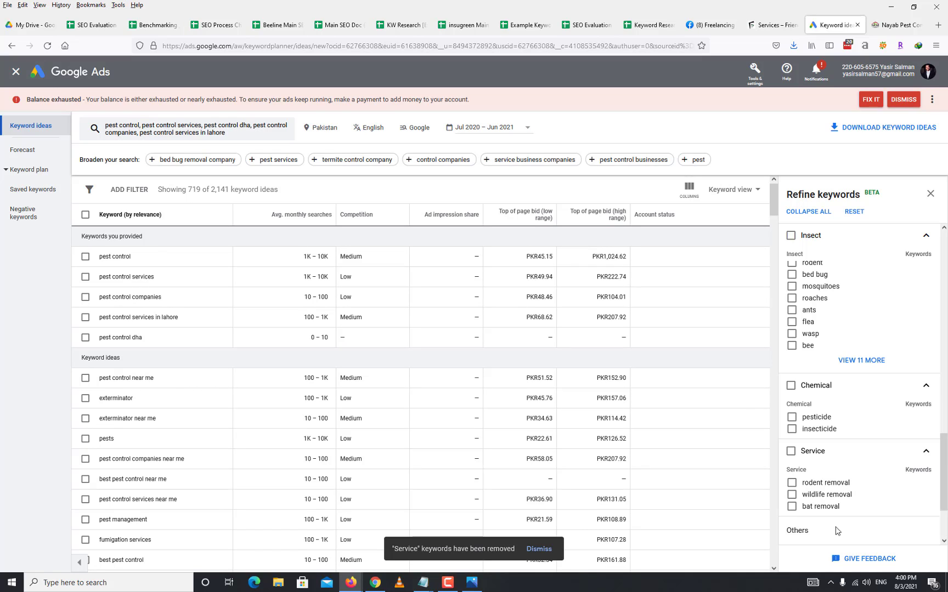
{"action": "scroll", "coordinate": [837, 531], "scroll_direction": "down", "scroll_amount": 2}
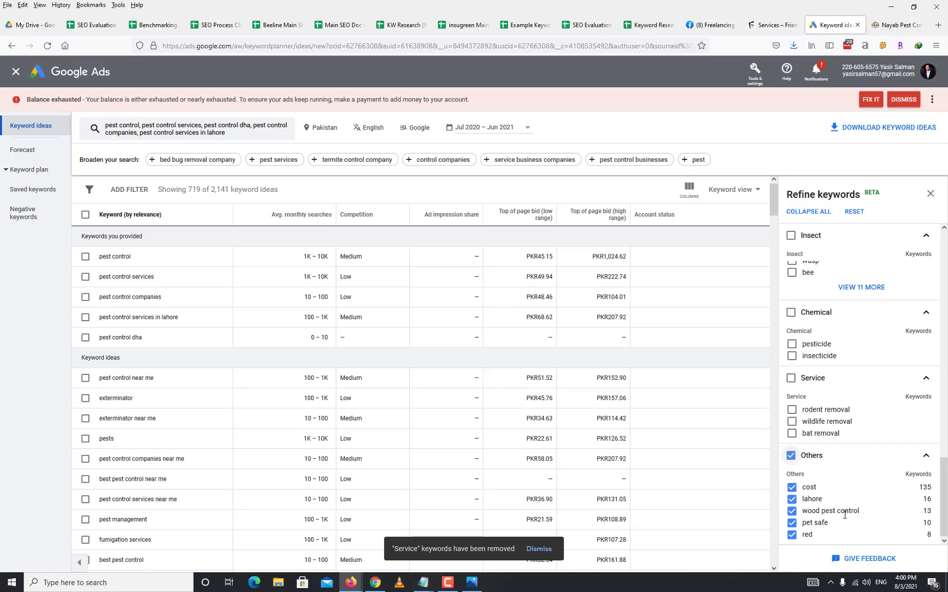
{"action": "left_click", "coordinate": [791, 523]}
{"action": "left_click", "coordinate": [792, 535]}
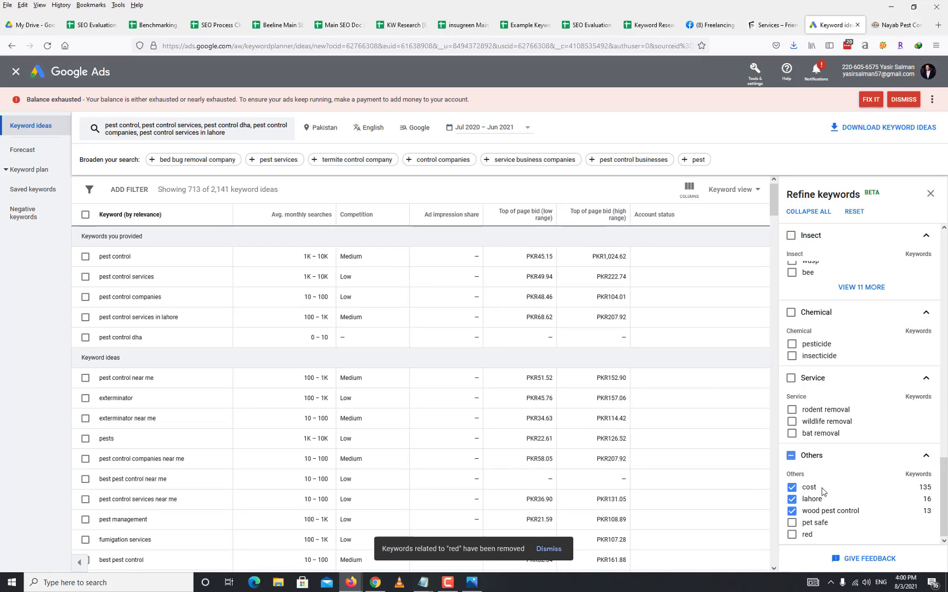
{"action": "scroll", "coordinate": [866, 381], "scroll_direction": "up", "scroll_amount": 3}
{"action": "scroll", "coordinate": [867, 382], "scroll_direction": "up", "scroll_amount": 2}
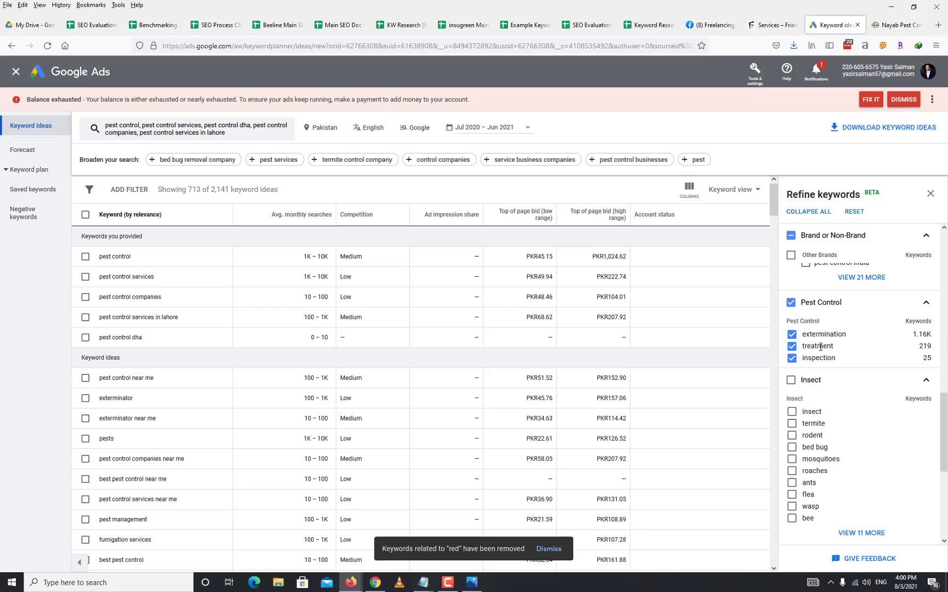
{"action": "scroll", "coordinate": [819, 371], "scroll_direction": "up", "scroll_amount": 6}
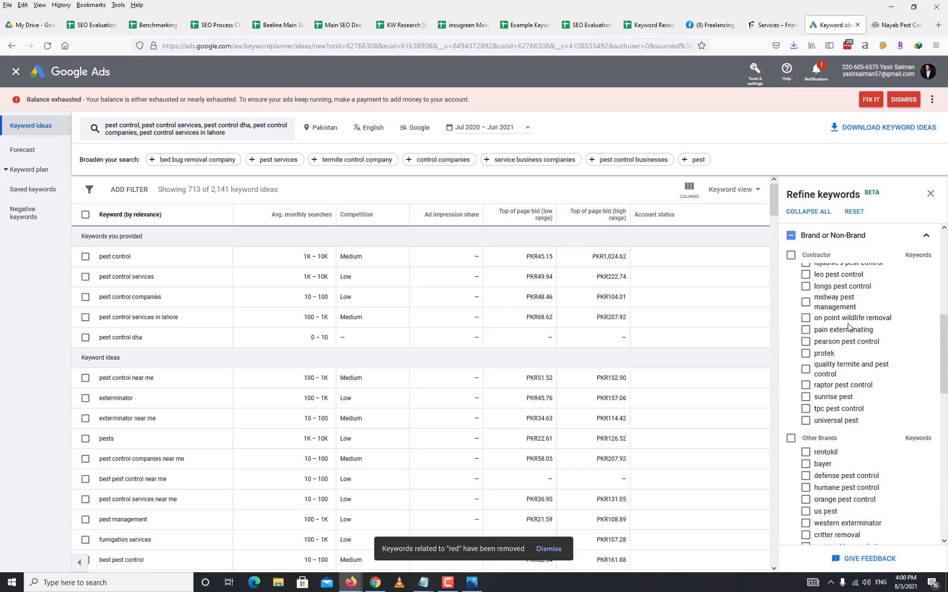
{"action": "scroll", "coordinate": [848, 327], "scroll_direction": "up", "scroll_amount": 2}
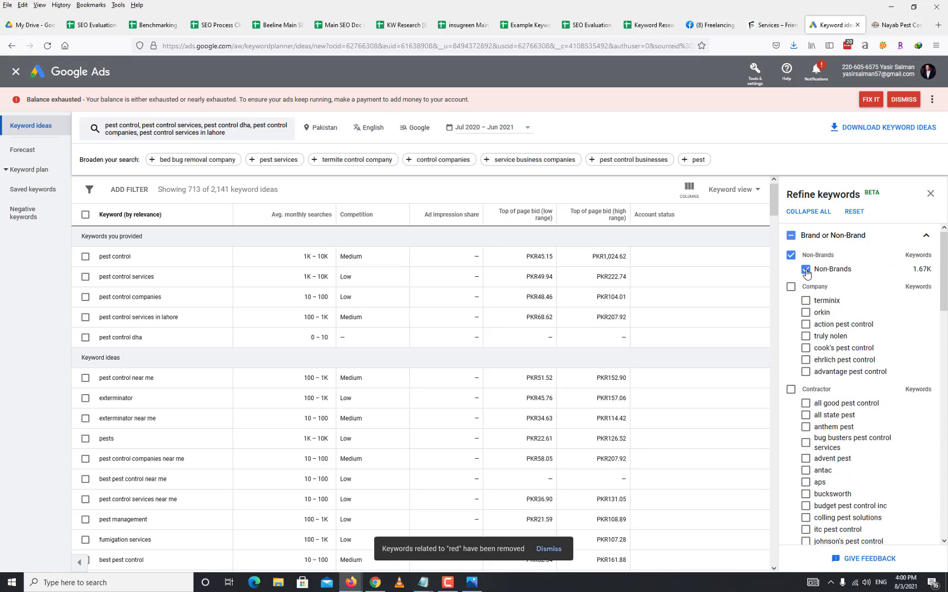
{"action": "scroll", "coordinate": [874, 404], "scroll_direction": "down", "scroll_amount": 10}
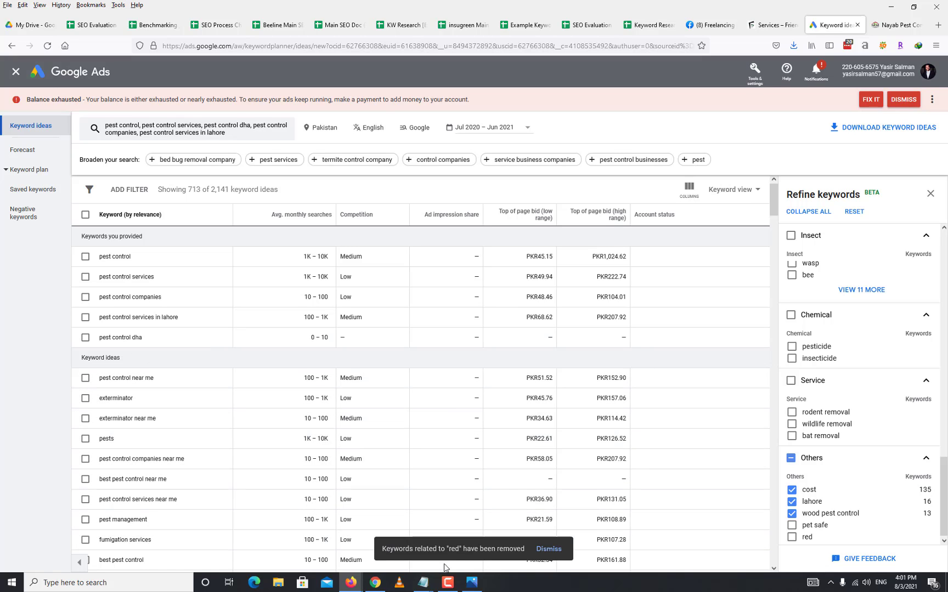
{"action": "left_click", "coordinate": [448, 582]}
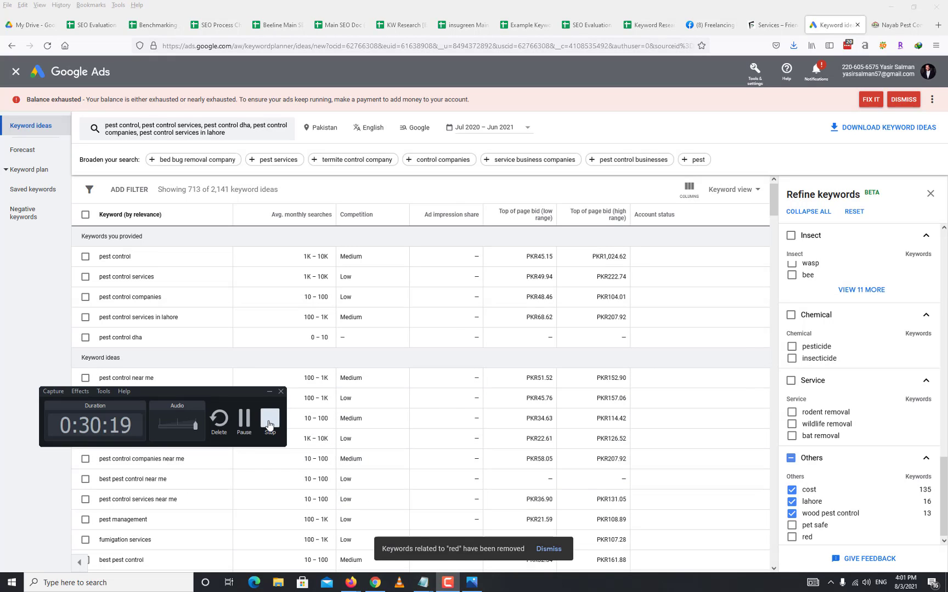
{"action": "left_click", "coordinate": [244, 420]}
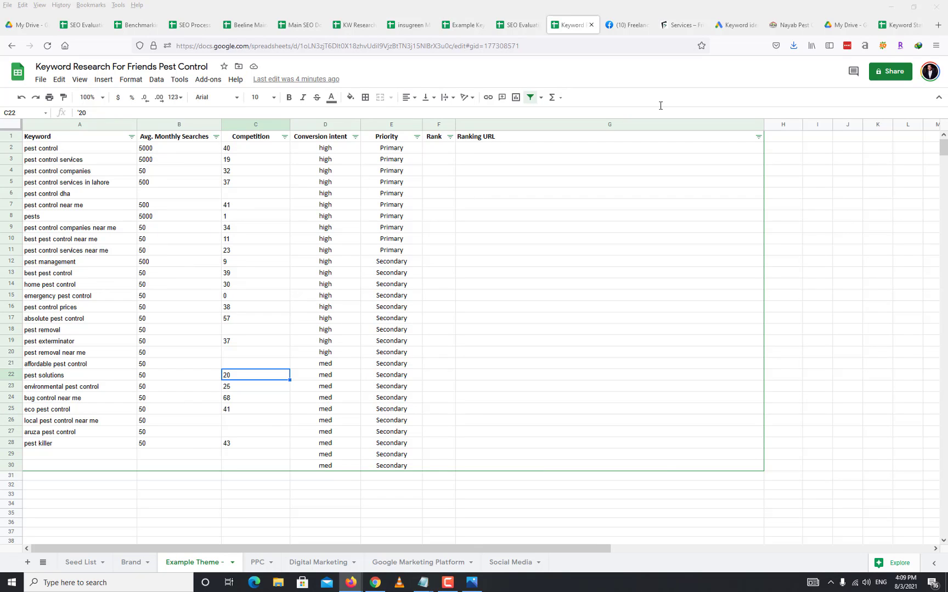
- Look through the exported keywords in the Keyword Stats 2021-08-03 at 16_02_35 spreadsheet and close its open search for "pes"
{"action": "left_click", "coordinate": [902, 29]}
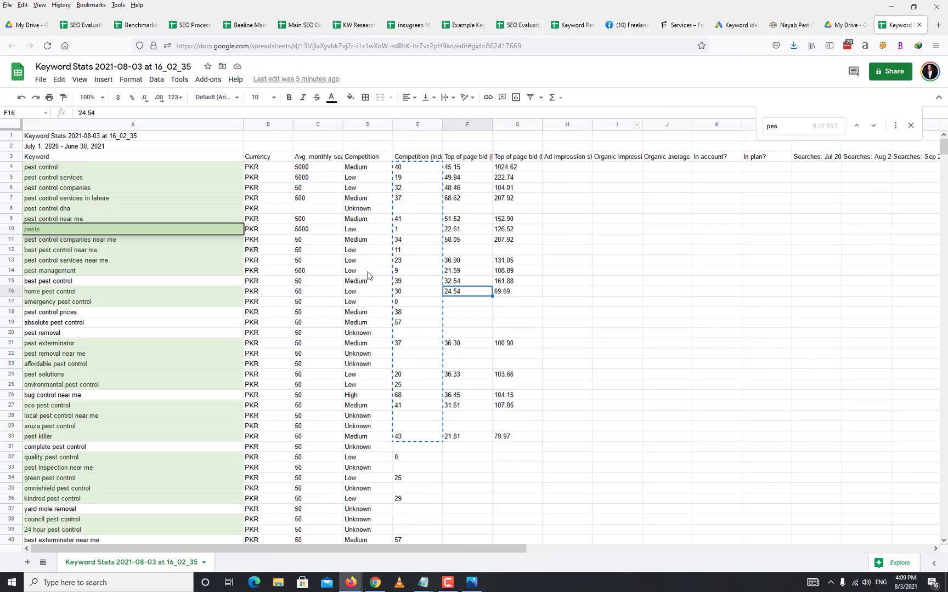
{"action": "left_click", "coordinate": [367, 272]}
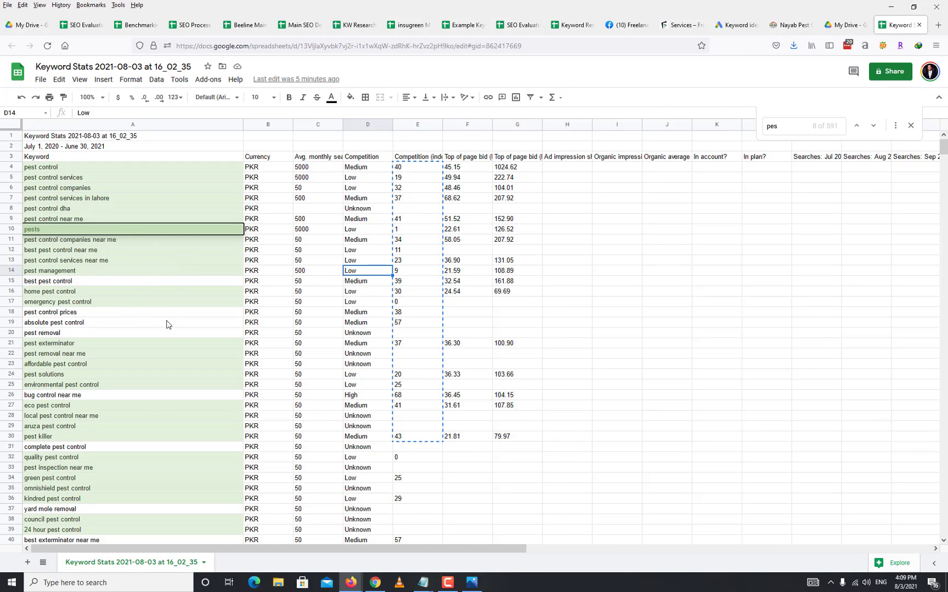
{"action": "left_click", "coordinate": [94, 307]}
{"action": "scroll", "coordinate": [114, 385], "scroll_direction": "down", "scroll_amount": 17}
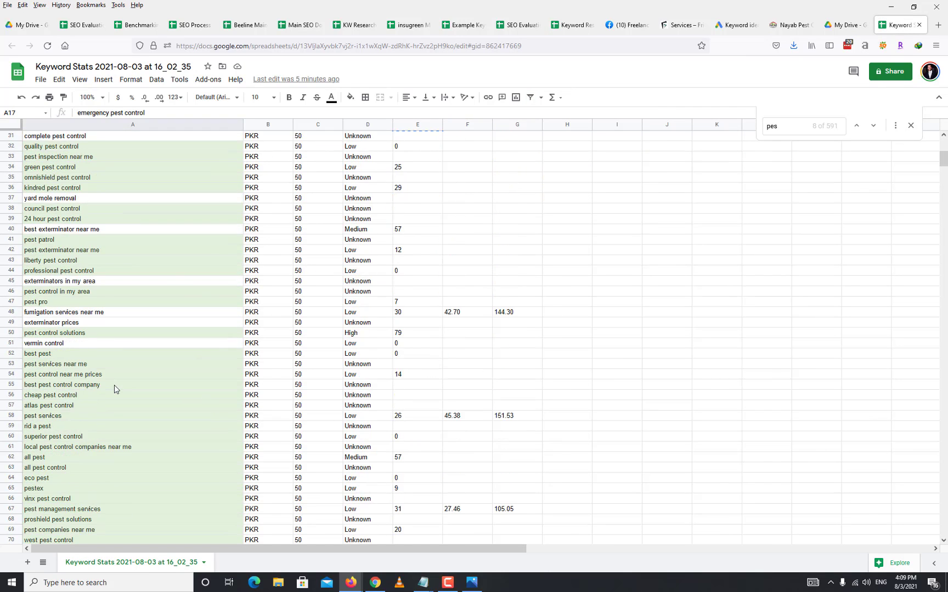
{"action": "scroll", "coordinate": [114, 385], "scroll_direction": "down", "scroll_amount": 20}
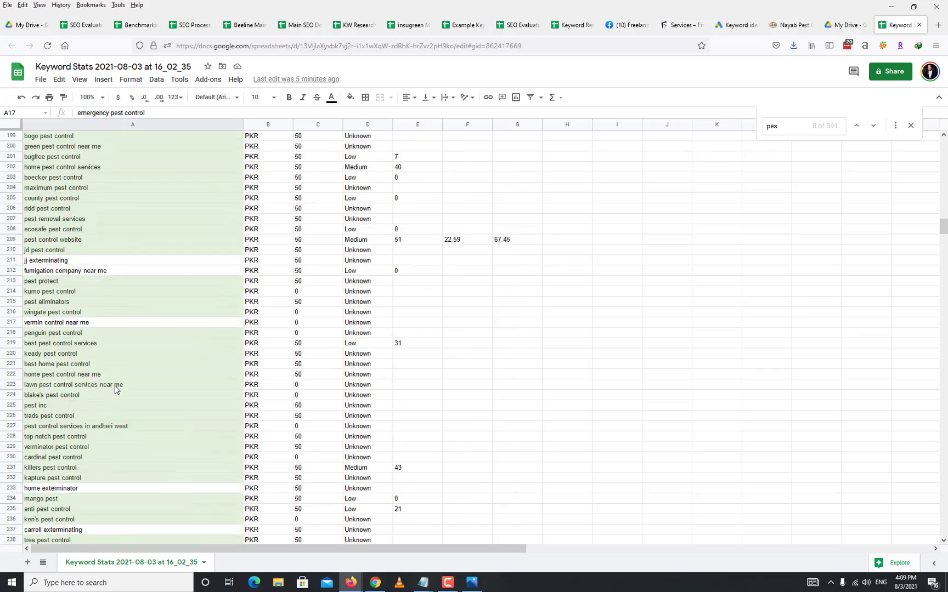
{"action": "scroll", "coordinate": [116, 387], "scroll_direction": "up", "scroll_amount": 20}
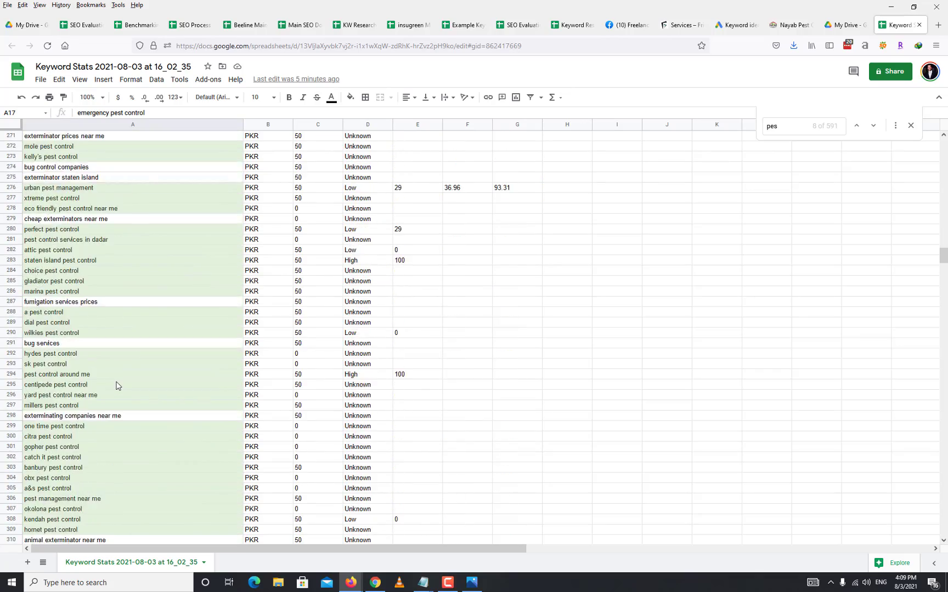
{"action": "scroll", "coordinate": [116, 385], "scroll_direction": "up", "scroll_amount": 20}
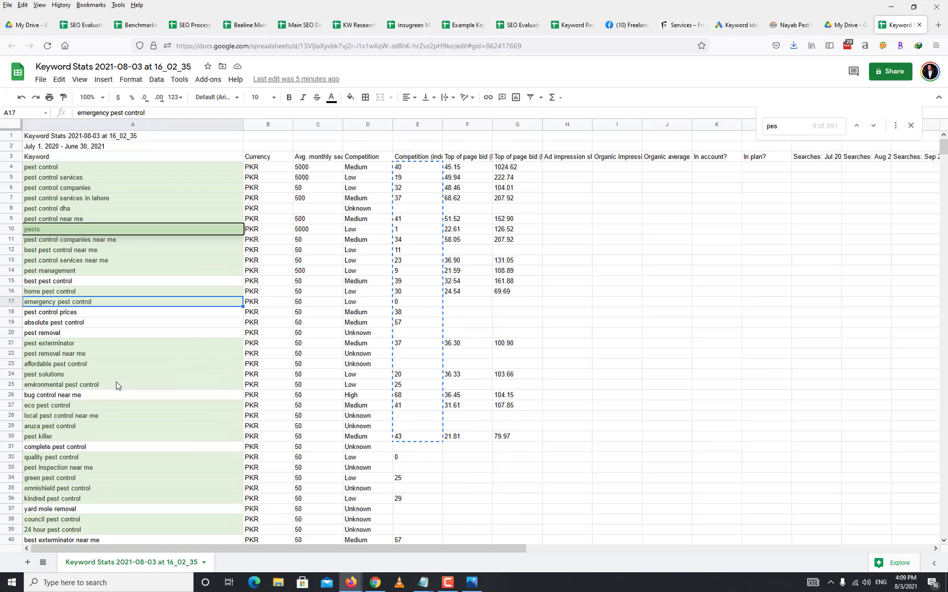
{"action": "left_click", "coordinate": [114, 251]}
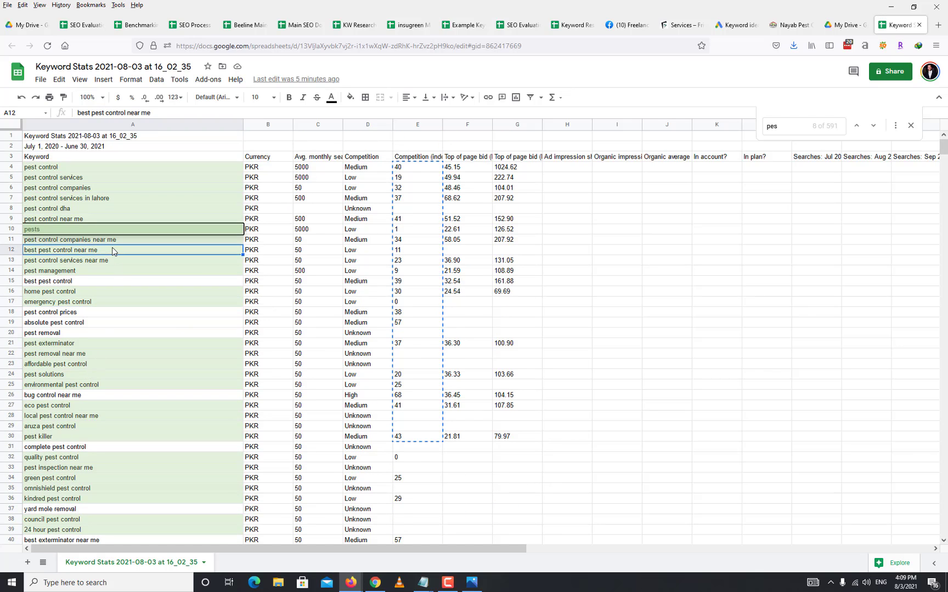
{"action": "left_click", "coordinate": [79, 190]}
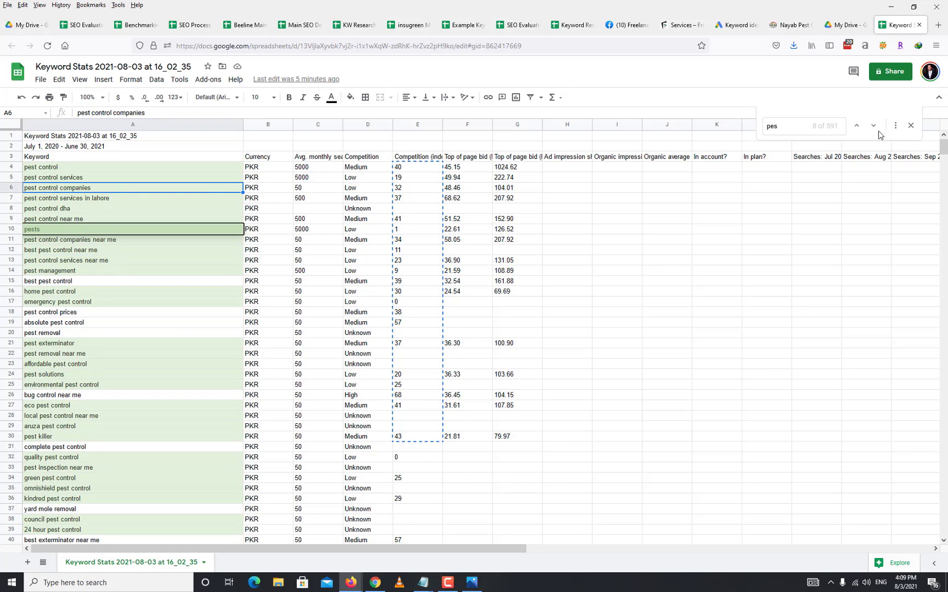
{"action": "left_click", "coordinate": [910, 126]}
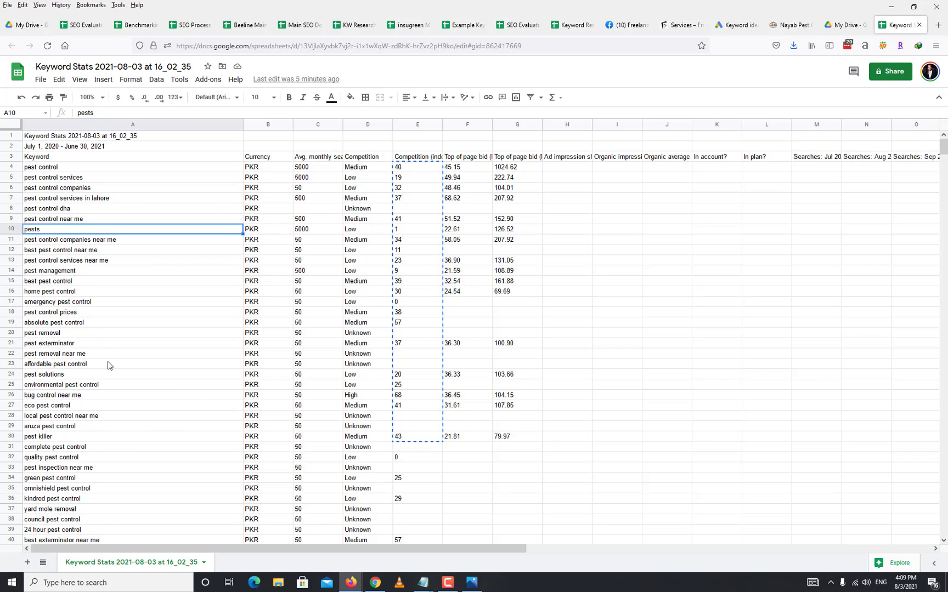
- In the Keyword Research For Friends Pest Control spreadsheet, set the conversion intent of the "pest control" keyword to med
{"action": "left_click", "coordinate": [573, 30]}
{"action": "left_click", "coordinate": [154, 504]}
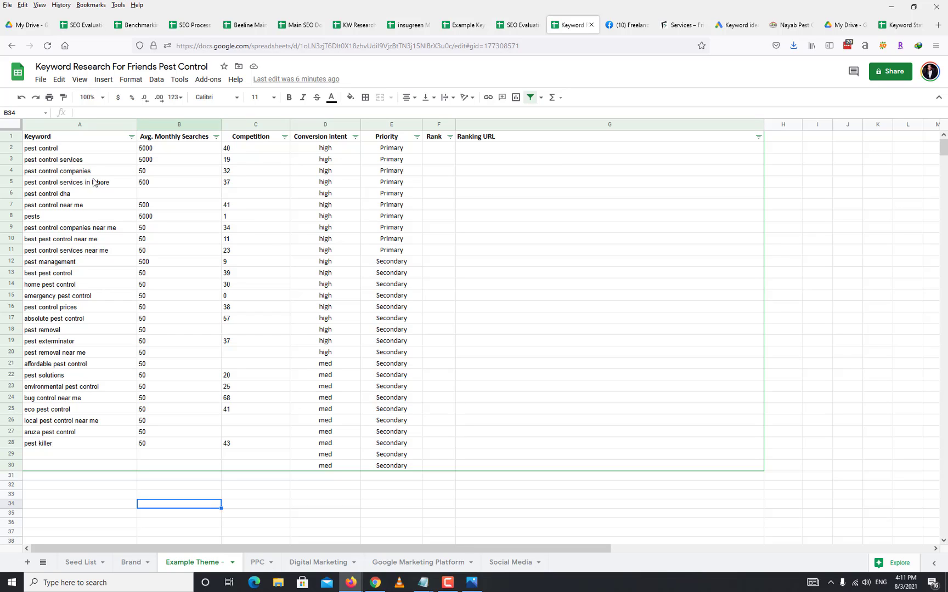
{"action": "left_click", "coordinate": [68, 150]}
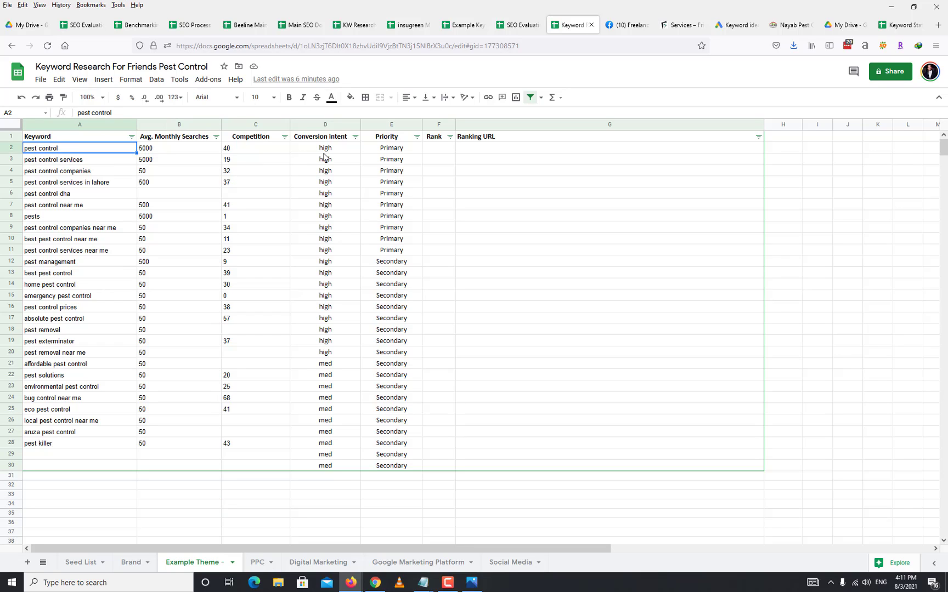
{"action": "left_click", "coordinate": [335, 374]}
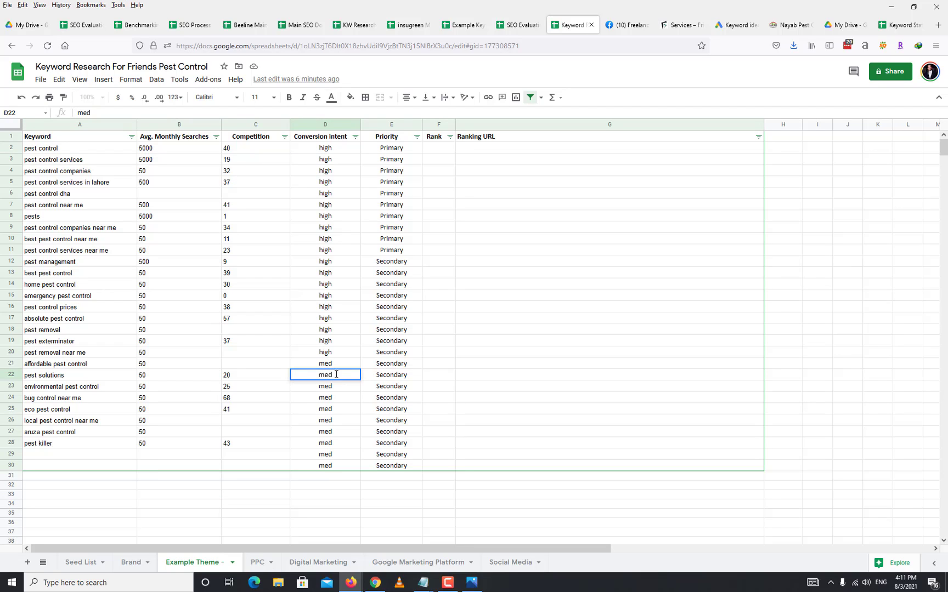
{"action": "left_click", "coordinate": [441, 281]}
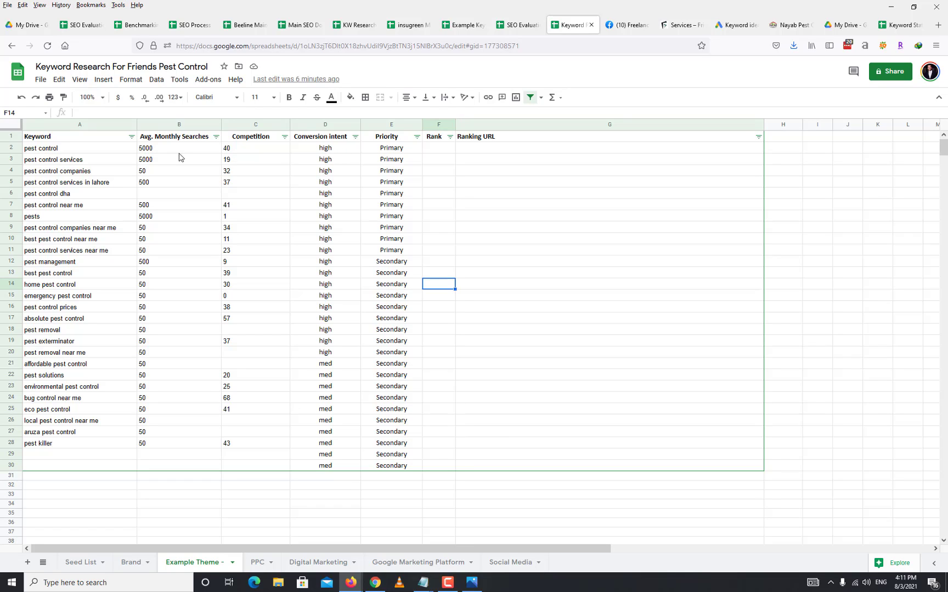
{"action": "double_click", "coordinate": [332, 149]}
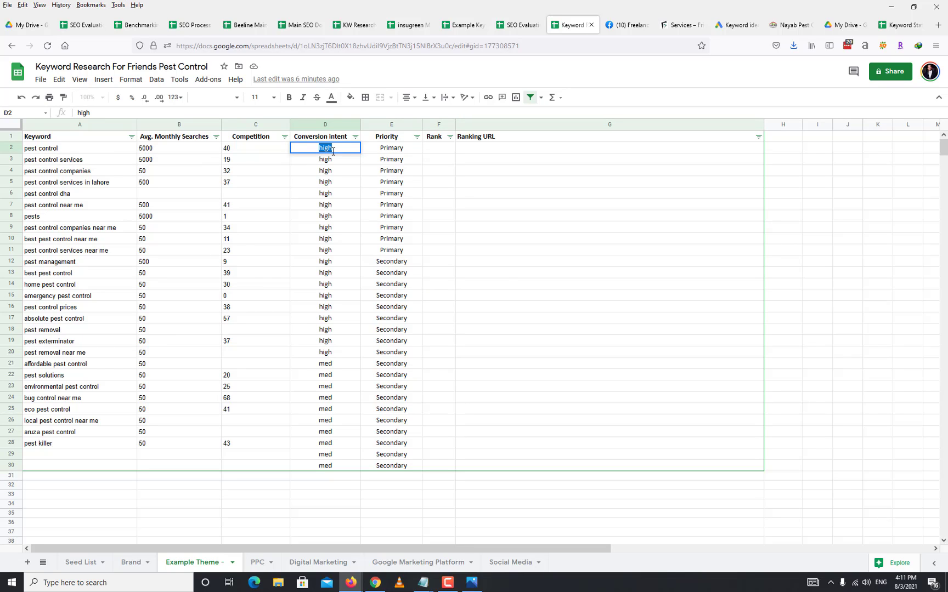
{"action": "type", "text": "med"}
{"action": "left_click", "coordinate": [330, 173]}
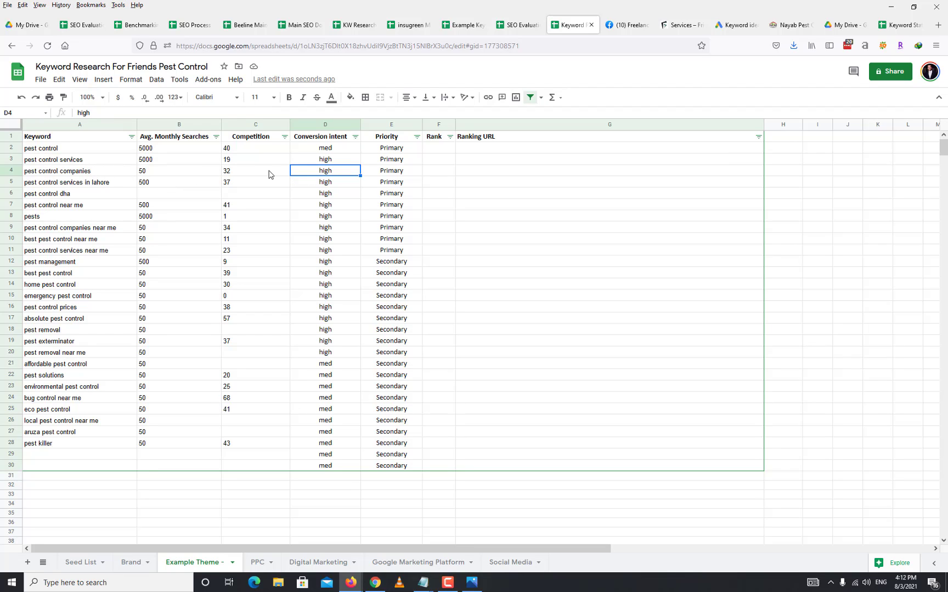
- Review the conversion intent ratings of the keywords from "pest control services" through "pest control dha"
{"action": "left_click", "coordinate": [334, 161]}
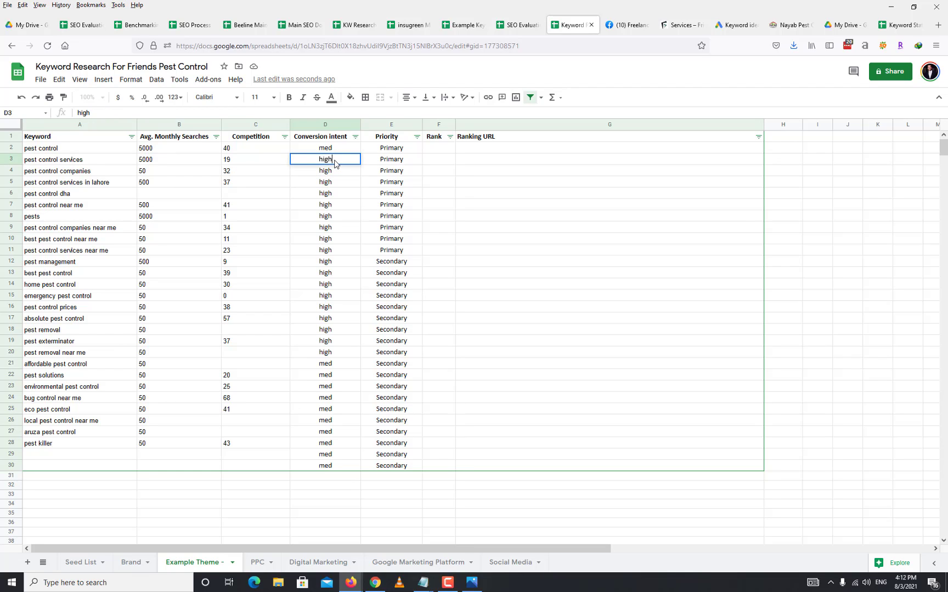
{"action": "left_click", "coordinate": [84, 172]}
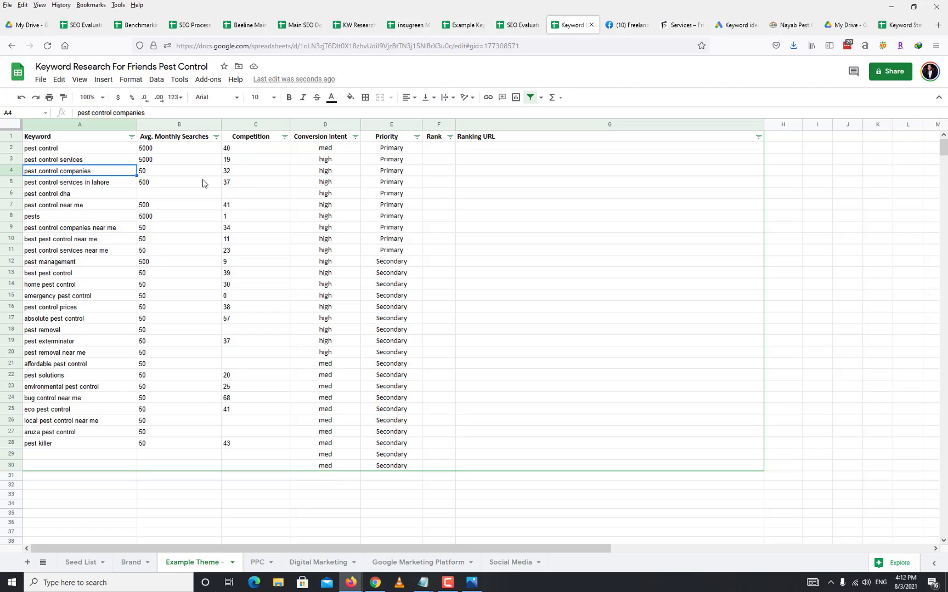
{"action": "left_click", "coordinate": [333, 176]}
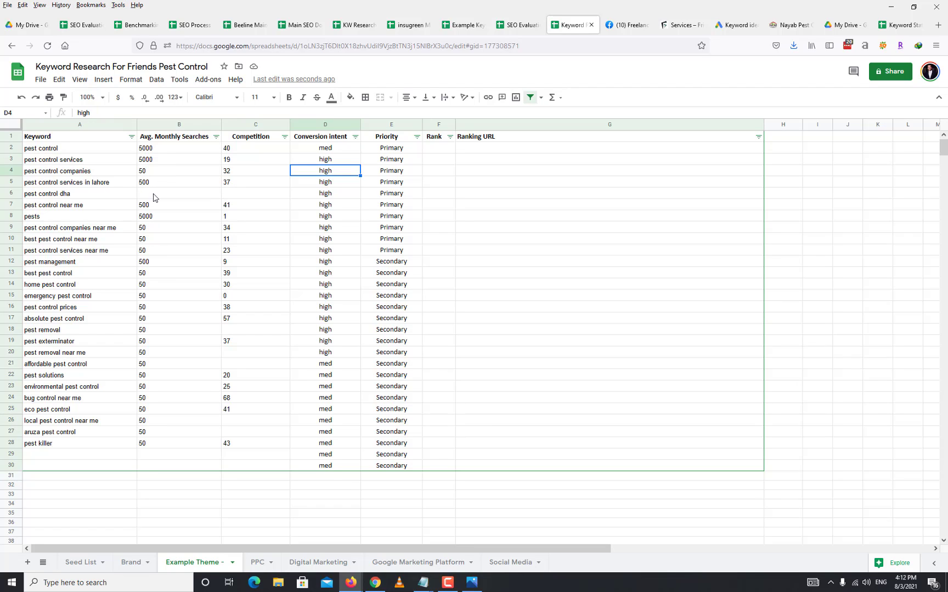
{"action": "left_click", "coordinate": [334, 186]}
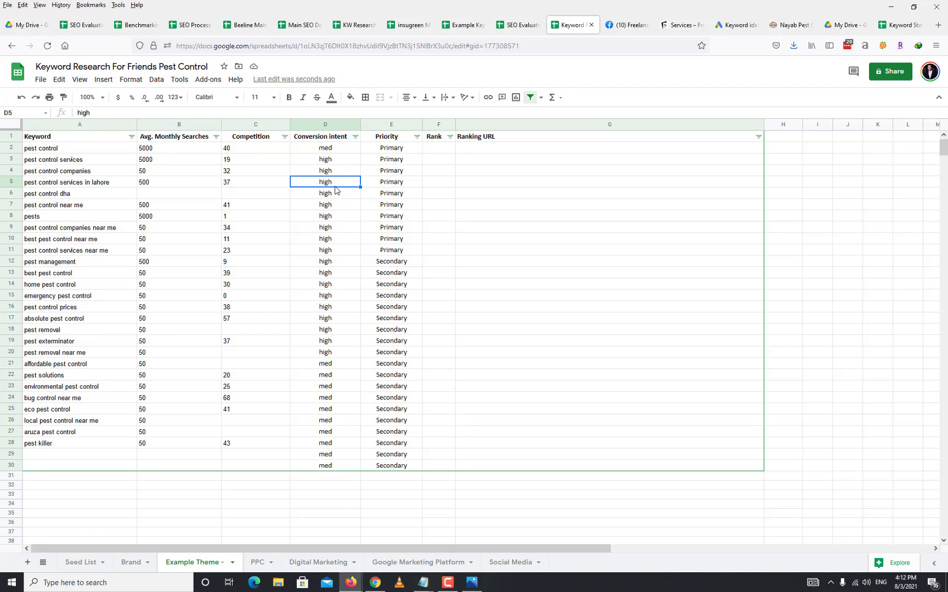
{"action": "double_click", "coordinate": [338, 182]}
{"action": "left_click", "coordinate": [110, 196]}
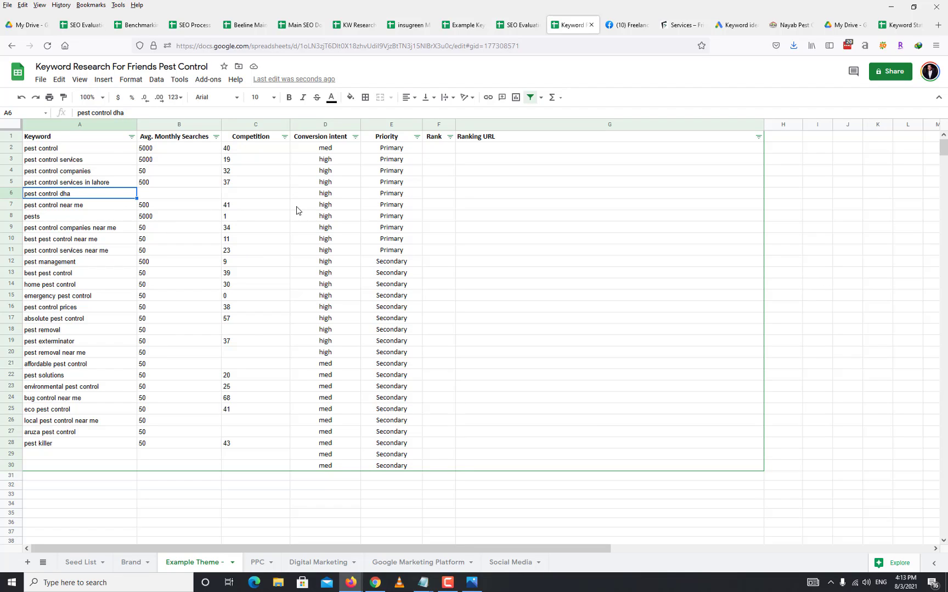
- Set the conversion intent of the "pests" keyword to Low
{"action": "left_click", "coordinate": [77, 218]}
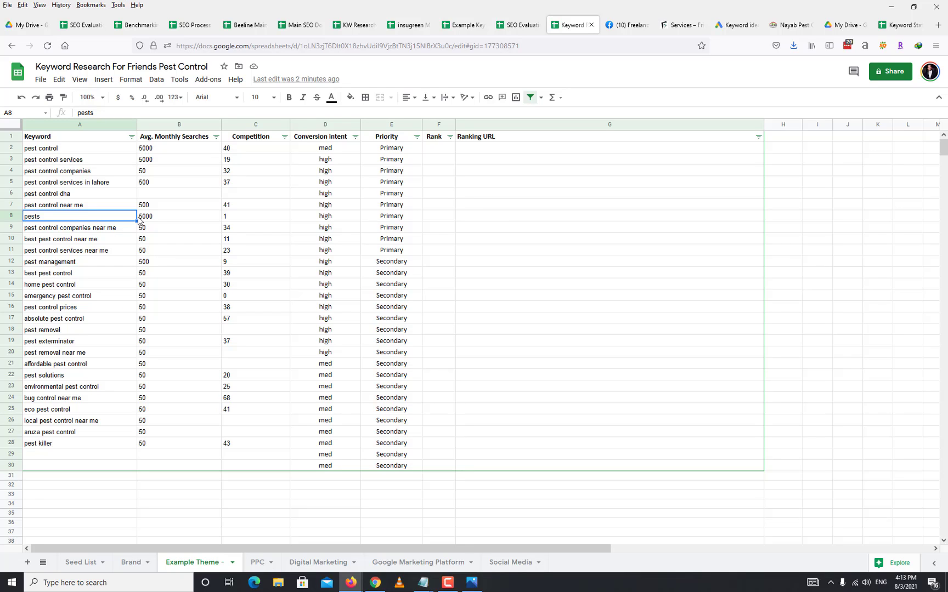
{"action": "double_click", "coordinate": [335, 218]}
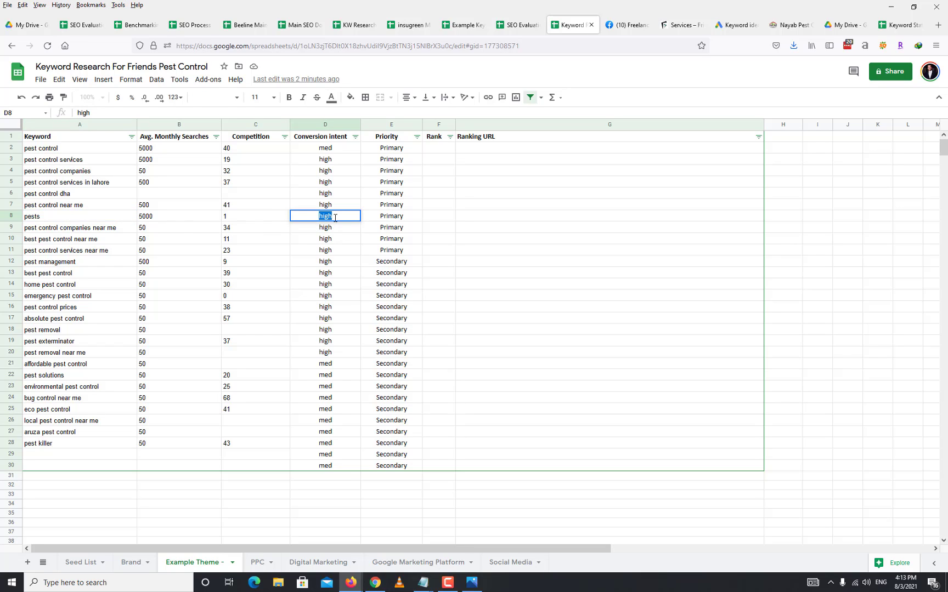
{"action": "key", "text": "BackSpace"}
{"action": "type", "text": "lowe"}
{"action": "key", "text": "BackSpace"}
{"action": "key", "text": "BackSpace"}
{"action": "key", "text": "BackSpace"}
{"action": "key", "text": "BackSpace"}
{"action": "type", "text": "Low"}
{"action": "left_click", "coordinate": [342, 236]}
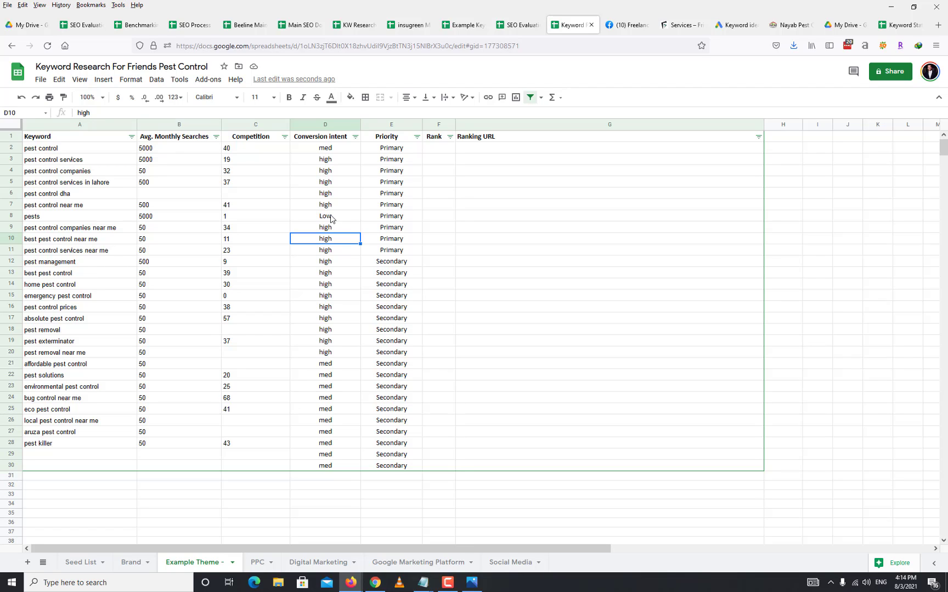
- Set the conversion intent of the "pest management" keyword to med
{"action": "double_click", "coordinate": [330, 378]}
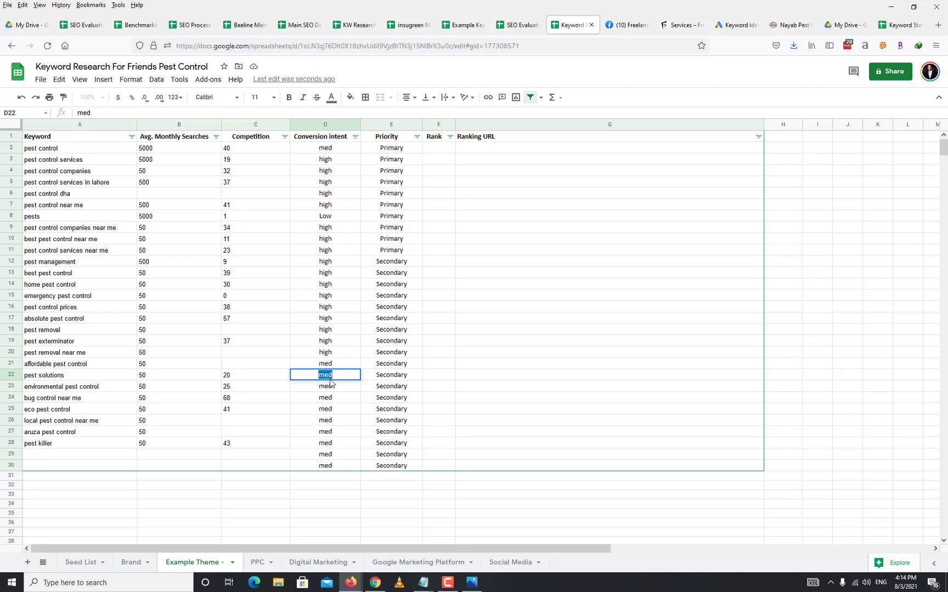
{"action": "left_click", "coordinate": [74, 265]}
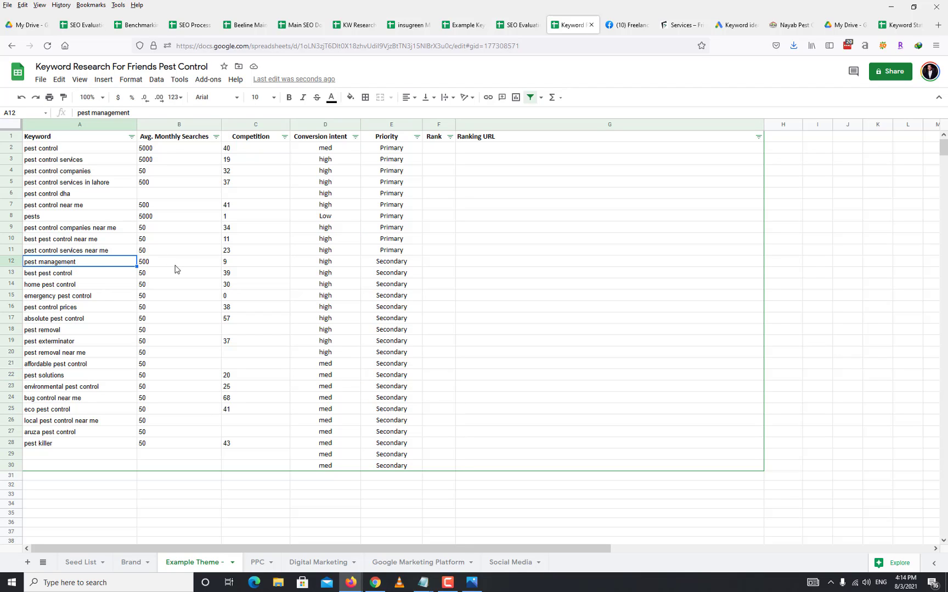
{"action": "left_click", "coordinate": [331, 267]}
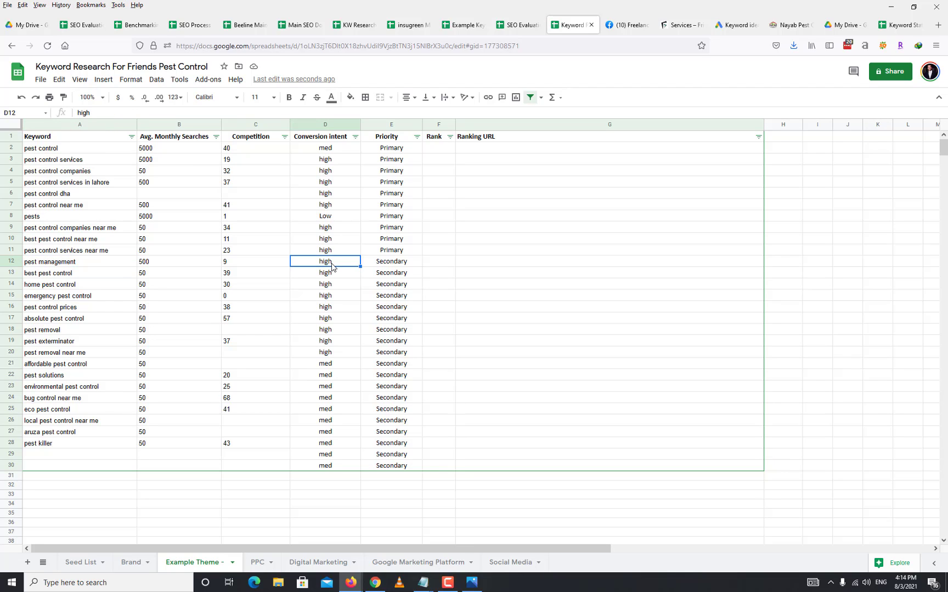
{"action": "double_click", "coordinate": [331, 267]}
{"action": "type", "text": "med"}
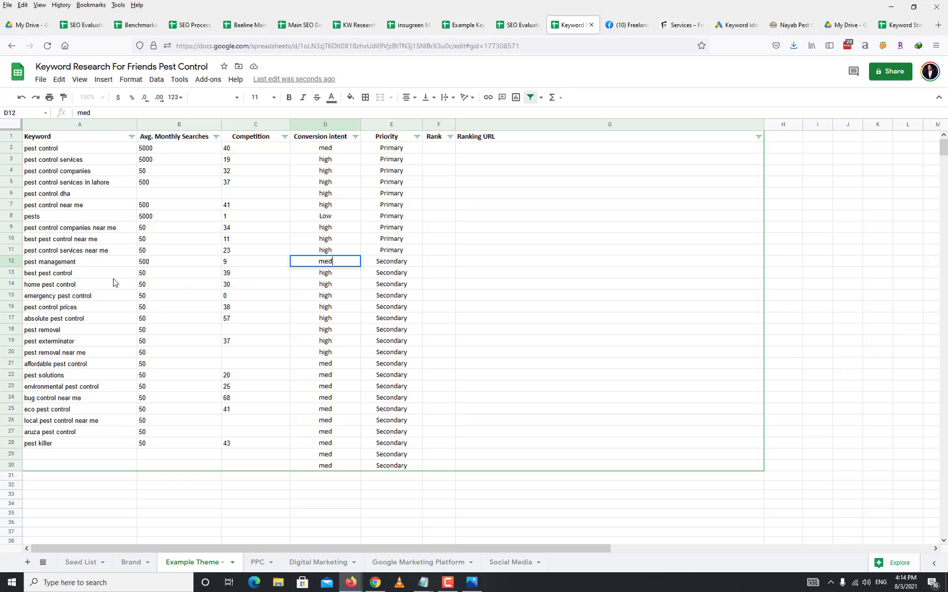
{"action": "left_click", "coordinate": [73, 275]}
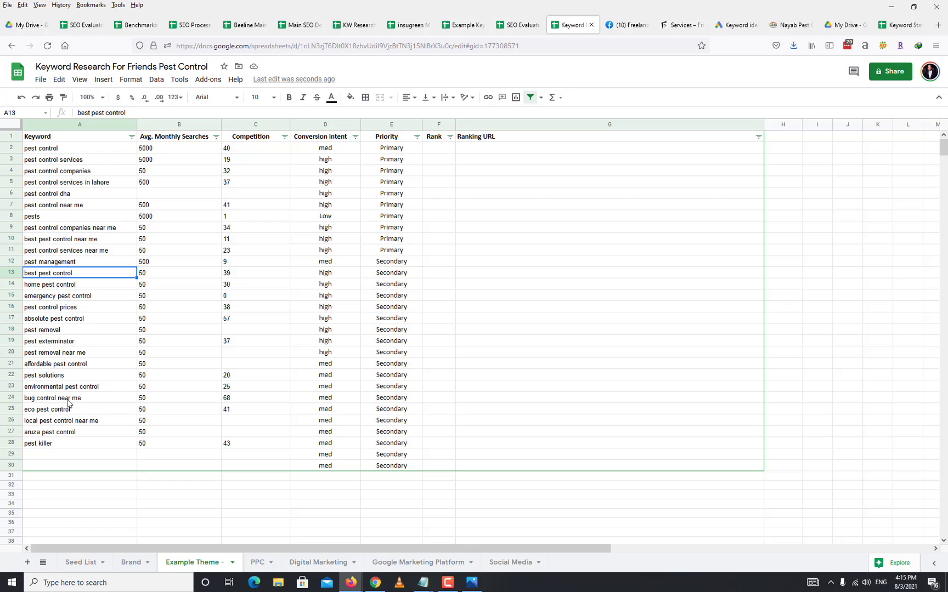
- Delete the row of the "bug control near me" keyword
{"action": "left_click", "coordinate": [11, 399]}
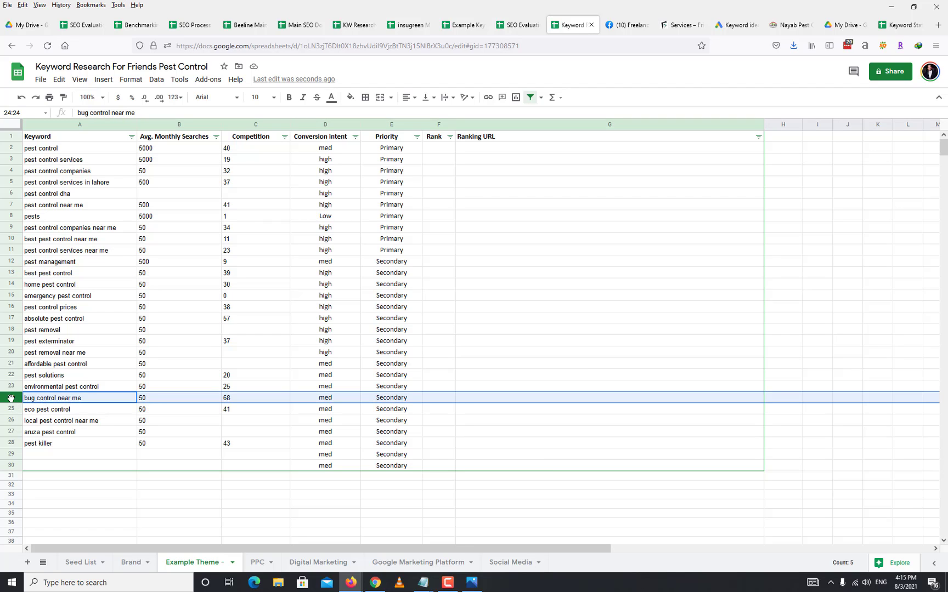
{"action": "right_click", "coordinate": [11, 398]}
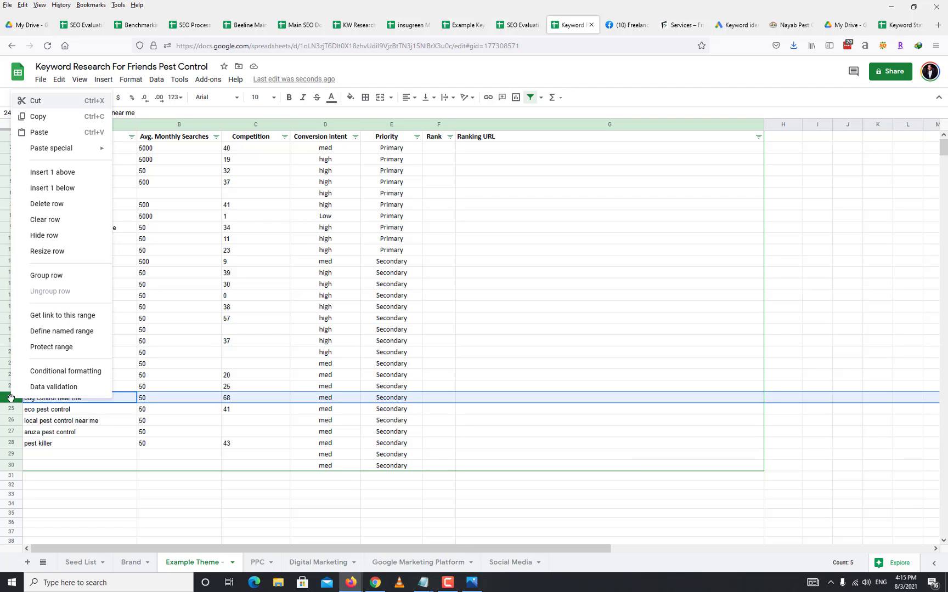
{"action": "left_click", "coordinate": [57, 203]}
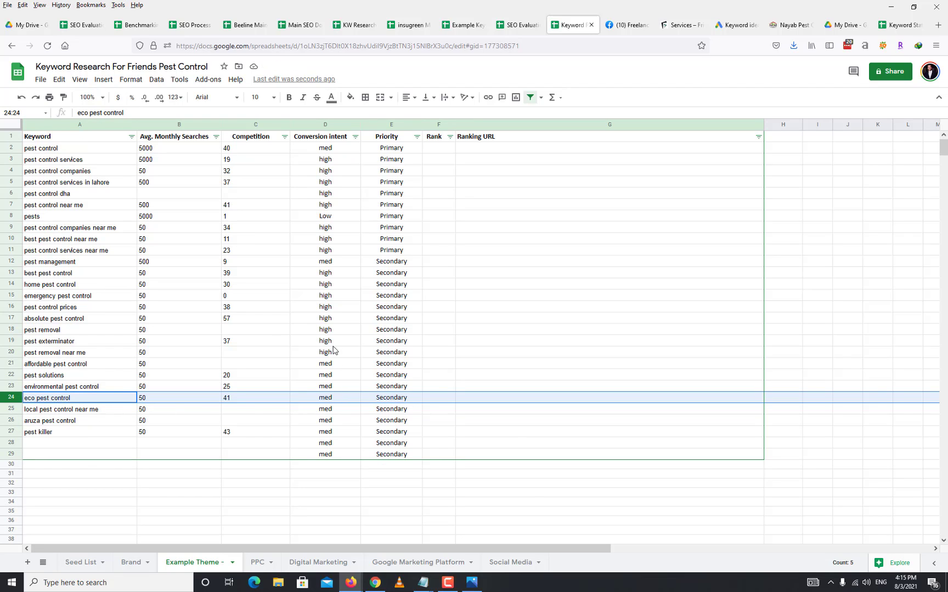
- Set the conversion intent of the "local pest control near me" keyword to high
{"action": "left_click", "coordinate": [330, 322]}
{"action": "double_click", "coordinate": [331, 322]}
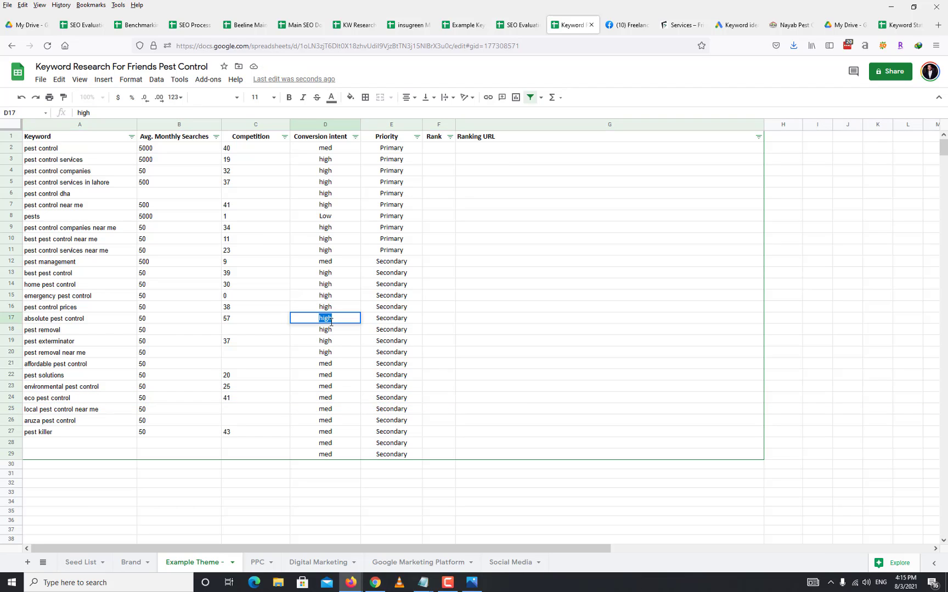
{"action": "left_click", "coordinate": [125, 412]}
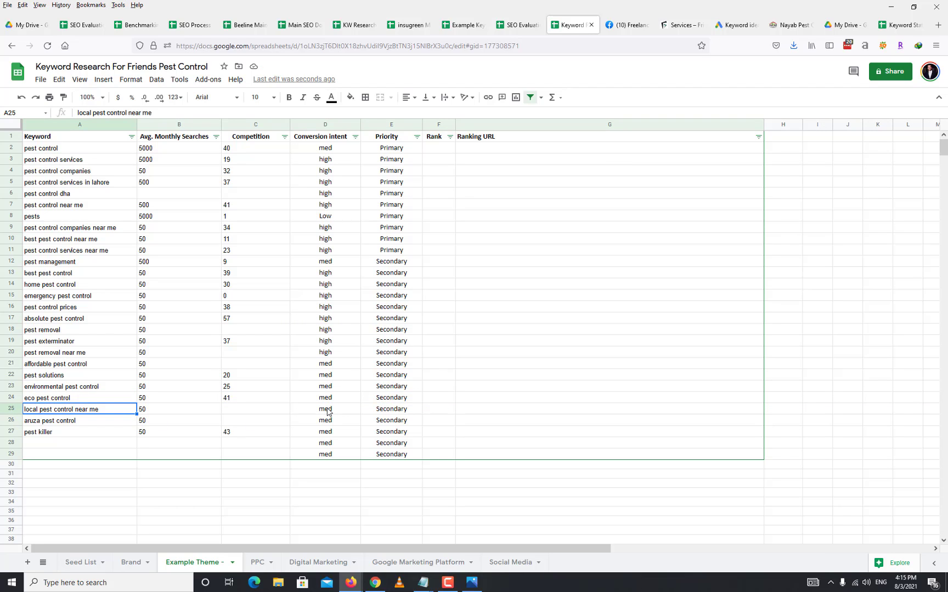
{"action": "left_click", "coordinate": [328, 408]}
{"action": "double_click", "coordinate": [328, 408]}
{"action": "type", "text": "high"}
{"action": "left_click", "coordinate": [270, 434]}
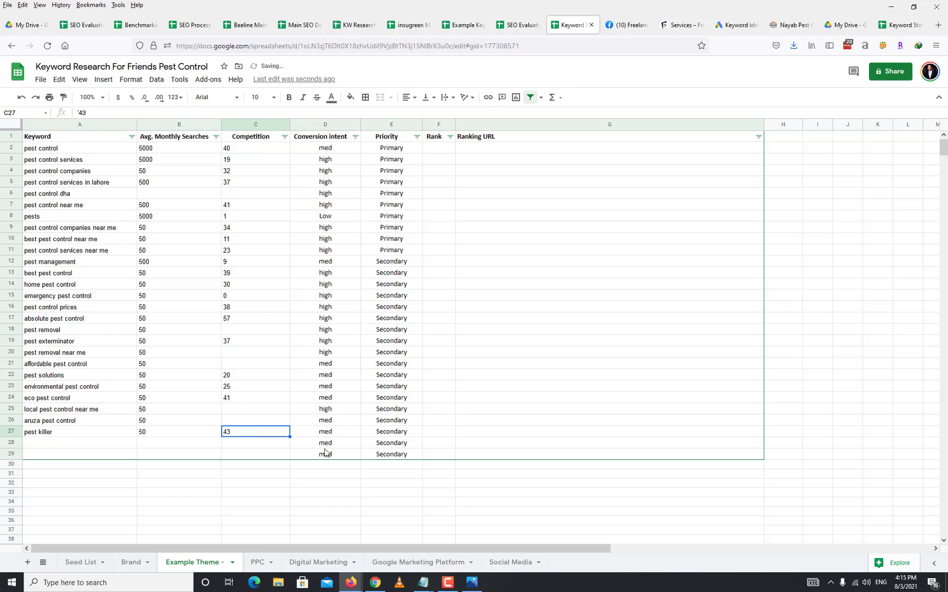
- Delete the two rows below "pest killer" that have no keyword, rows 28 and 29
{"action": "double_click", "coordinate": [330, 454]}
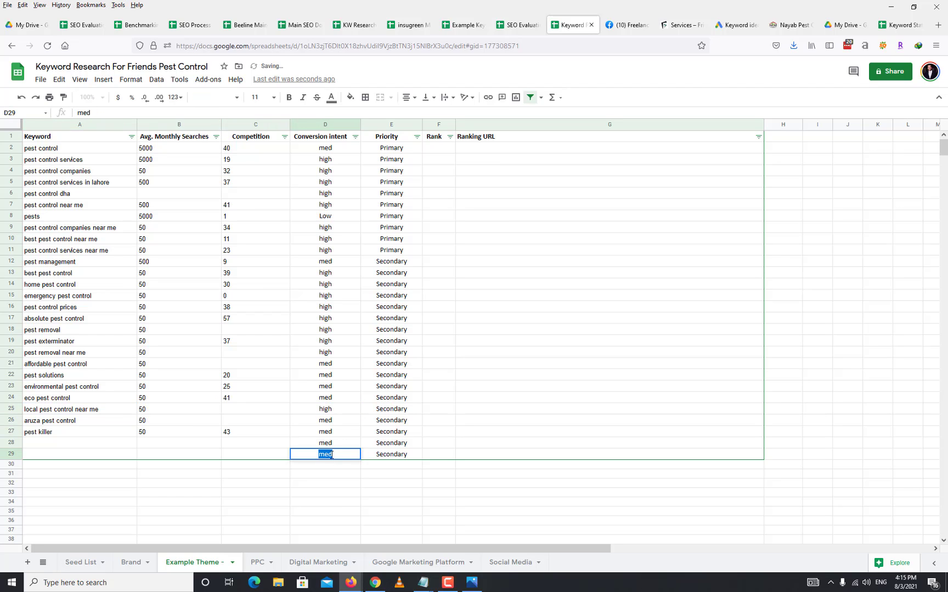
{"action": "left_click", "coordinate": [14, 455]}
{"action": "left_click", "coordinate": [9, 442], "text": "shift"}
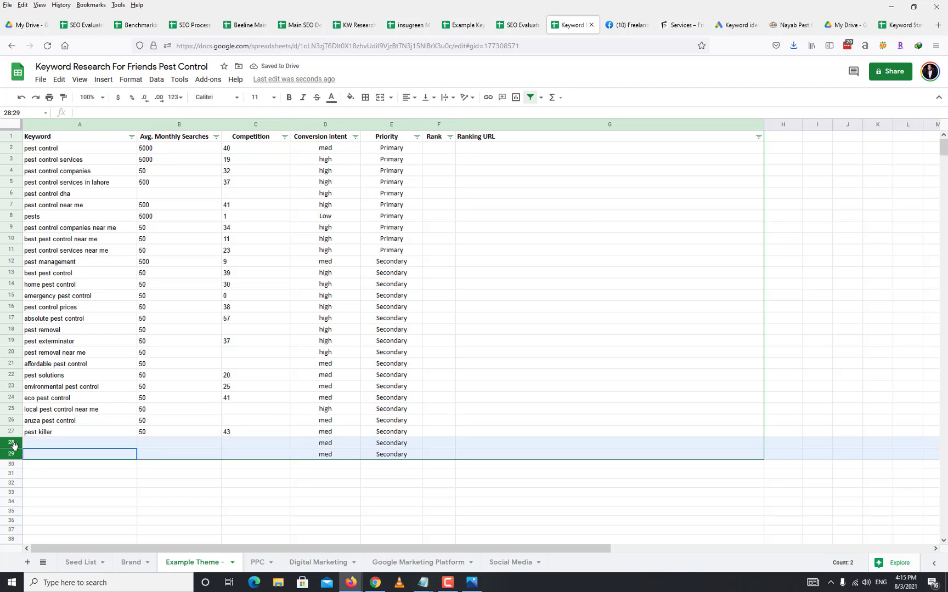
{"action": "right_click", "coordinate": [9, 443]}
{"action": "left_click", "coordinate": [66, 251]}
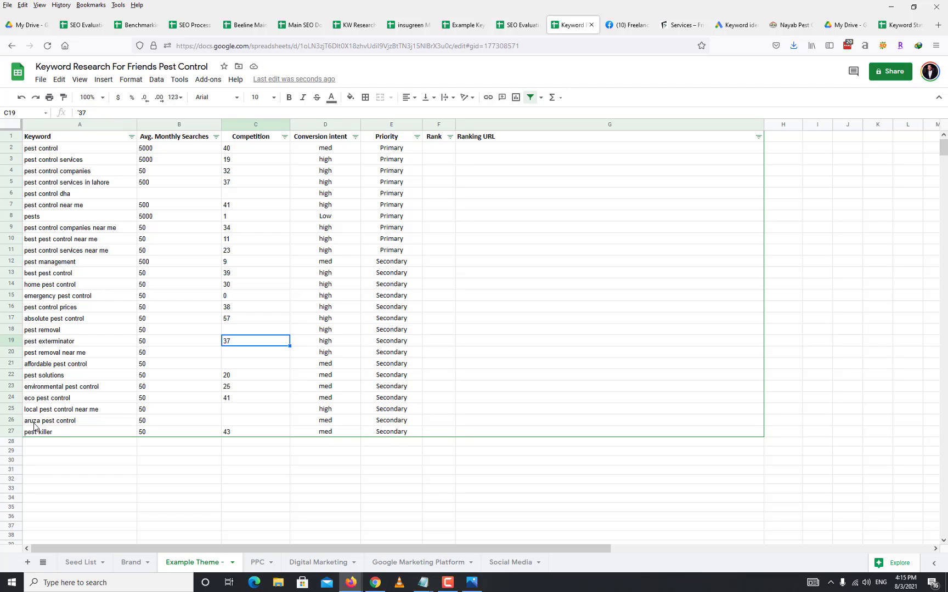
- Delete the row of the "aruza pest control" keyword
{"action": "left_click", "coordinate": [11, 420]}
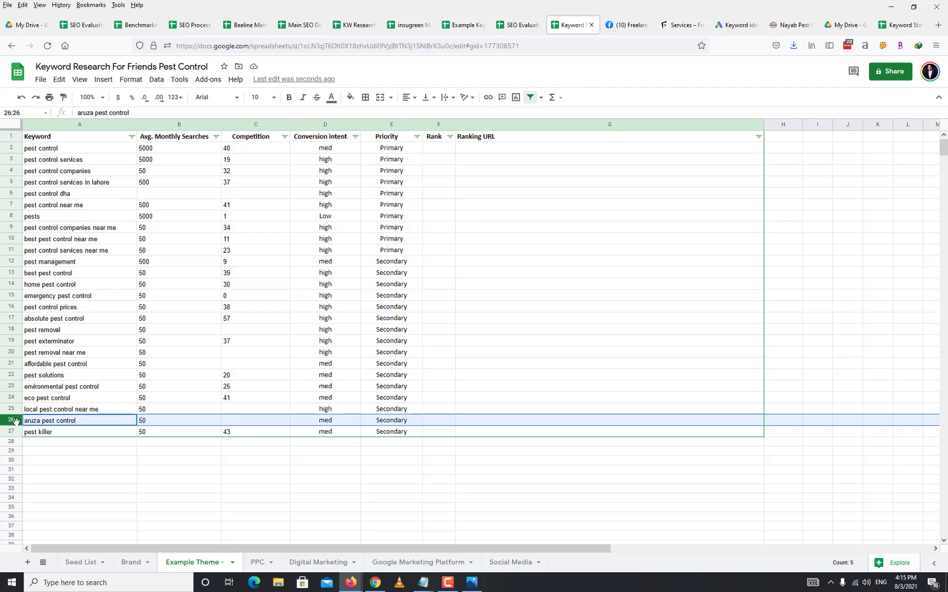
{"action": "right_click", "coordinate": [11, 420]}
{"action": "left_click", "coordinate": [52, 227]}
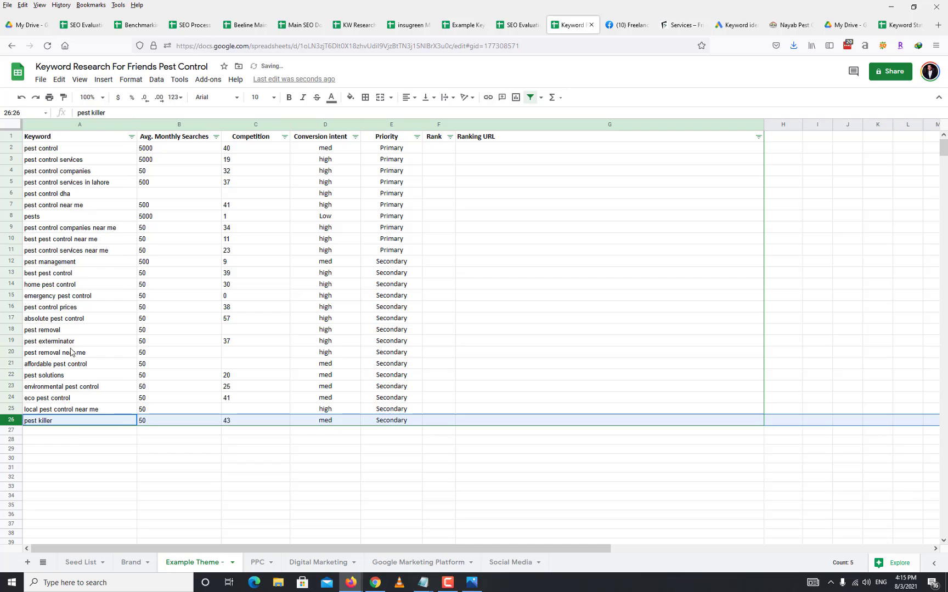
{"action": "left_click", "coordinate": [72, 432]}
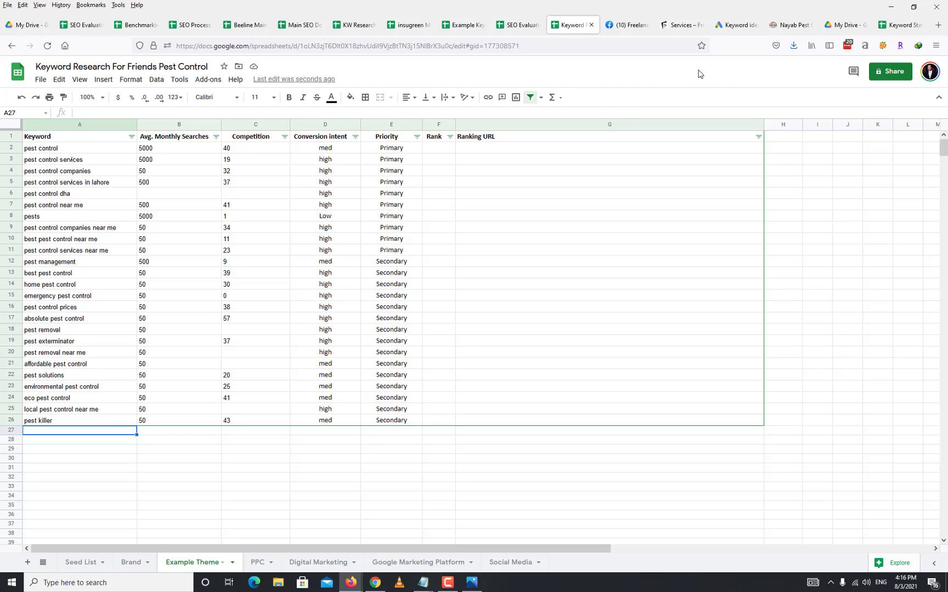
- Look over the services offered on the Friends Pest Control website's Services page, including termite proofing and fumigation
{"action": "left_click", "coordinate": [680, 28]}
{"action": "scroll", "coordinate": [521, 252], "scroll_direction": "up", "scroll_amount": 4}
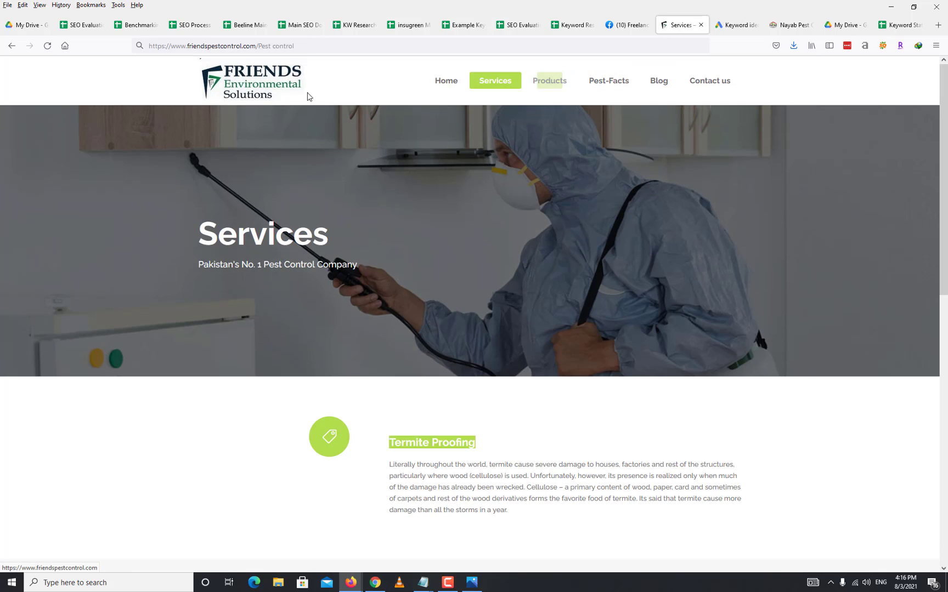
{"action": "scroll", "coordinate": [597, 390], "scroll_direction": "down", "scroll_amount": 4}
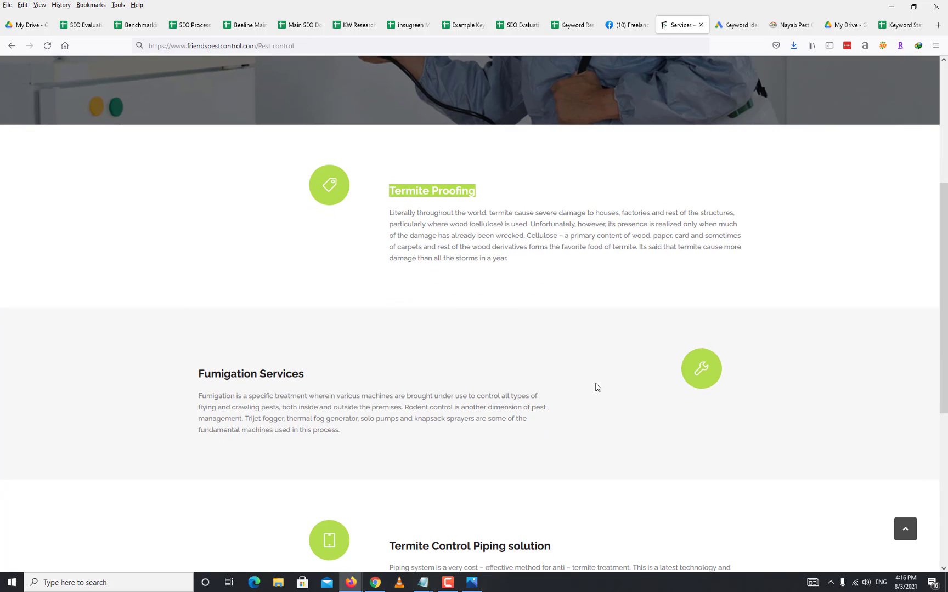
{"action": "left_click", "coordinate": [631, 31]}
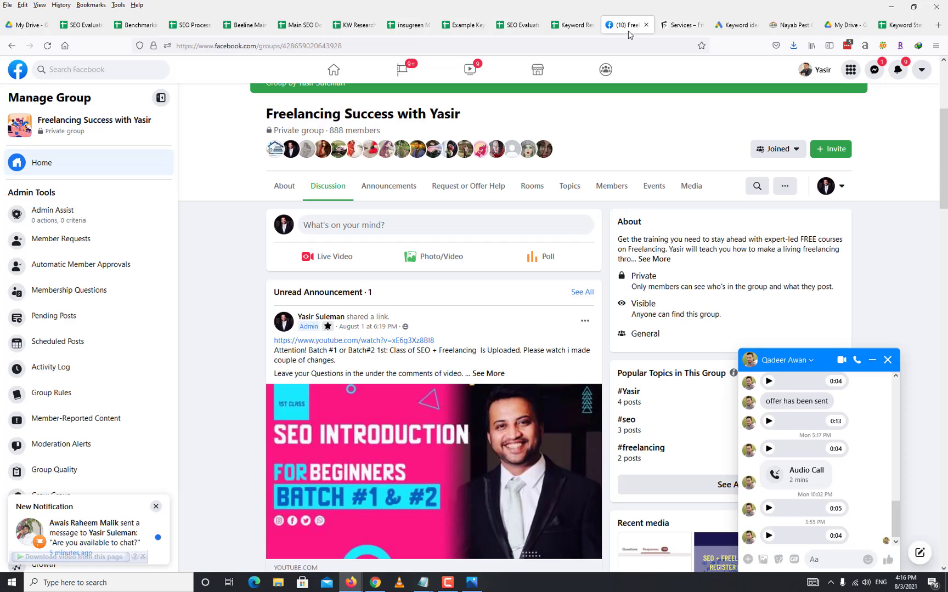
{"action": "left_click", "coordinate": [689, 31]}
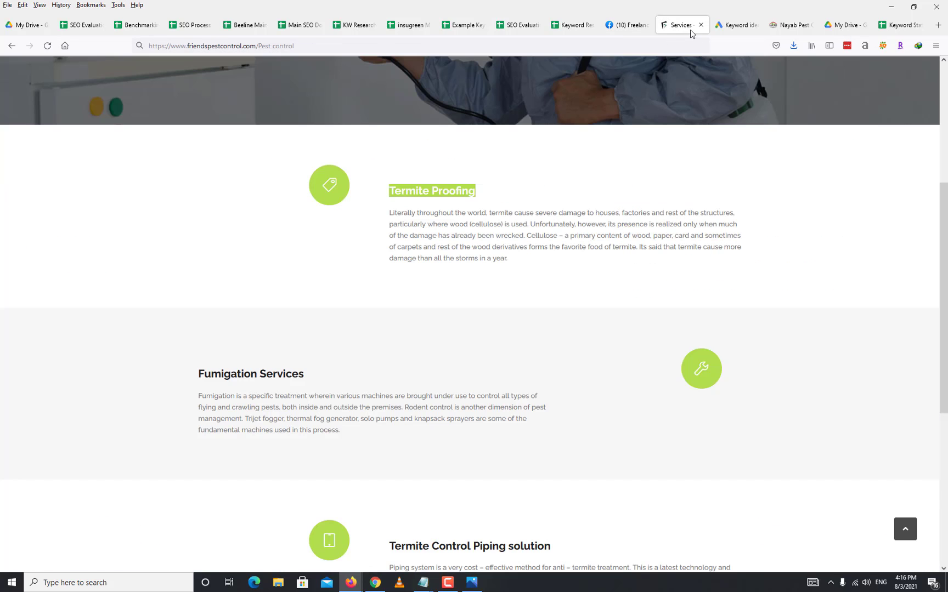
- In Google Keyword Planner, reopen the keyword search and remove all five pest control seed keywords from it
{"action": "left_click", "coordinate": [736, 31]}
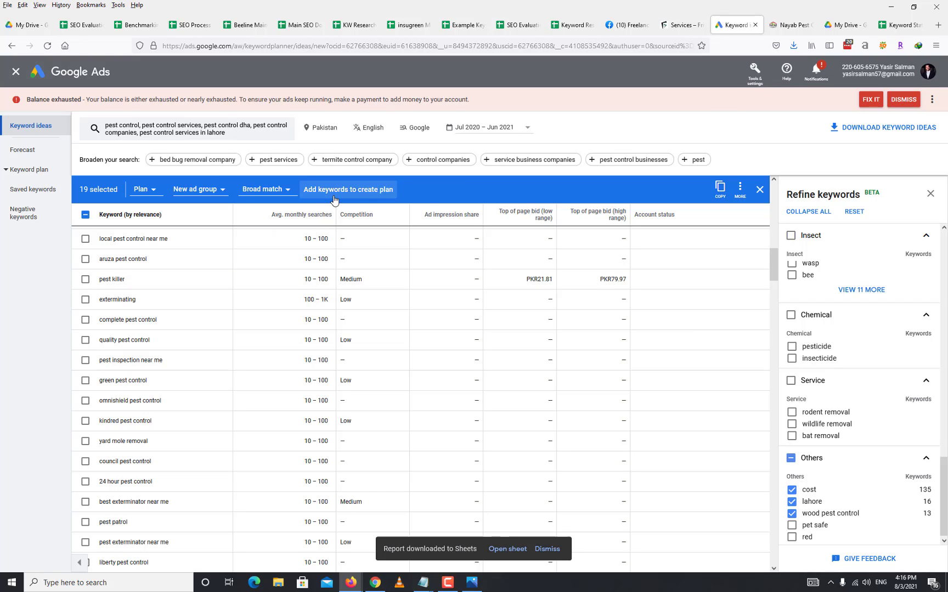
{"action": "scroll", "coordinate": [444, 206], "scroll_direction": "up", "scroll_amount": 4}
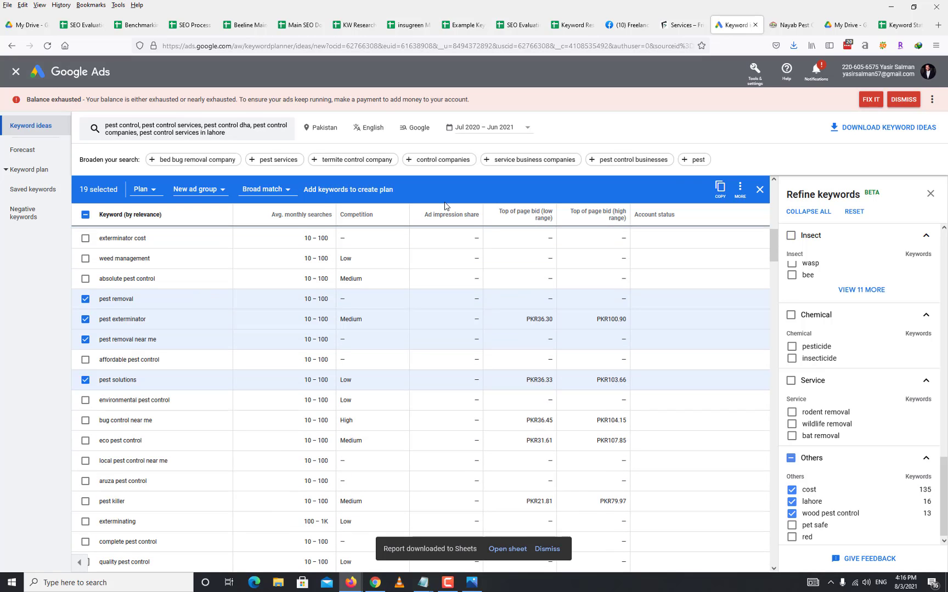
{"action": "scroll", "coordinate": [445, 207], "scroll_direction": "up", "scroll_amount": 6}
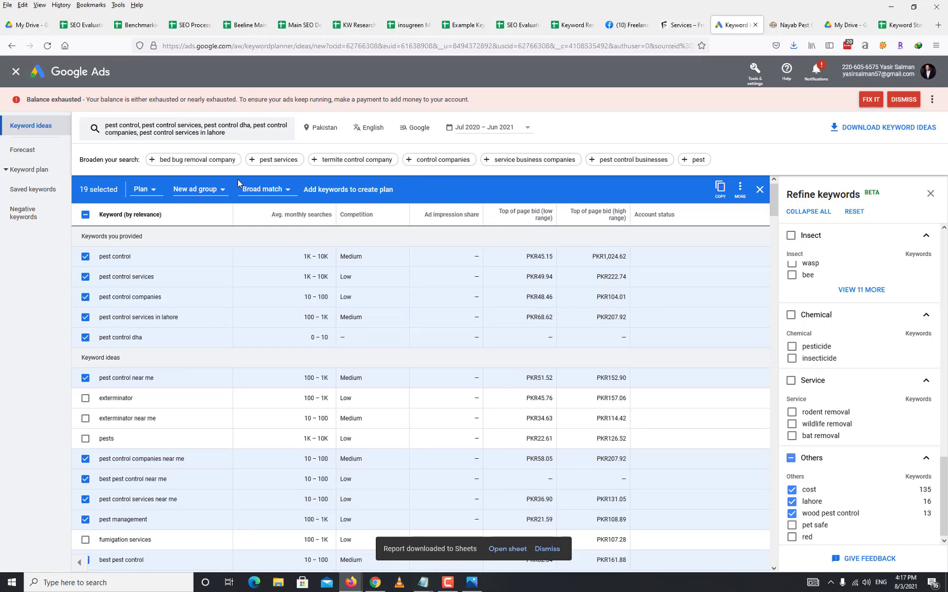
{"action": "left_click", "coordinate": [222, 135]}
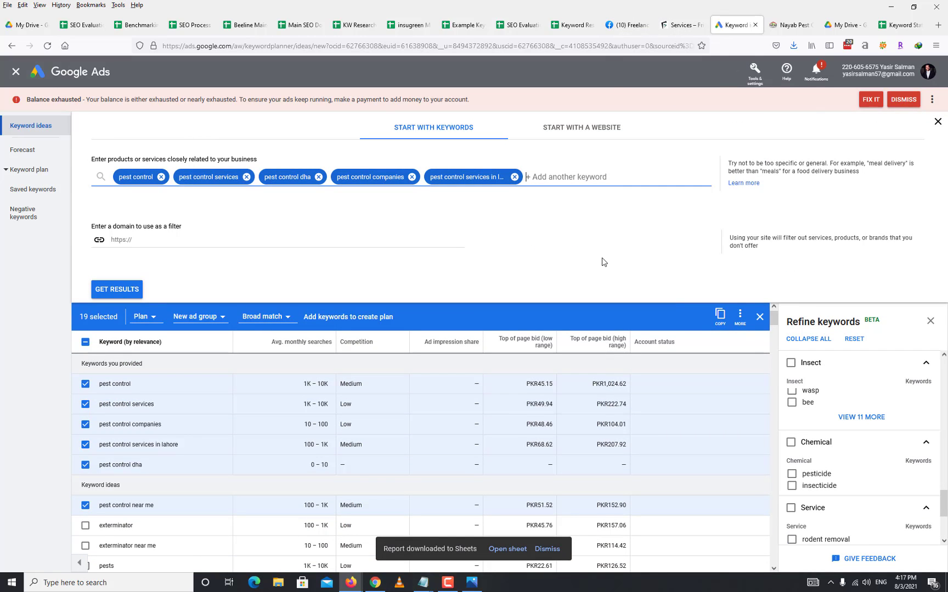
{"action": "left_click", "coordinate": [160, 177]}
{"action": "left_click", "coordinate": [186, 176]}
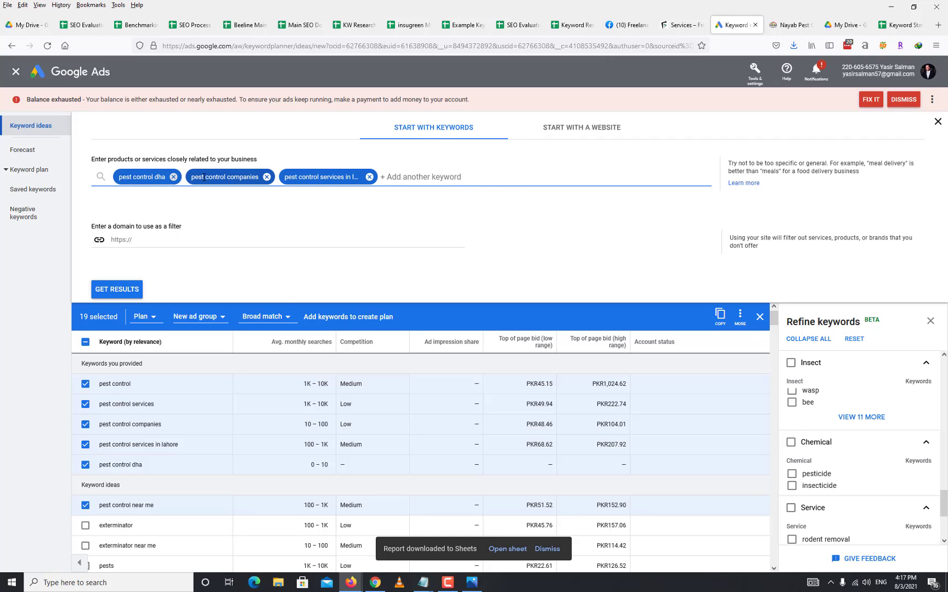
{"action": "left_click", "coordinate": [175, 176]}
{"action": "left_click", "coordinate": [194, 177]}
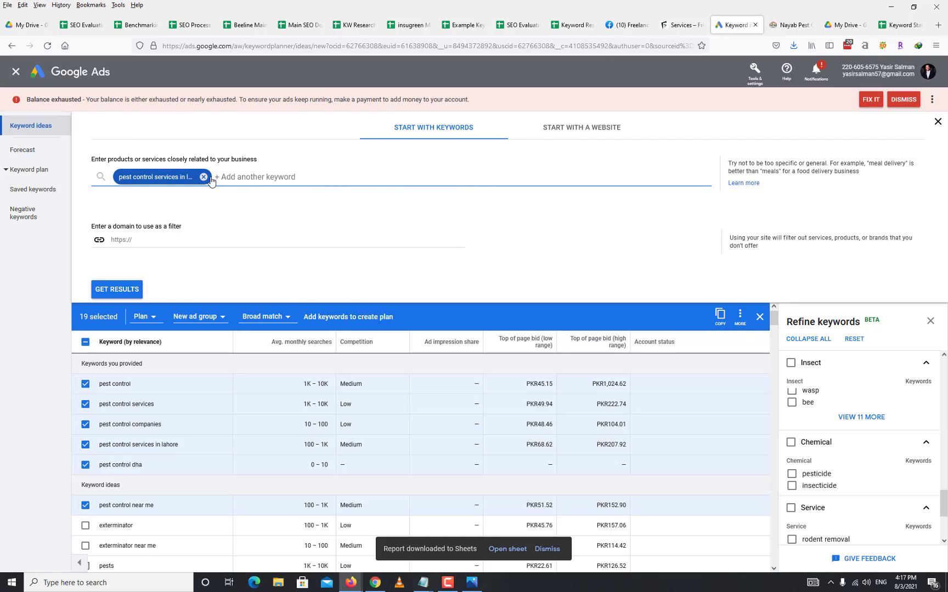
{"action": "left_click", "coordinate": [202, 177]}
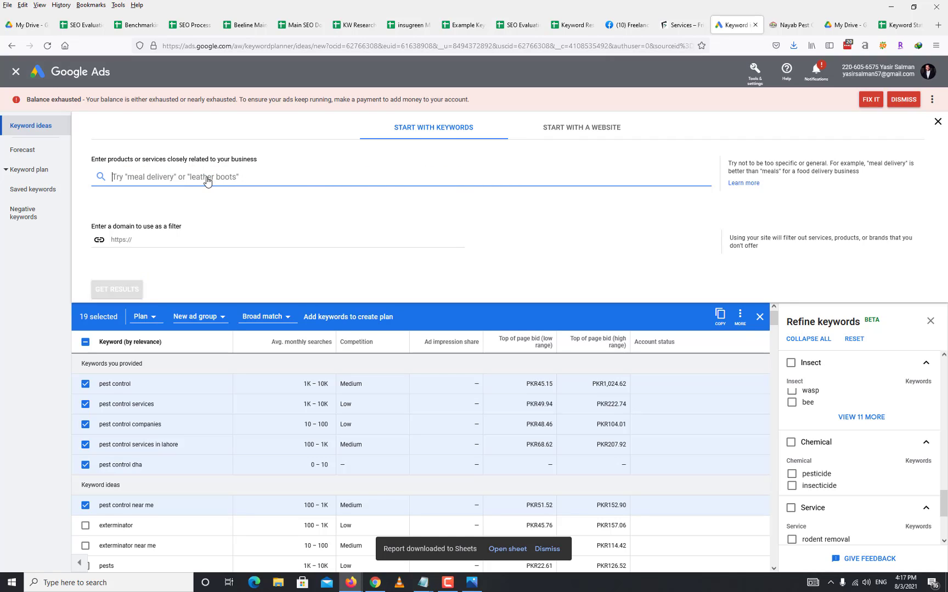
{"action": "left_click", "coordinate": [603, 126]}
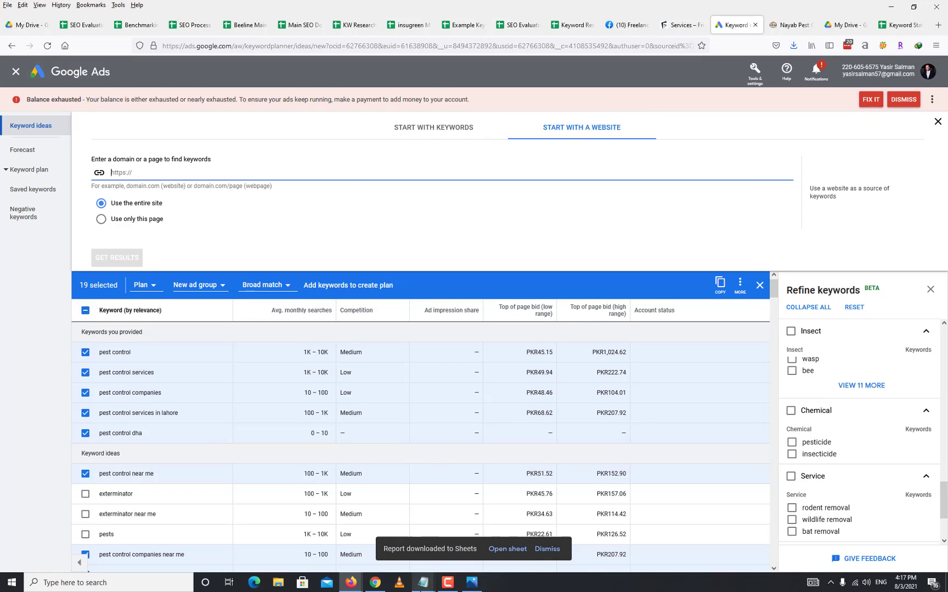
{"action": "left_click", "coordinate": [423, 581]}
{"action": "left_click", "coordinate": [456, 565]}
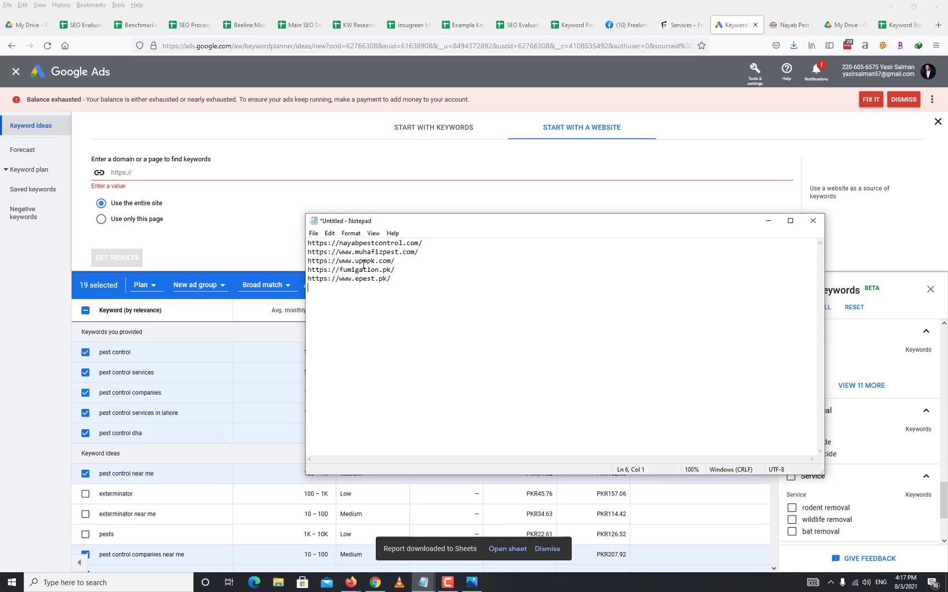
{"action": "left_click_drag", "start_coordinate": [429, 243], "coordinate": [302, 241]}
{"action": "key", "text": "ctrl+c"}
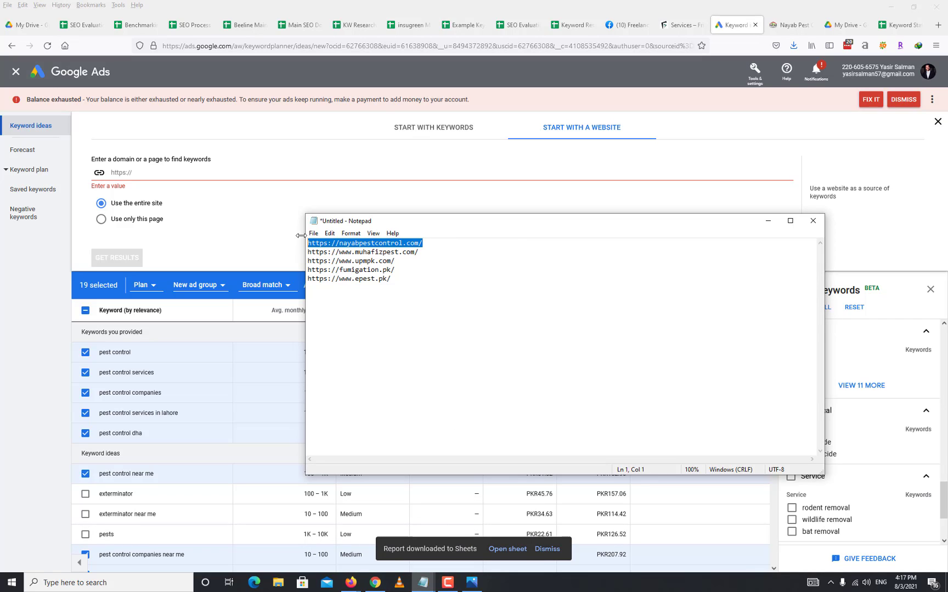
{"action": "left_click", "coordinate": [185, 172]}
{"action": "key", "text": "ctrl+v"}
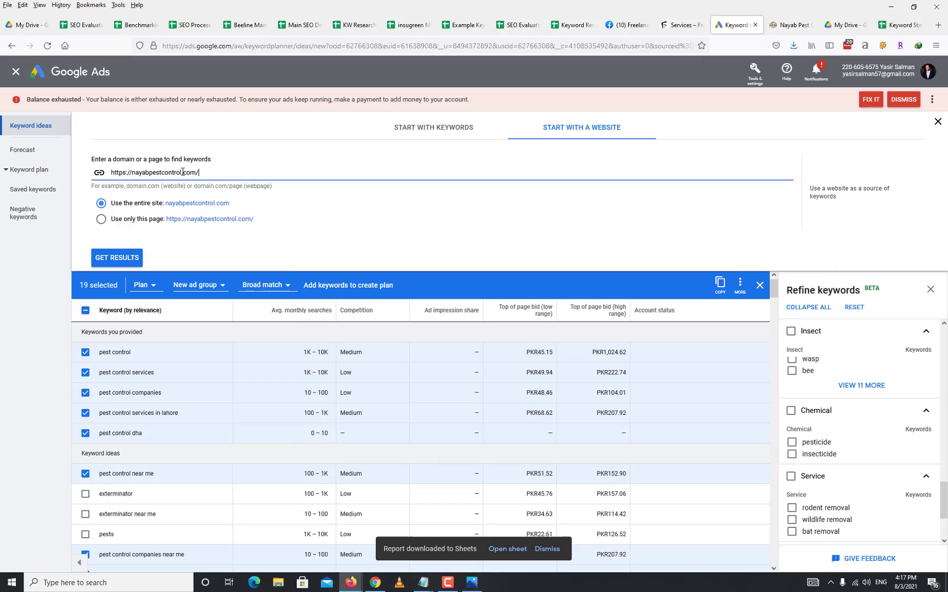
{"action": "left_click", "coordinate": [135, 259]}
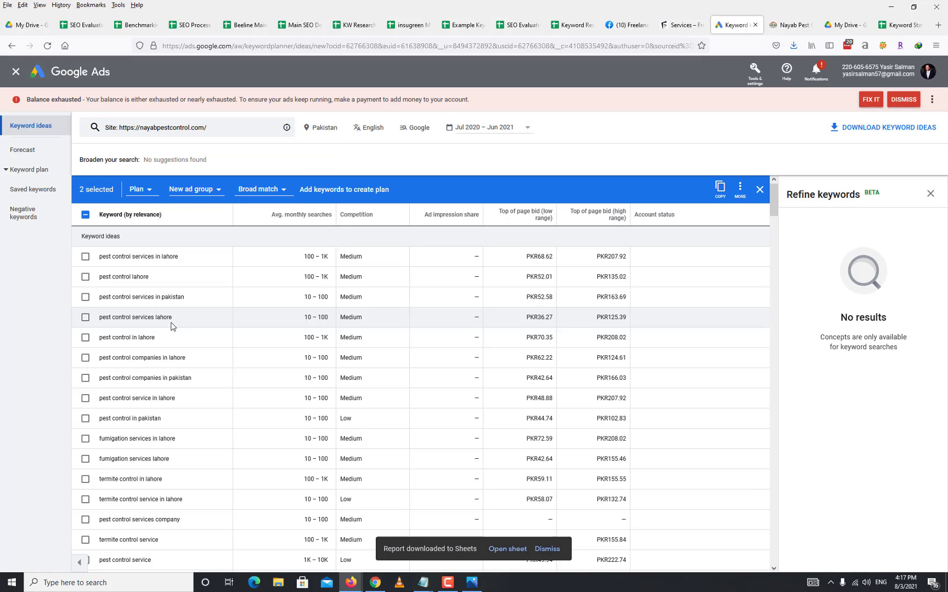
- Look through the first page of keyword ideas generated from the nayabpestcontrol.com site, down to the end of the list
{"action": "scroll", "coordinate": [172, 327], "scroll_direction": "down", "scroll_amount": 4}
{"action": "scroll", "coordinate": [175, 328], "scroll_direction": "up", "scroll_amount": 4}
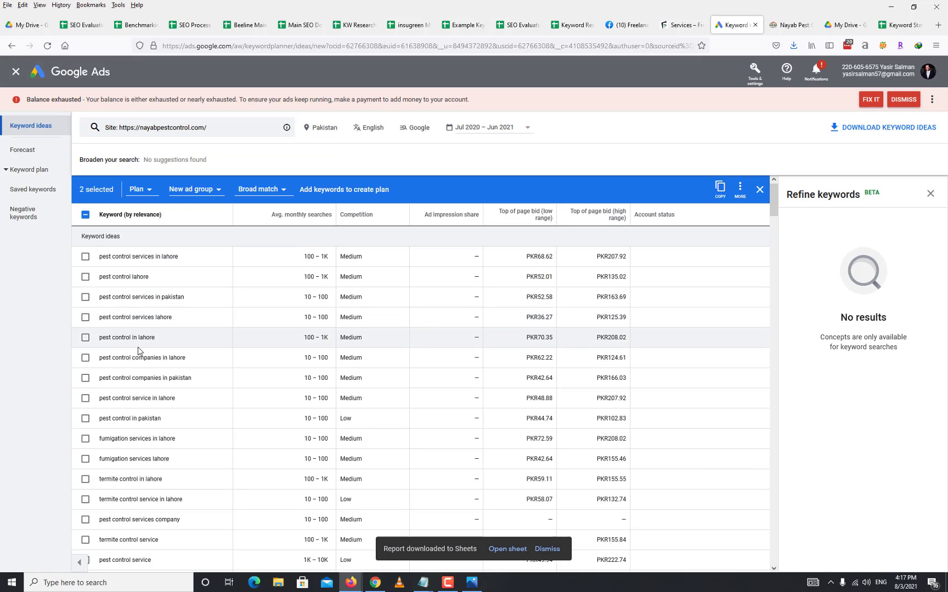
{"action": "scroll", "coordinate": [141, 275], "scroll_direction": "down", "scroll_amount": 5}
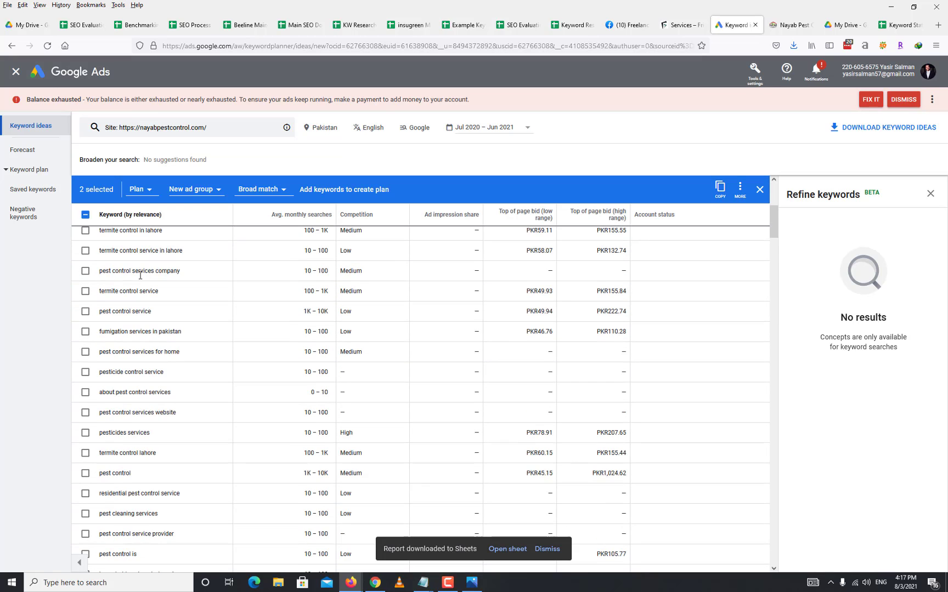
{"action": "scroll", "coordinate": [141, 275], "scroll_direction": "down", "scroll_amount": 5}
{"action": "scroll", "coordinate": [146, 301], "scroll_direction": "down", "scroll_amount": 5}
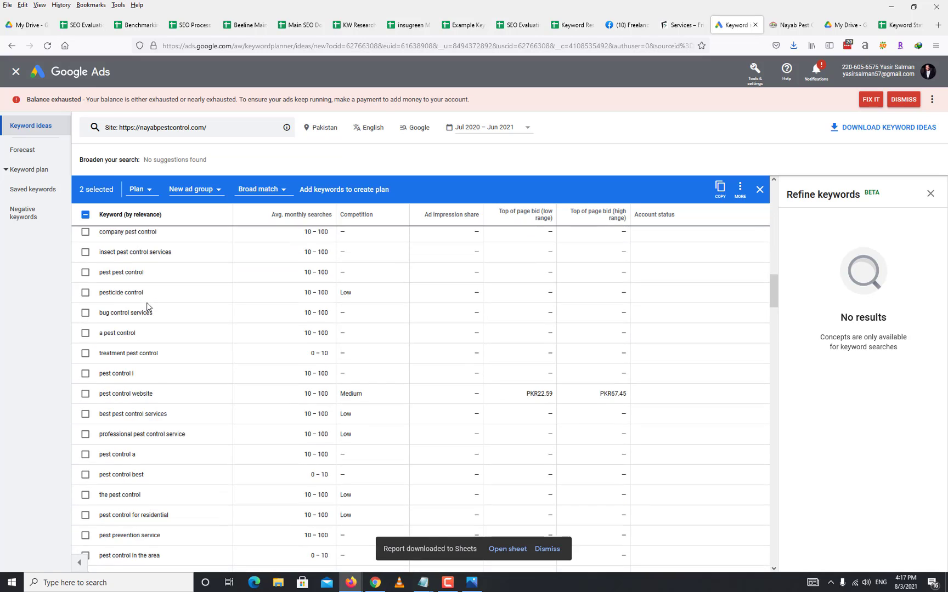
{"action": "scroll", "coordinate": [147, 306], "scroll_direction": "down", "scroll_amount": 15}
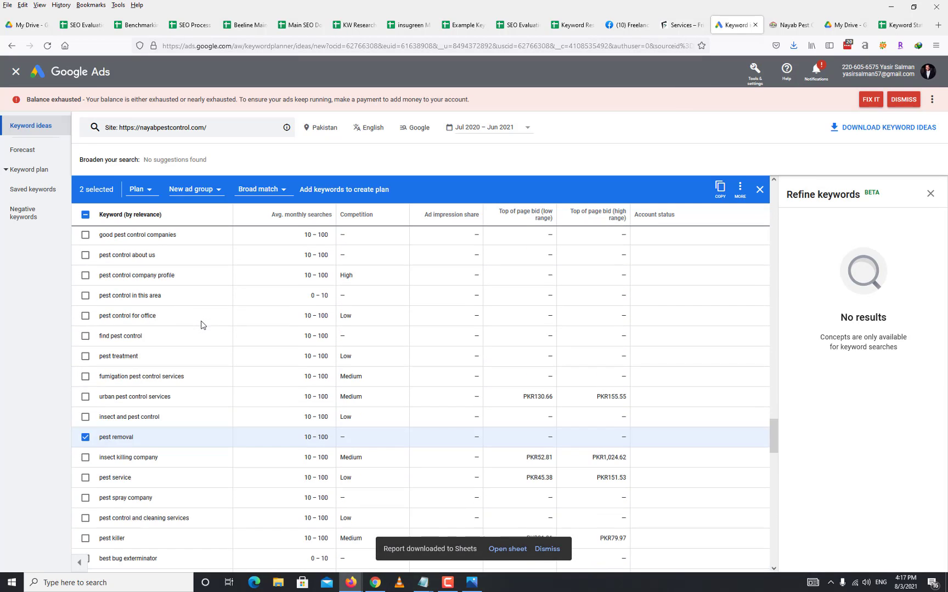
{"action": "scroll", "coordinate": [200, 324], "scroll_direction": "down", "scroll_amount": 15}
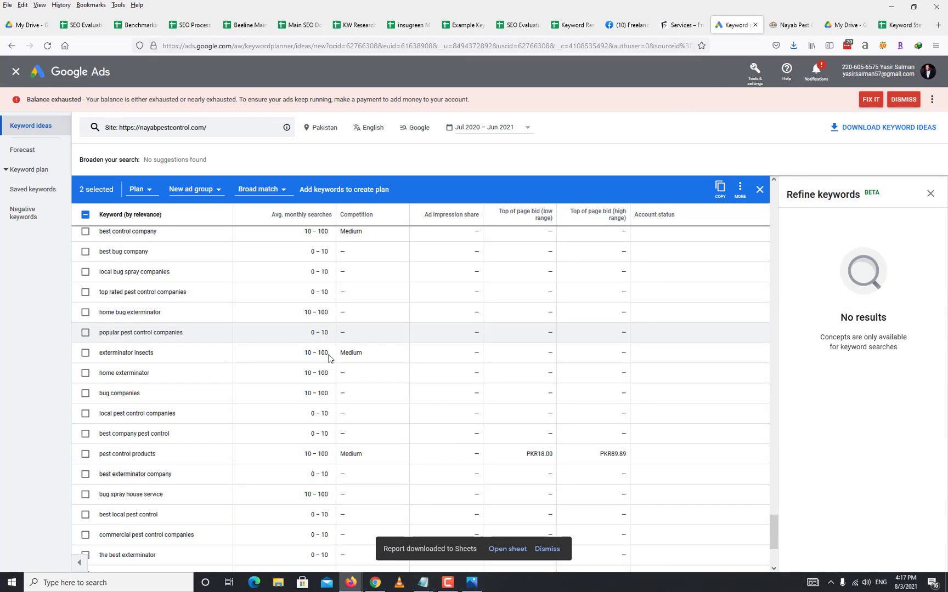
{"action": "left_click_drag", "start_coordinate": [773, 544], "coordinate": [773, 562]}
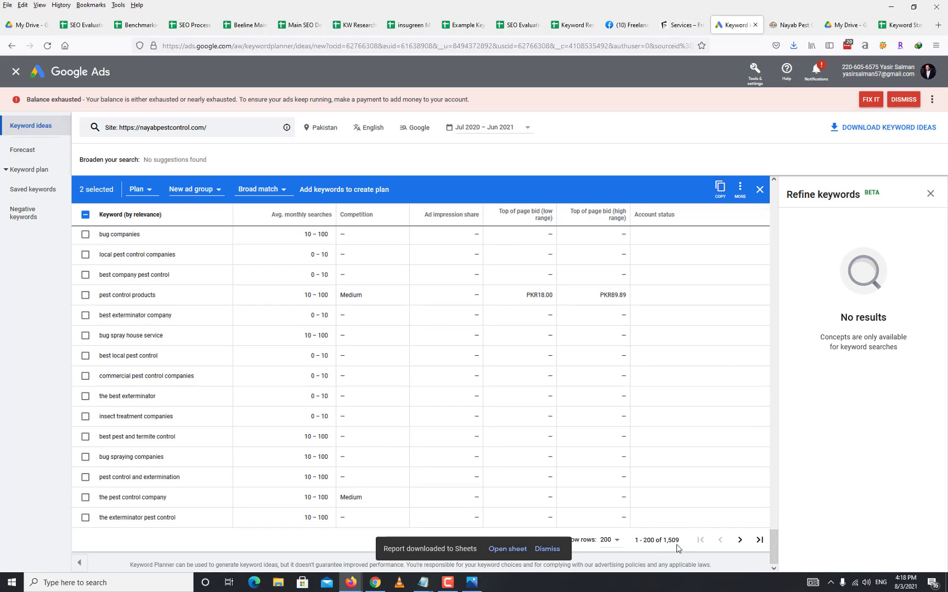
- Close the keyword refinement suggestions, check the plan's negative keywords, and return to the nayabpestcontrol.com keyword ideas
{"action": "left_click", "coordinate": [930, 194]}
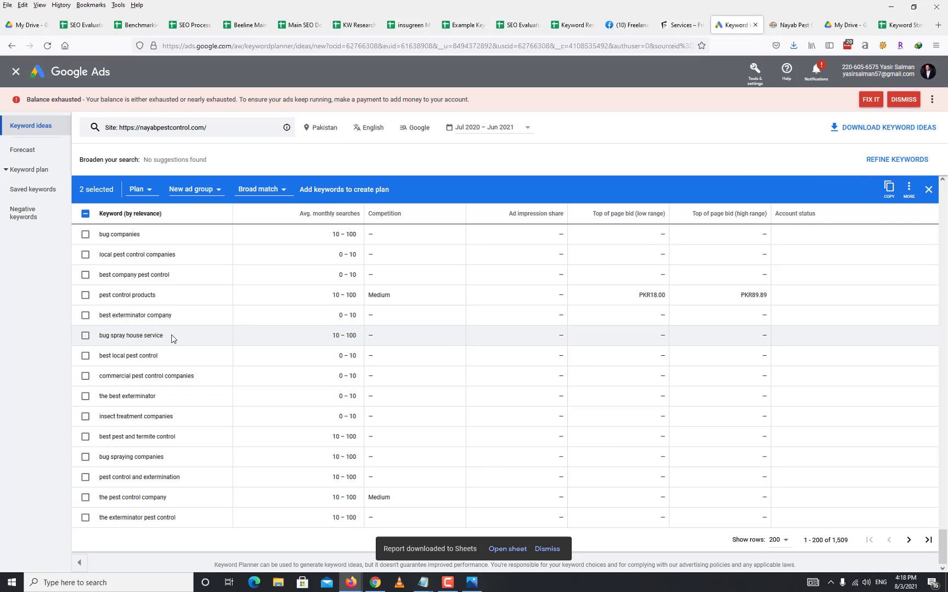
{"action": "left_click", "coordinate": [23, 213]}
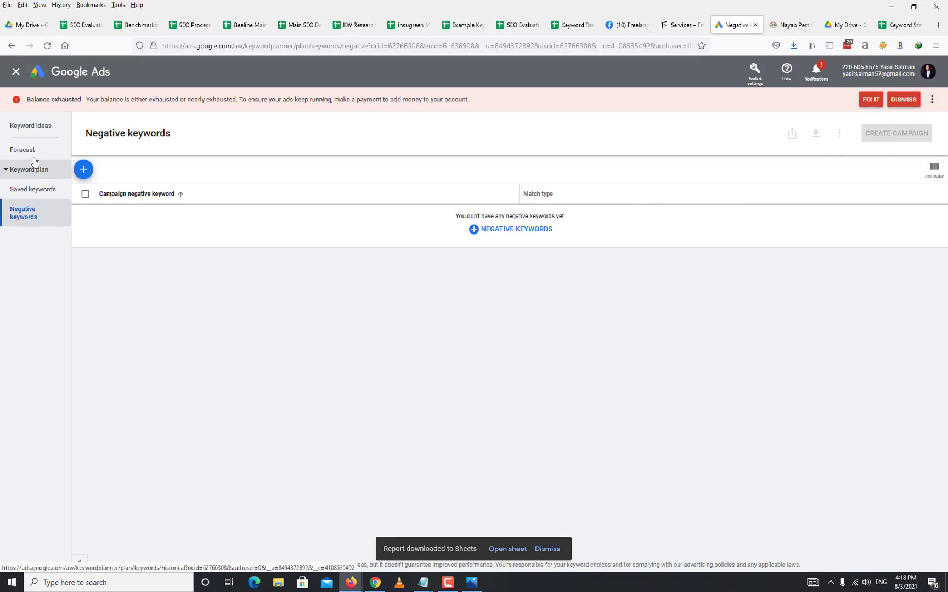
{"action": "left_click", "coordinate": [12, 132]}
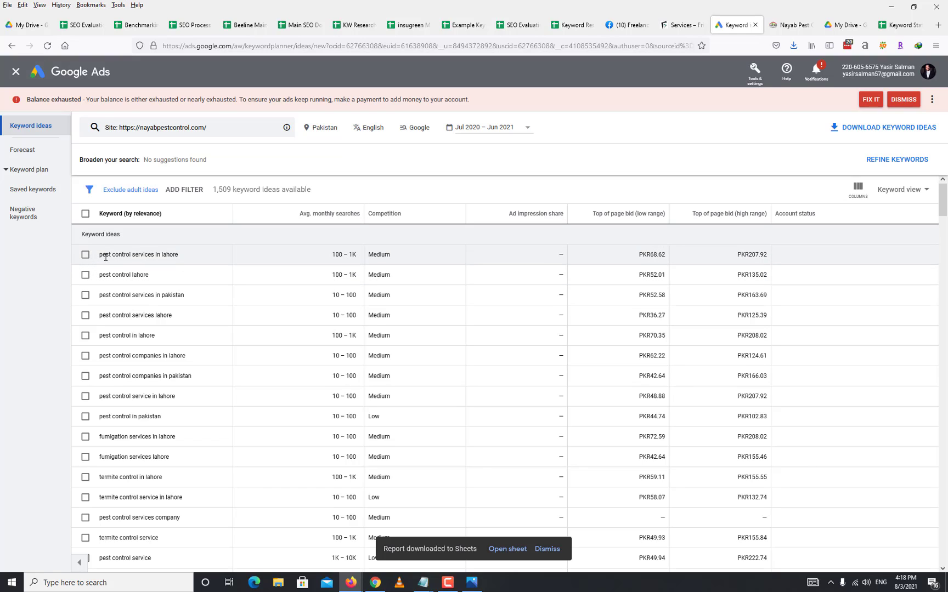
{"action": "left_click_drag", "start_coordinate": [99, 256], "coordinate": [132, 256]}
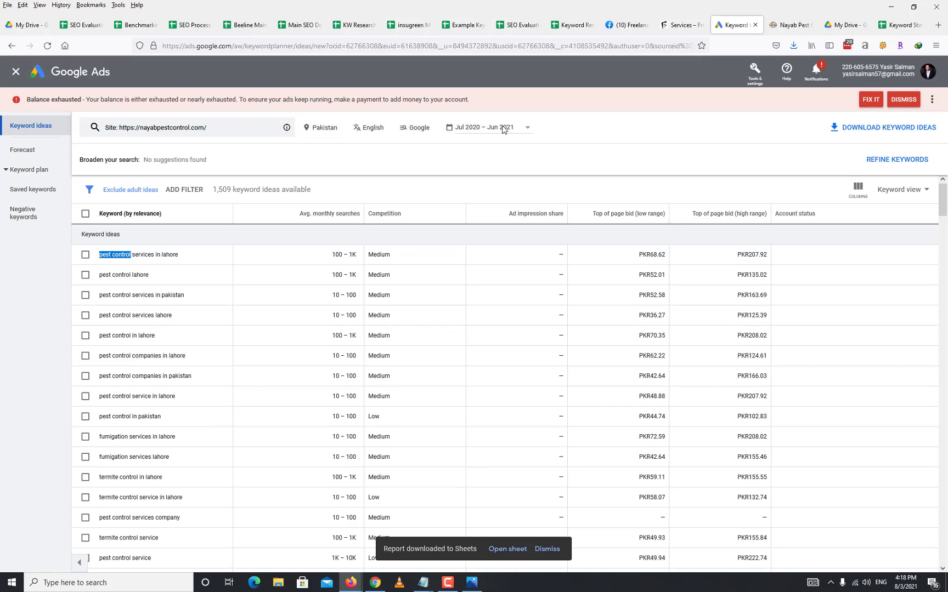
- In the Friends Pest Control keyword research sheet, set the priority of the "pests" keyword to Secondary
{"action": "left_click", "coordinate": [570, 25]}
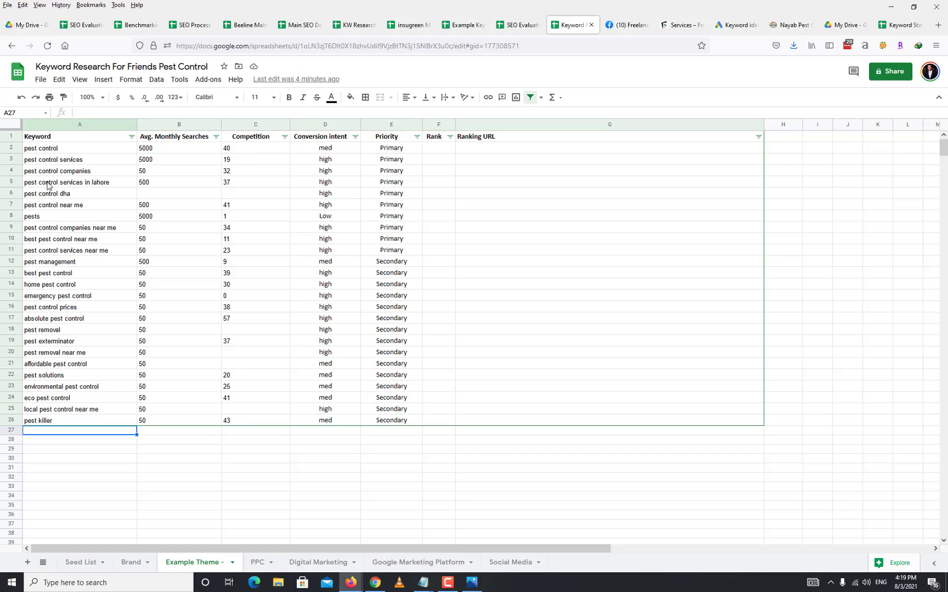
{"action": "double_click", "coordinate": [399, 262]}
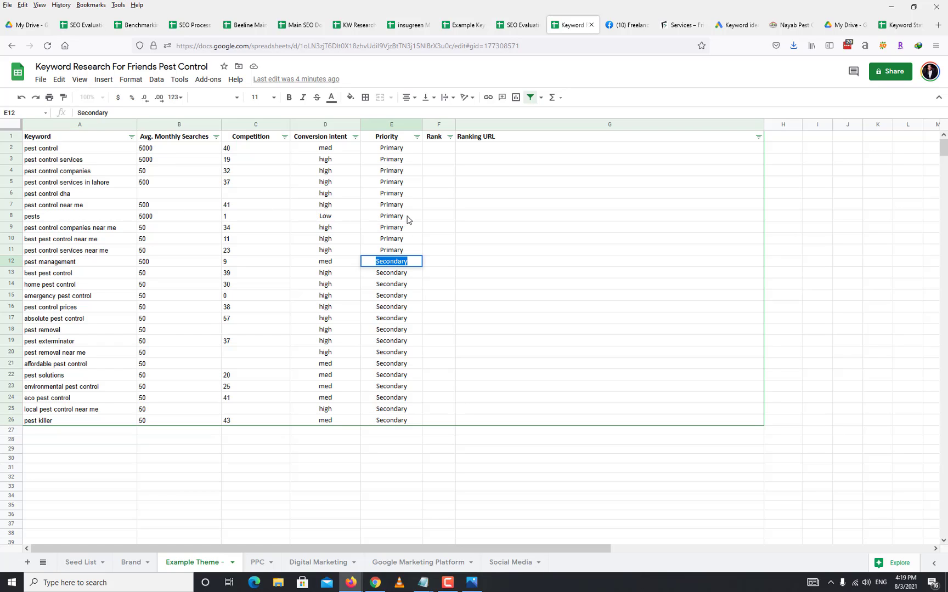
{"action": "double_click", "coordinate": [406, 216]}
{"action": "type", "text": "Secondary"}
{"action": "left_click", "coordinate": [408, 237]}
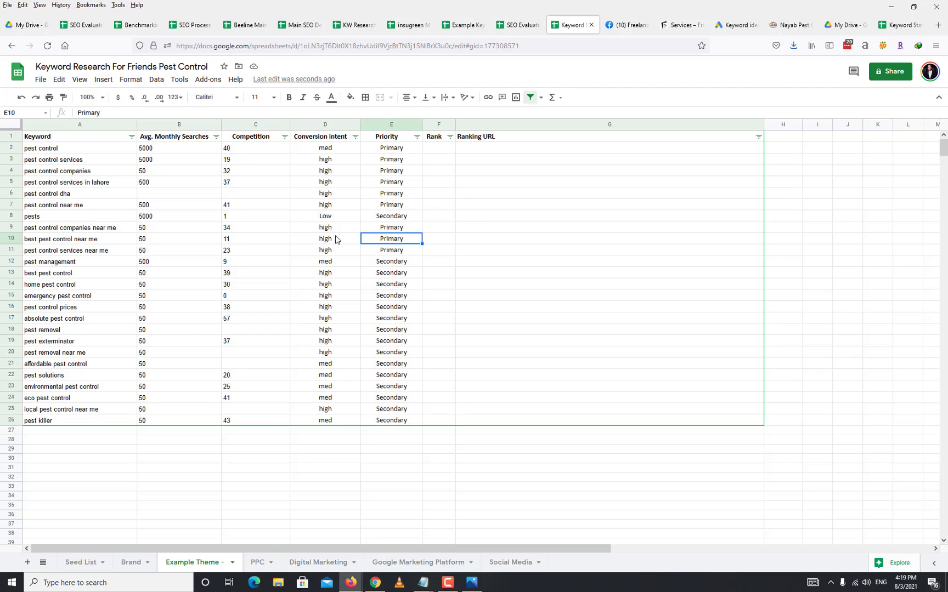
{"action": "double_click", "coordinate": [77, 163]}
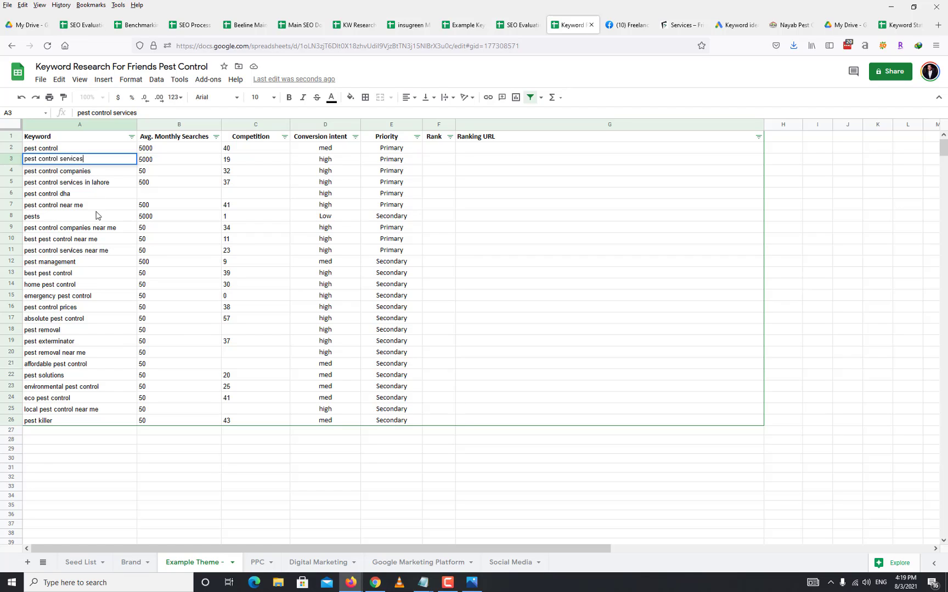
{"action": "left_click", "coordinate": [397, 162]}
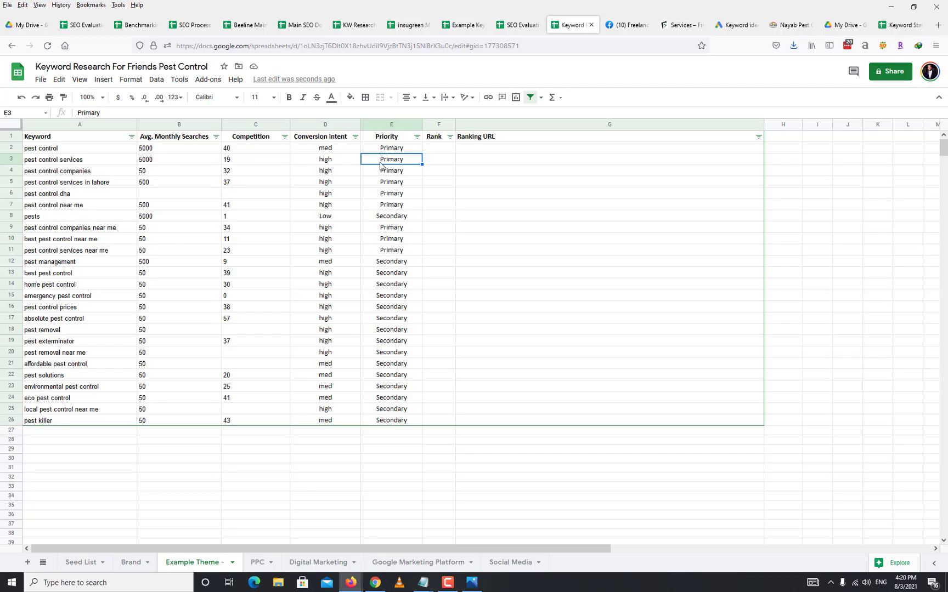
{"action": "left_click", "coordinate": [443, 154]}
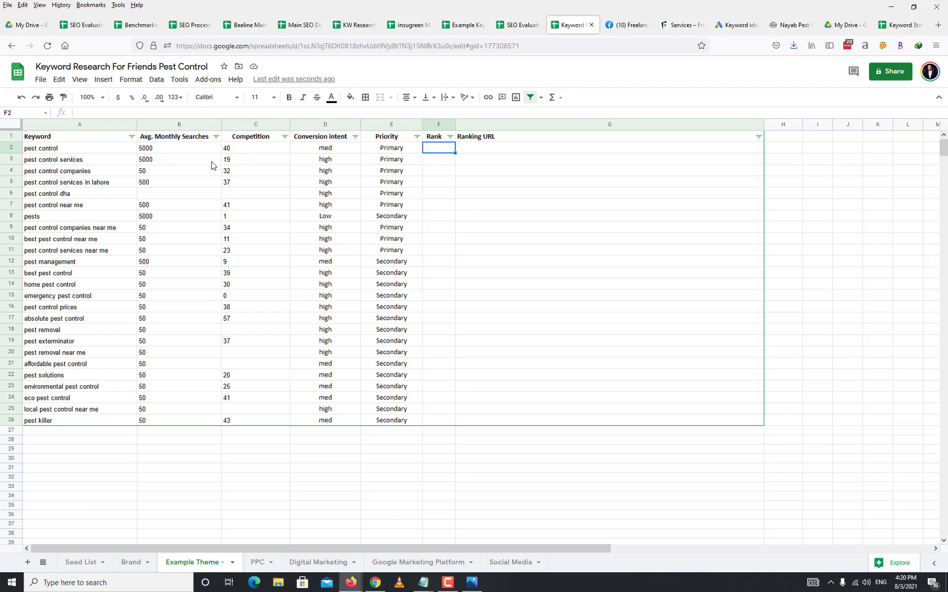
- Read through the Friends Pest Control website's Services page from the banner down to the termite control piping section and footer
{"action": "left_click", "coordinate": [678, 25]}
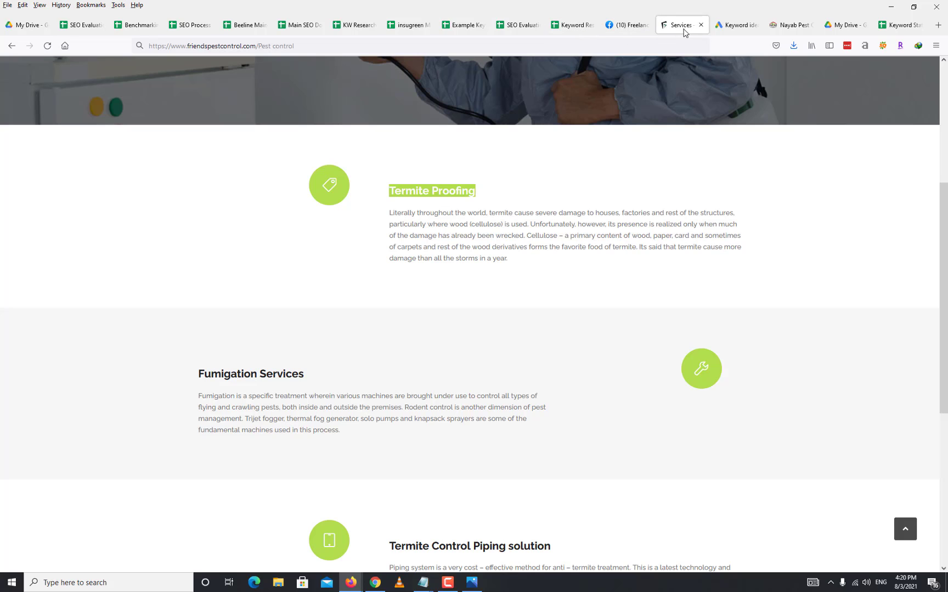
{"action": "left_click", "coordinate": [587, 29]}
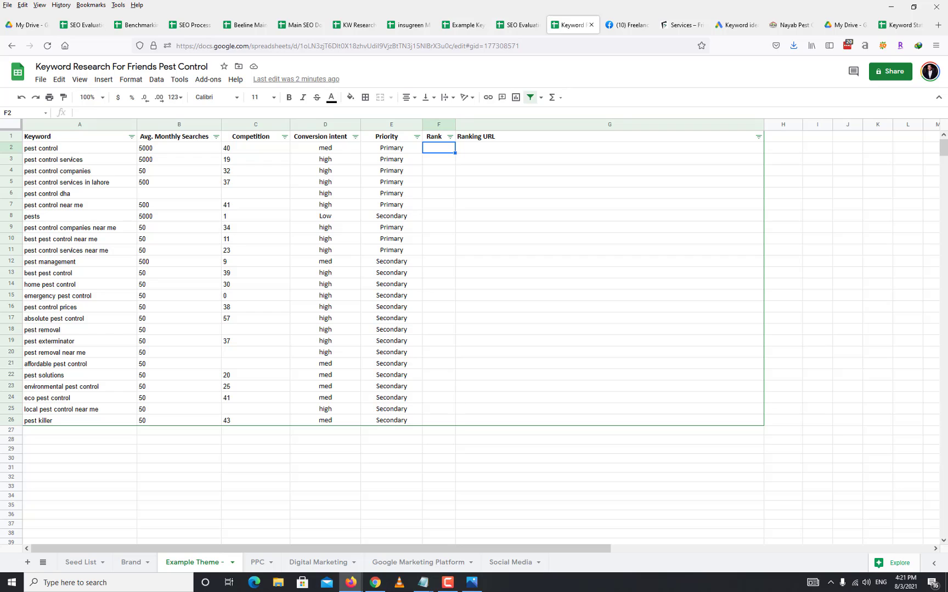
{"action": "left_click", "coordinate": [680, 25]}
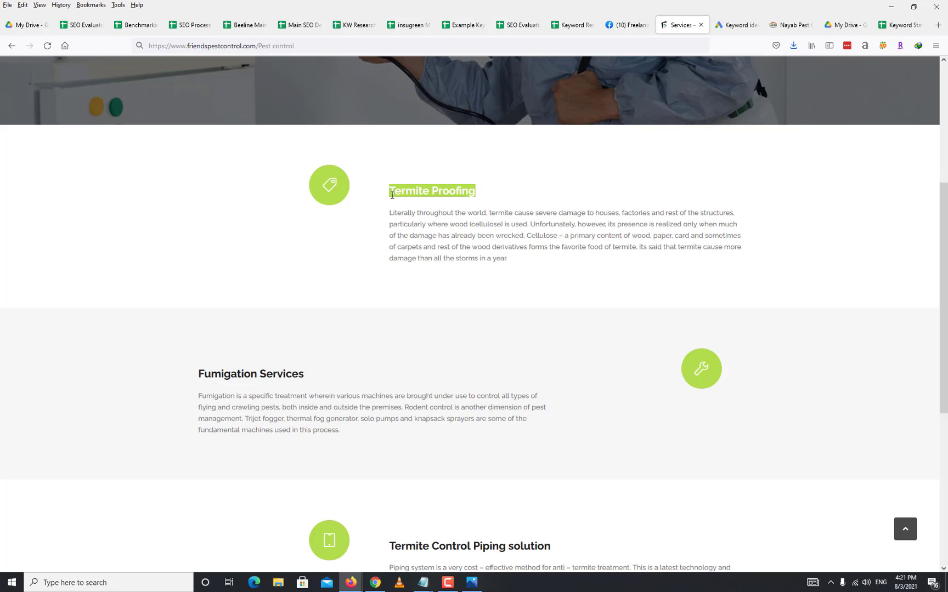
{"action": "scroll", "coordinate": [329, 164], "scroll_direction": "up", "scroll_amount": 5}
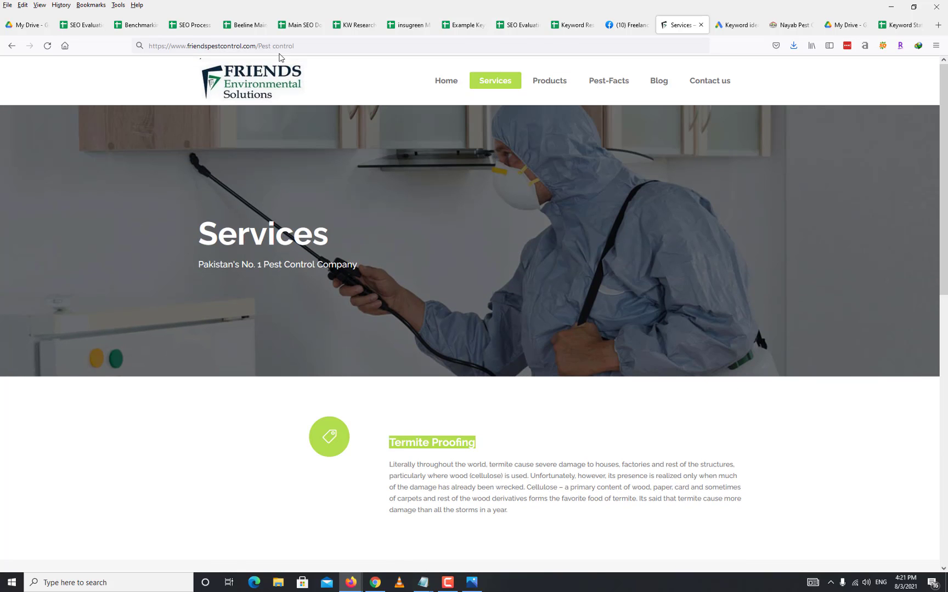
{"action": "scroll", "coordinate": [408, 353], "scroll_direction": "down", "scroll_amount": 5}
{"action": "scroll", "coordinate": [531, 260], "scroll_direction": "up", "scroll_amount": 5}
{"action": "scroll", "coordinate": [538, 369], "scroll_direction": "down", "scroll_amount": 8}
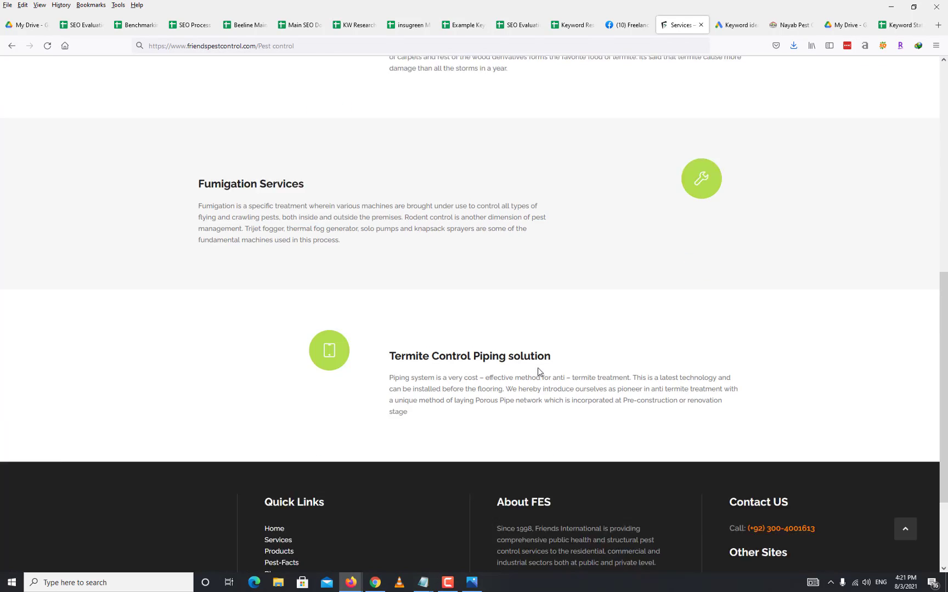
{"action": "scroll", "coordinate": [538, 368], "scroll_direction": "down", "scroll_amount": 3}
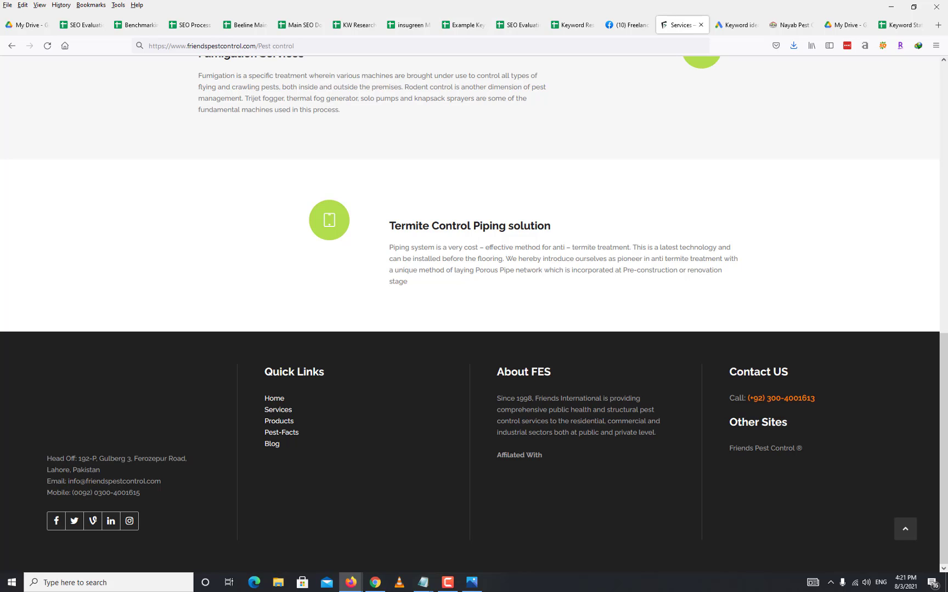
- Return to the keyword research sheet and review the keyword list alongside its Rank and Ranking URL columns
{"action": "left_click", "coordinate": [573, 25]}
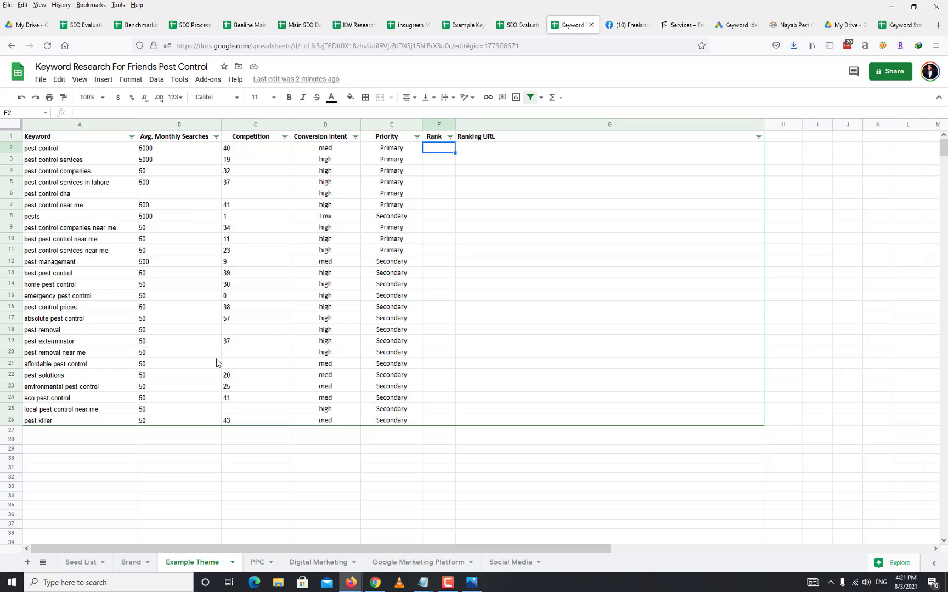
{"action": "left_click_drag", "start_coordinate": [82, 152], "coordinate": [123, 428]}
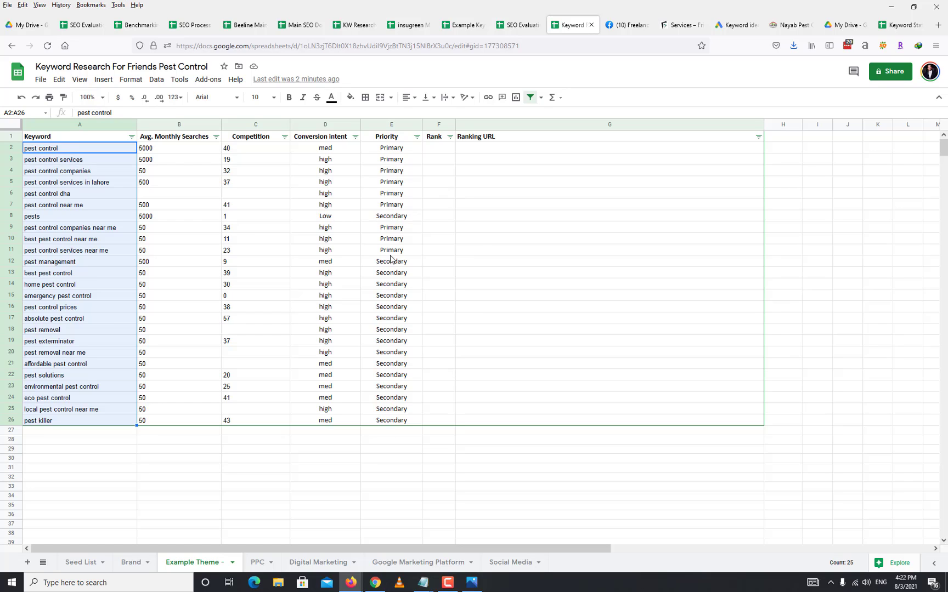
{"action": "left_click_drag", "start_coordinate": [441, 147], "coordinate": [452, 386]}
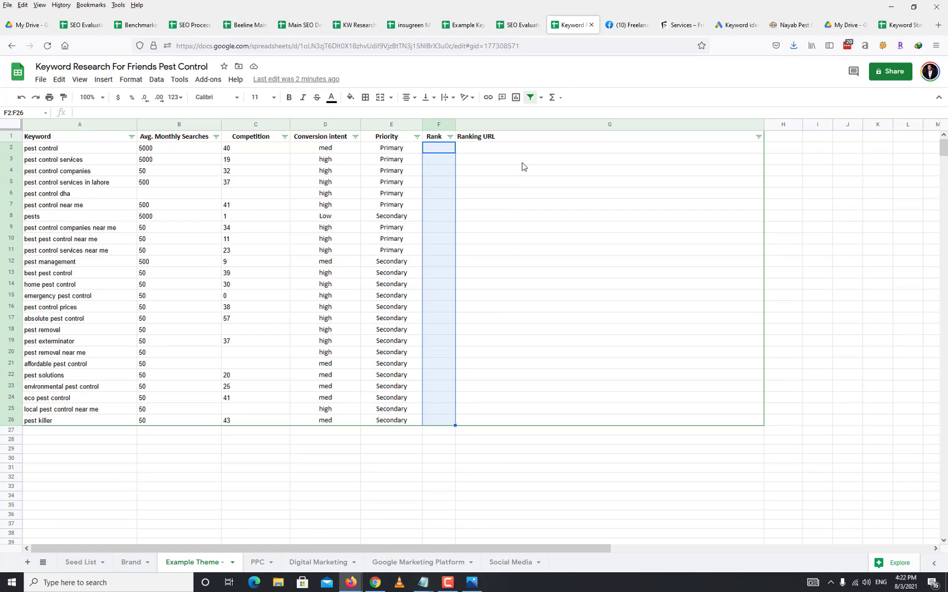
{"action": "left_click_drag", "start_coordinate": [523, 160], "coordinate": [553, 418]}
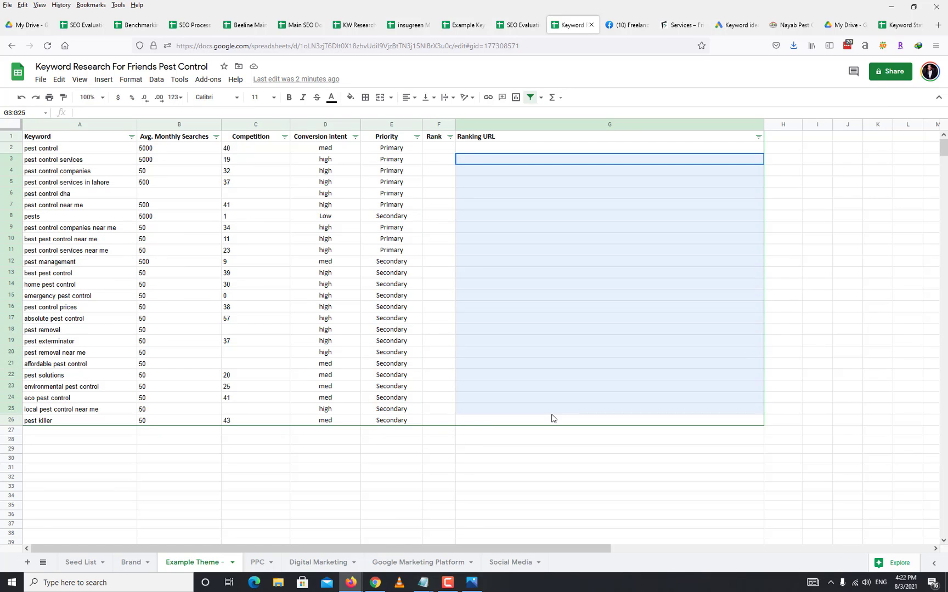
{"action": "double_click", "coordinate": [511, 149]}
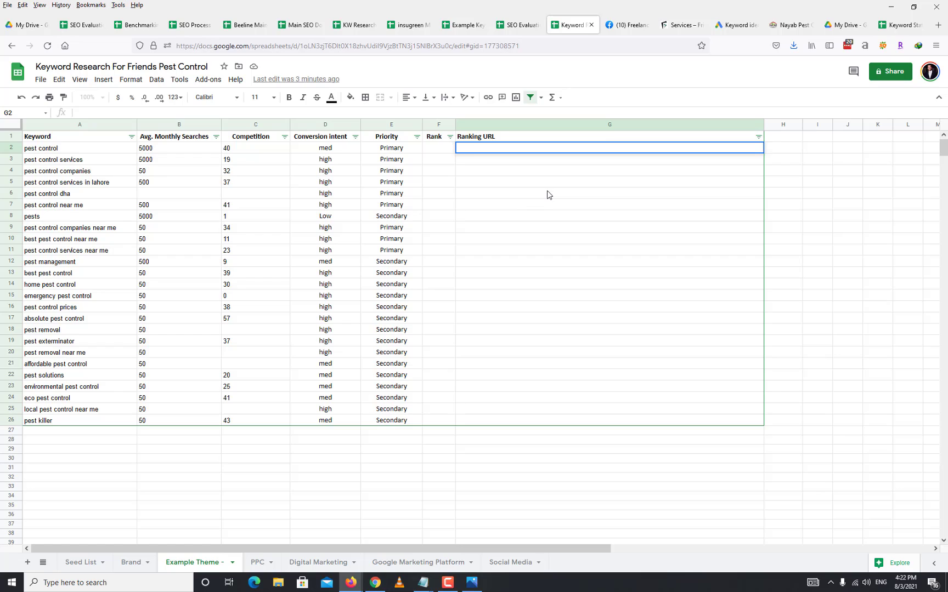
{"action": "left_click", "coordinate": [508, 186]}
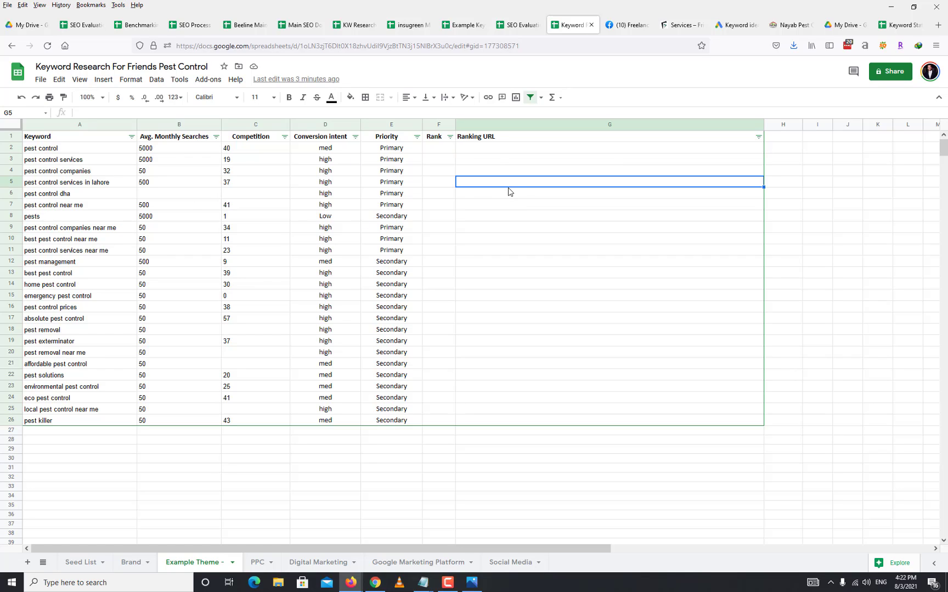
{"action": "double_click", "coordinate": [504, 148]}
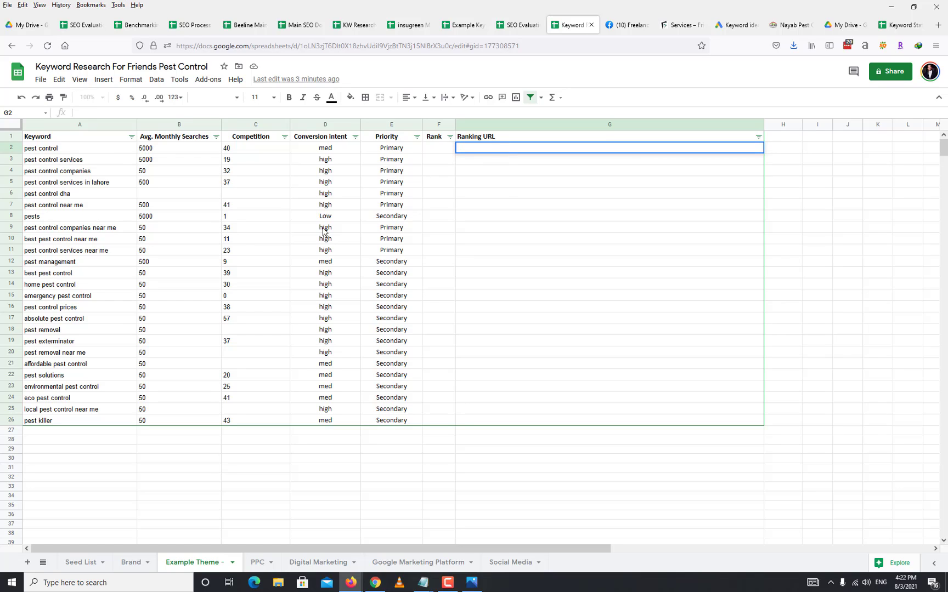
{"action": "left_click", "coordinate": [171, 252]}
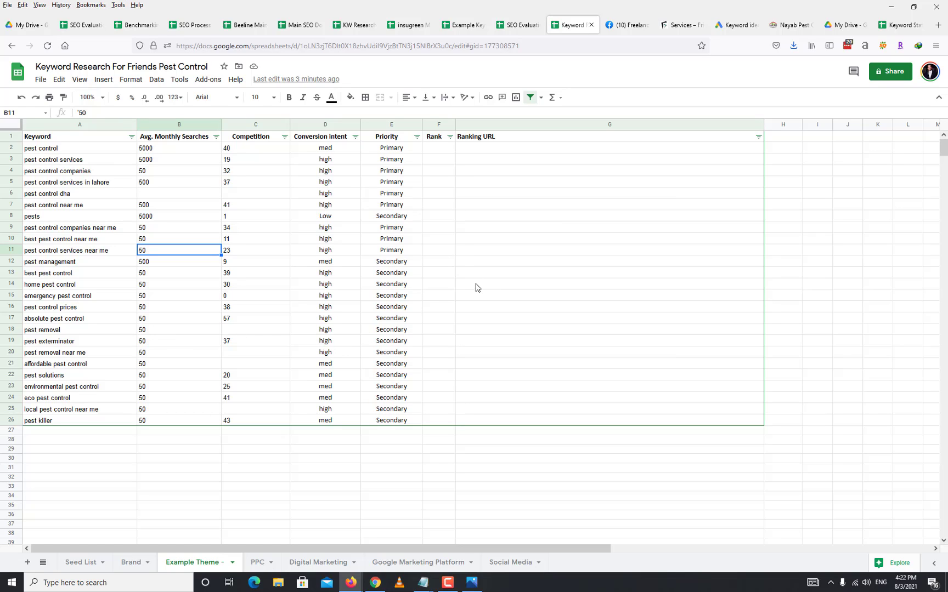
- Recheck the fumigation and termite services on the Friends Pest Control website, and return to the keyword sheet
{"action": "left_click", "coordinate": [680, 25]}
{"action": "scroll", "coordinate": [488, 252], "scroll_direction": "up", "scroll_amount": 5}
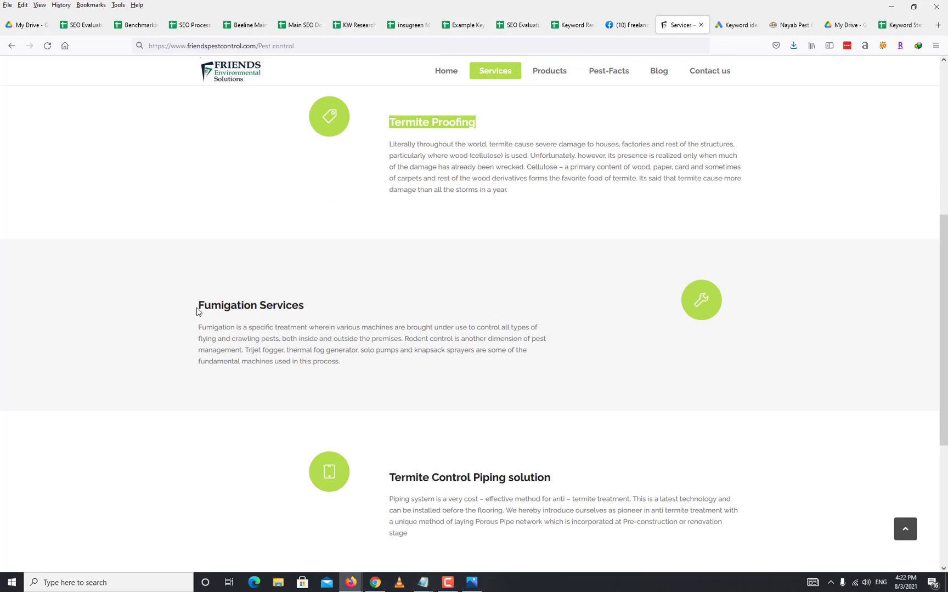
{"action": "left_click", "coordinate": [570, 25]}
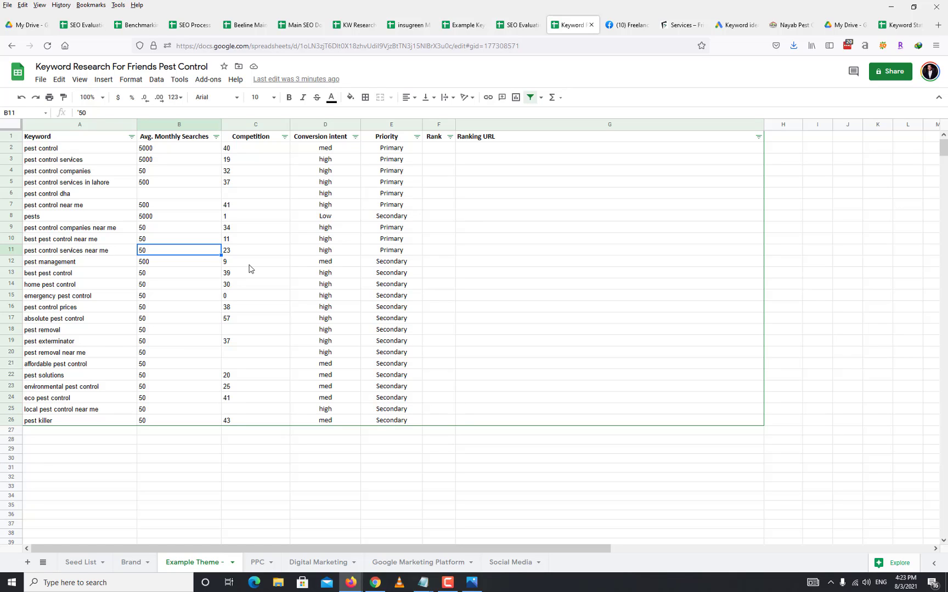
- Compare the average monthly searches of the pest control keywords, including the company and "near me" variants
{"action": "left_click", "coordinate": [363, 264]}
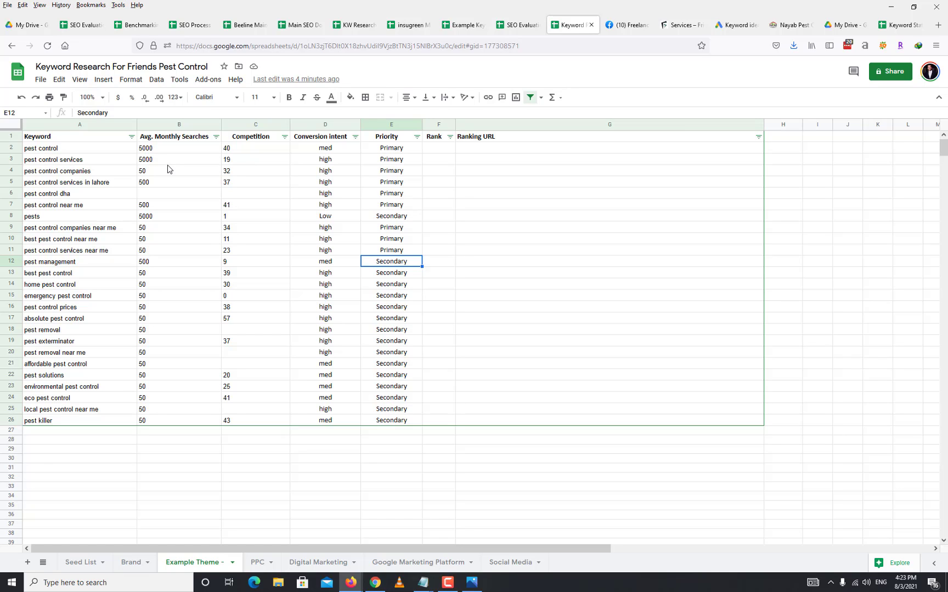
{"action": "double_click", "coordinate": [153, 149]}
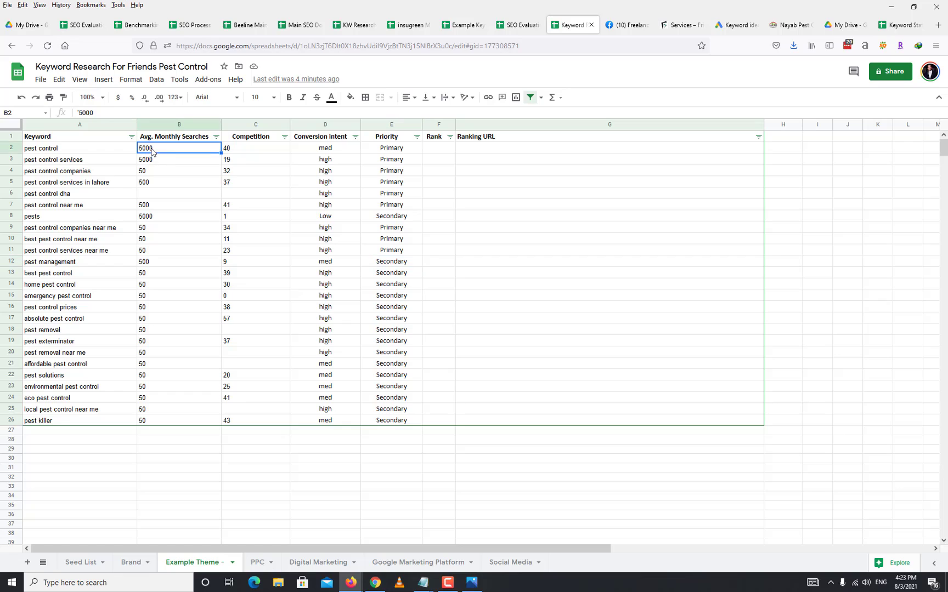
{"action": "left_click", "coordinate": [183, 174]}
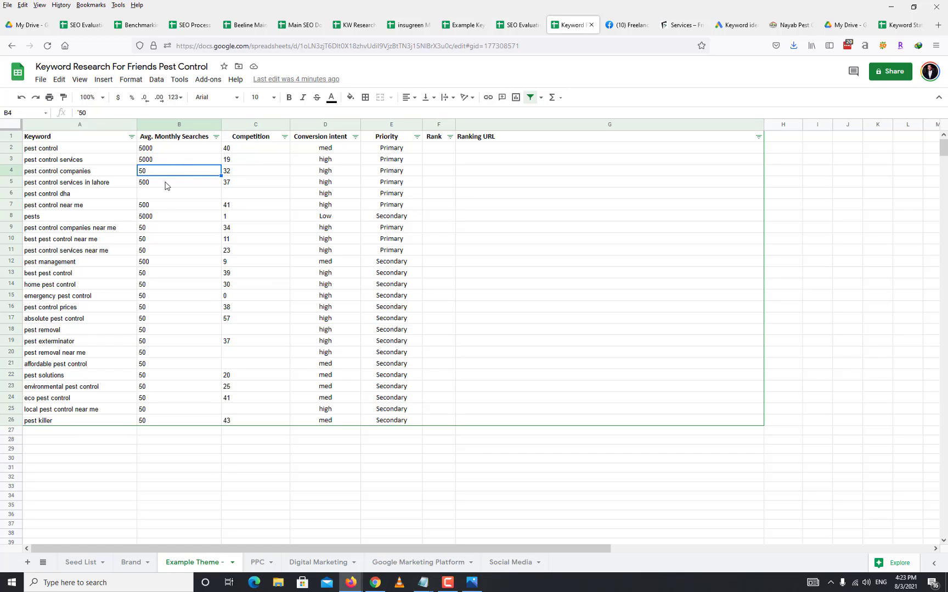
{"action": "left_click", "coordinate": [73, 231]}
{"action": "double_click", "coordinate": [73, 231]}
{"action": "double_click", "coordinate": [162, 225]}
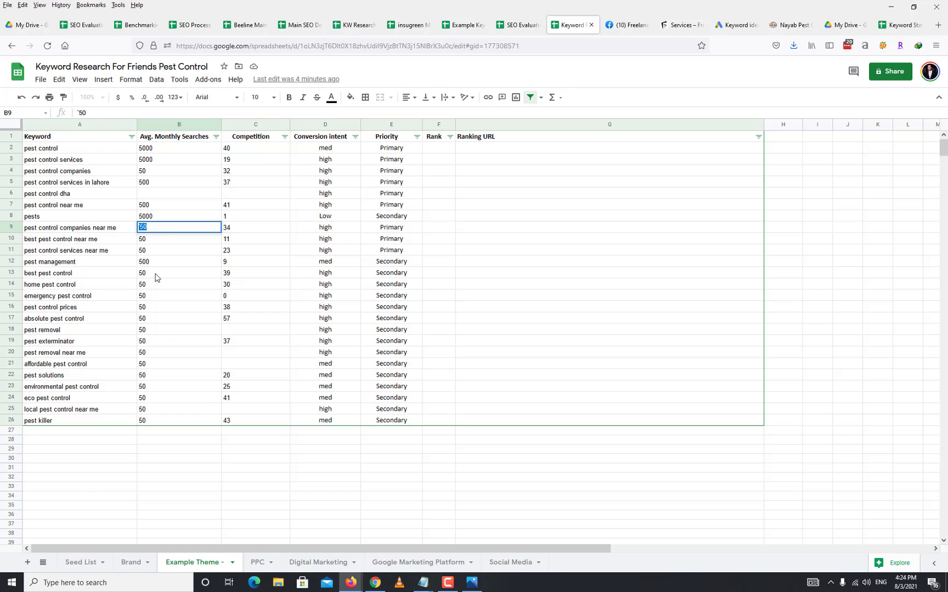
{"action": "left_click", "coordinate": [139, 241]}
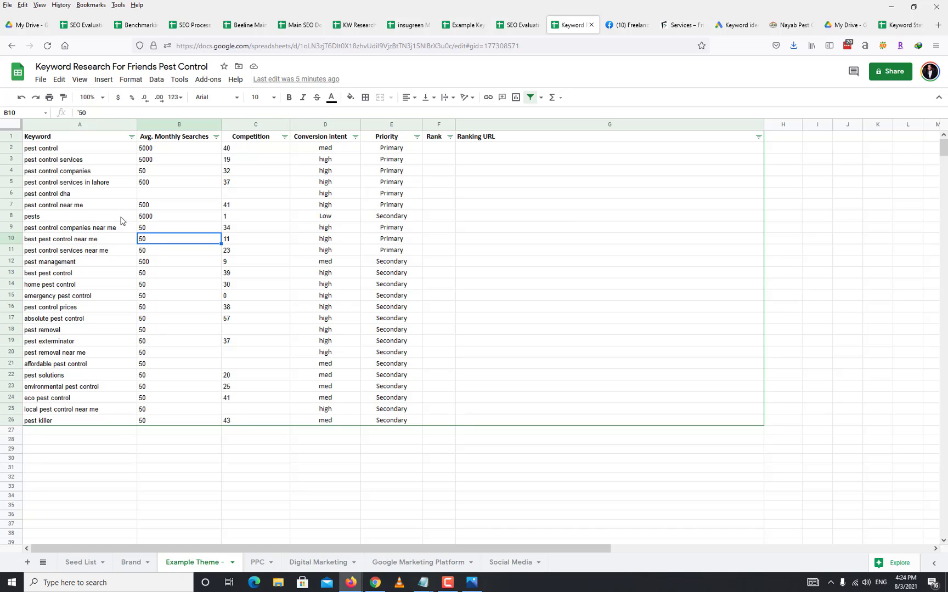
{"action": "left_click", "coordinate": [152, 209]}
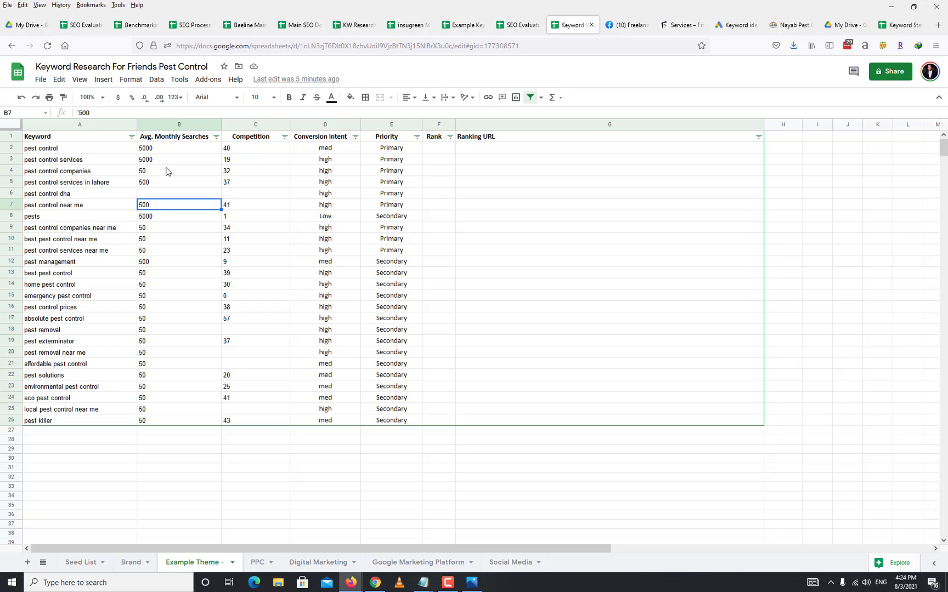